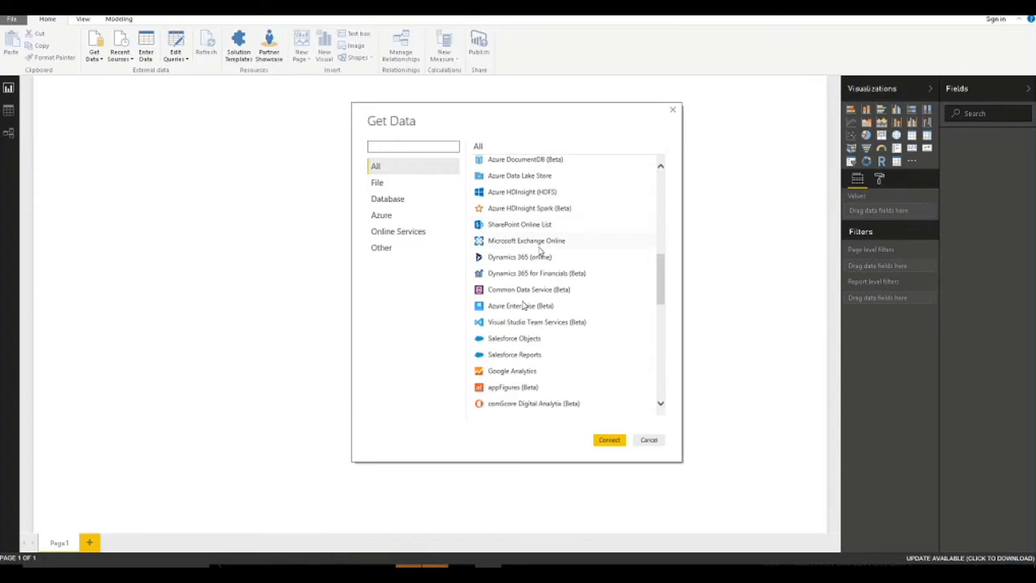
Load Table1 from the Excel workbook 'Count of Issues by Date in Power BI'.
scroll(556, 217, up, 5)
scroll(556, 217, up, 2)
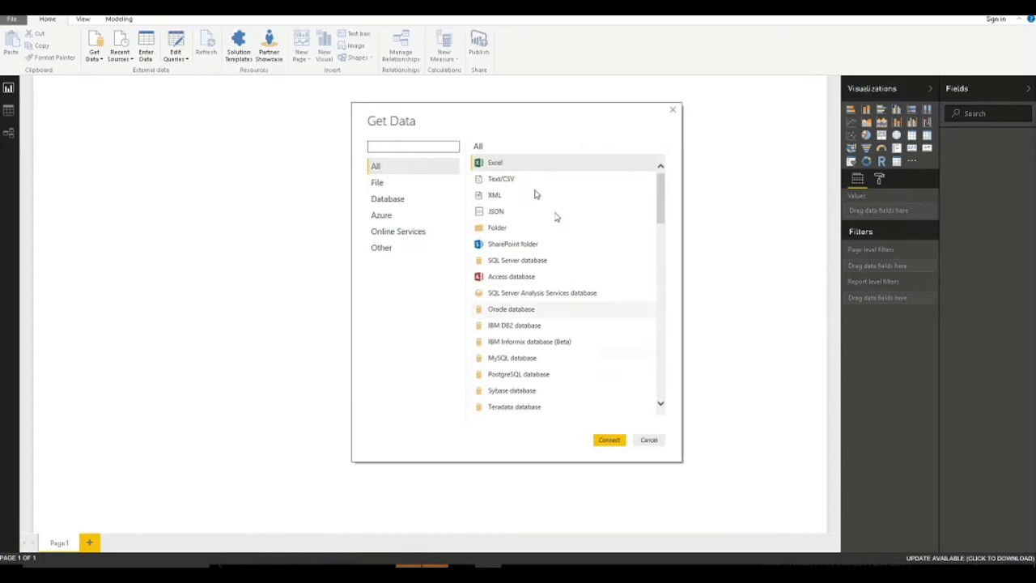
click(608, 442)
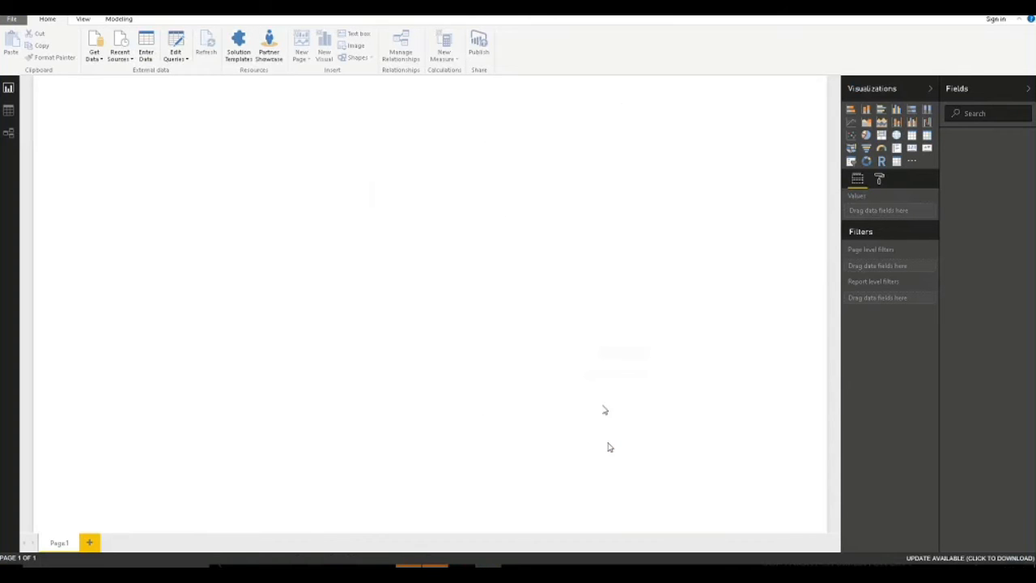
click(181, 76)
click(429, 275)
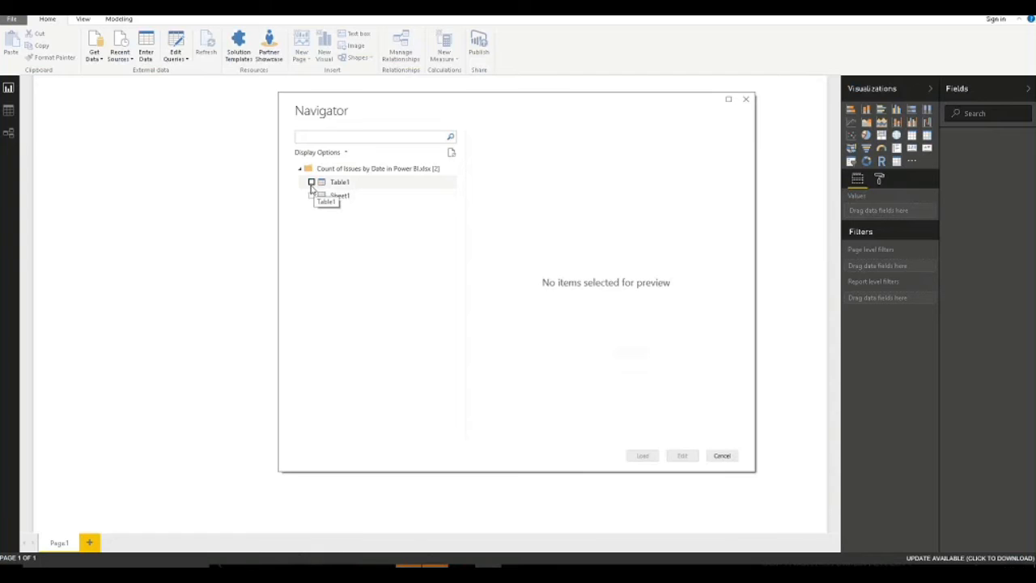
click(313, 184)
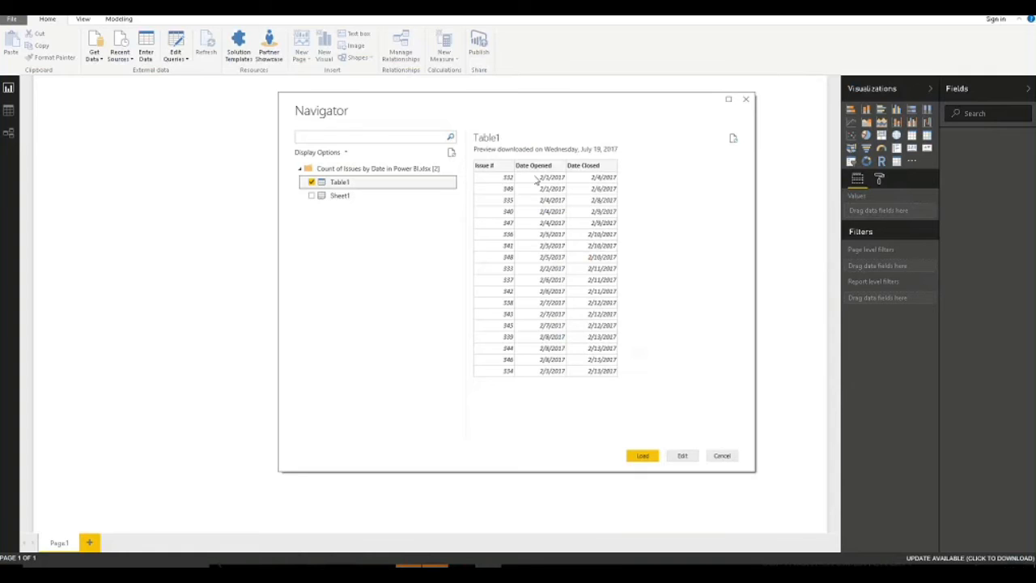
click(644, 458)
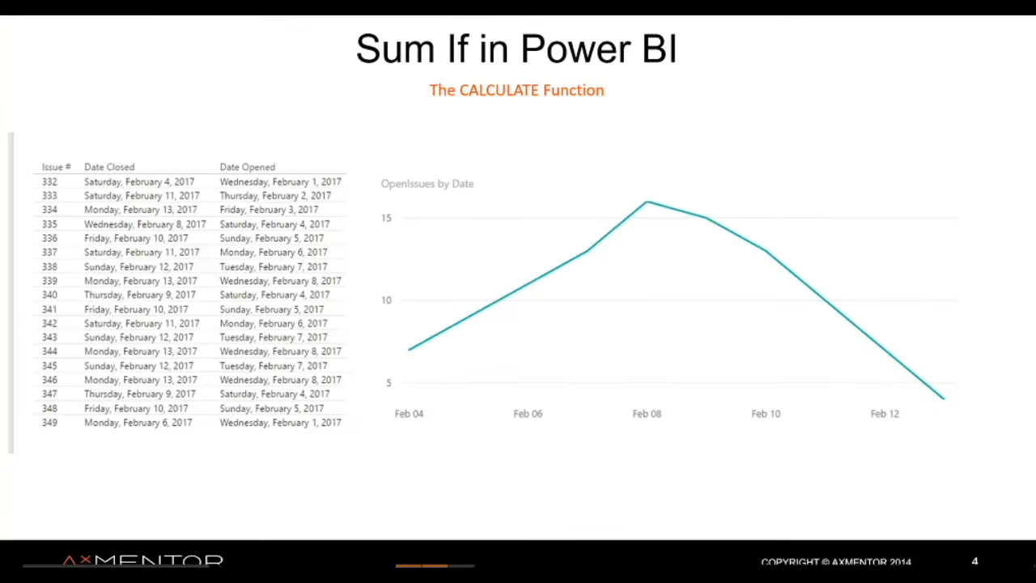
Advance the 'Sum If in Power BI' slide to its next build.
key(Right)
key(Right)
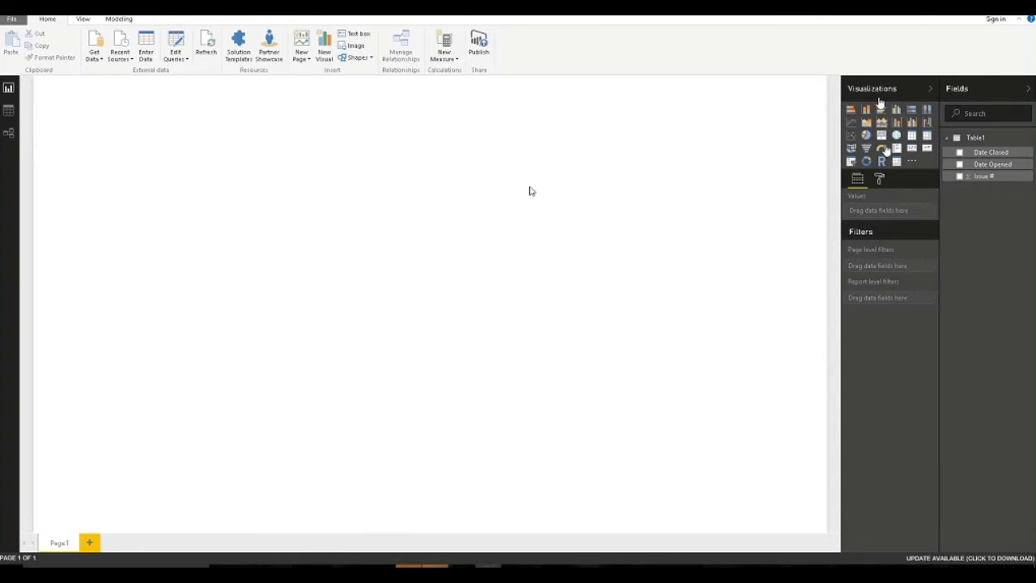
Add a table visual with Issue #, Date Opened and Date Closed, and enlarge it.
click(912, 136)
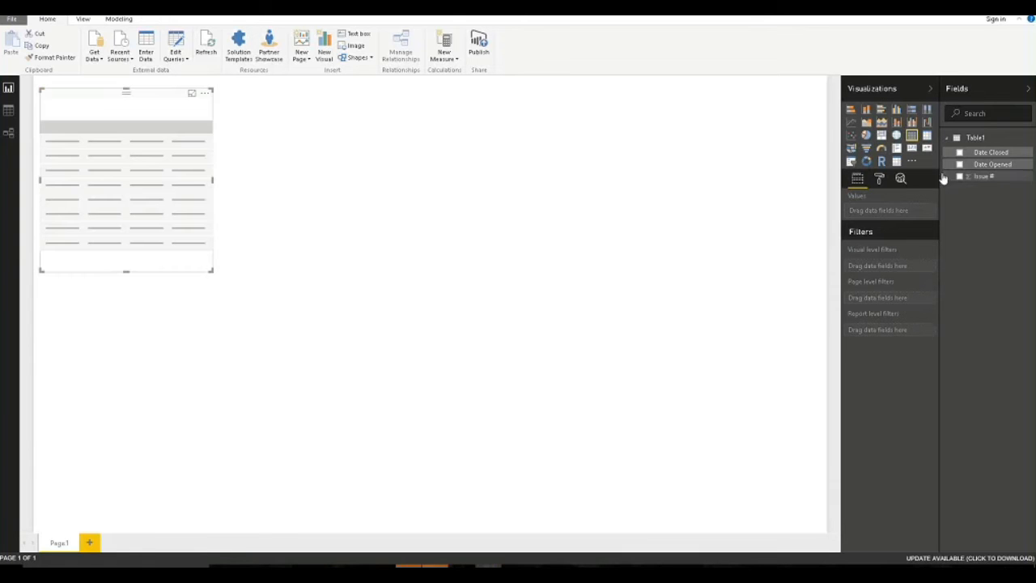
click(960, 176)
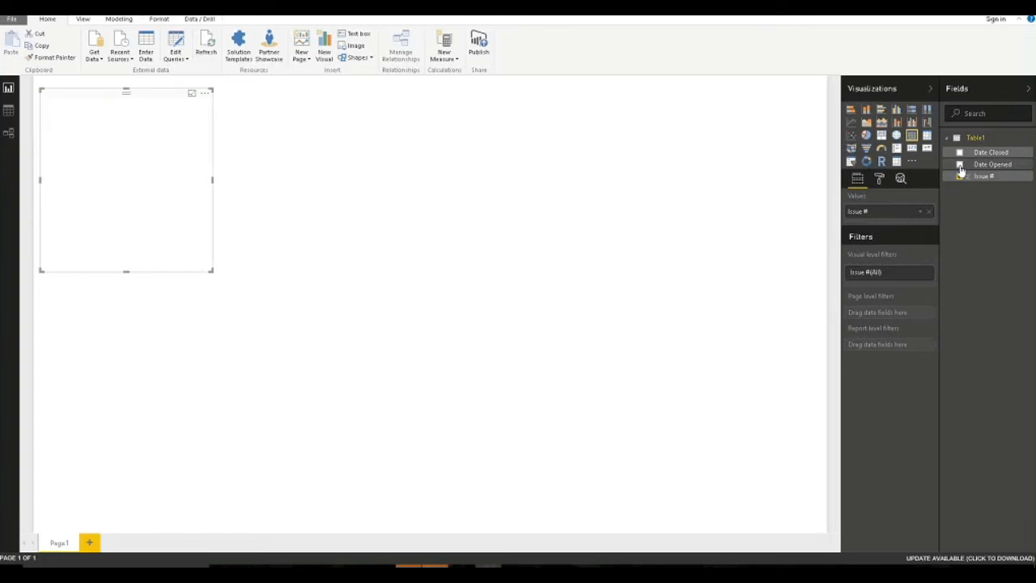
click(960, 165)
click(960, 152)
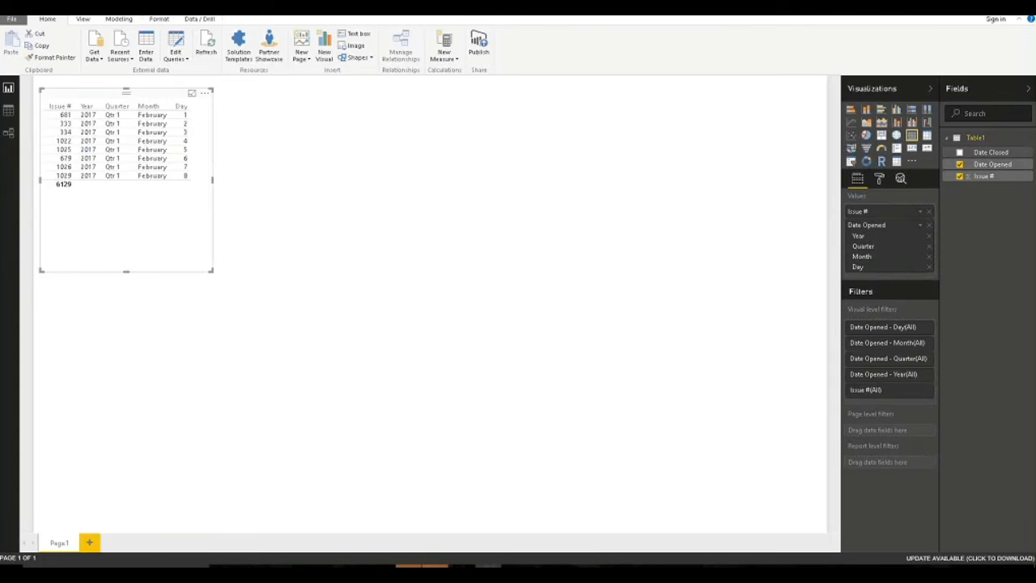
drag(213, 270, 379, 343)
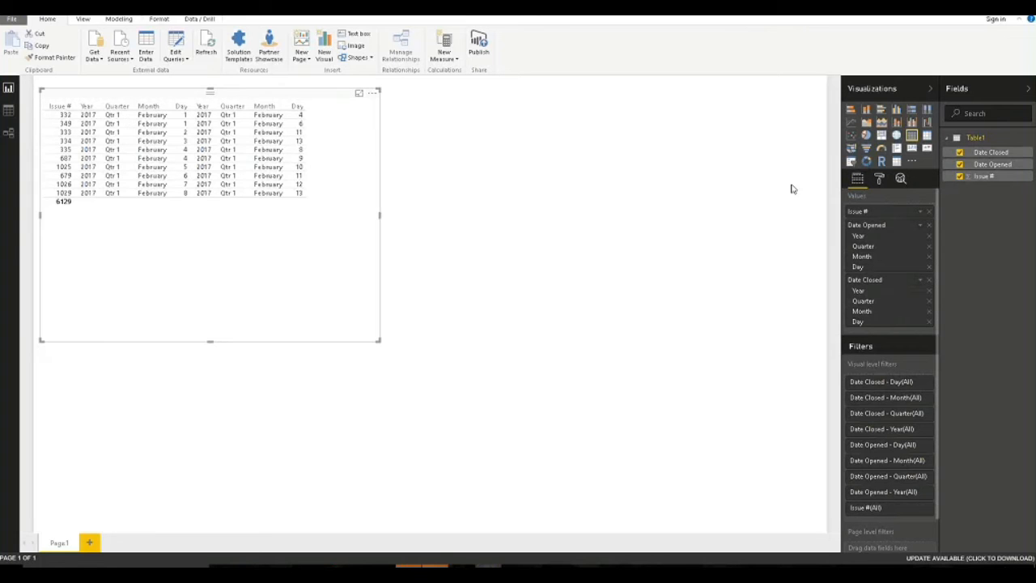
Show Date Opened and Date Closed as plain dates instead of Date Hierarchy, then Edit Queries.
click(920, 226)
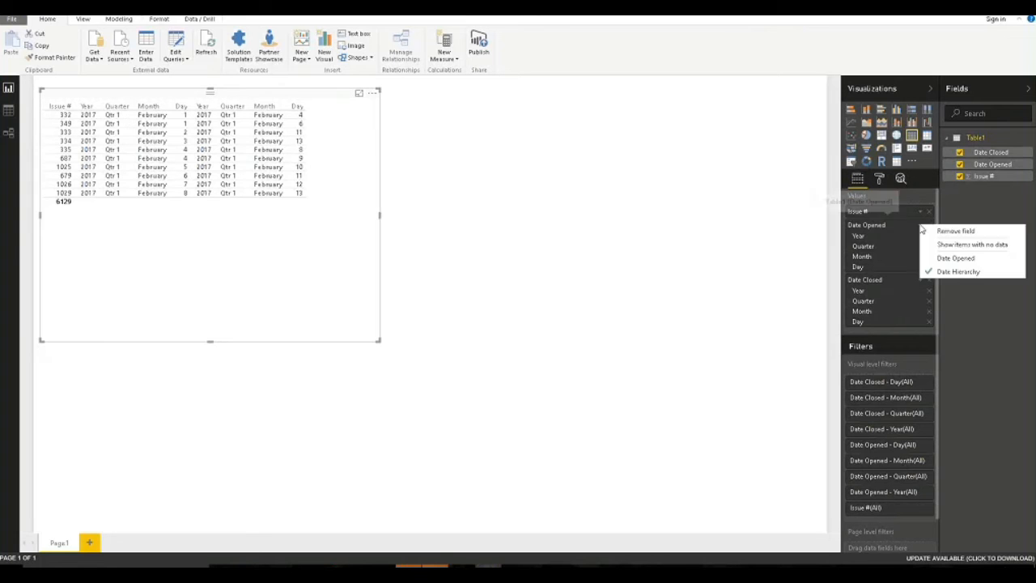
click(956, 259)
click(920, 238)
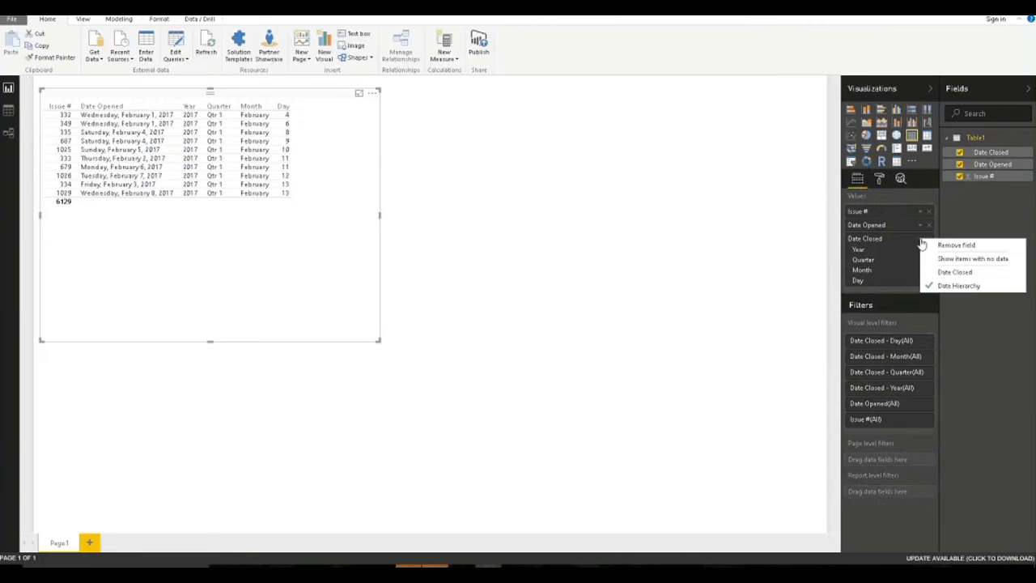
click(945, 272)
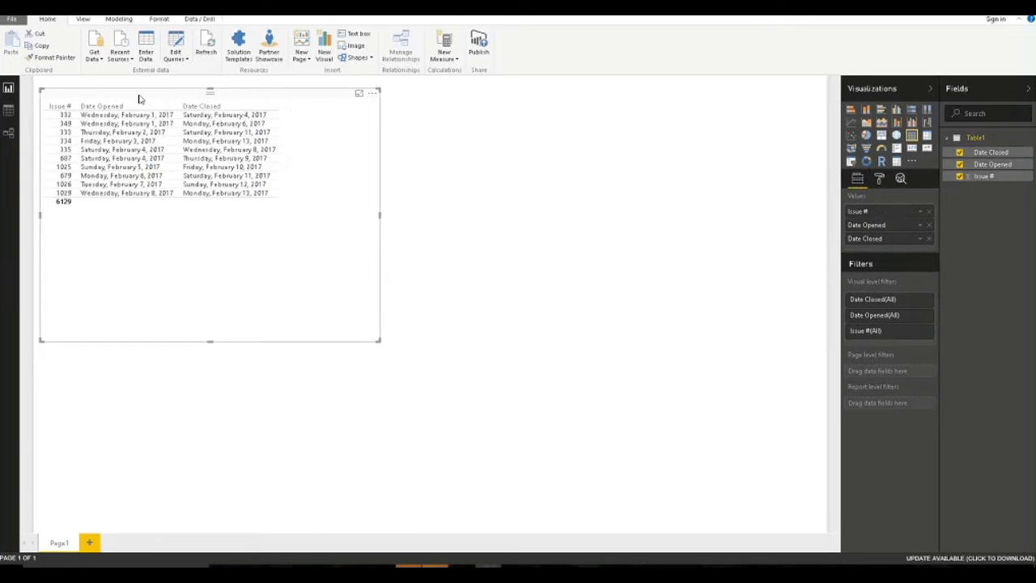
click(180, 46)
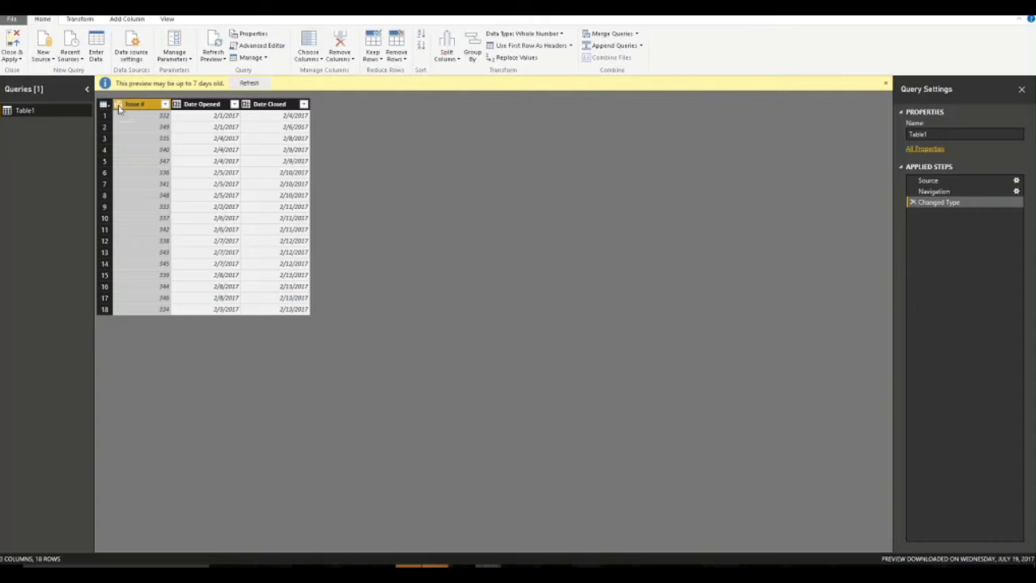
Change Issue # to Text, replacing the current type conversion, and Close & Apply.
click(119, 105)
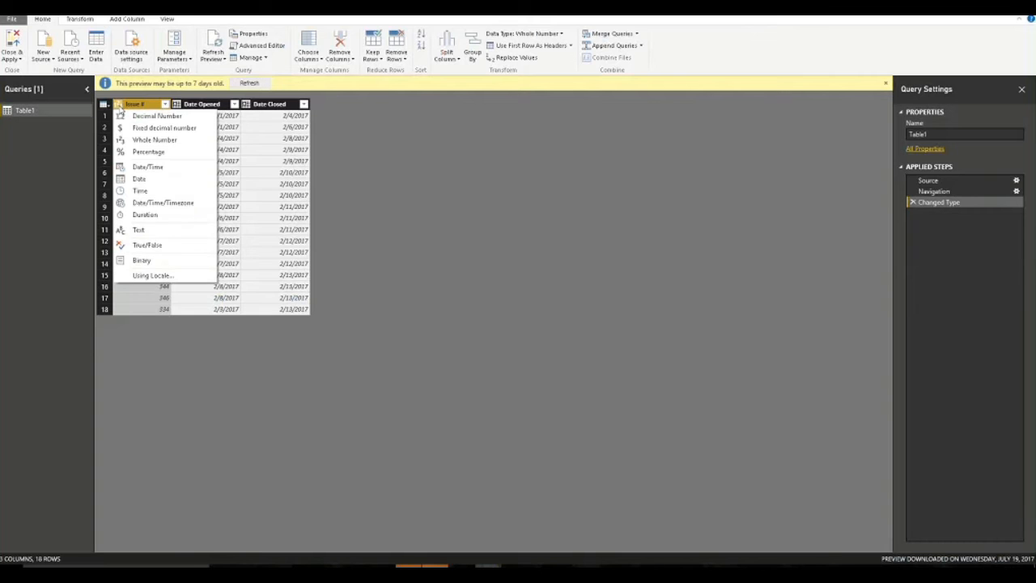
click(142, 231)
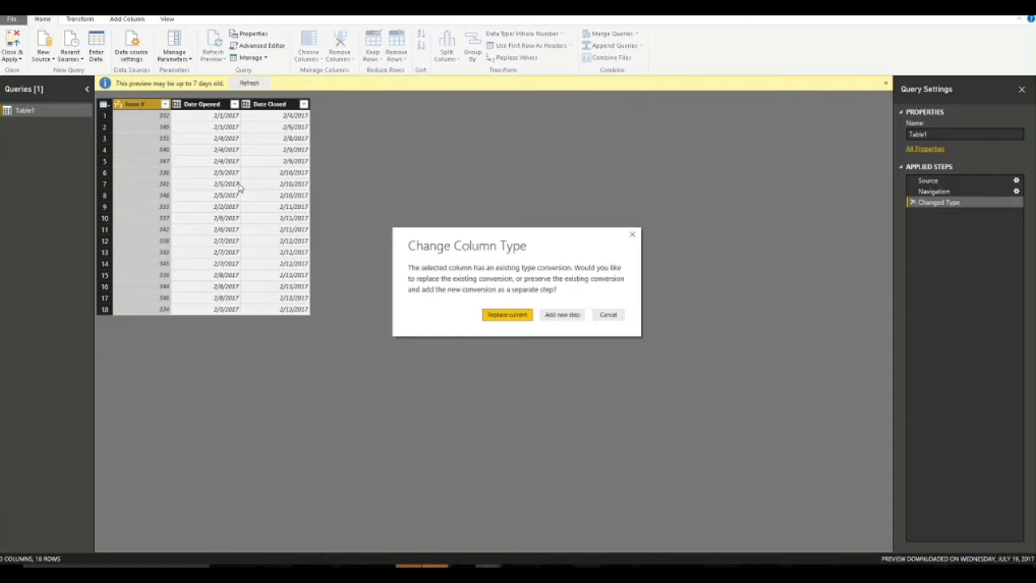
click(506, 315)
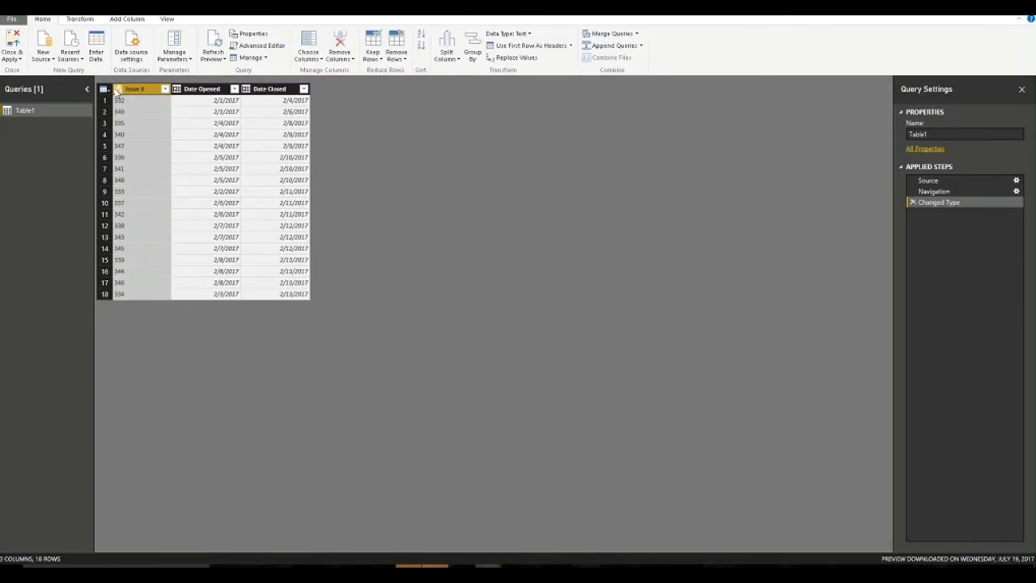
click(13, 46)
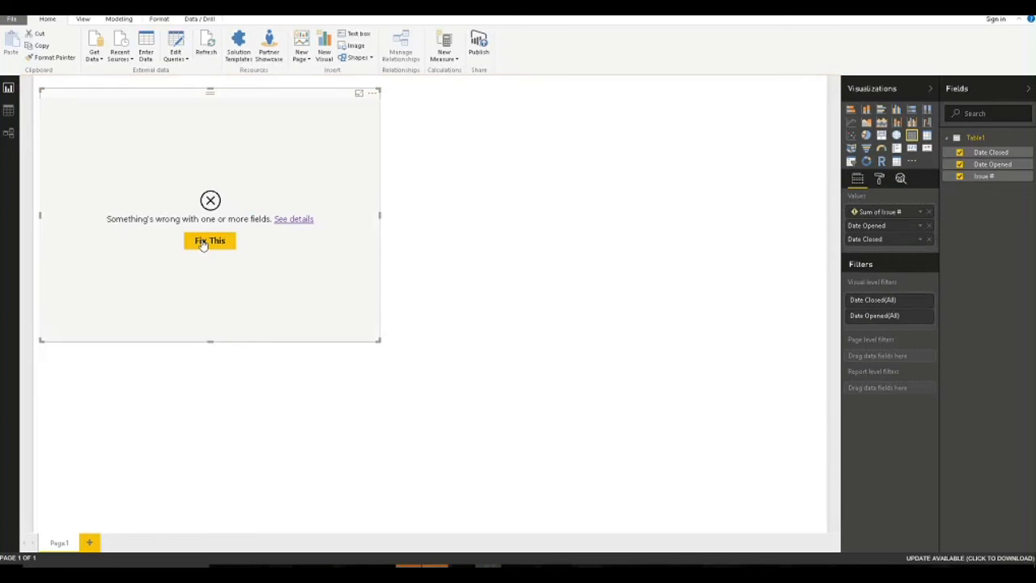
Fix the table error by re-adding Issue # as the first column and shrinking the visual.
click(207, 239)
drag(984, 176, 891, 212)
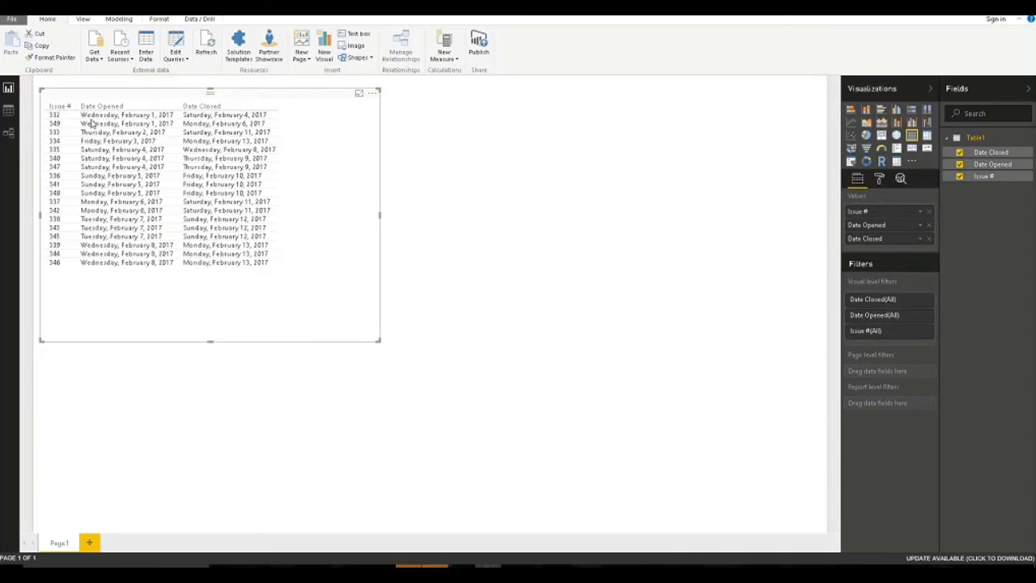
drag(380, 347, 331, 324)
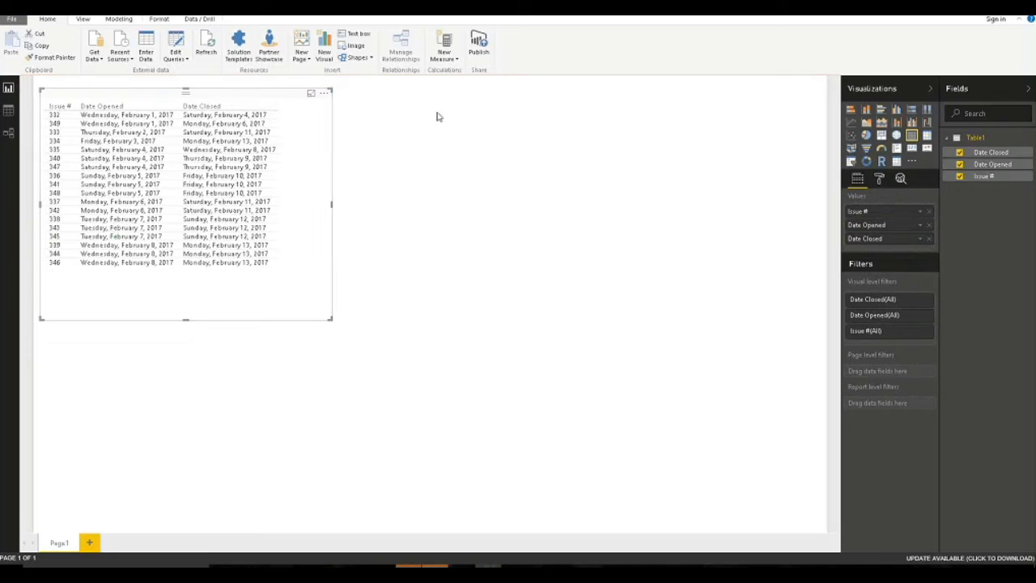
click(429, 160)
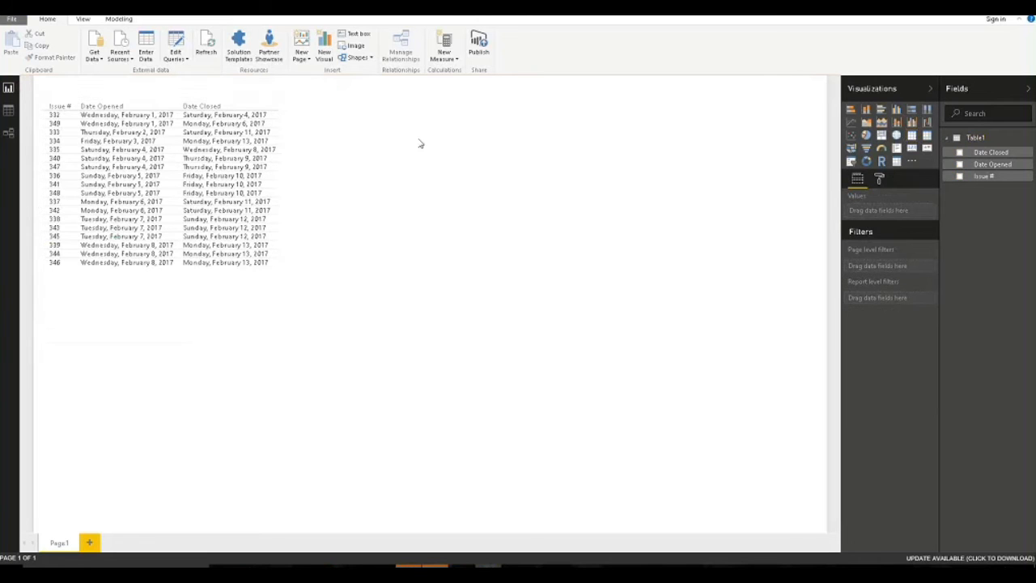
Create a new calculated table on the Modeling tab and name it DateTable.
click(112, 21)
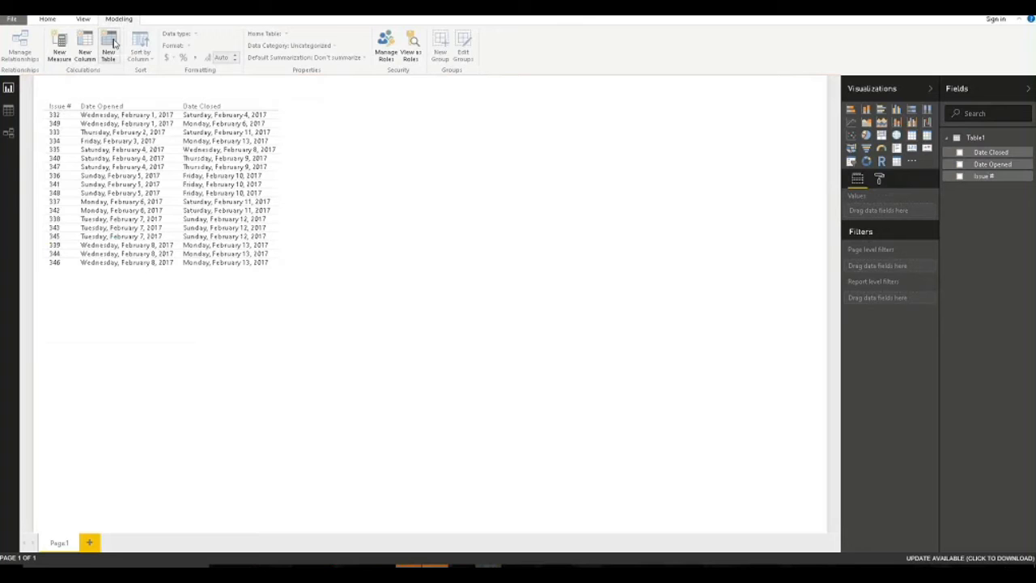
click(108, 49)
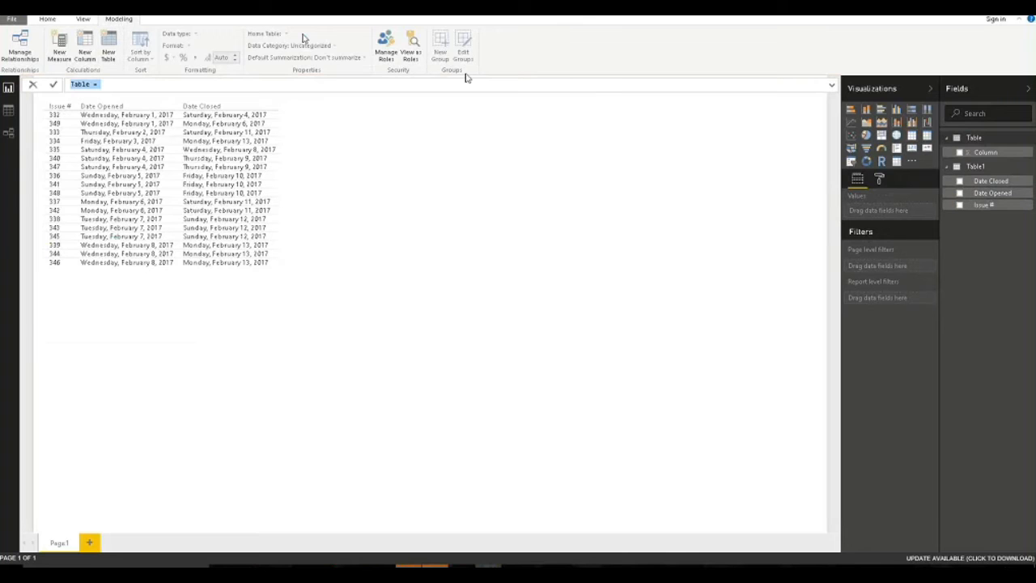
key(Home)
key(Delete)
key(Delete)
key(Delete)
key(Delete)
key(Delete)
text(DateTable)
Define DateTable as CALENDAR(MINX(Table1, Table1[Date Opened]), NOW()) and commit the formula.
key(End)
text(Cal)
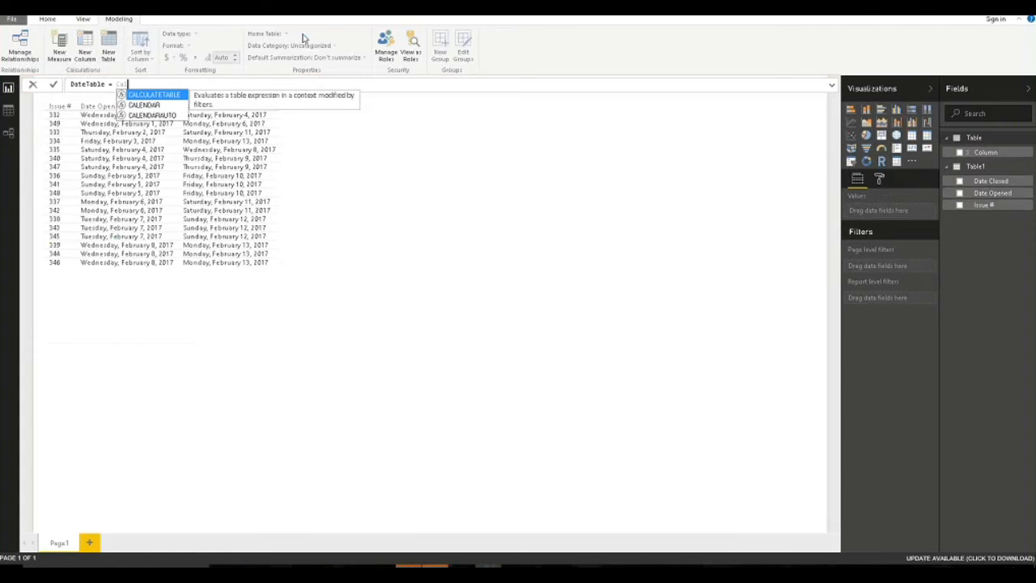
key(Down)
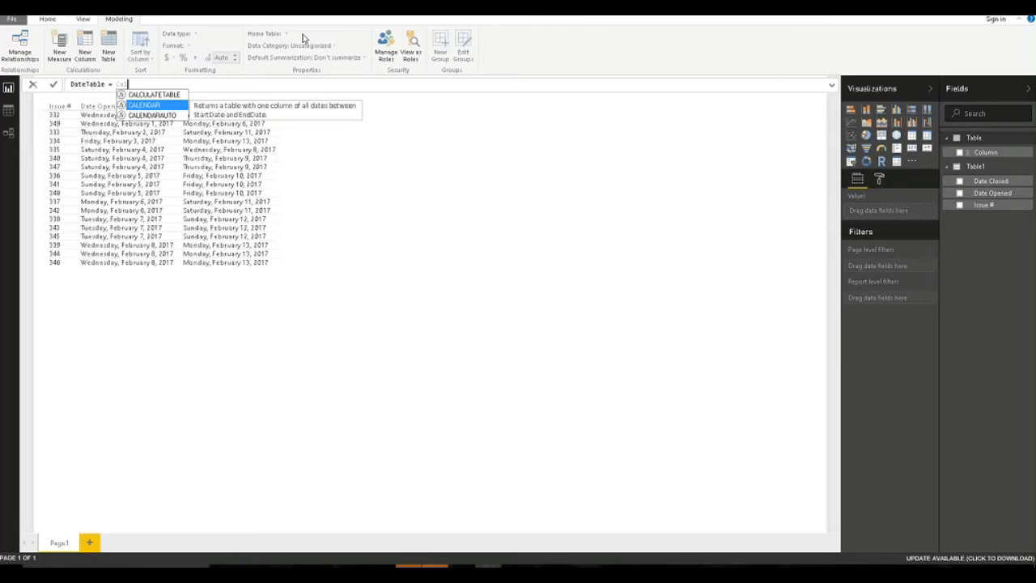
key(Tab)
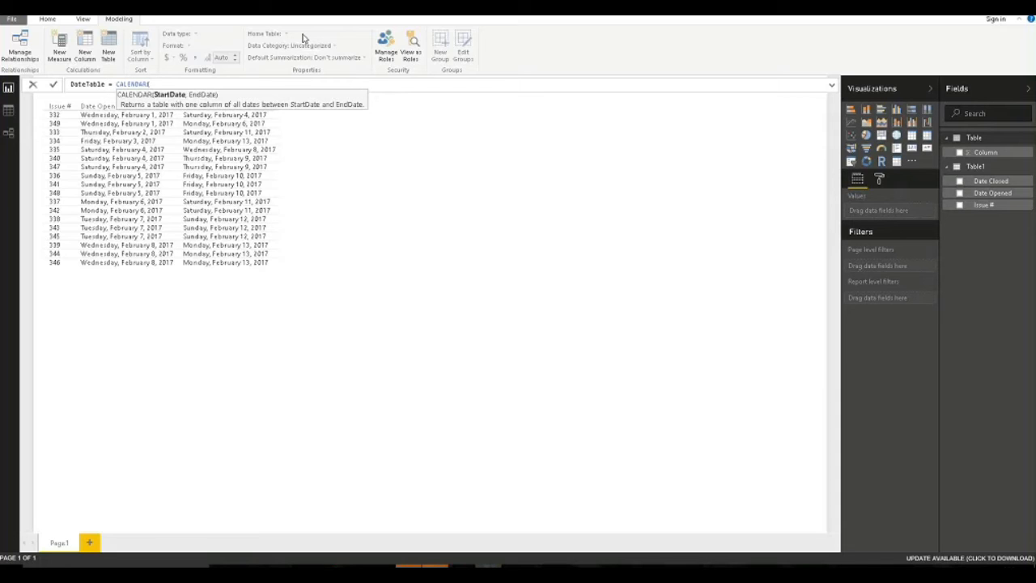
text(M)
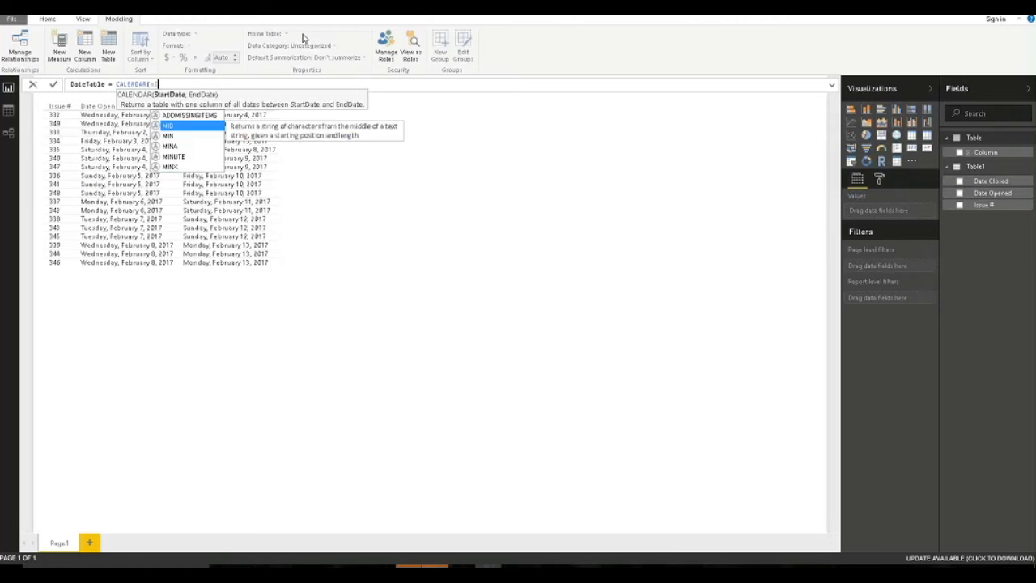
text(INX)
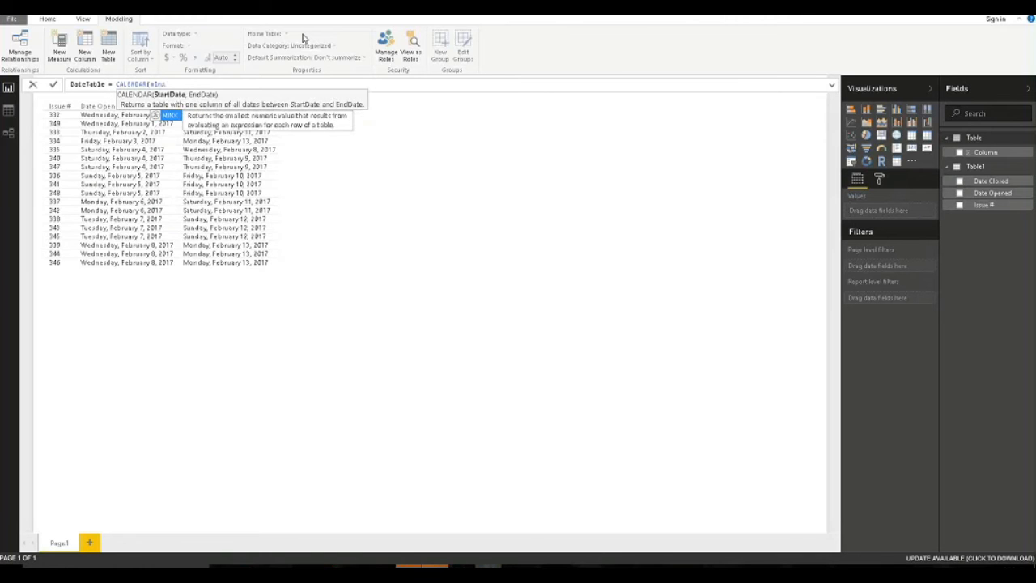
text(()
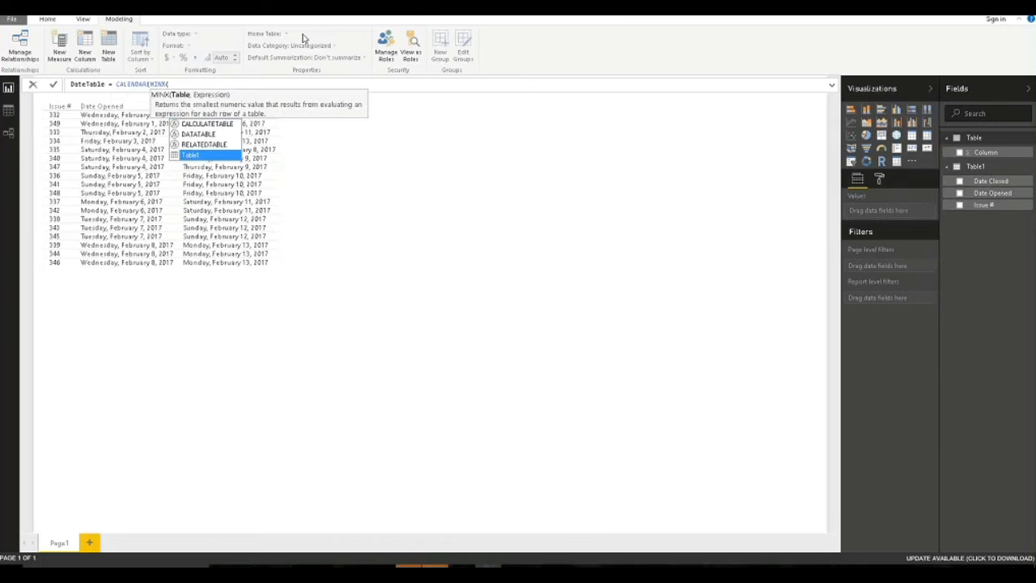
text(Table1,)
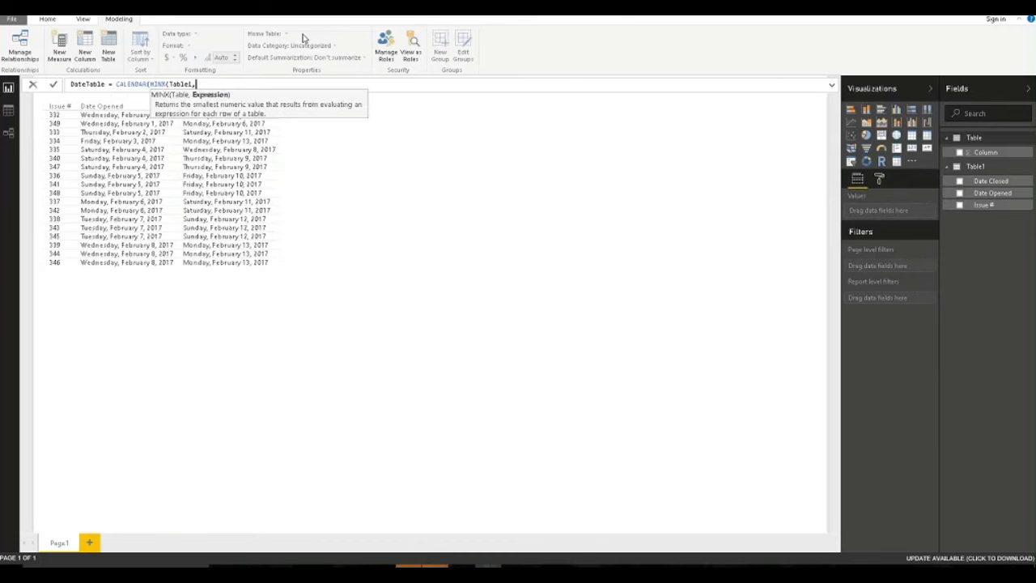
text(op)
key(Down)
key(Down)
key(Down)
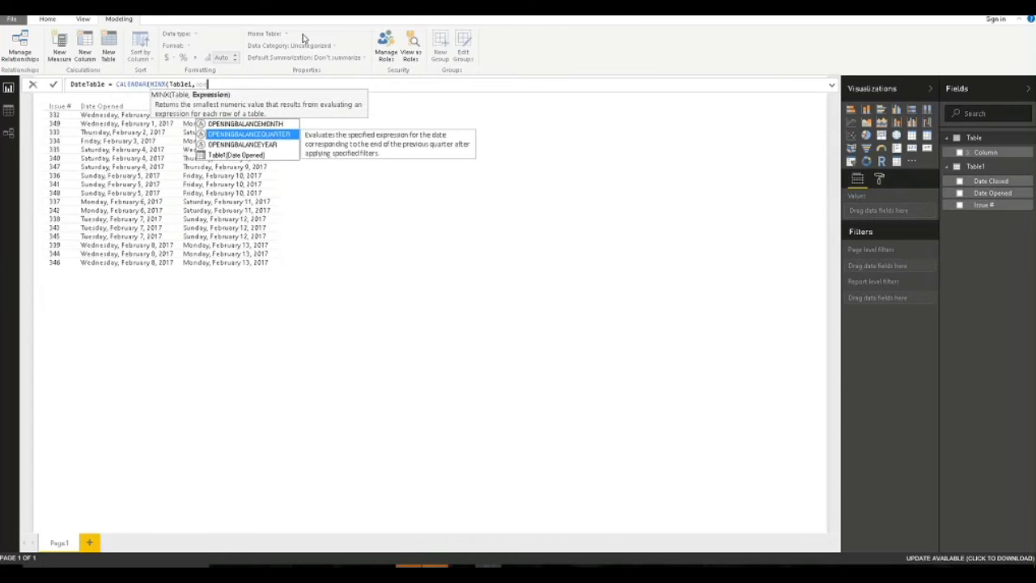
key(Tab)
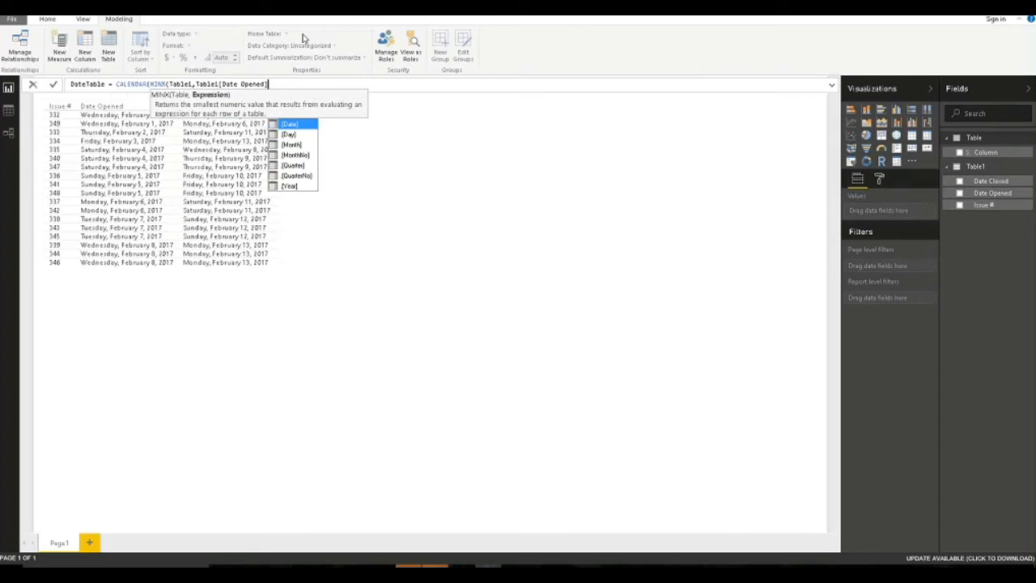
text(,)
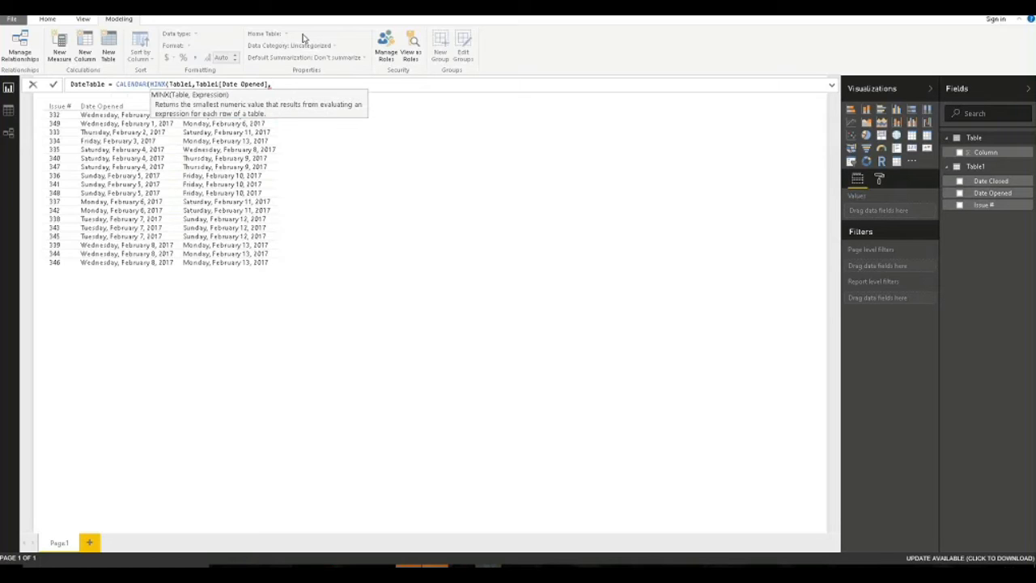
key(BackSpace)
text(),)
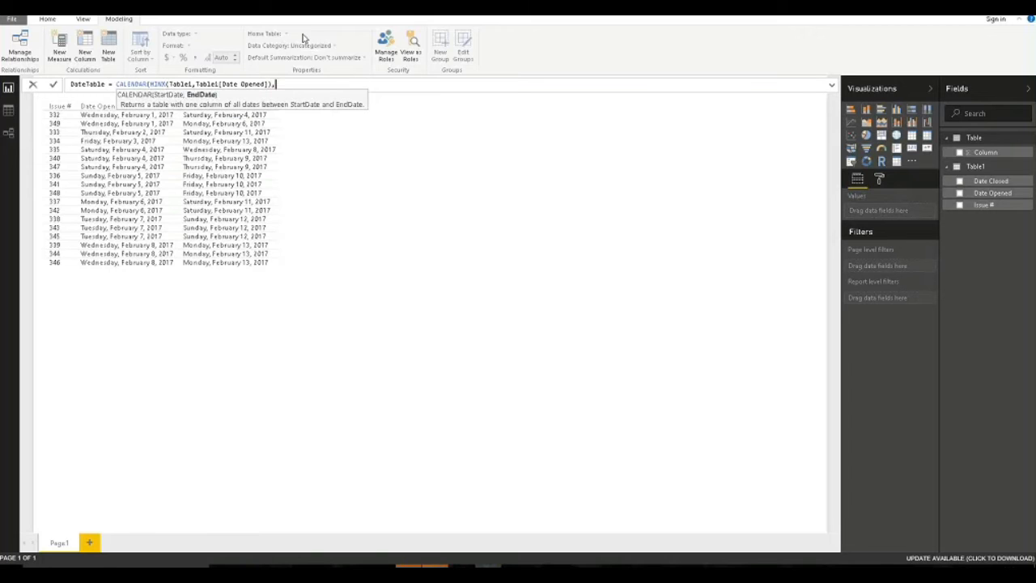
text(NOW()))
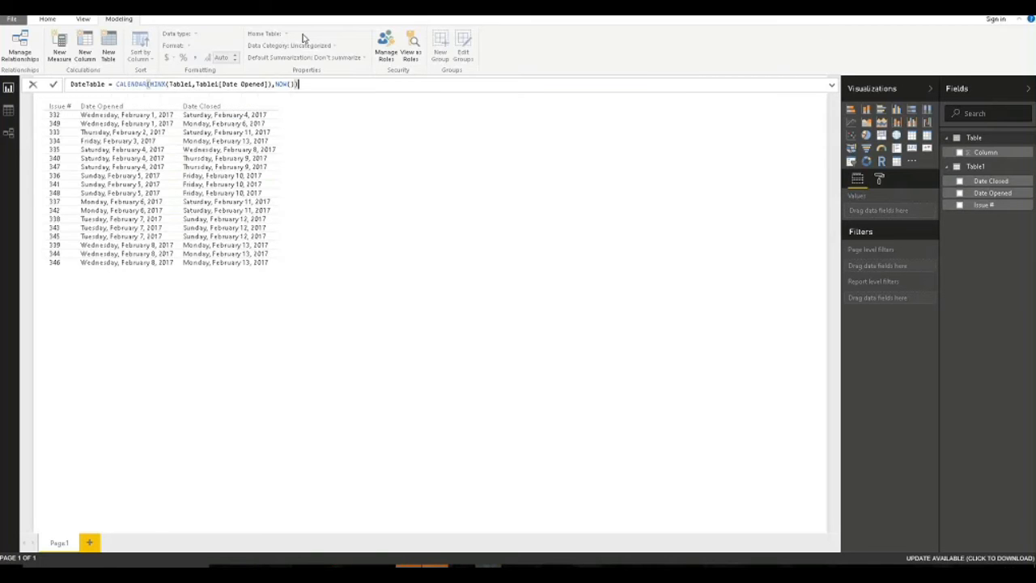
key(Return)
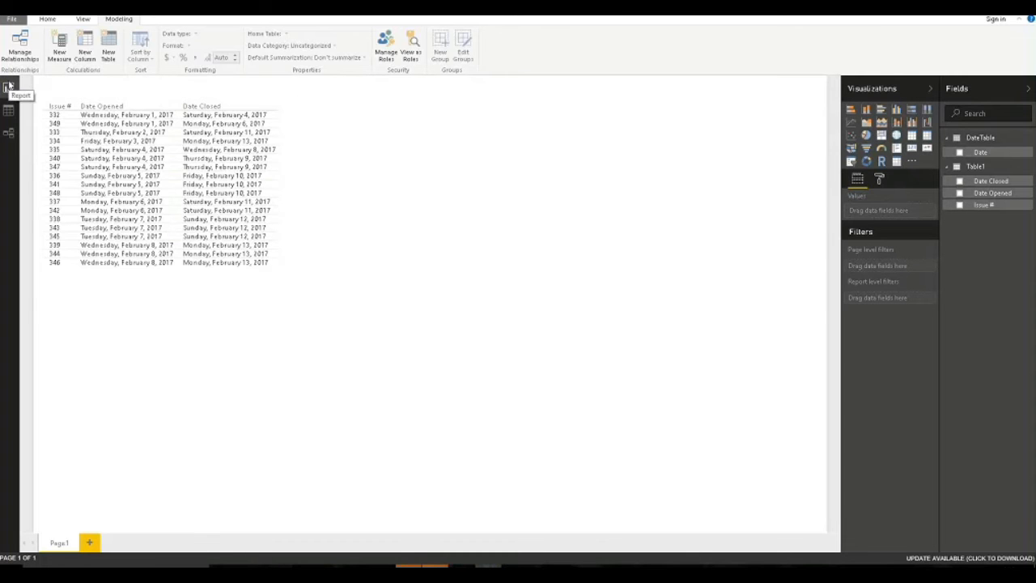
Check DateTable's Date column in Data view (176 dates from 2/1/2017), then return to Report view.
click(10, 113)
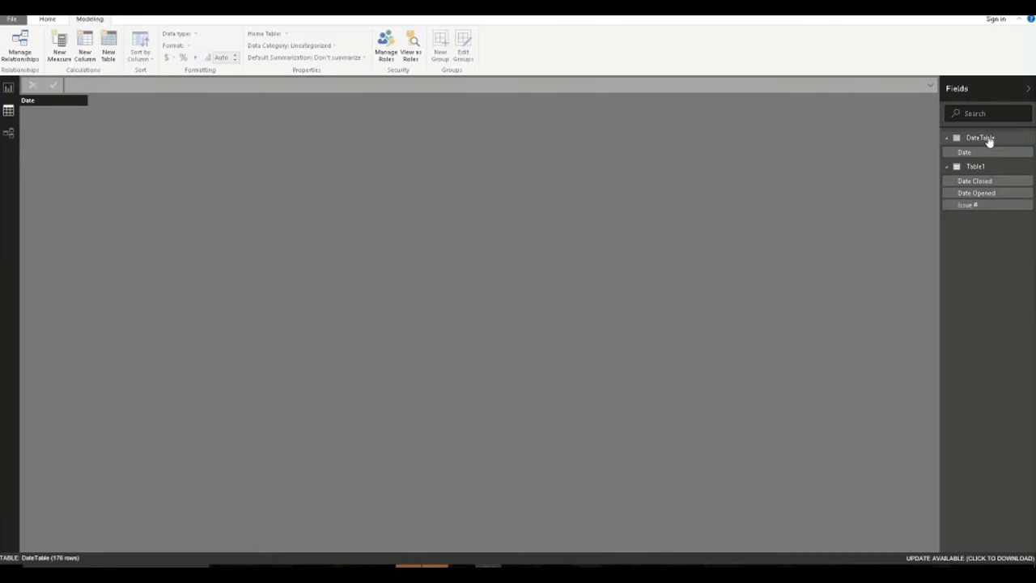
click(988, 141)
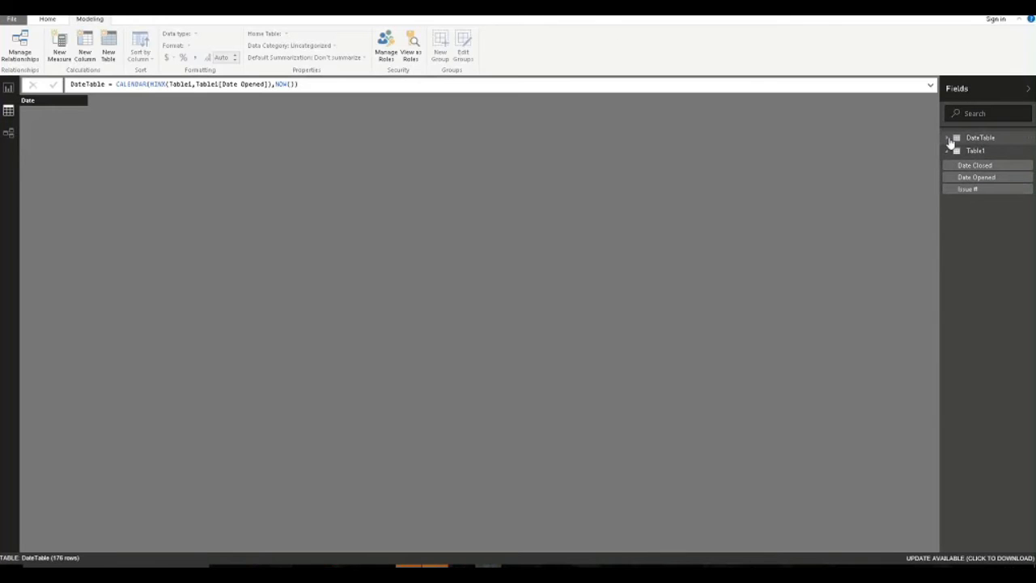
click(951, 139)
click(976, 151)
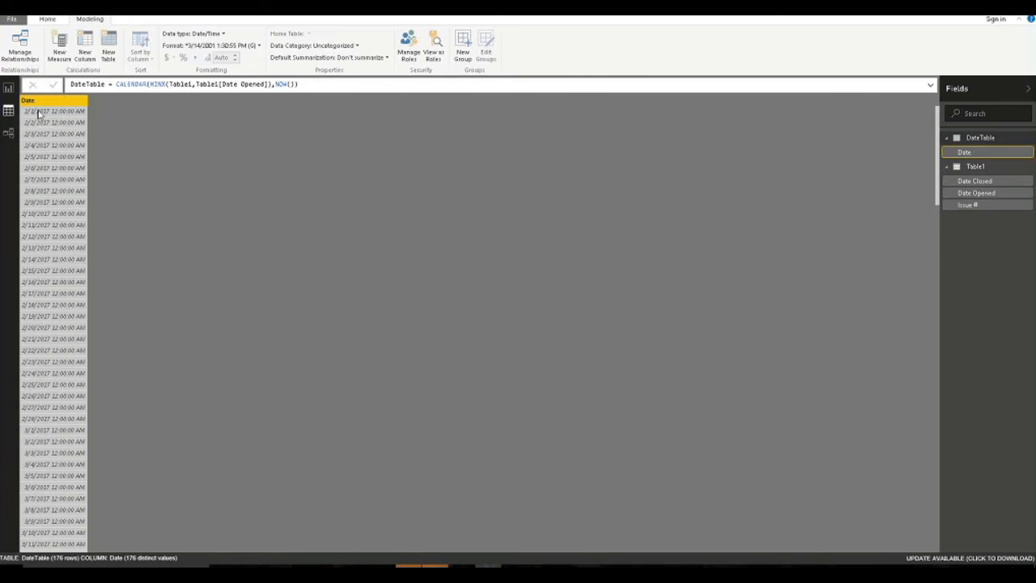
scroll(48, 279, down, 20)
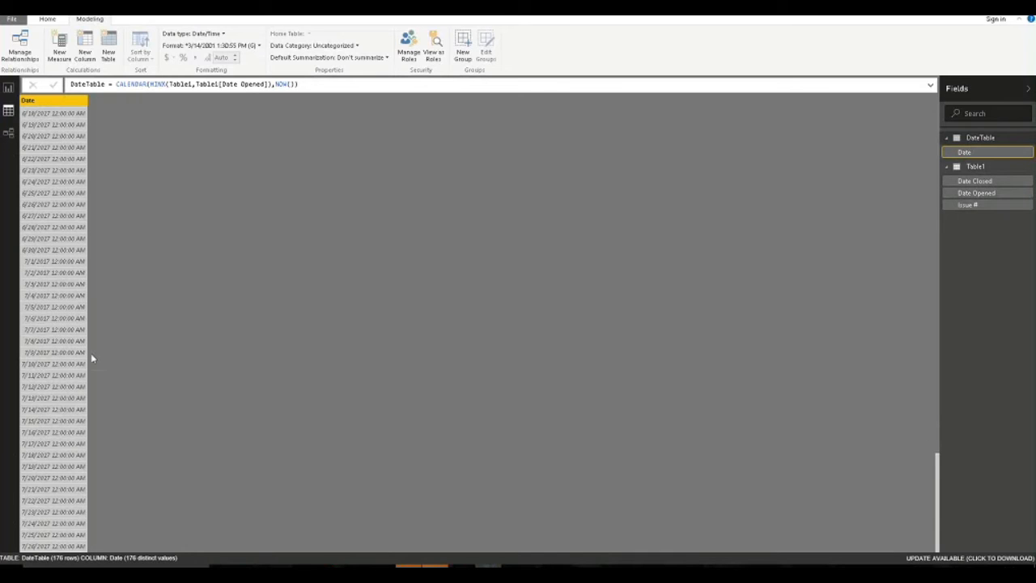
scroll(75, 334, up, 20)
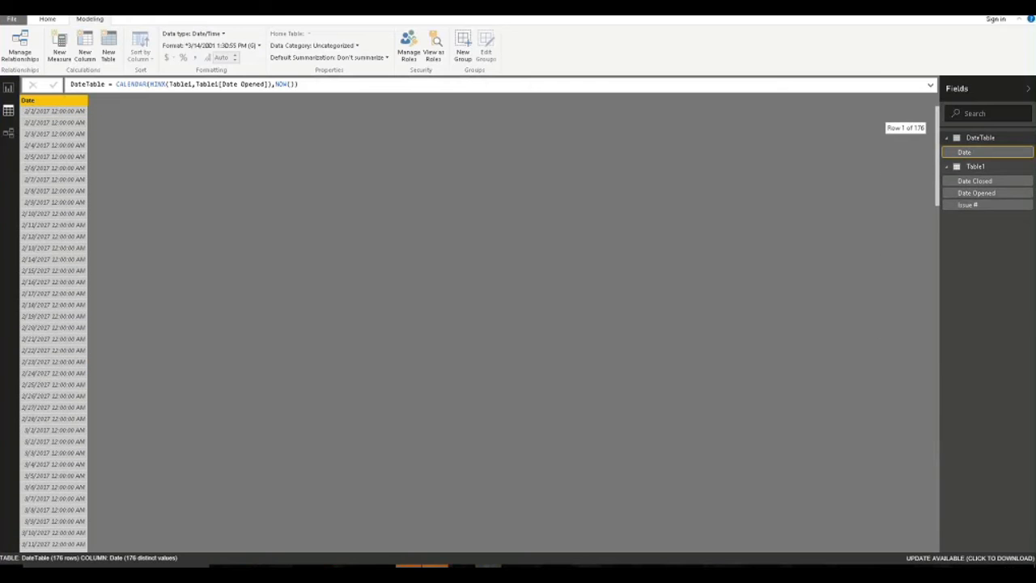
click(8, 87)
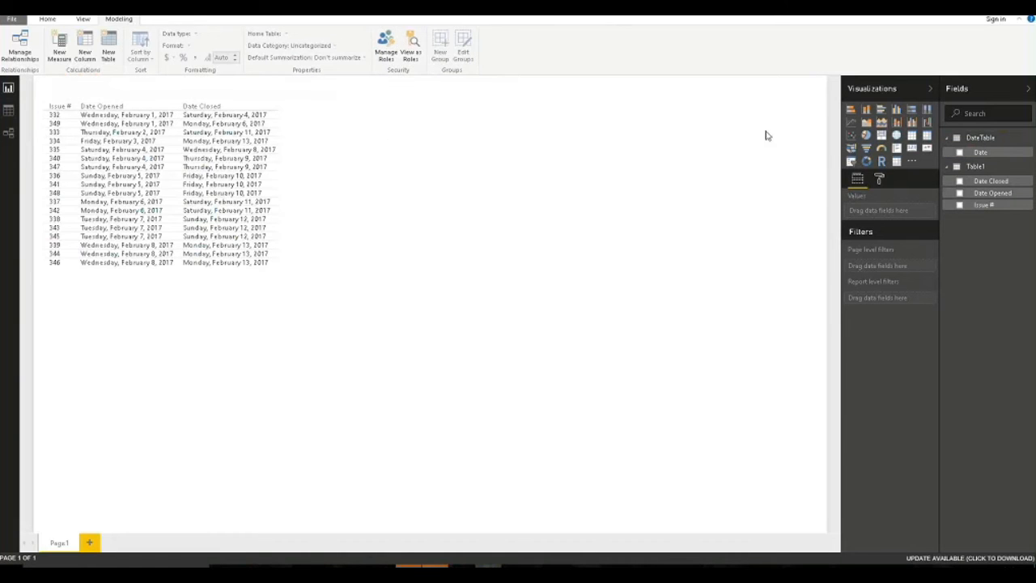
Add a tall table visual of DateTable's Date shown as plain dates, not the hierarchy.
click(911, 137)
drag(134, 340, 472, 88)
click(960, 152)
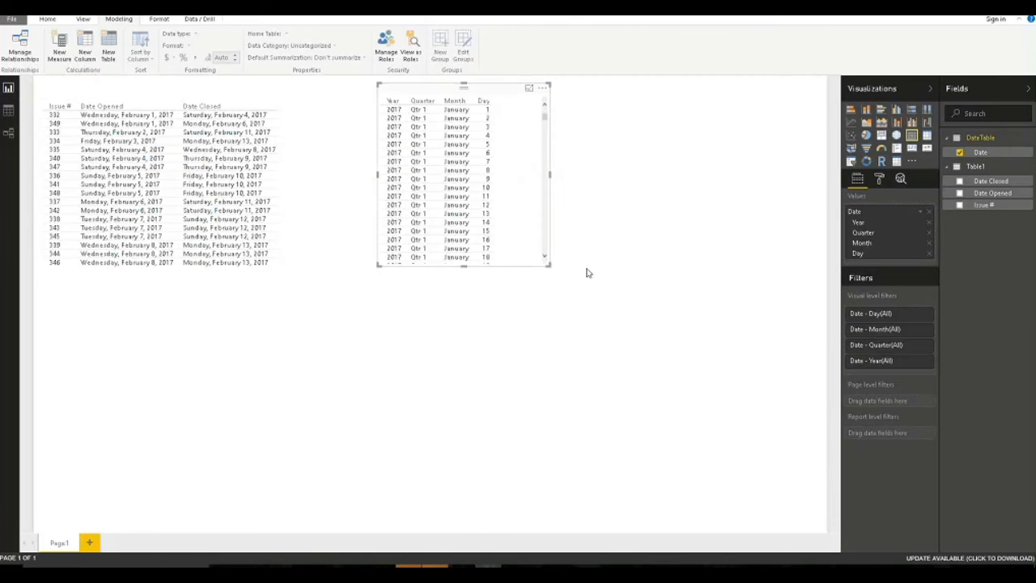
click(919, 211)
click(878, 245)
drag(551, 265, 690, 515)
click(758, 356)
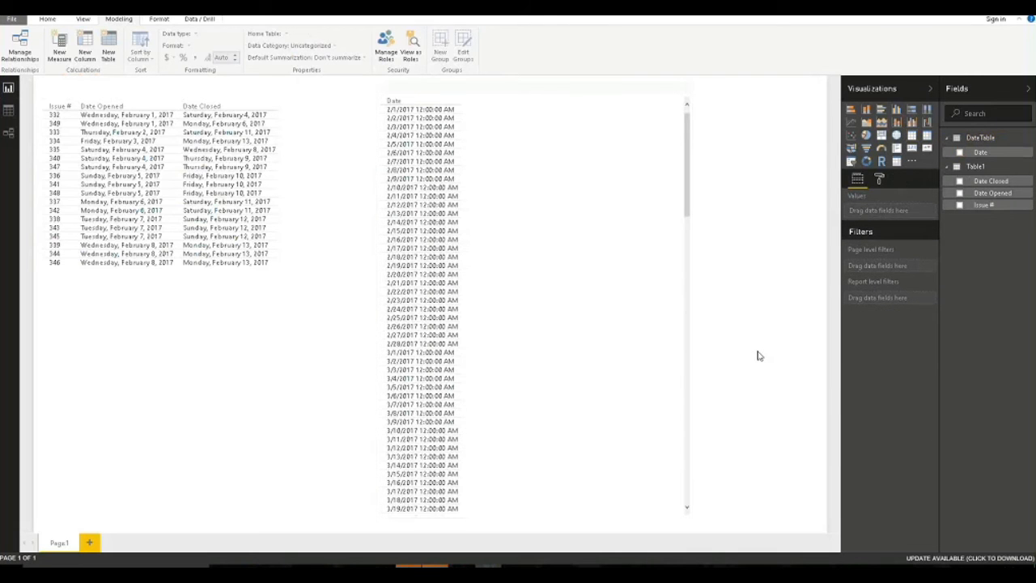
click(426, 95)
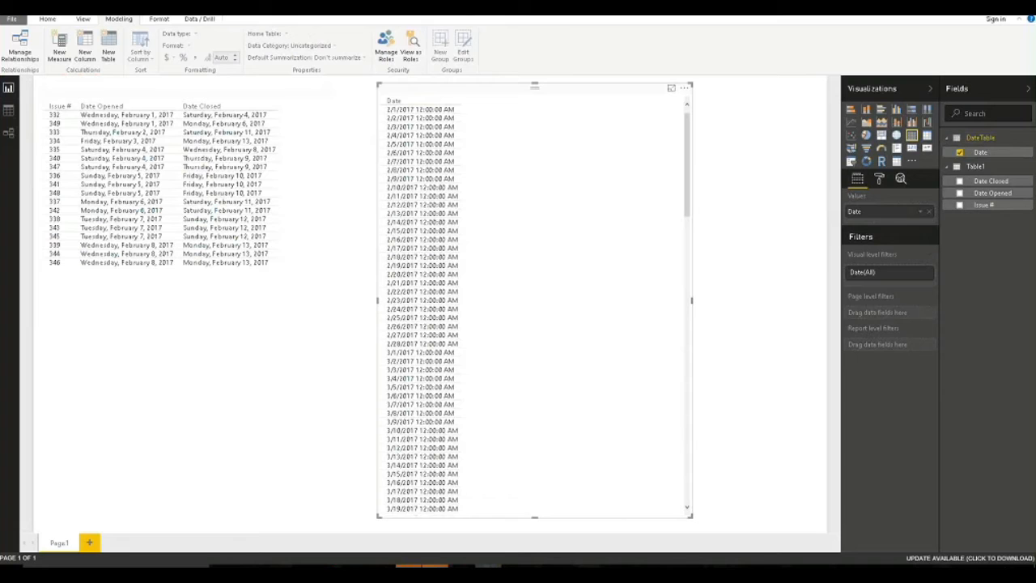
Add a new column to DateTable and start its formula as OpenIssues = CALCULATE(.
right_click(981, 138)
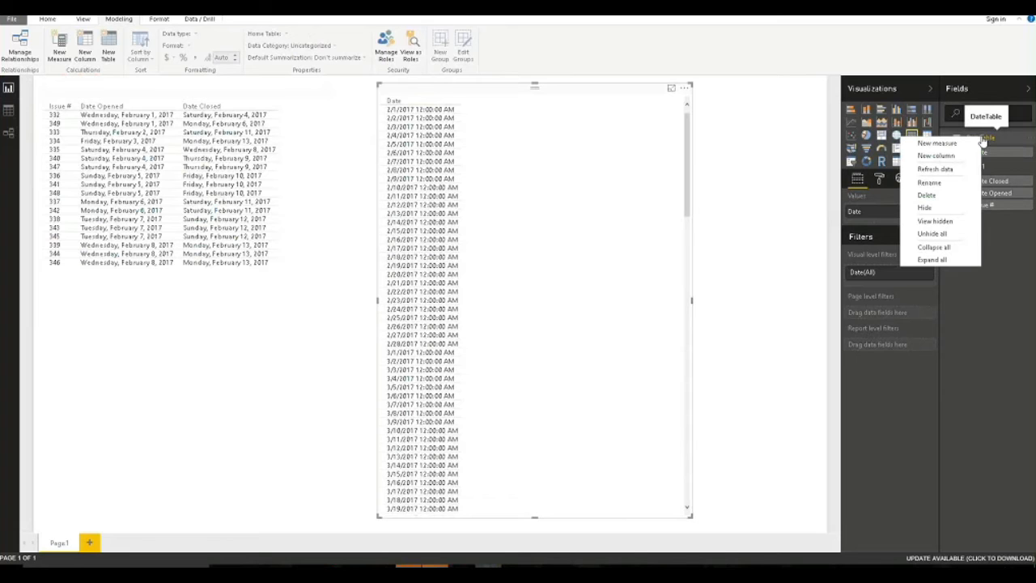
click(959, 157)
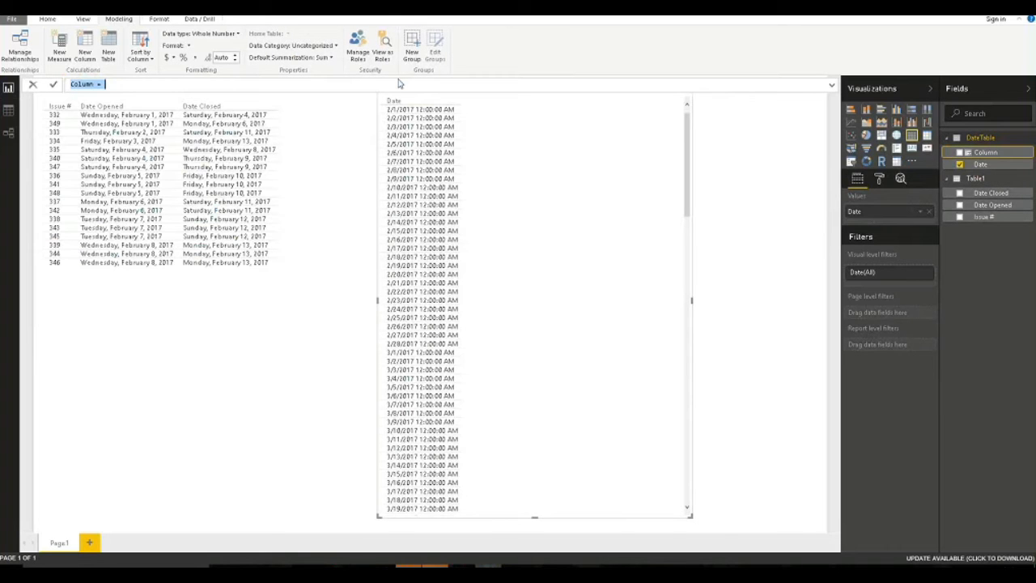
key(Home)
key(Delete)
key(Delete)
key(Delete)
key(Delete)
key(Delete)
key(Delete)
text(OpenIssues = CALCULATE()
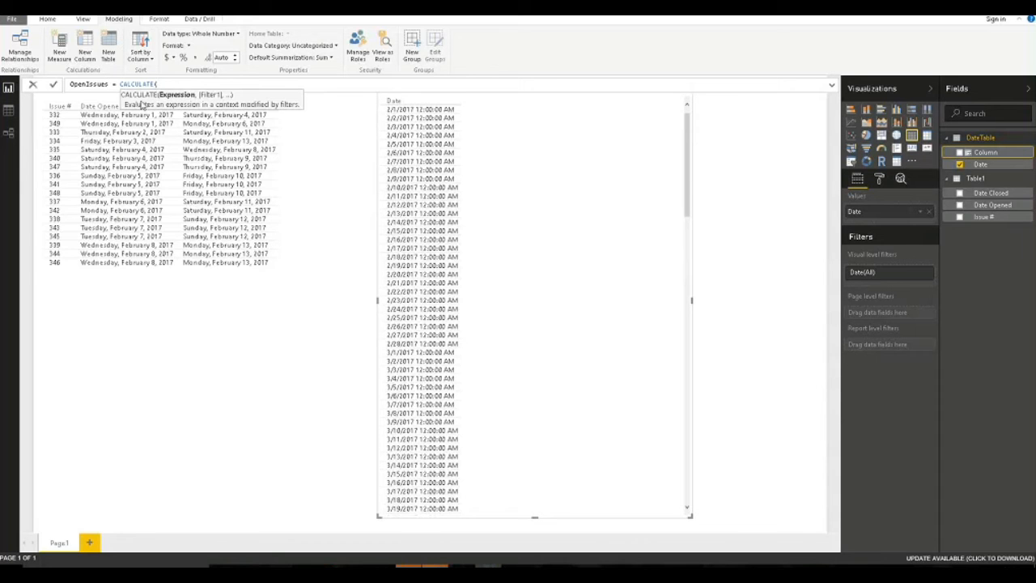
Enter COUNTROWS(Table1), as the CALCULATE expression and continue on a new line.
text(cou)
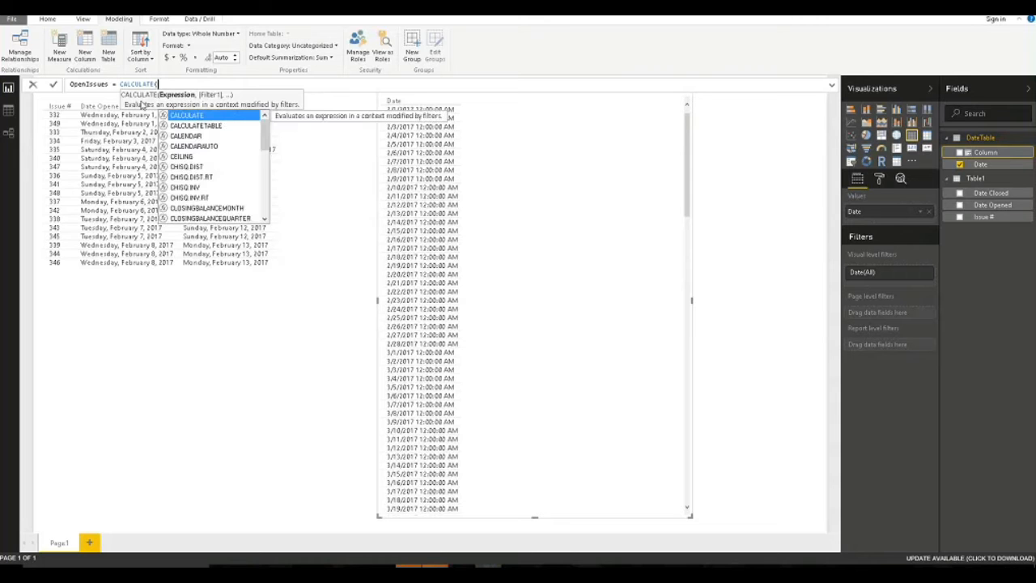
text(ntrow)
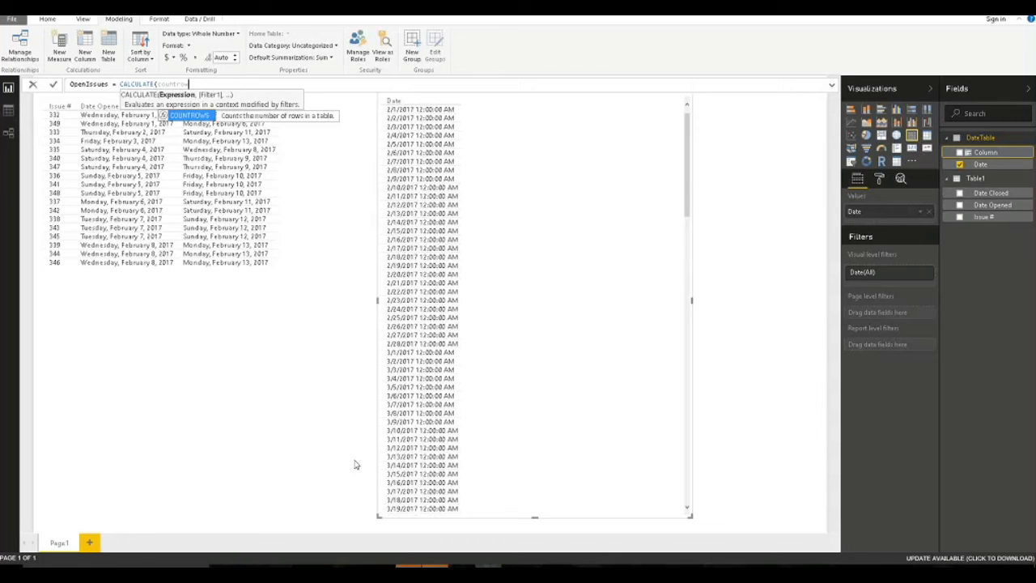
key(Tab)
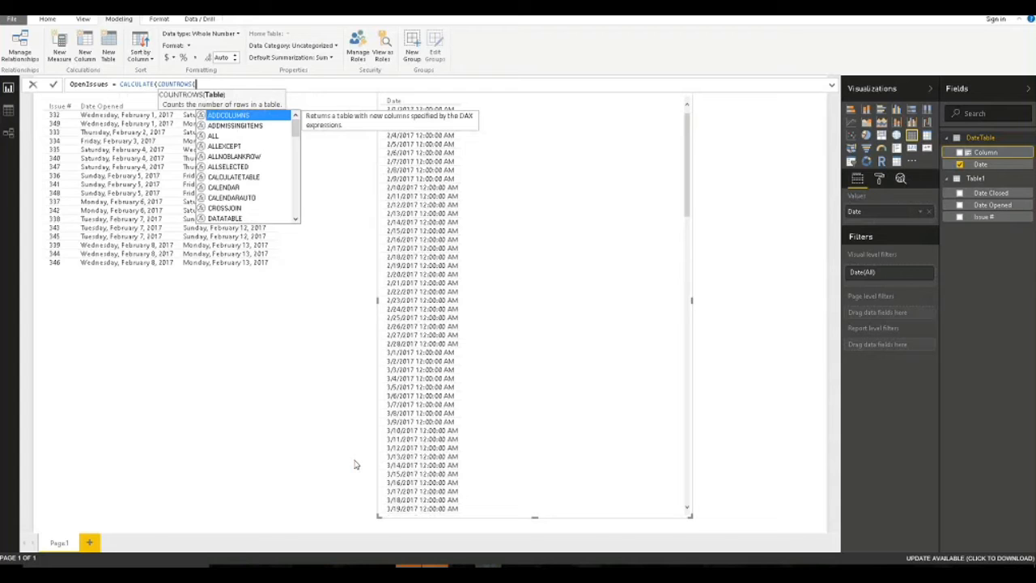
text(Table1)
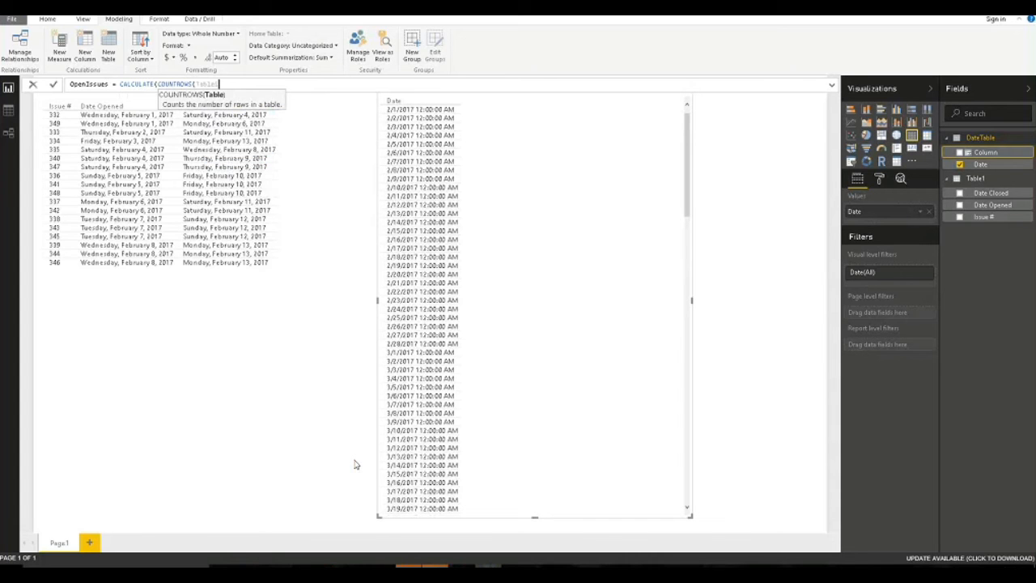
text())
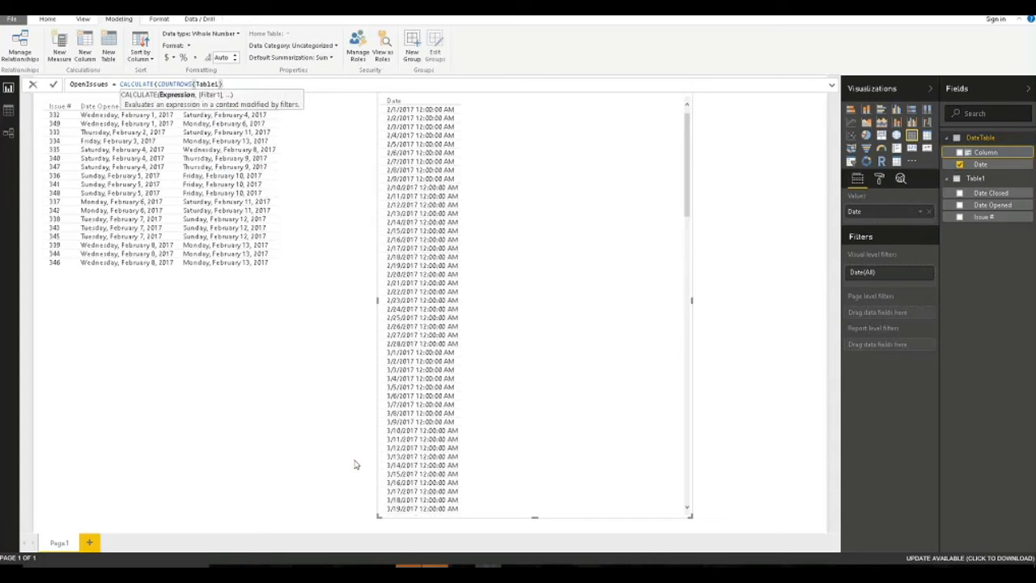
text(,)
key(shift+Return)
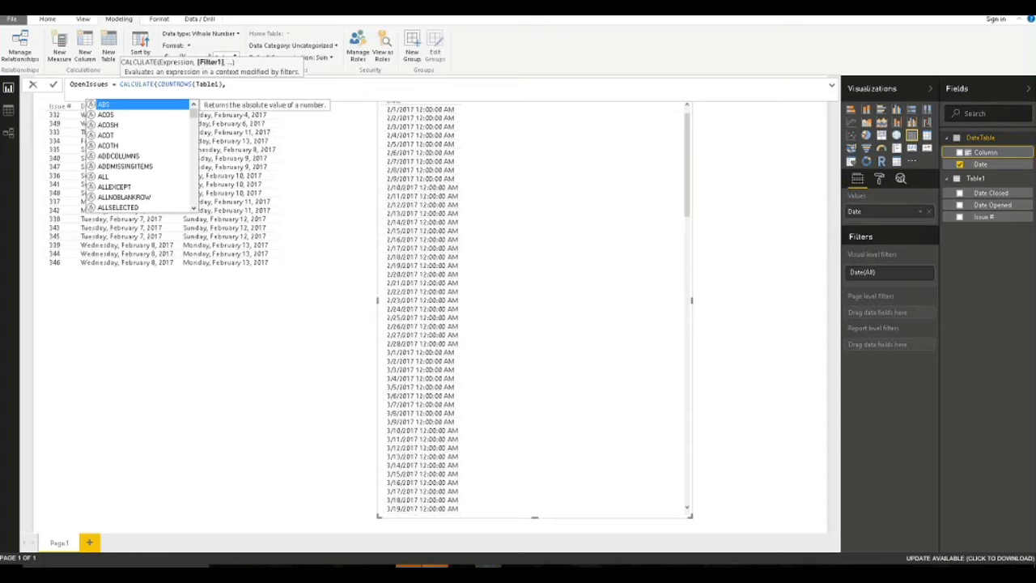
Add FILTER(Table1, Table1[Date Opened] <= LASTDATE(DateTable[Date]), followed by && on a new line.
text(FILTER()
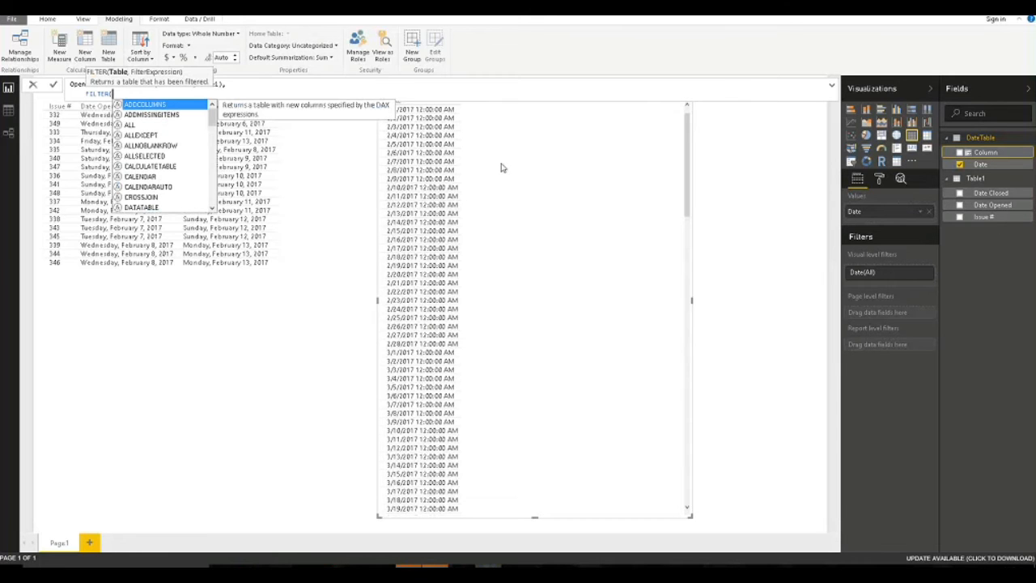
text(Table1,)
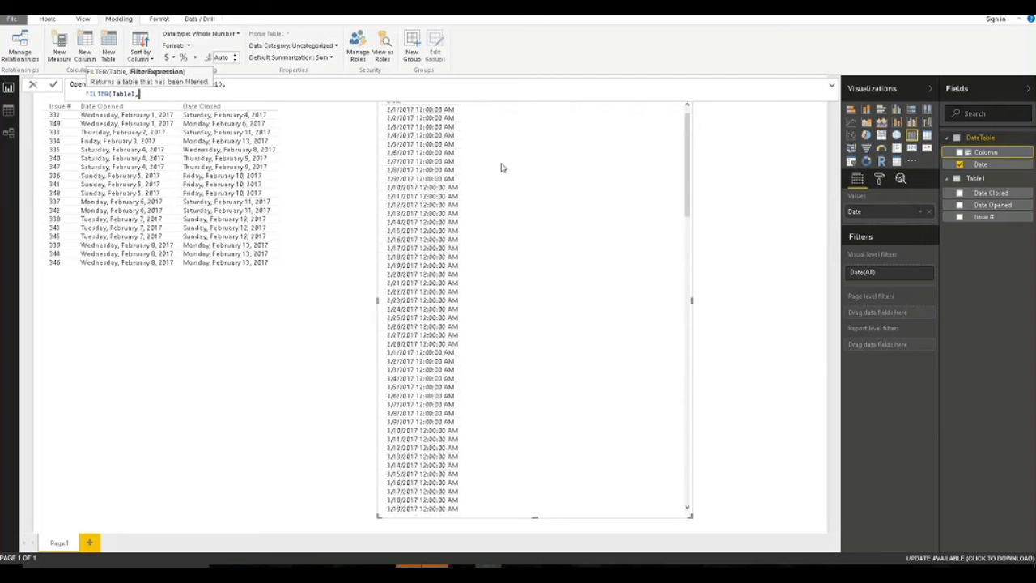
text(O)
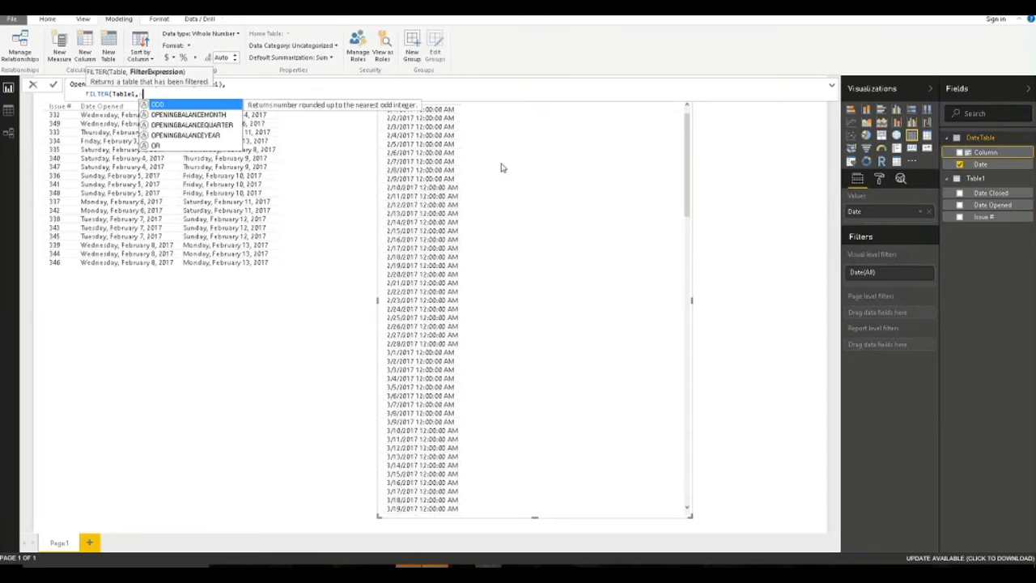
text(pen)
key(Down)
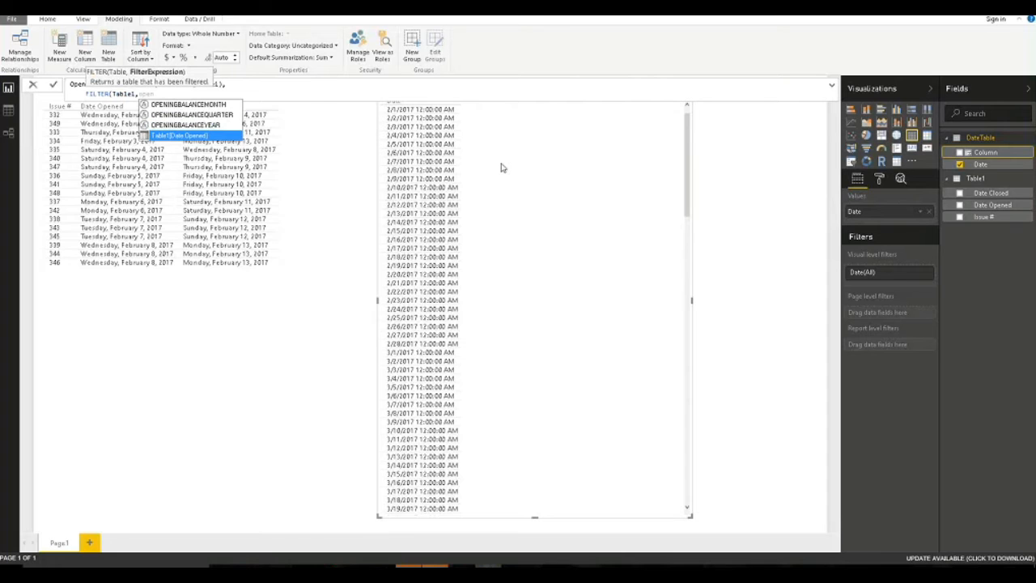
key(Tab)
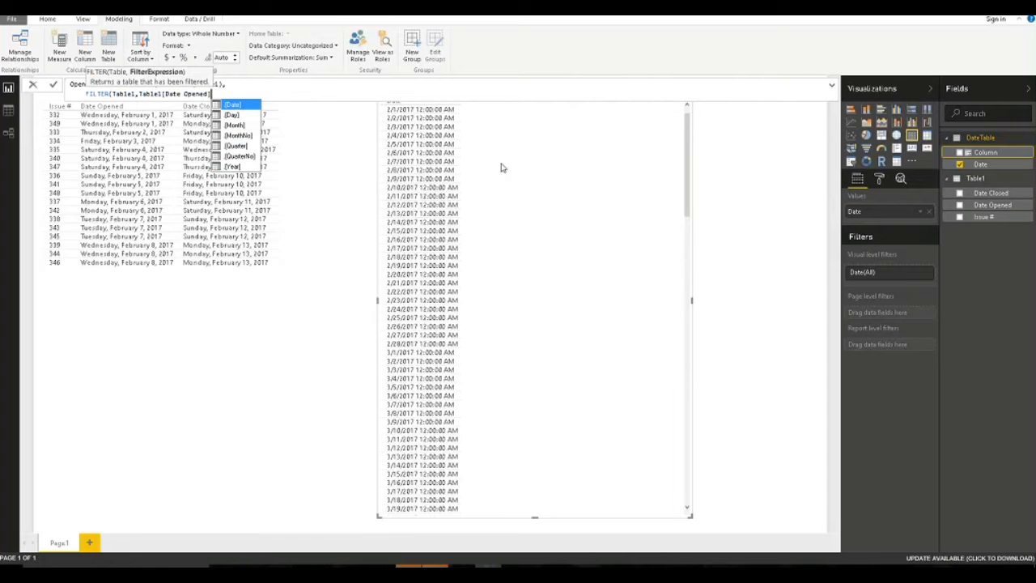
text(<=LASTDATE()
key(Tab)
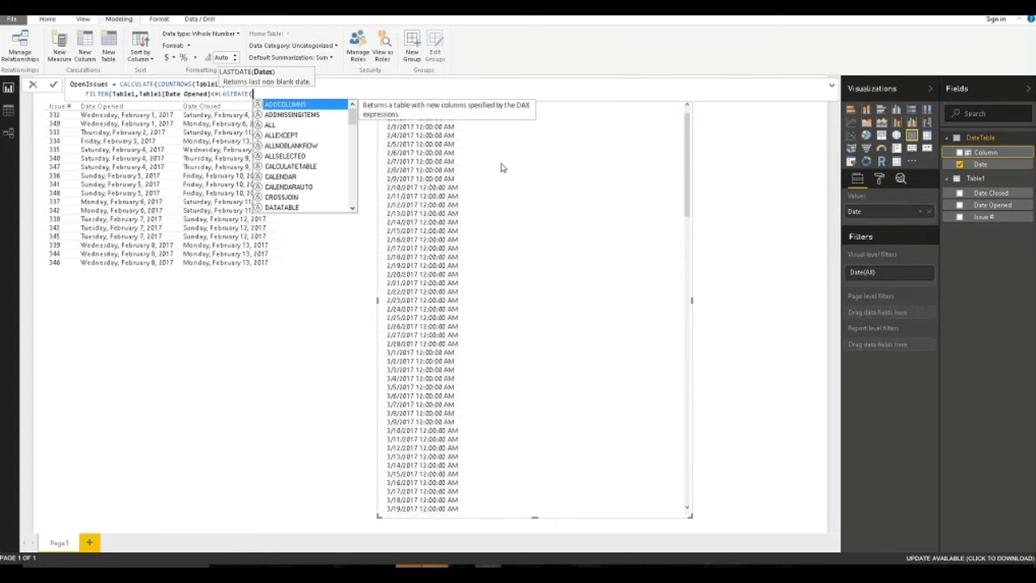
text(Date)
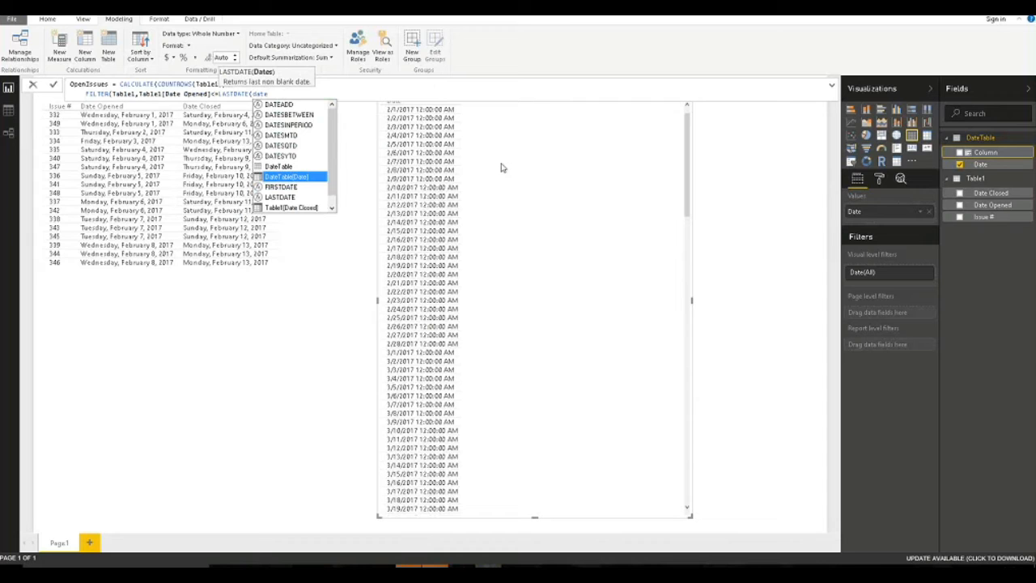
key(Tab)
text())
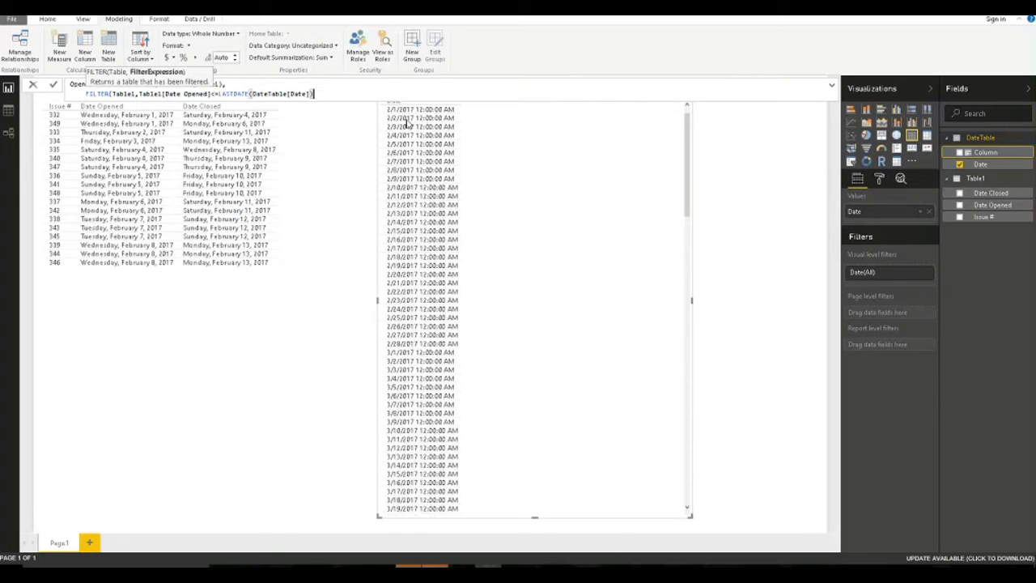
key(shift+Return)
text(&&)
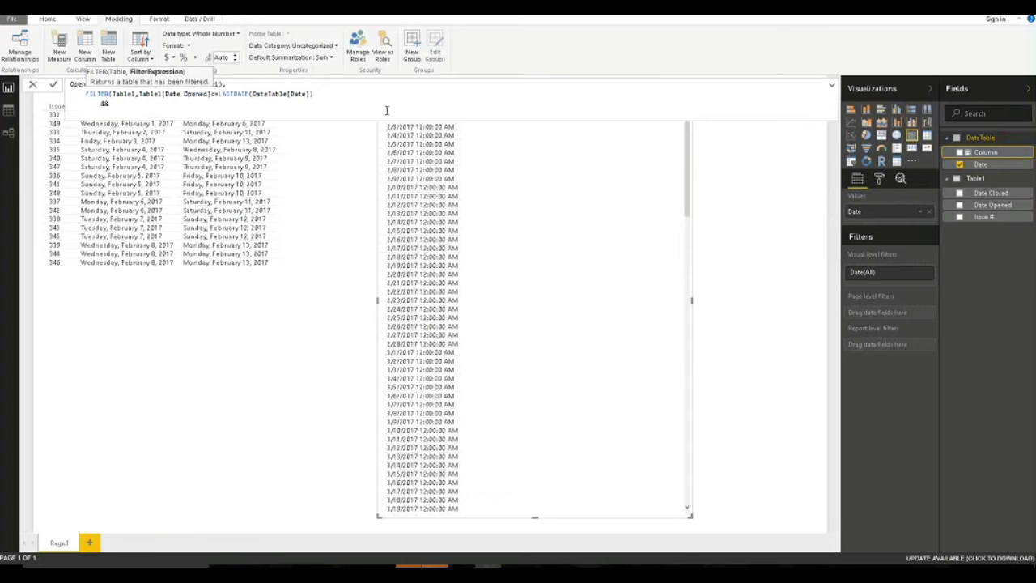
Add the condition Table1[Date Closed] >= FIRSTDATE(DateTable[Date]), close the parentheses and commit OpenIssues.
key(shift+Return)
text(Table1)
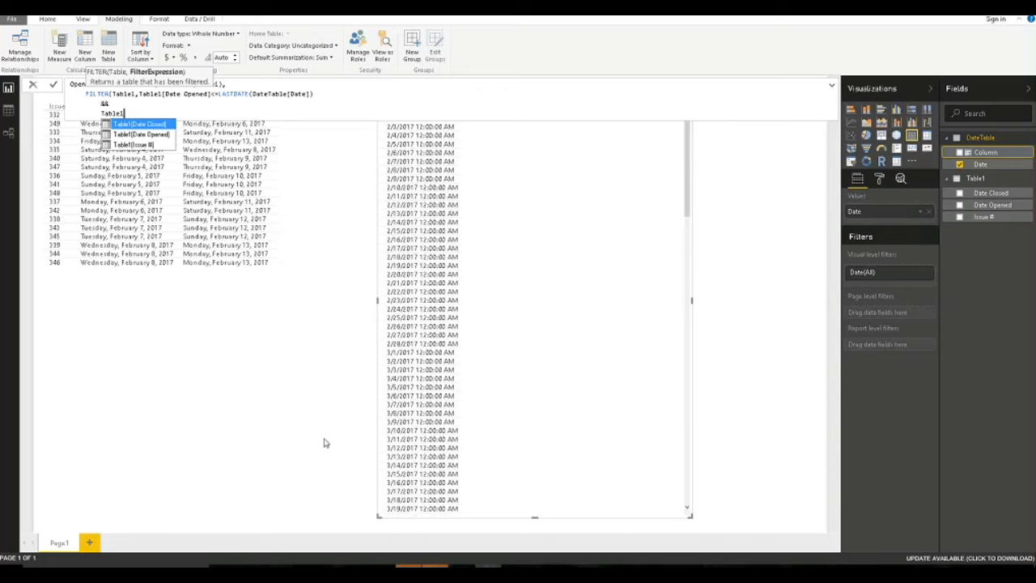
key(Tab)
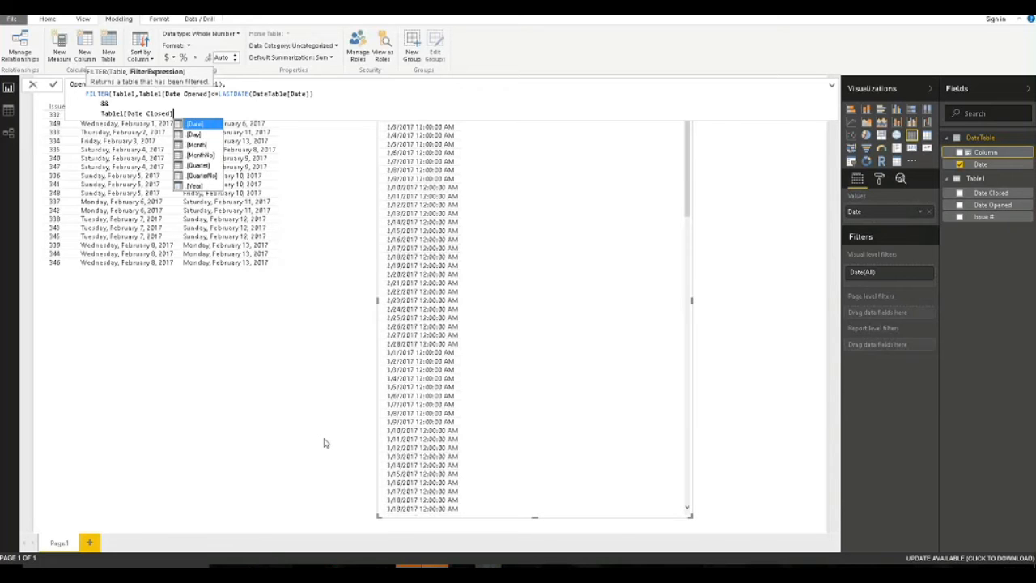
text(>)
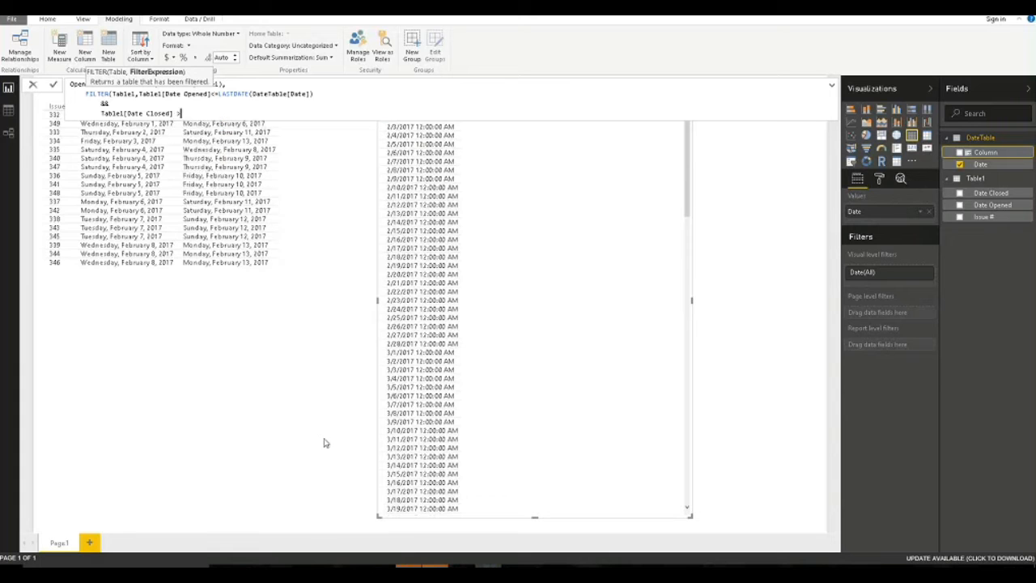
text(= FIRSTDATE()
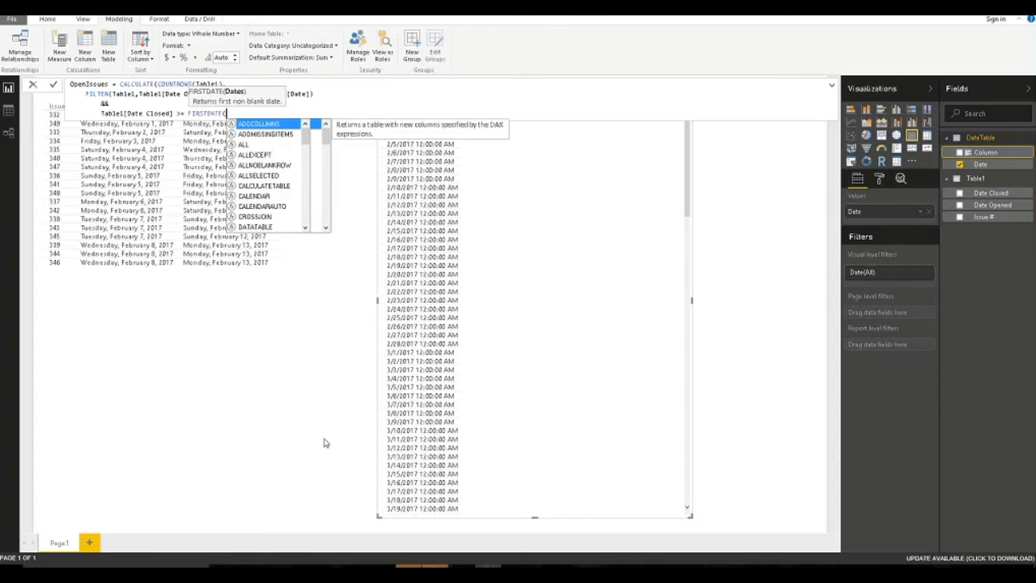
text(date)
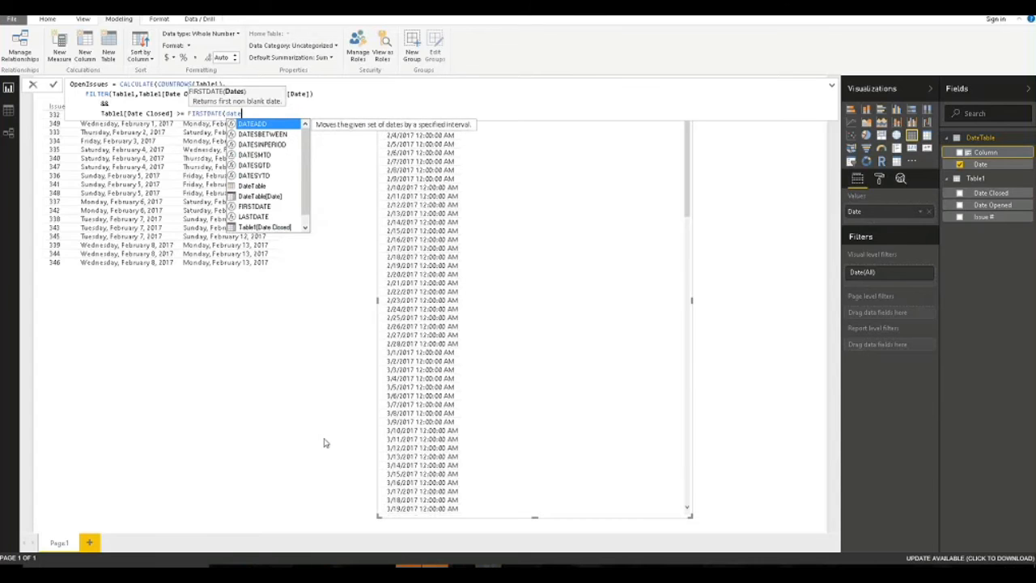
click(260, 197)
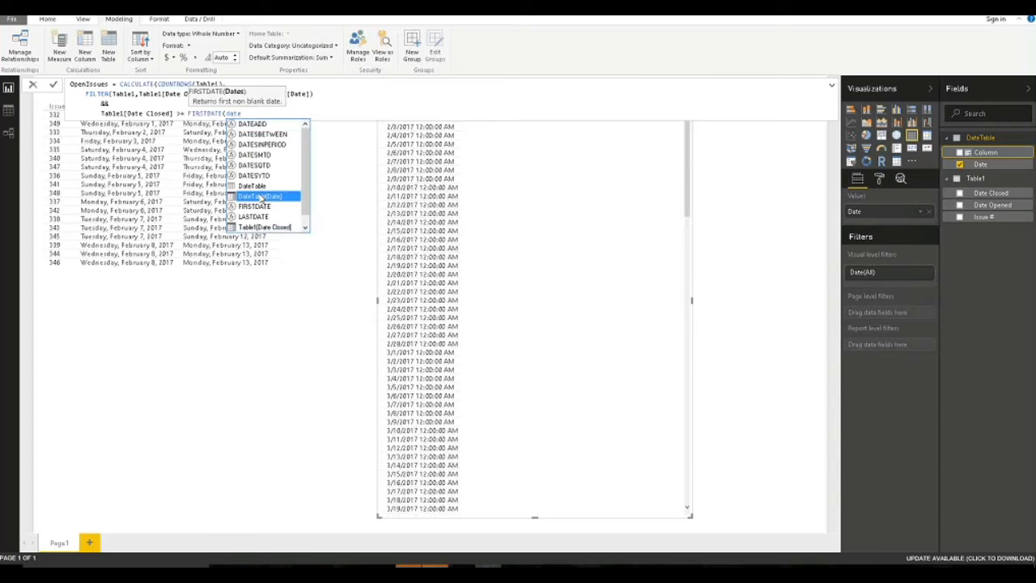
double_click(260, 197)
text())
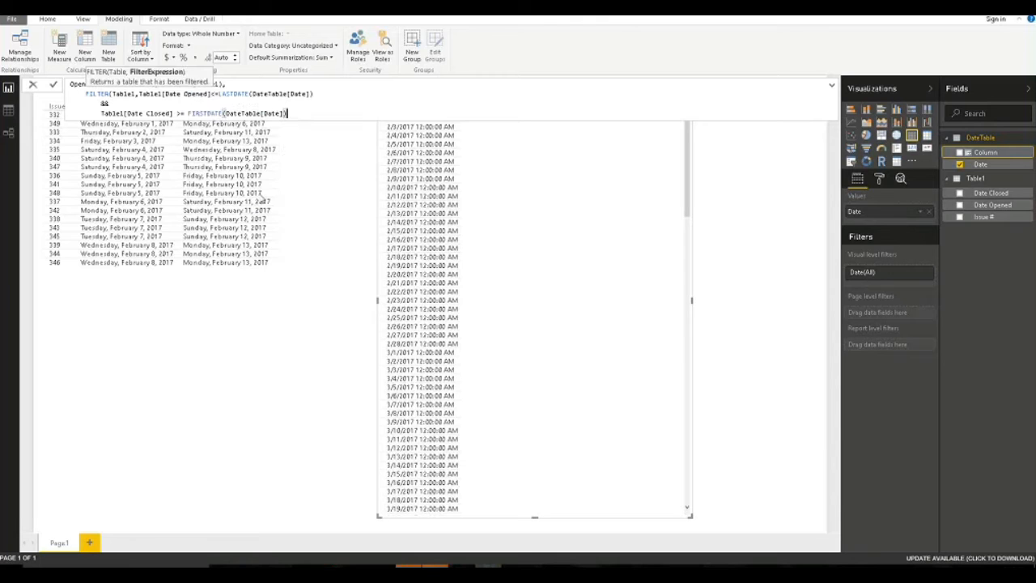
text())
key(shift+Return)
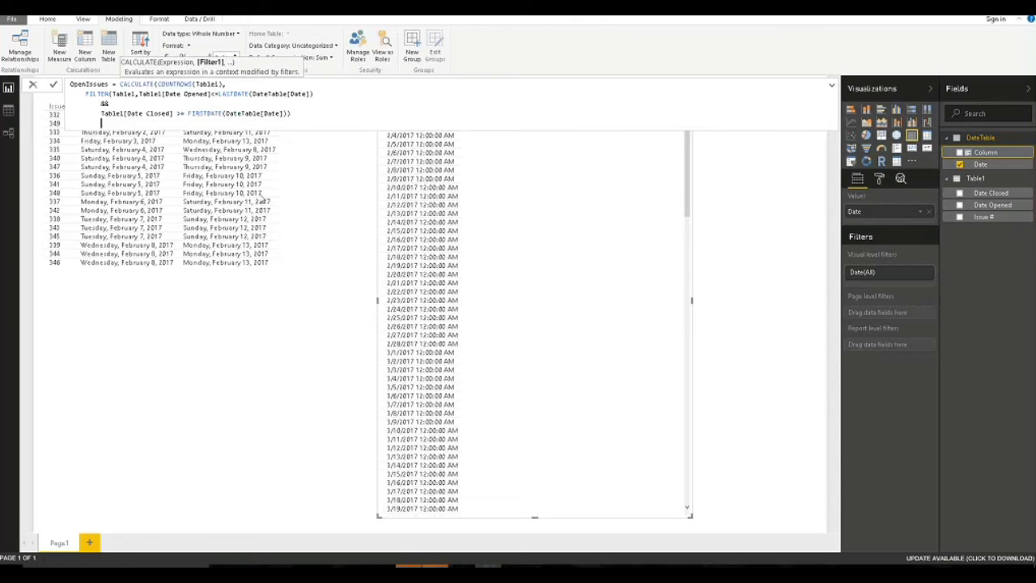
text())
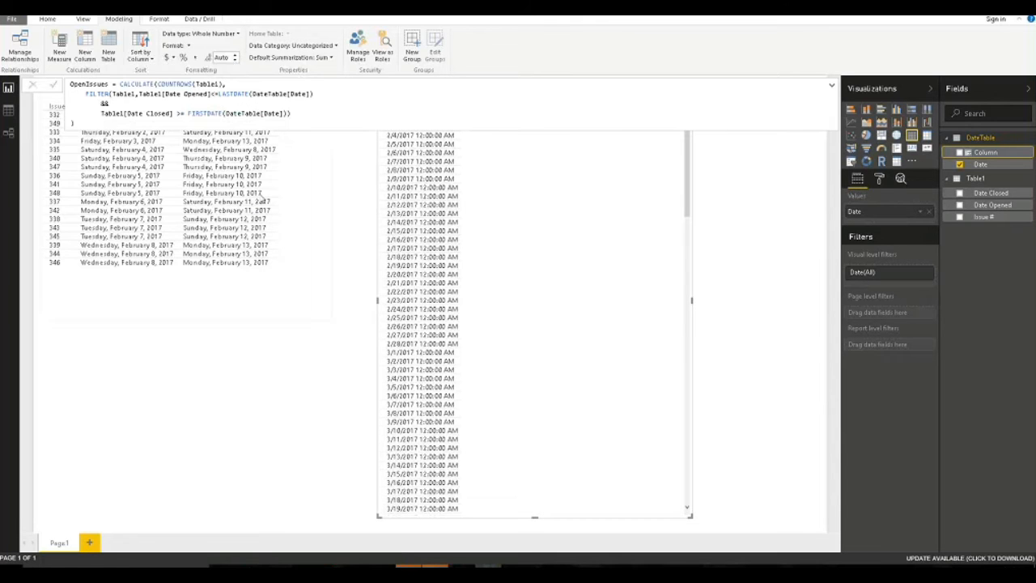
key(Return)
click(834, 186)
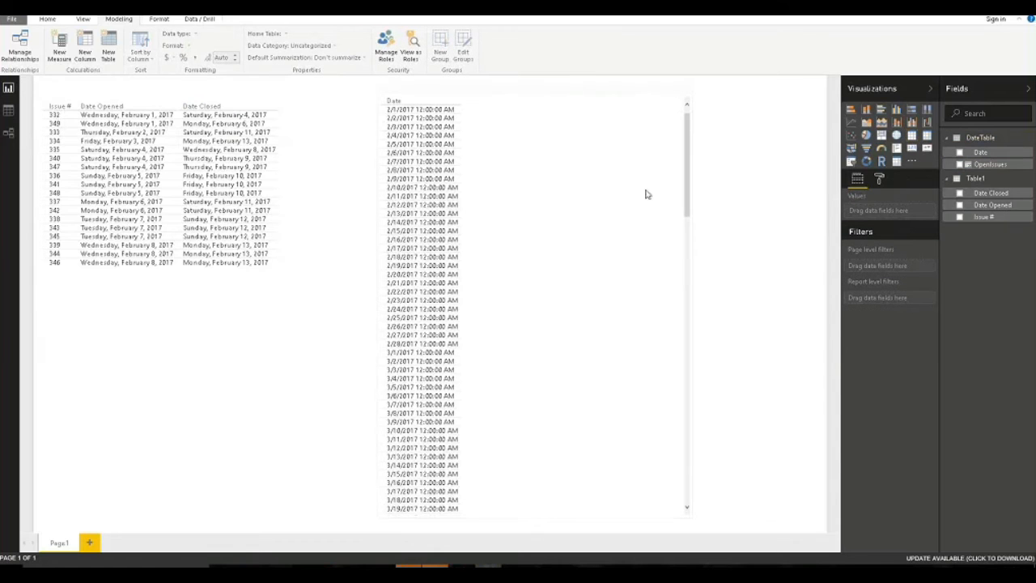
Add OpenIssues to the date table visual and widen it to the right and left.
click(621, 94)
click(959, 165)
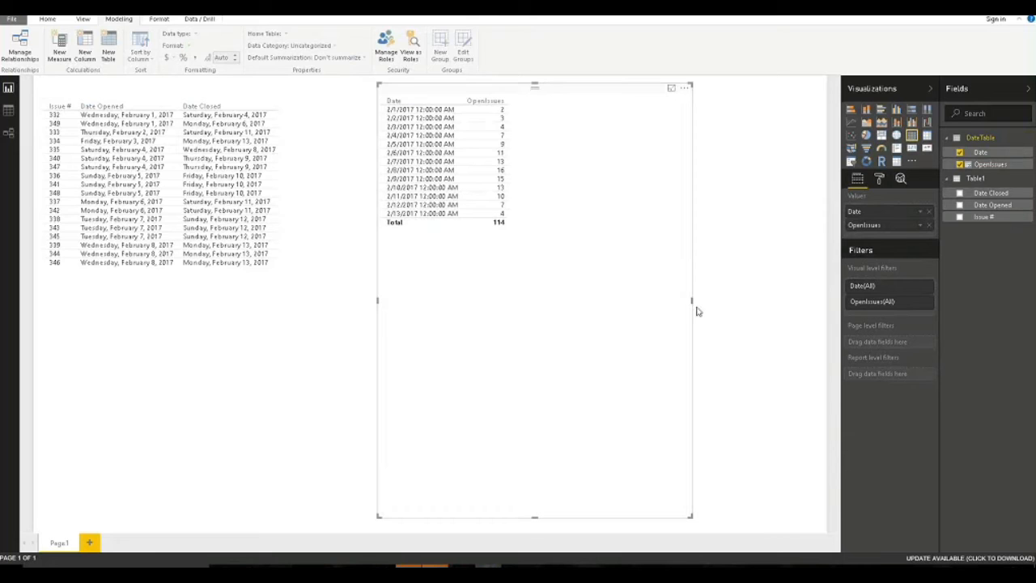
drag(693, 301, 820, 295)
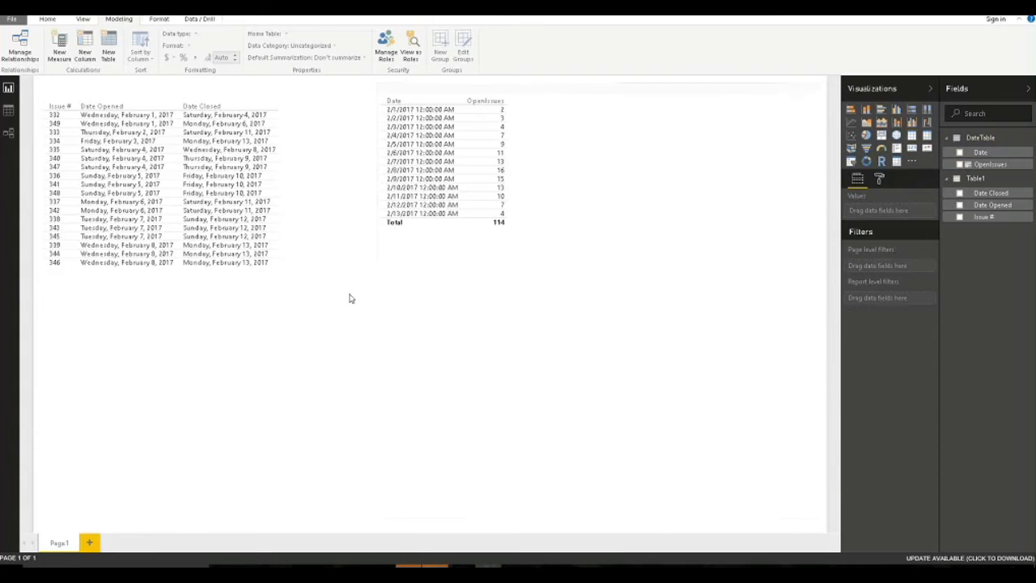
click(396, 292)
drag(377, 298, 309, 300)
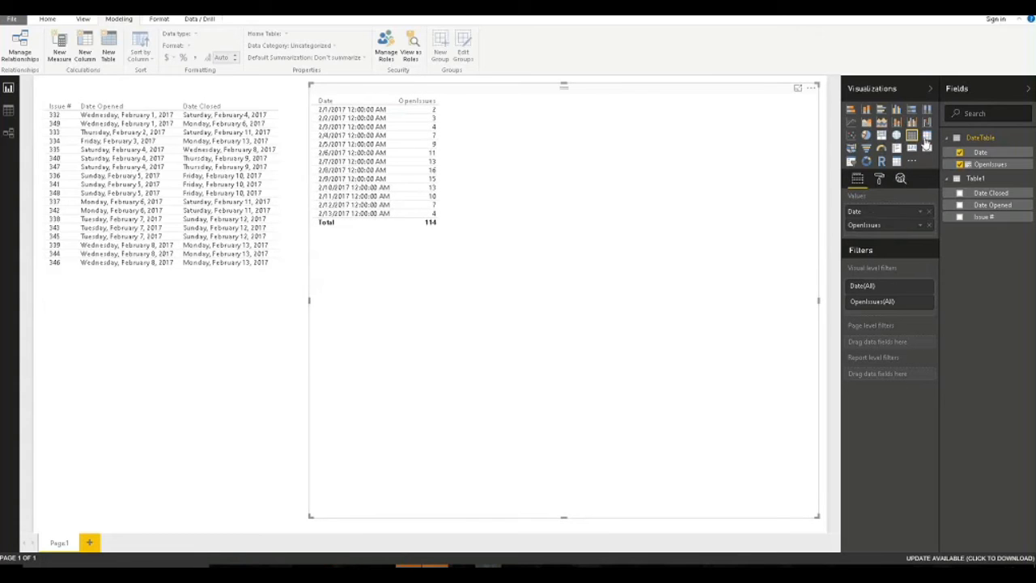
Convert the date table visual into a line chart and make it shorter.
click(852, 121)
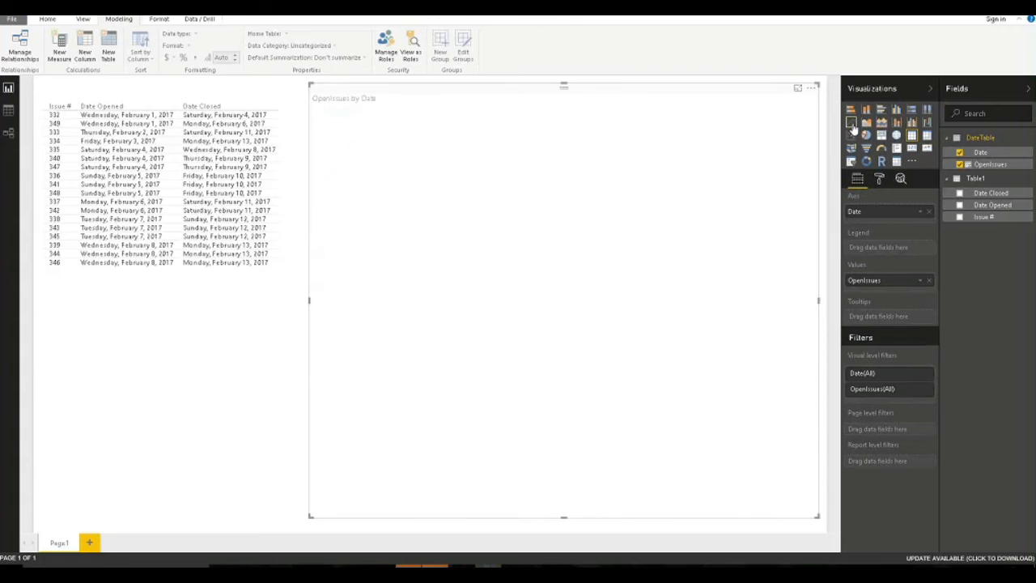
drag(564, 517, 564, 349)
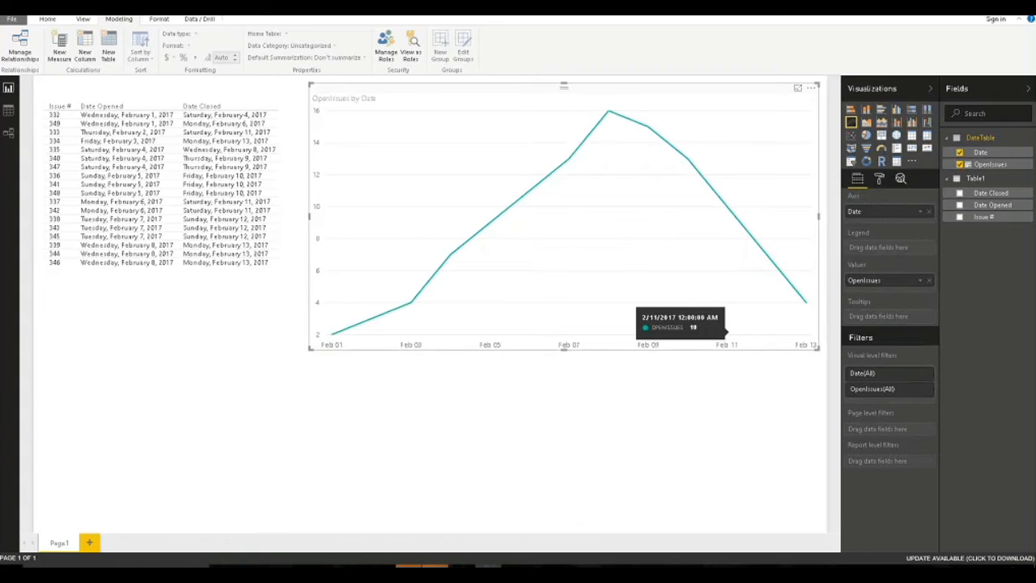
click(701, 534)
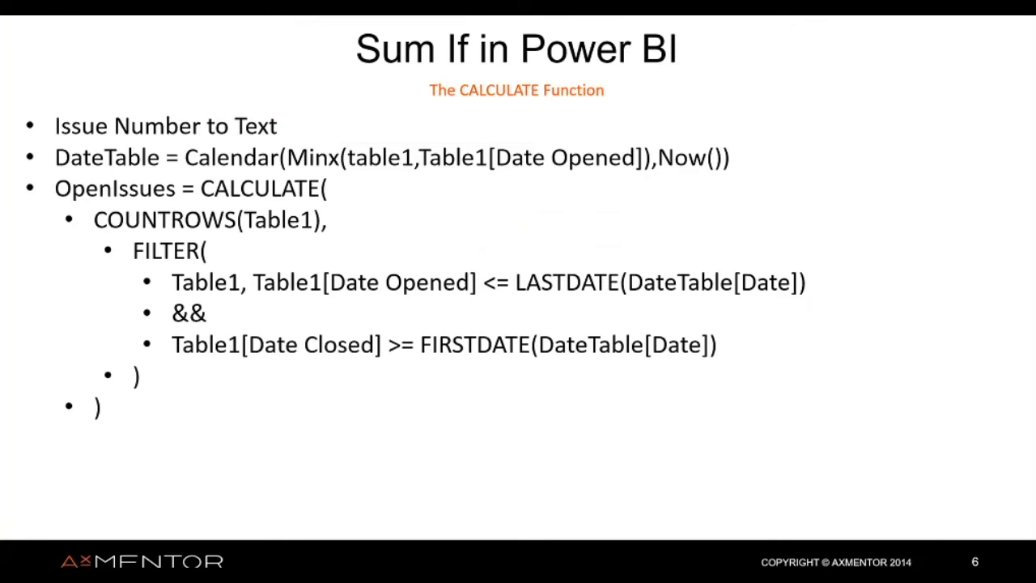
Move through the presentation to slide 7, 'Easy Forecasting Visualizations'.
key(Left)
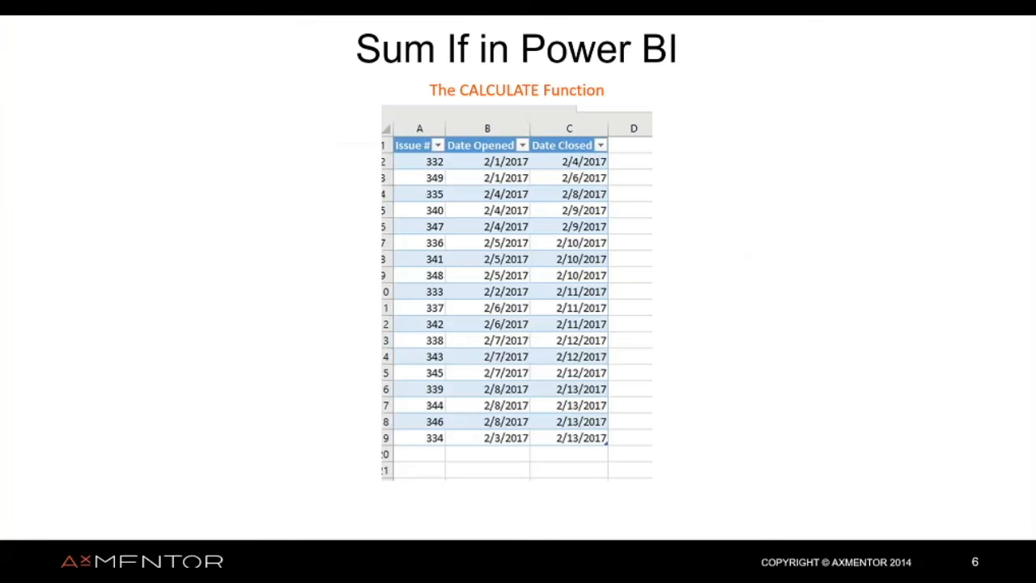
key(Left)
key(Left)
key(Left)
key(Left)
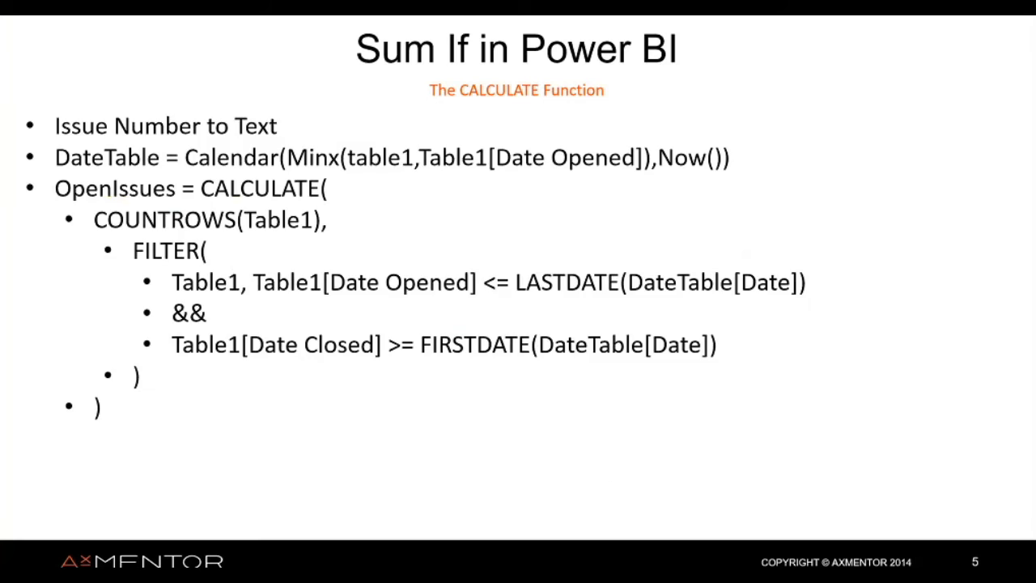
key(Left)
key(Right)
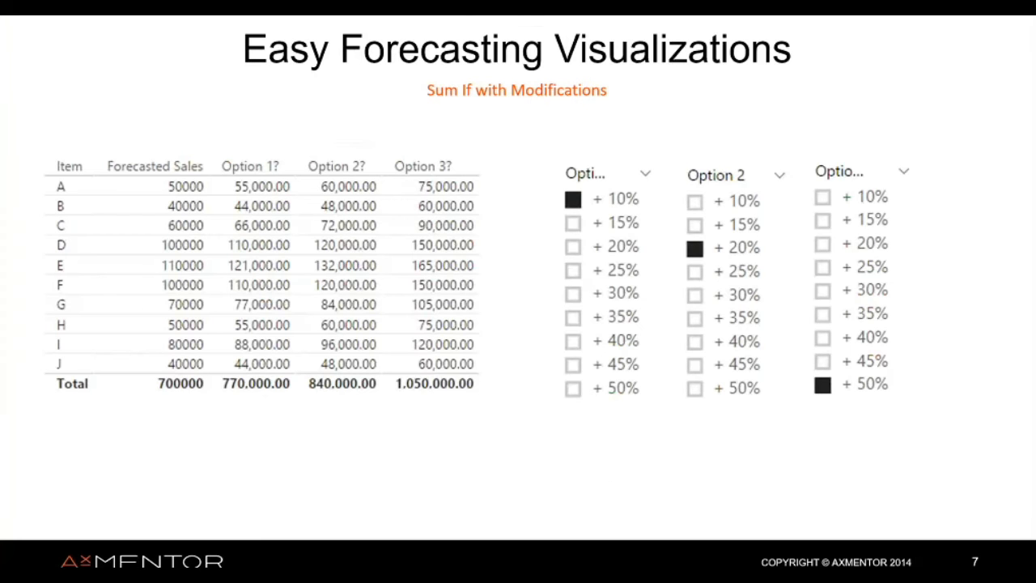
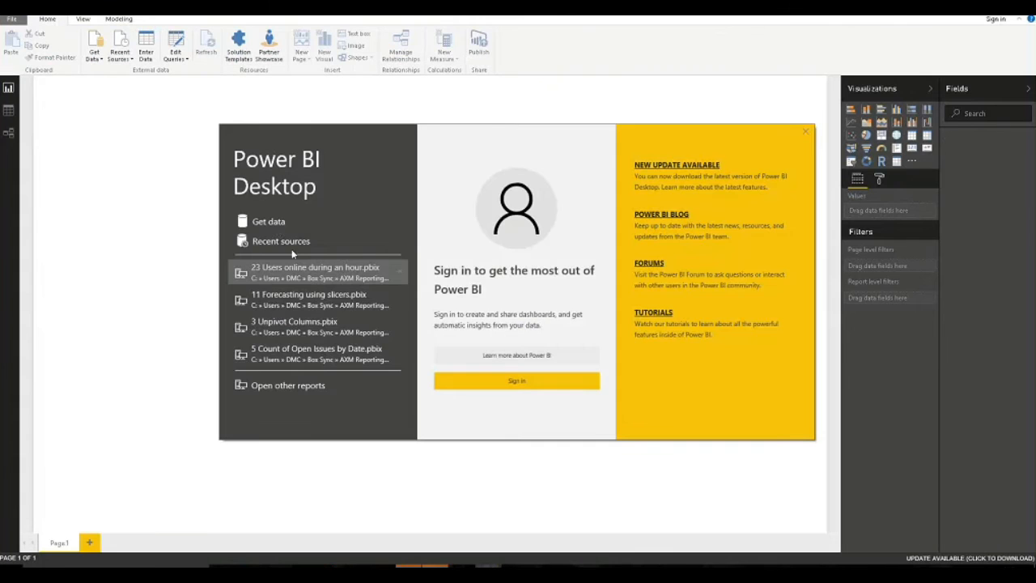
Connect to the 'Forecasting in Power BI' Excel workbook via Get Data.
click(273, 220)
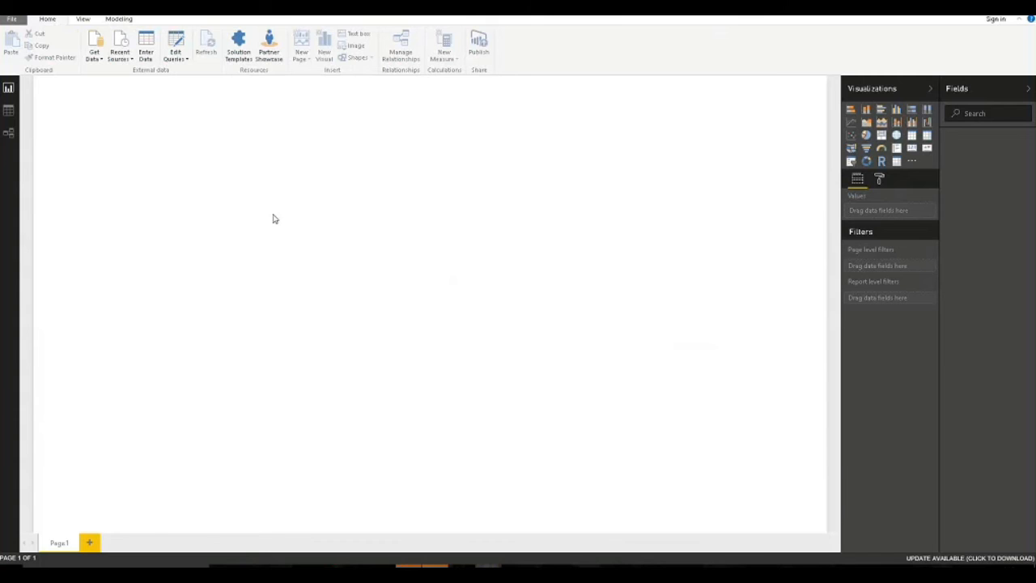
click(495, 162)
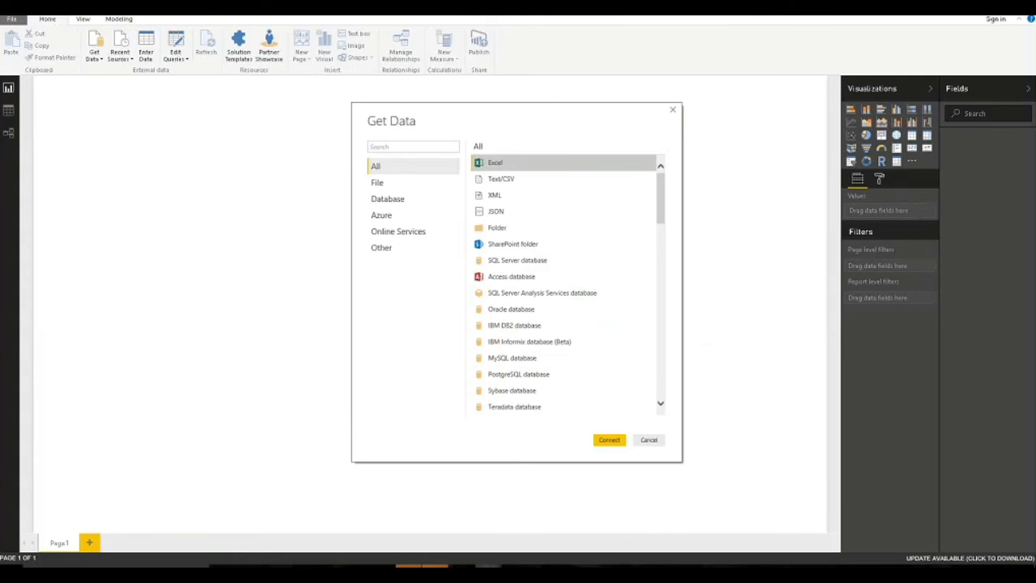
click(609, 439)
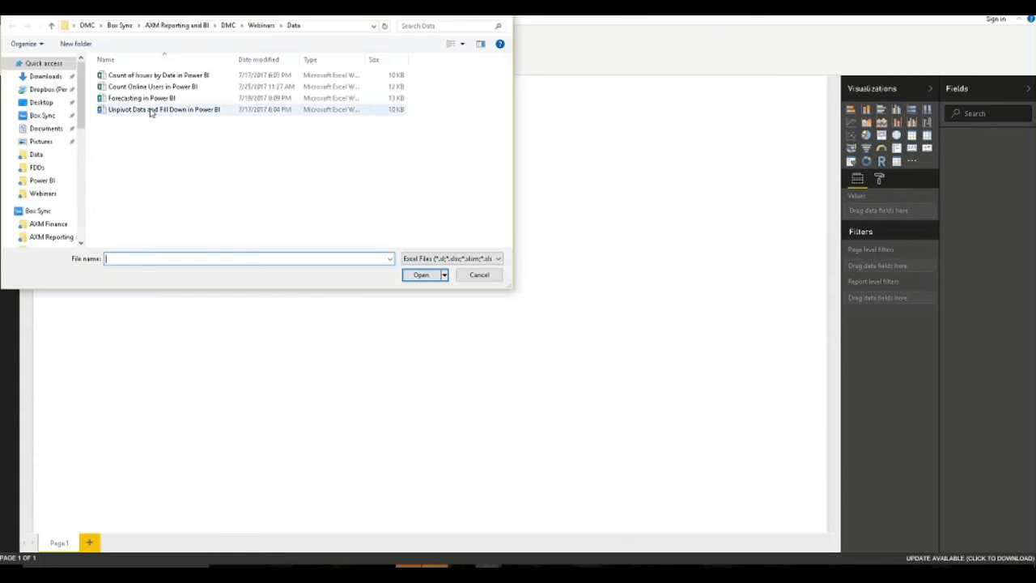
click(149, 99)
click(422, 275)
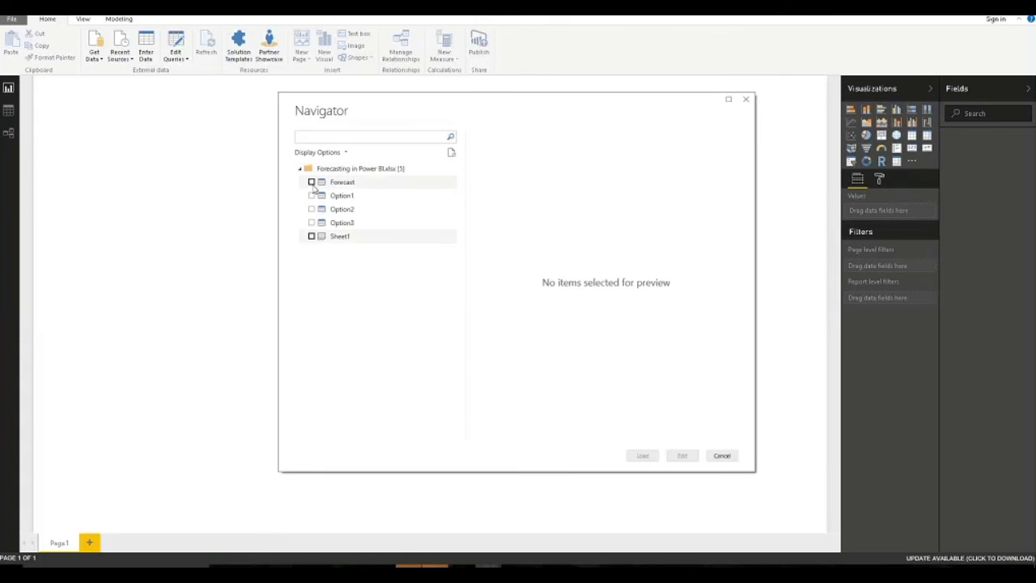
Tick the Forecast, Option1, Option2 and Option3 sheets in Navigator and load them.
click(312, 183)
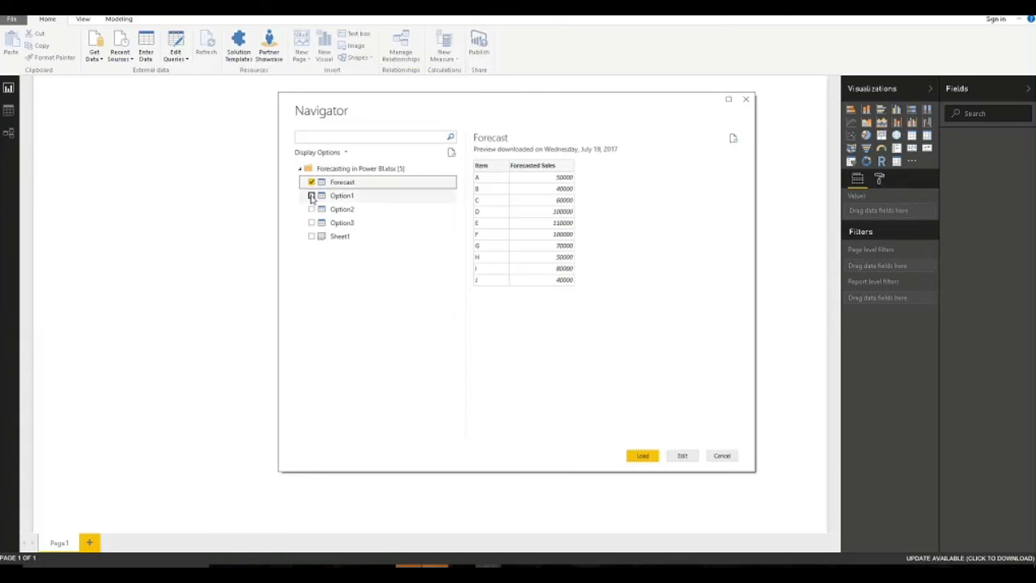
click(312, 196)
click(312, 209)
click(312, 222)
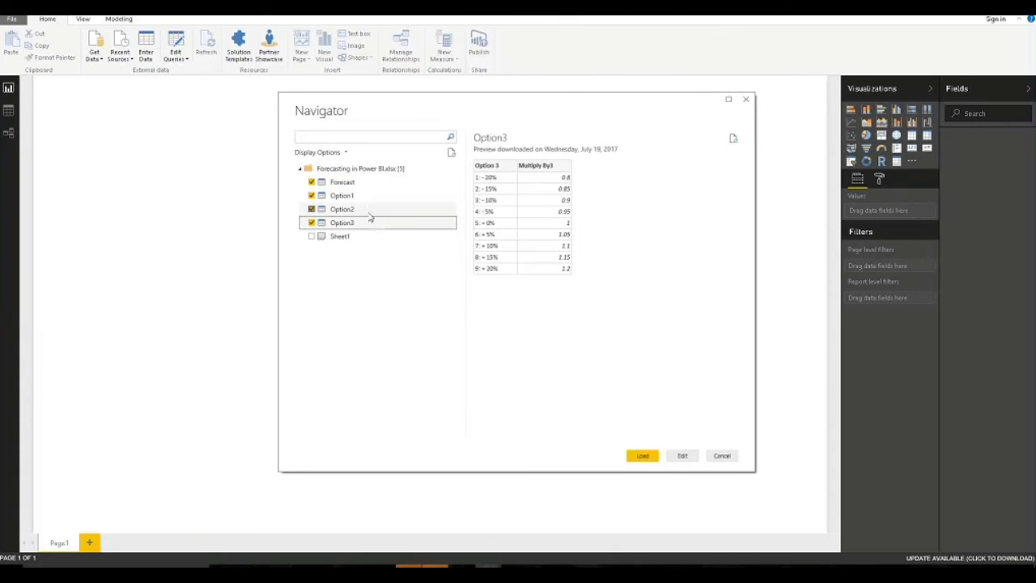
click(642, 457)
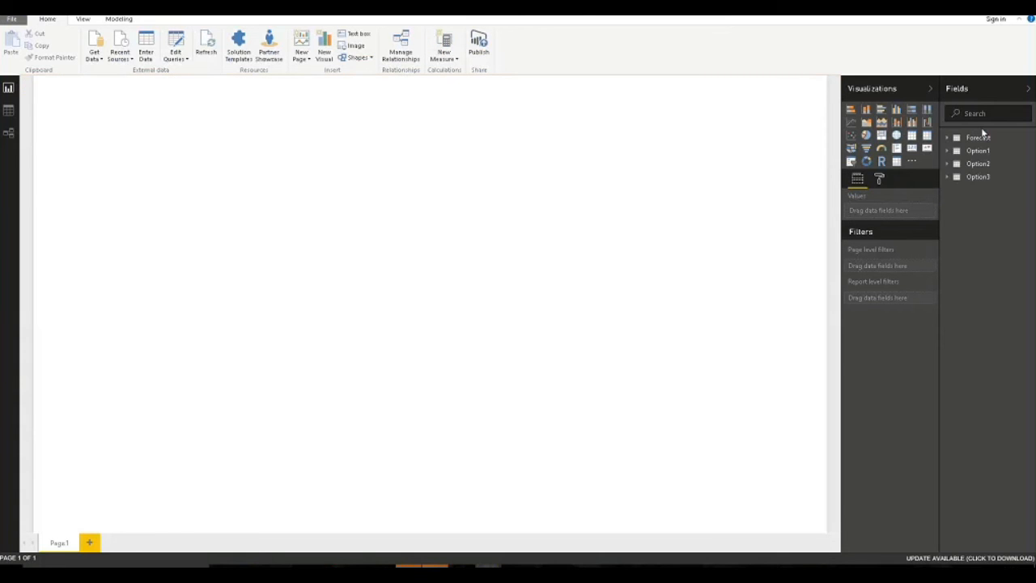
Add a table visual showing Item and Forecasted Sales, shrunk to fit its two columns.
click(948, 139)
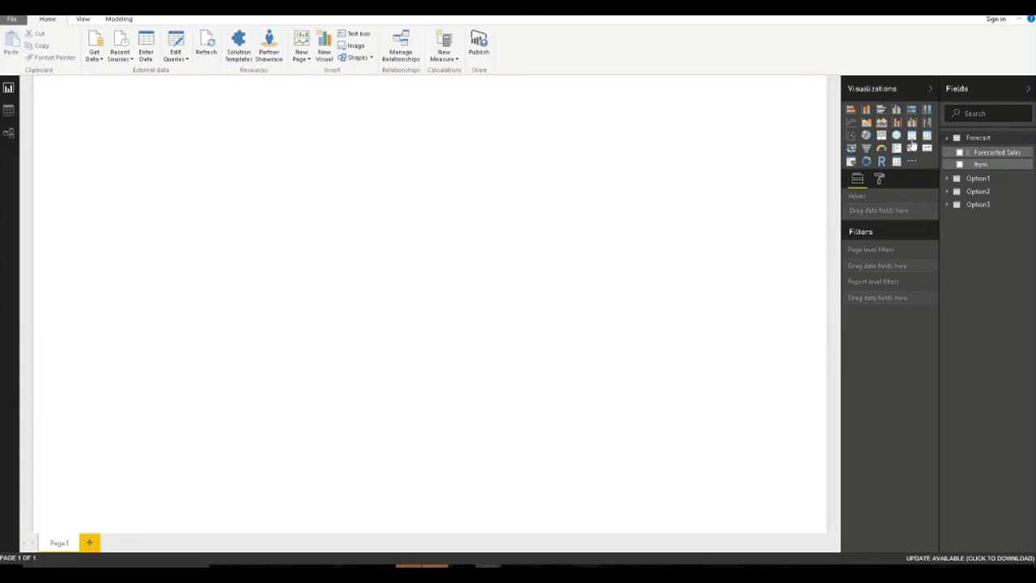
click(971, 165)
click(961, 164)
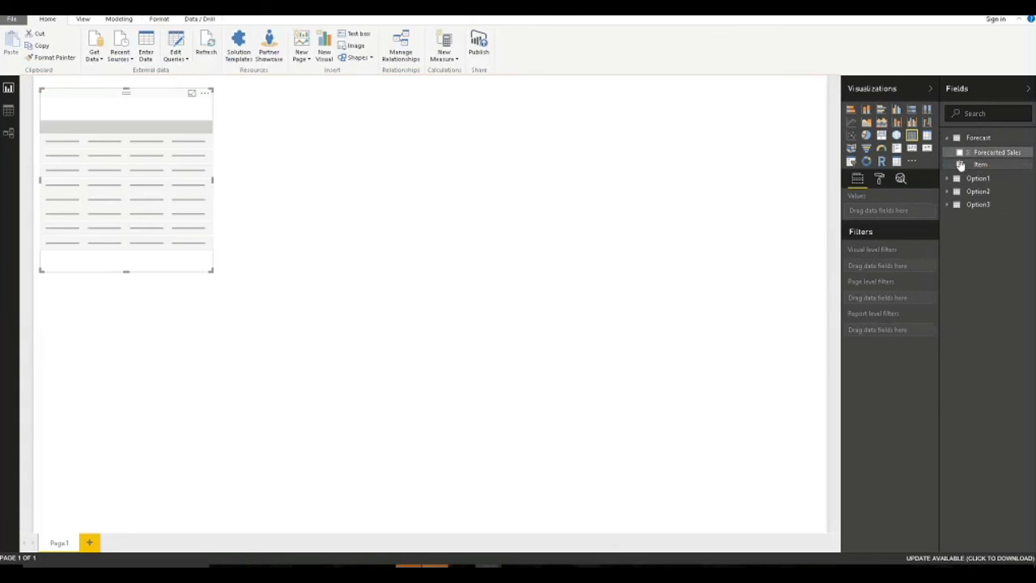
click(960, 153)
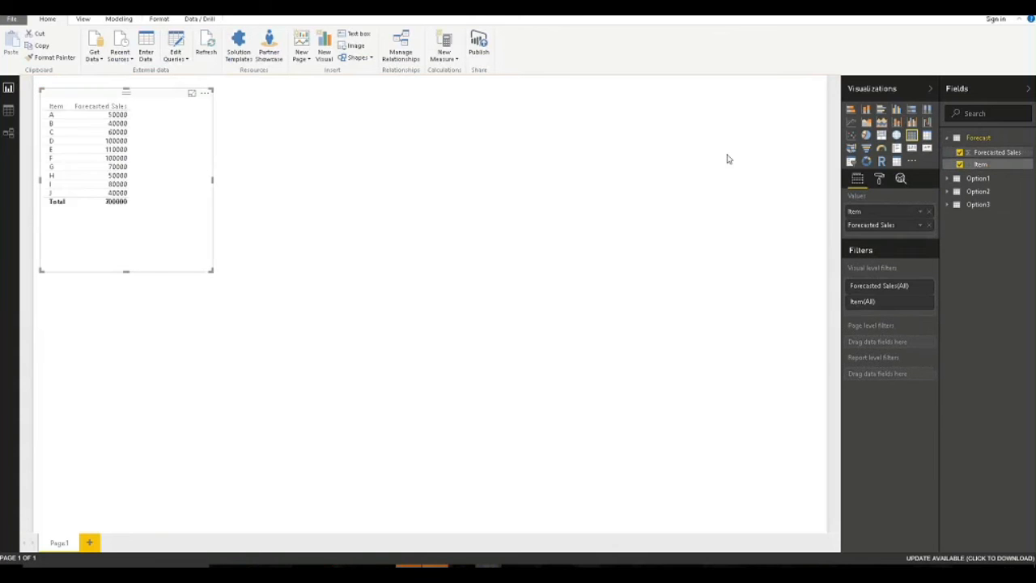
click(219, 272)
drag(210, 268, 173, 232)
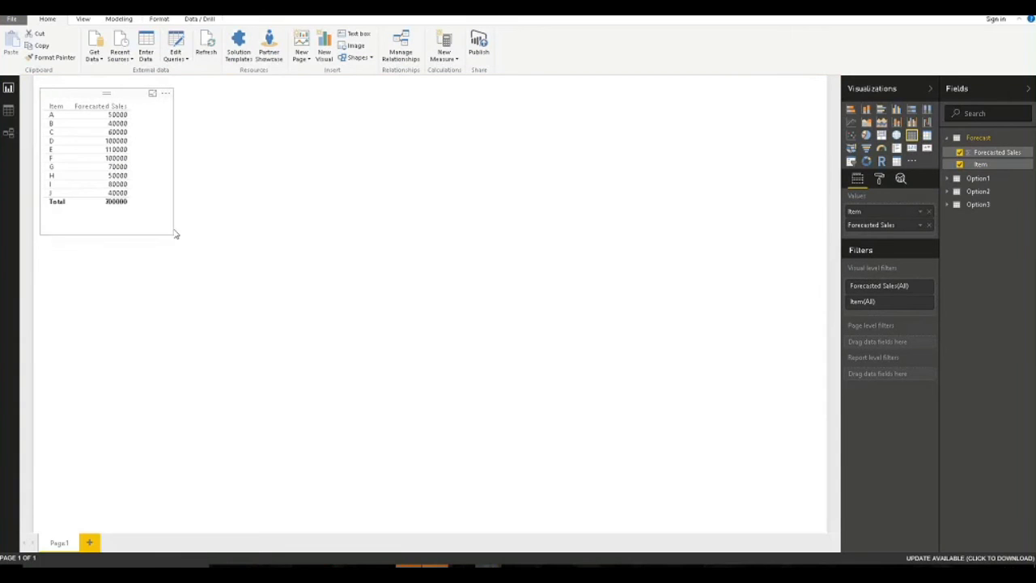
click(324, 173)
Add an empty slicer beside the table and make it narrower and shorter.
click(851, 161)
drag(120, 237, 300, 92)
drag(397, 273, 300, 262)
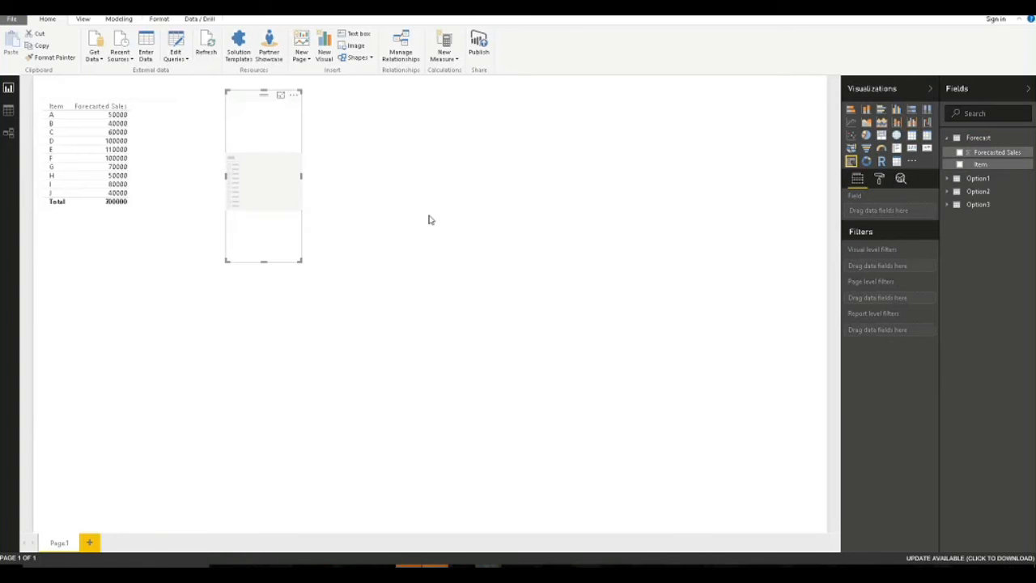
Fill the slicer with Option1's Option 1 percentages and move it right.
click(971, 178)
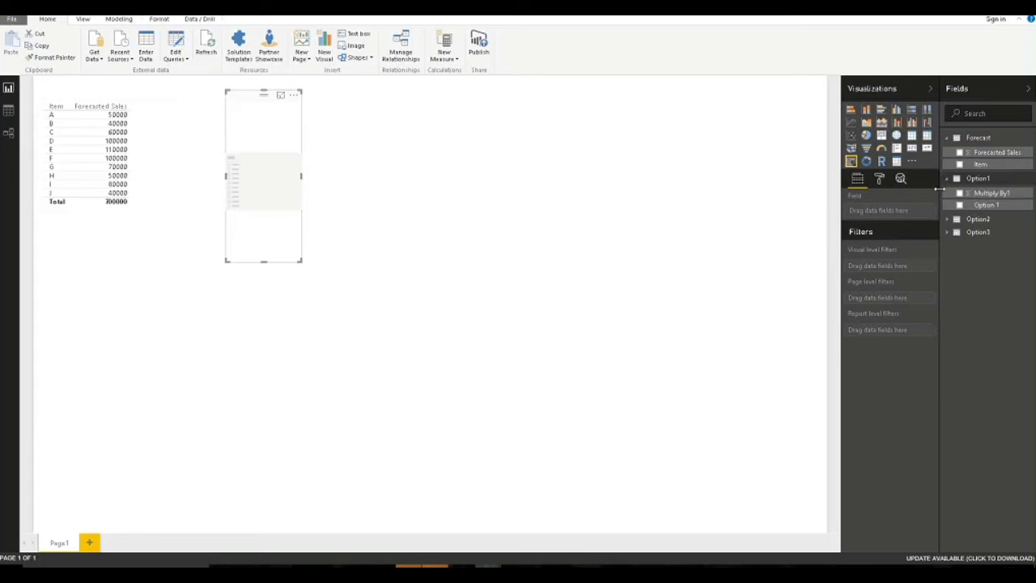
click(959, 206)
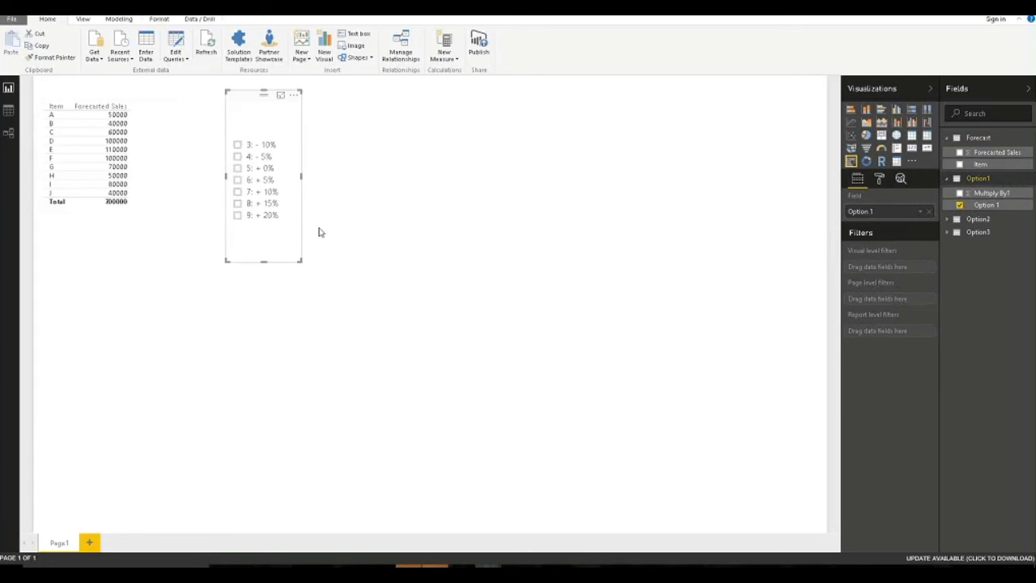
drag(284, 261, 443, 262)
click(548, 225)
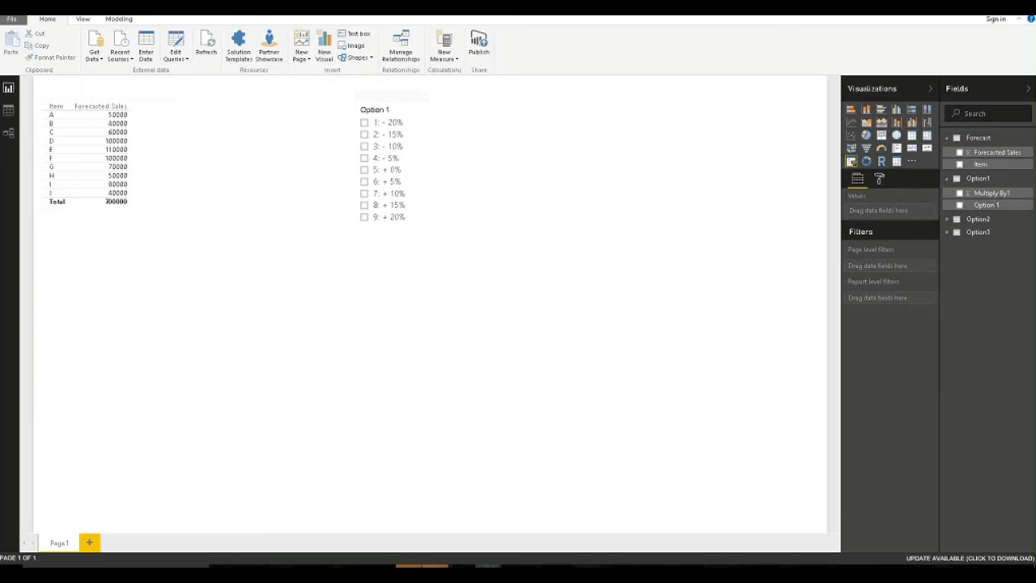
Add a second slicer with Option 2 percentages, shrunk and placed beside Option 1.
click(851, 161)
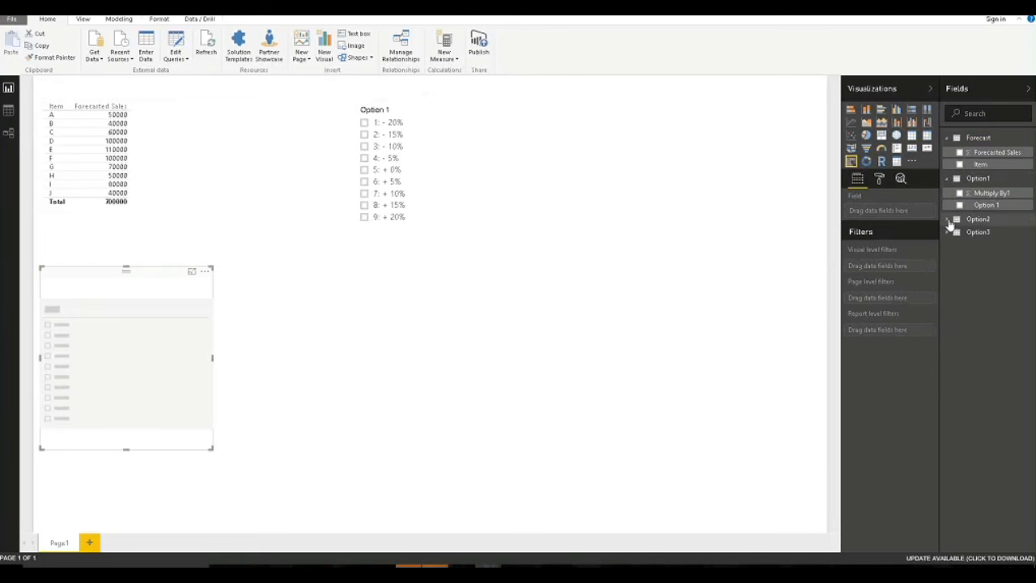
click(947, 219)
click(960, 245)
drag(212, 450, 138, 430)
drag(87, 272, 467, 100)
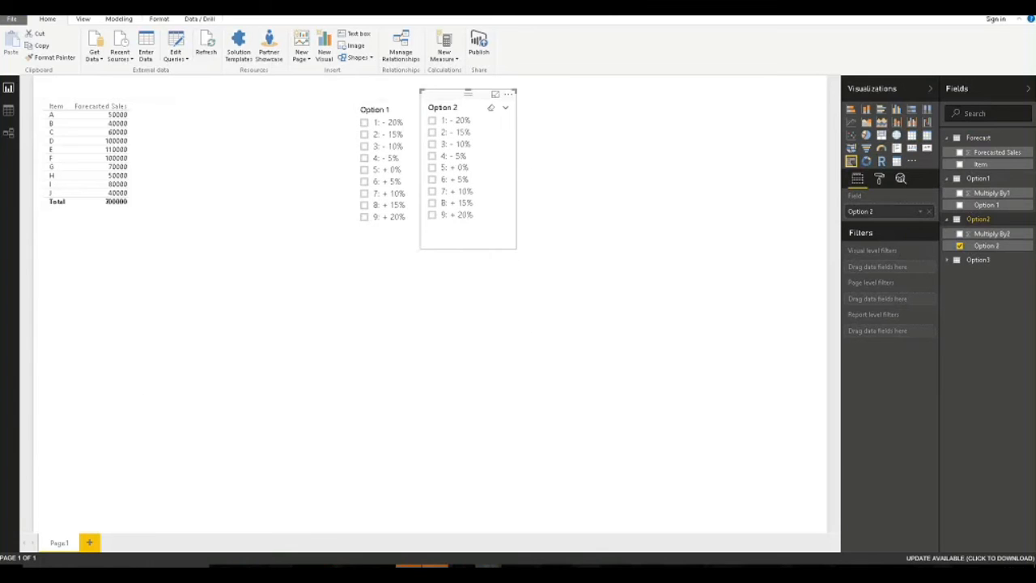
click(544, 130)
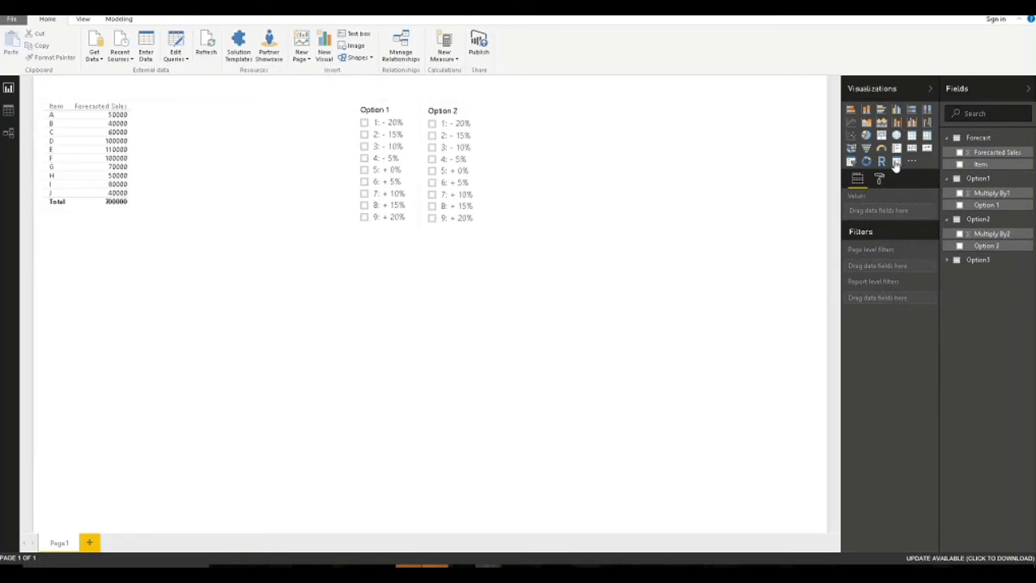
Add a third slicer with Option 3 percentages, narrowed and placed next to Option 2.
click(851, 162)
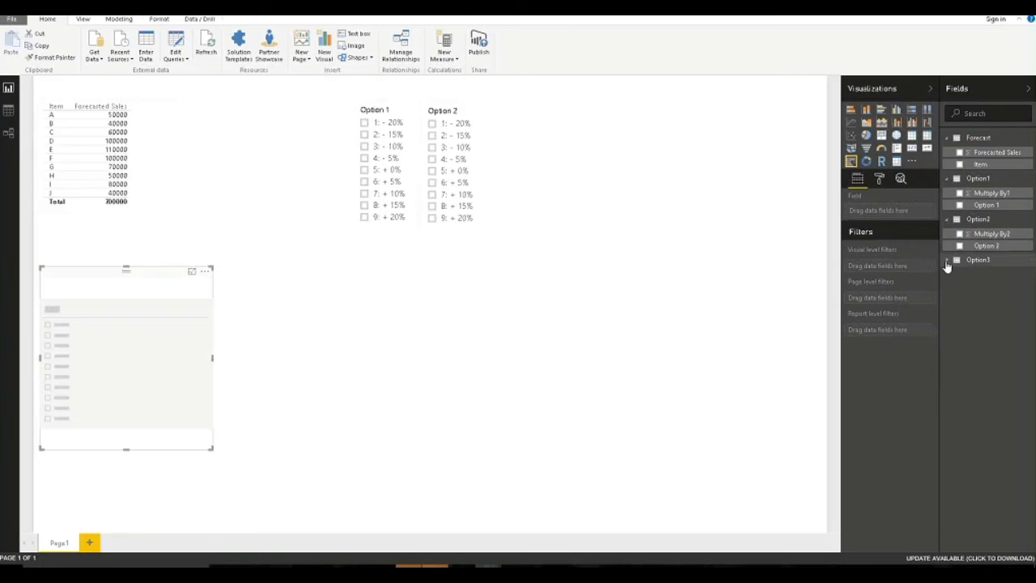
click(947, 261)
click(959, 288)
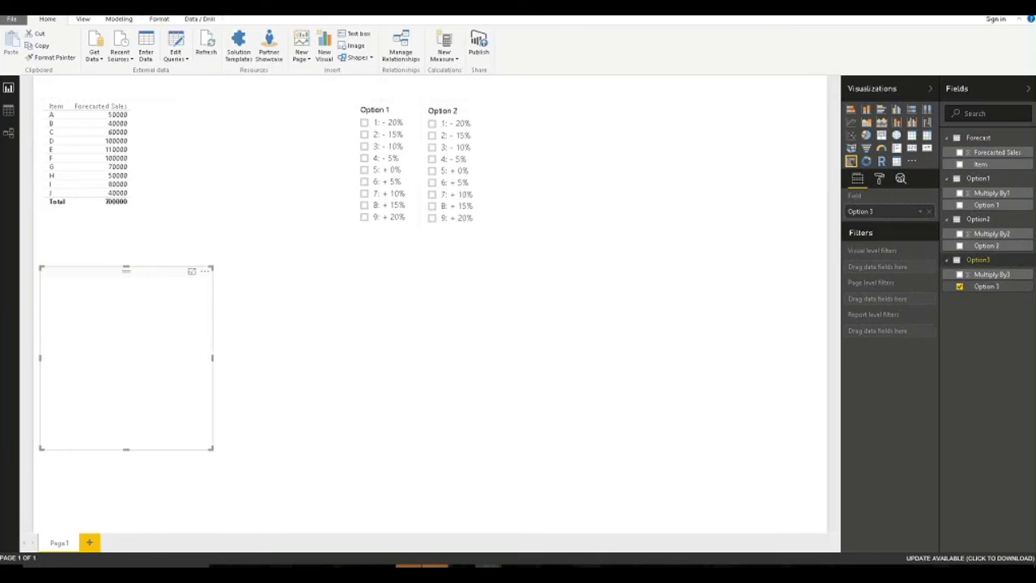
drag(212, 448, 146, 438)
drag(93, 271, 529, 102)
click(447, 284)
click(278, 243)
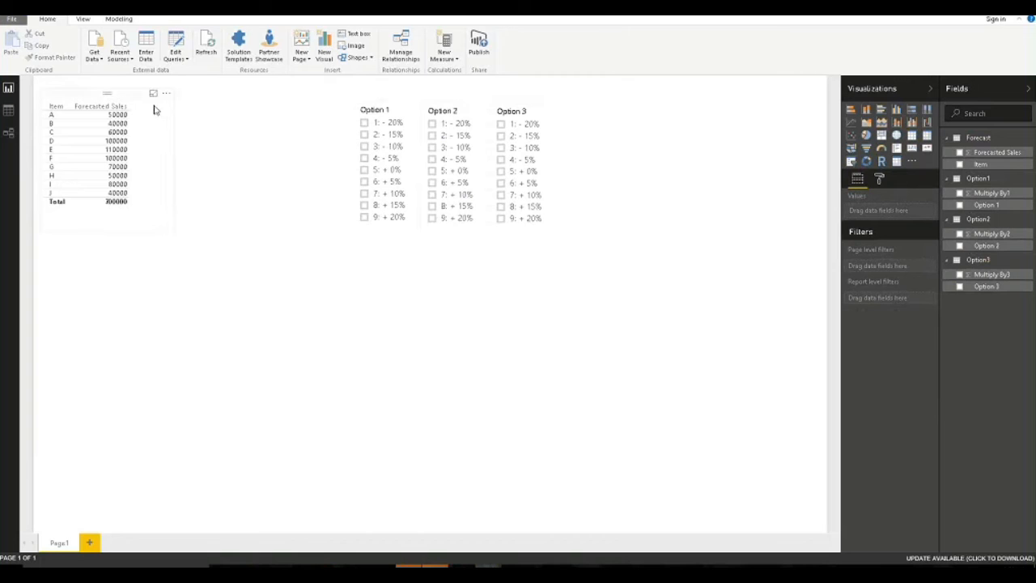
click(123, 99)
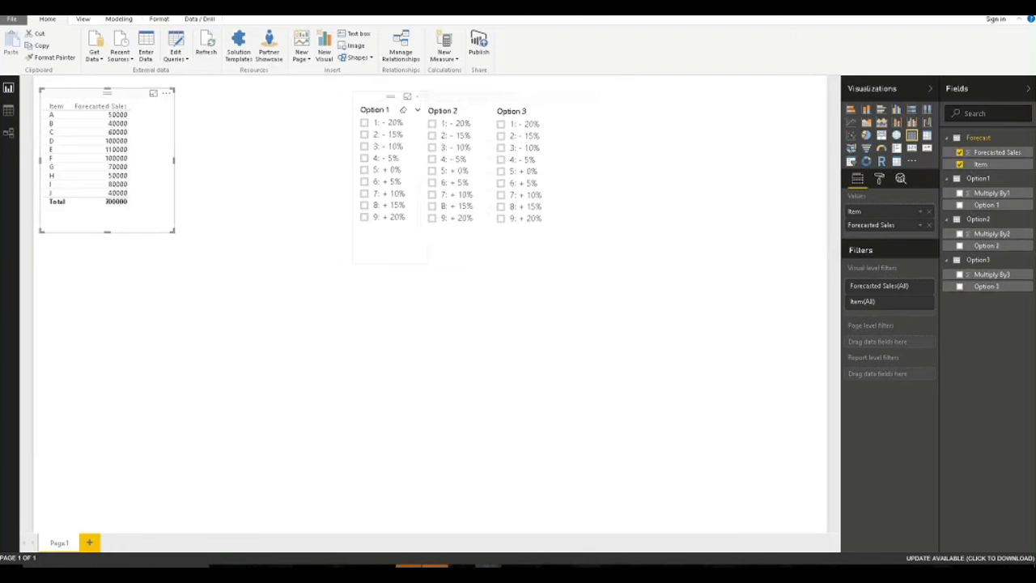
Test cross-filtering by choosing -20% and +0% in Option 1 and +0% in Option 2, then clearing them.
click(366, 128)
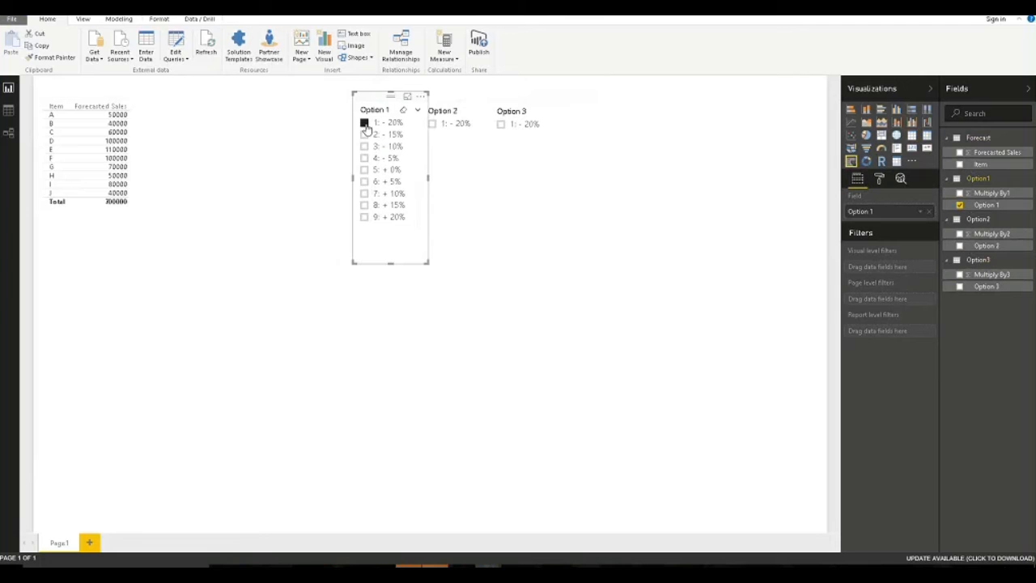
click(366, 126)
click(364, 170)
click(365, 170)
click(433, 171)
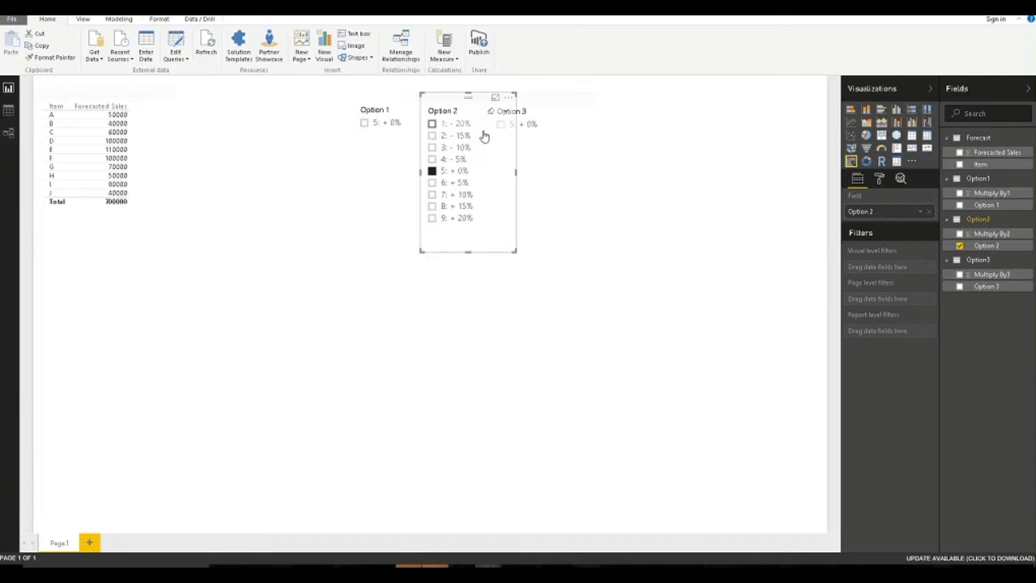
click(432, 170)
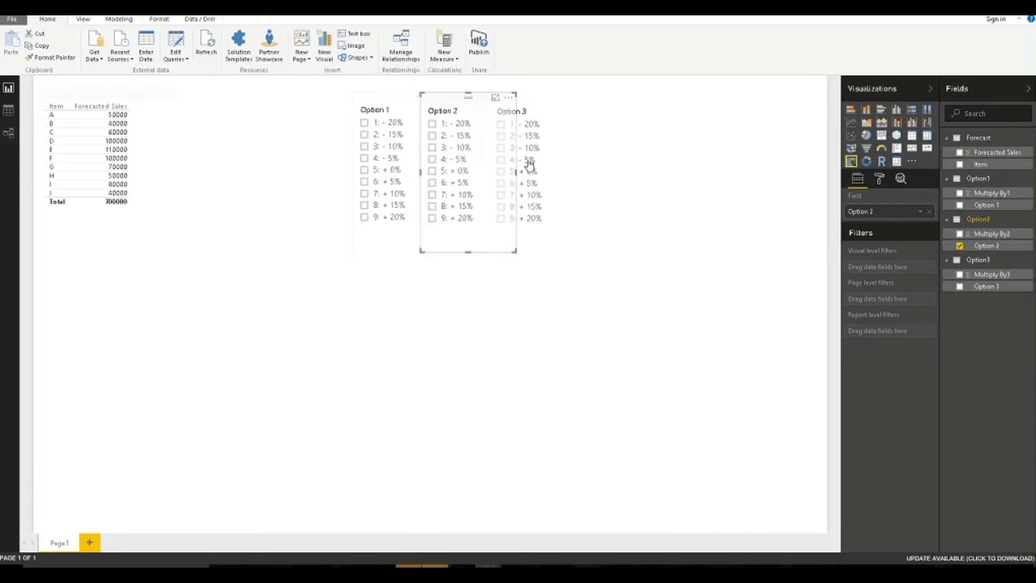
Move the Option 3 and Option 2 slicers slightly right to space them evenly.
click(570, 98)
drag(569, 96, 580, 95)
drag(460, 102, 469, 104)
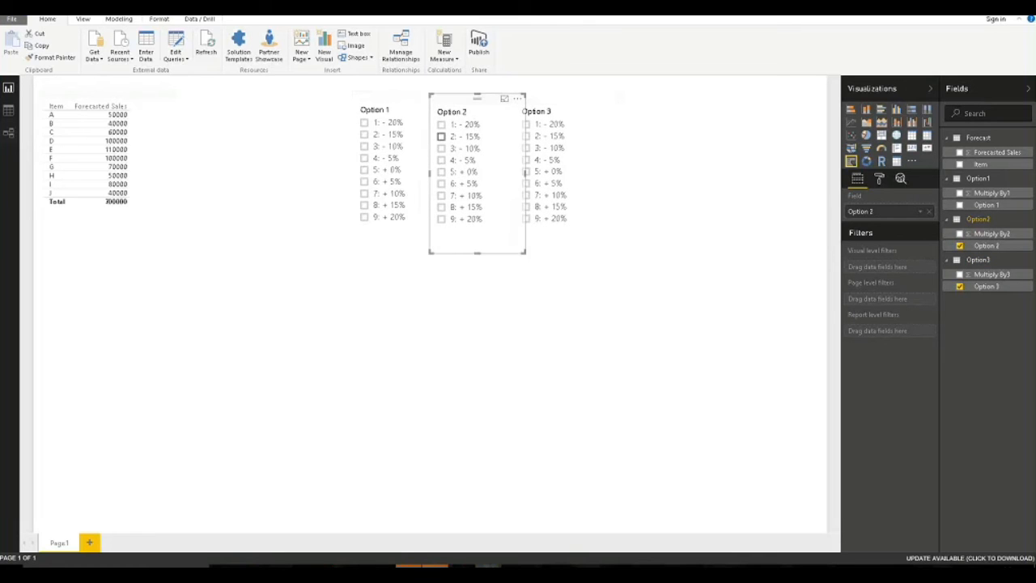
click(438, 272)
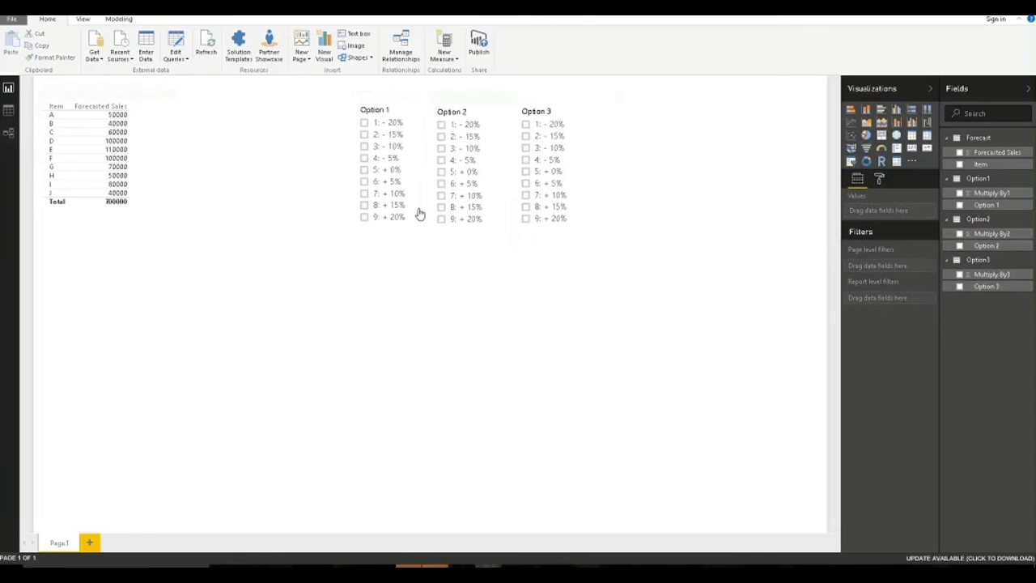
Deactivate the relationship between the Option tables in the relationships list.
click(405, 58)
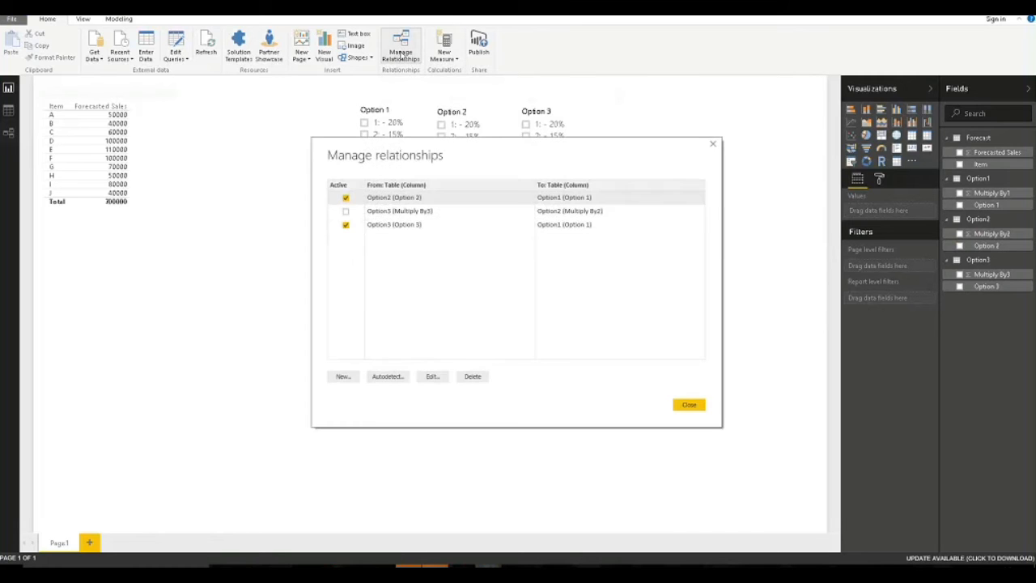
click(346, 224)
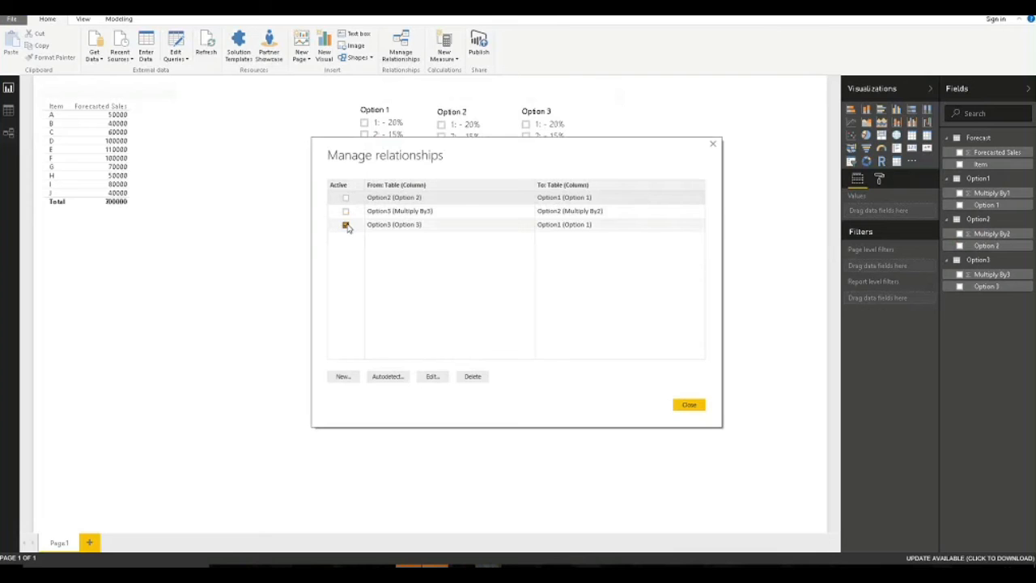
click(686, 404)
Test the slicers with -15% in Option 3, then clear all choices in Option 3 and Option 1.
click(365, 170)
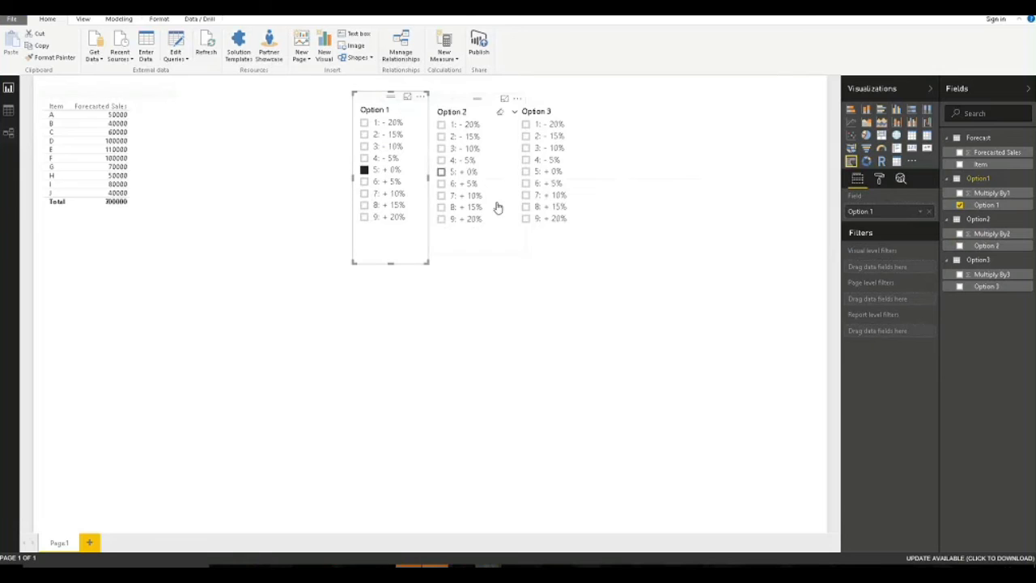
click(526, 137)
click(526, 137)
click(364, 172)
click(292, 321)
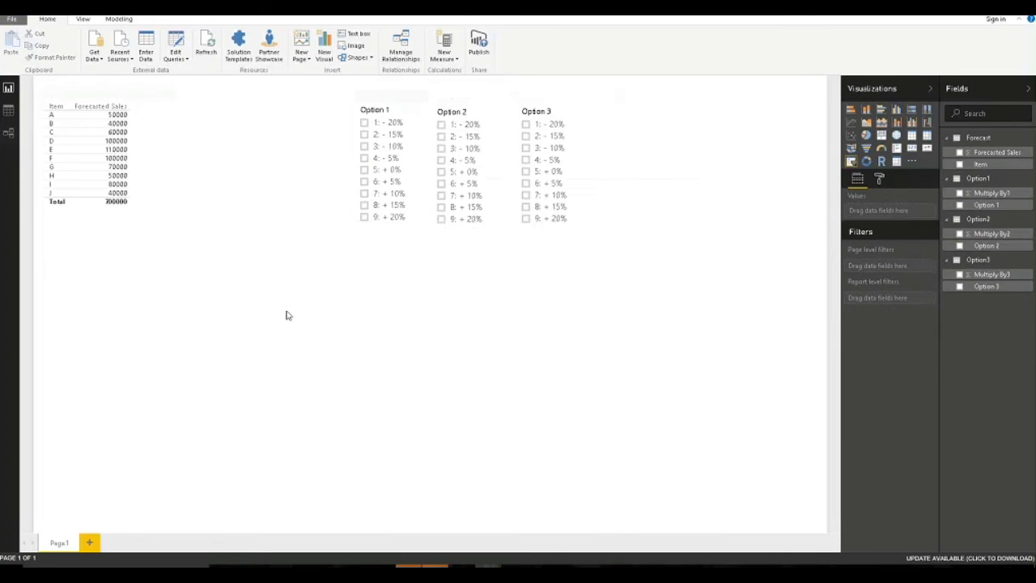
click(89, 98)
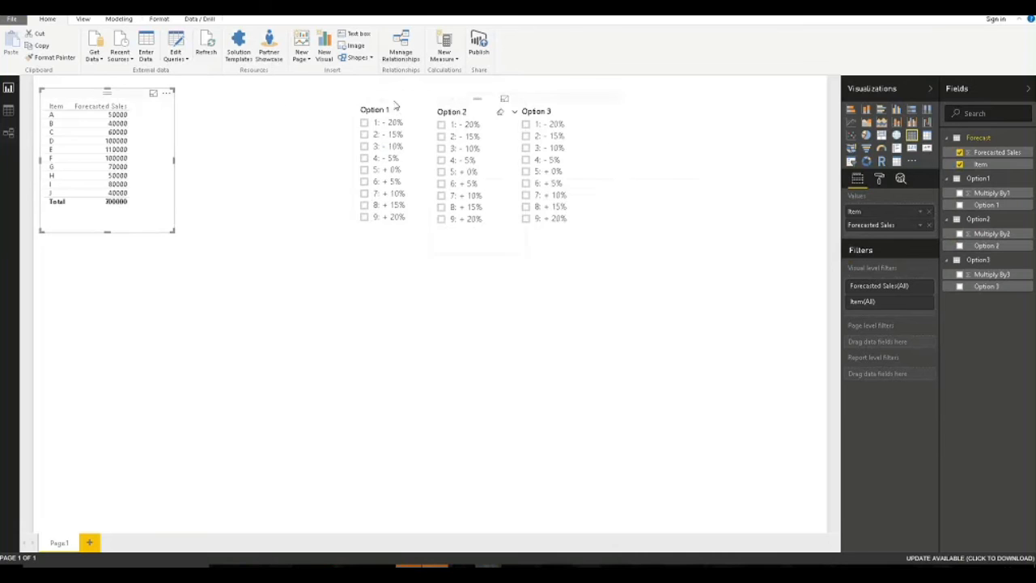
Create a new measure in the Forecast table named 'Option 1%'.
right_click(985, 144)
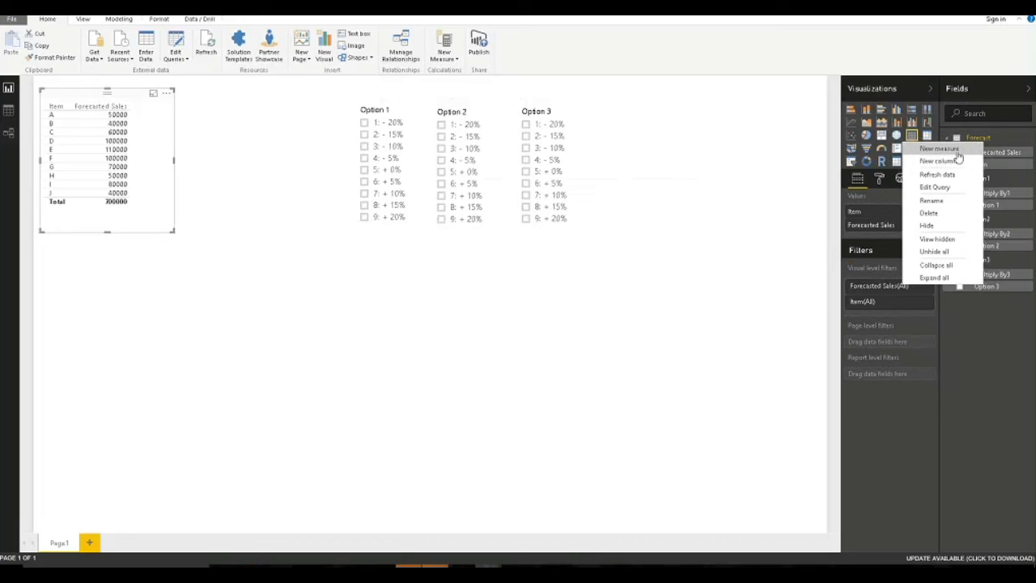
click(939, 149)
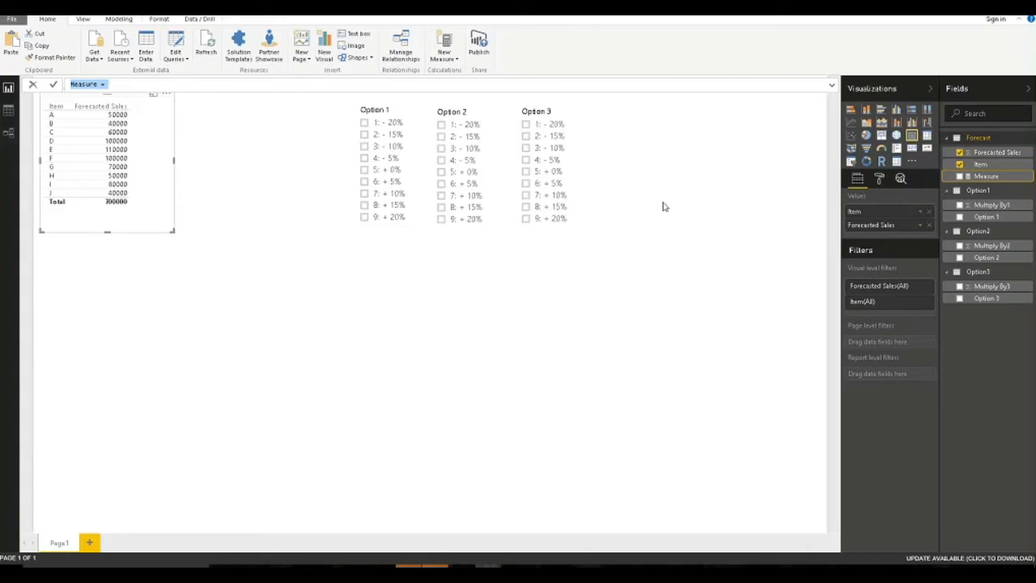
click(96, 84)
double_click(96, 84)
text(Option 1%)
key(Right)
key(Right)
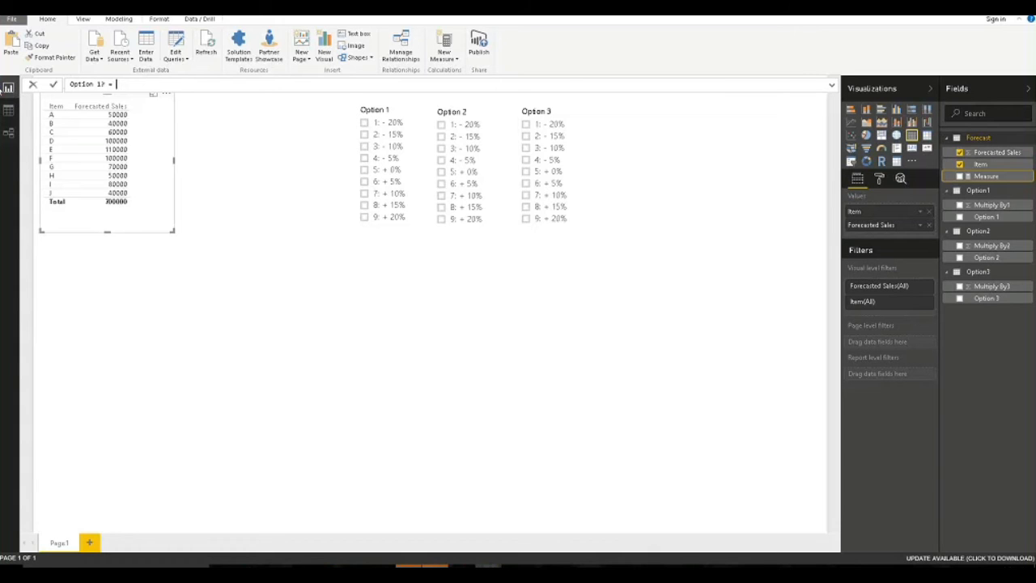
Start the formula with IF(HASONEVALUE(Option1[Option 1]).
text(if)
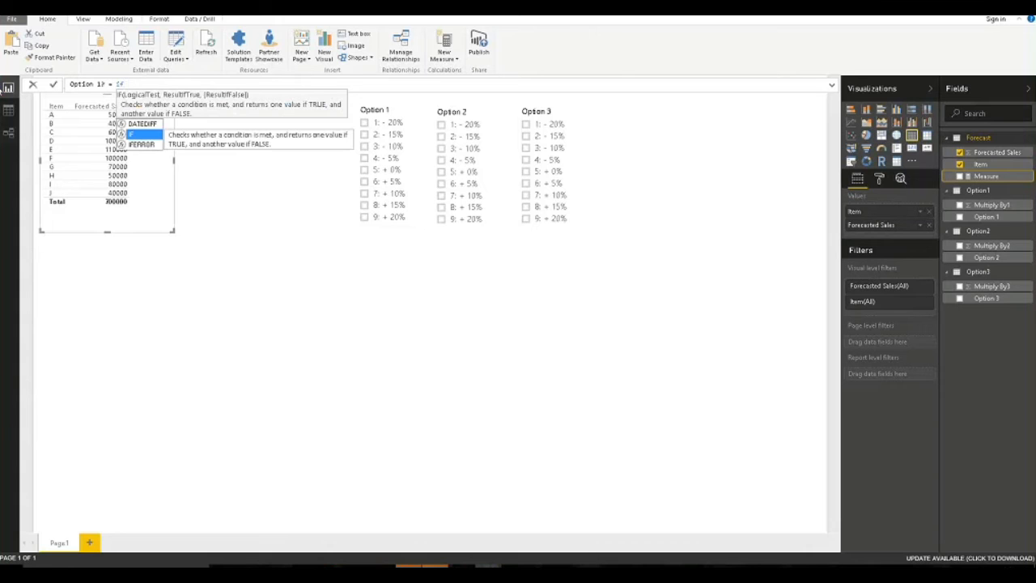
key(Tab)
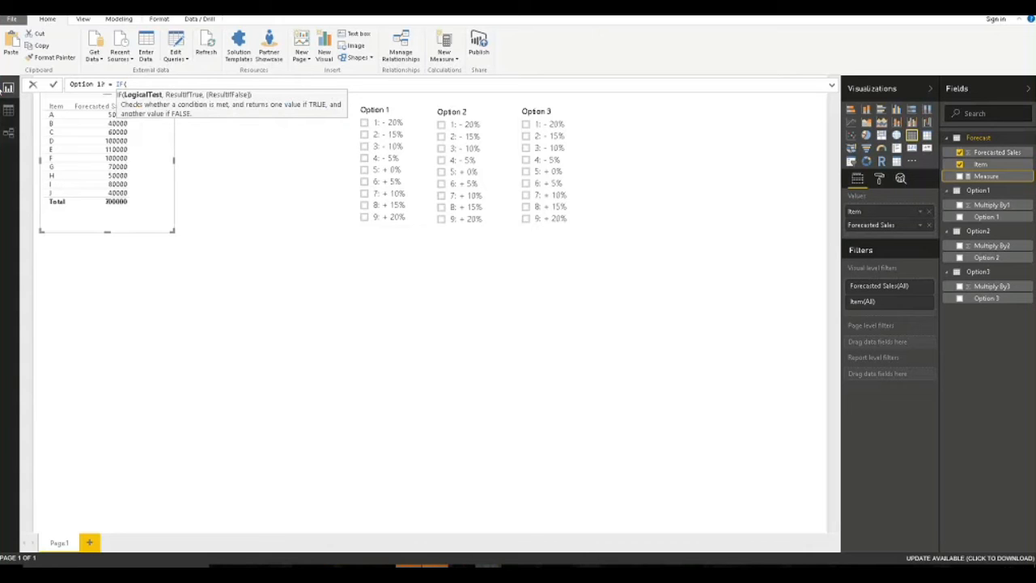
text(hasone)
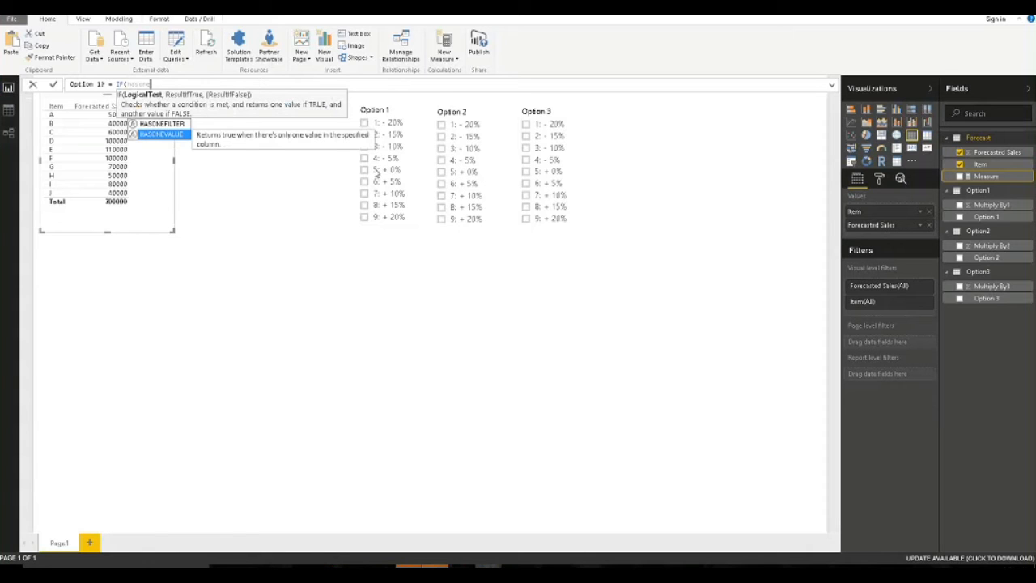
key(Tab)
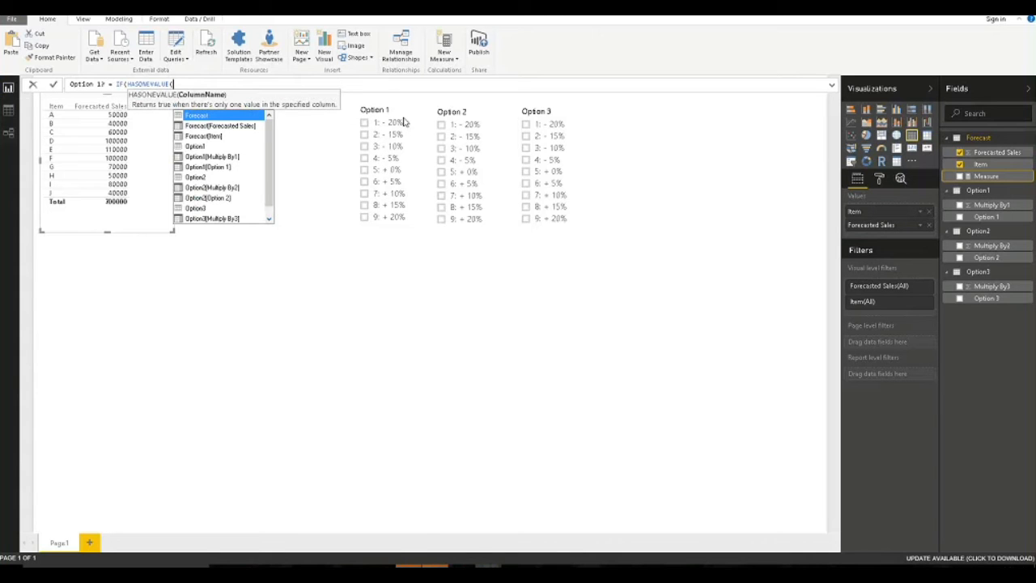
text(Opt)
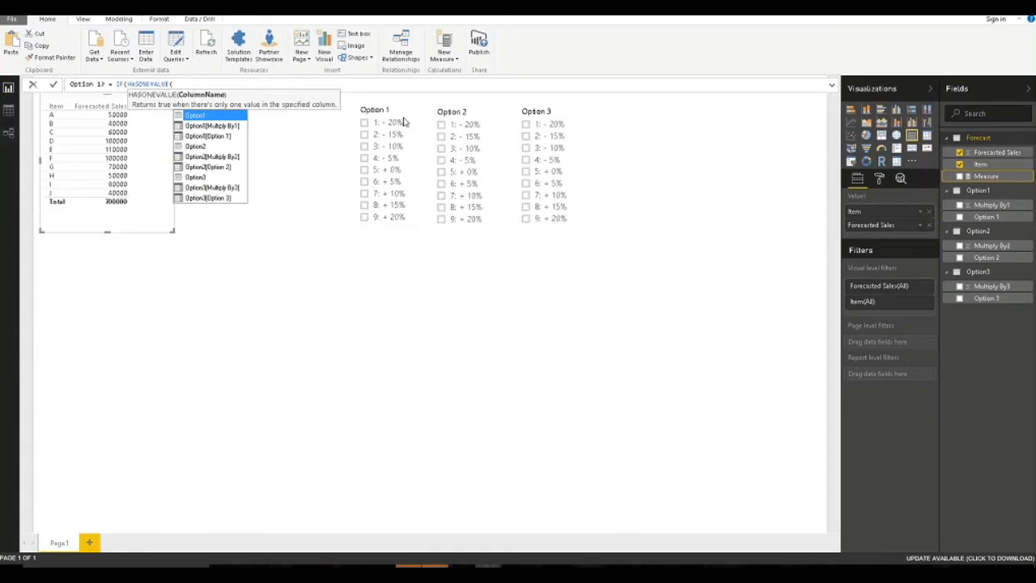
key(BackSpace)
text(Opt)
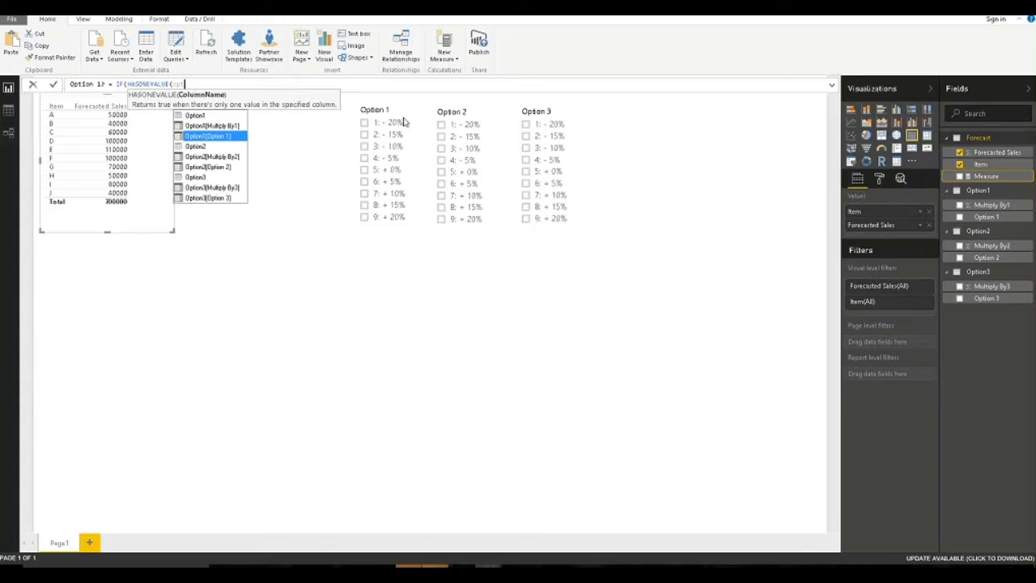
key(Tab)
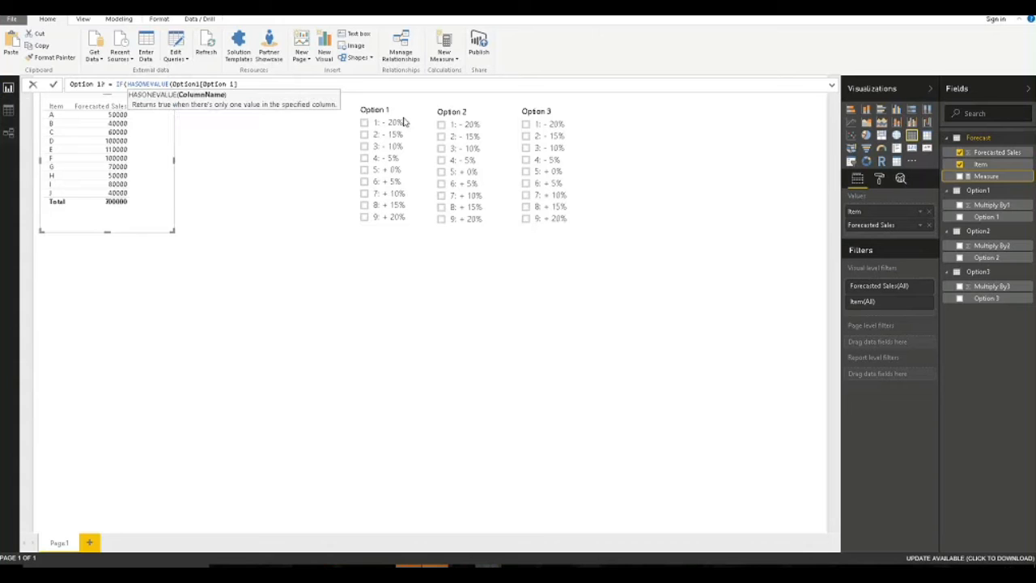
Add SUM(Forecast[Forecasted Sales])*SUM(Option1[Multiply By1]) with a Forecasted Sales fallback and commit.
text(),)
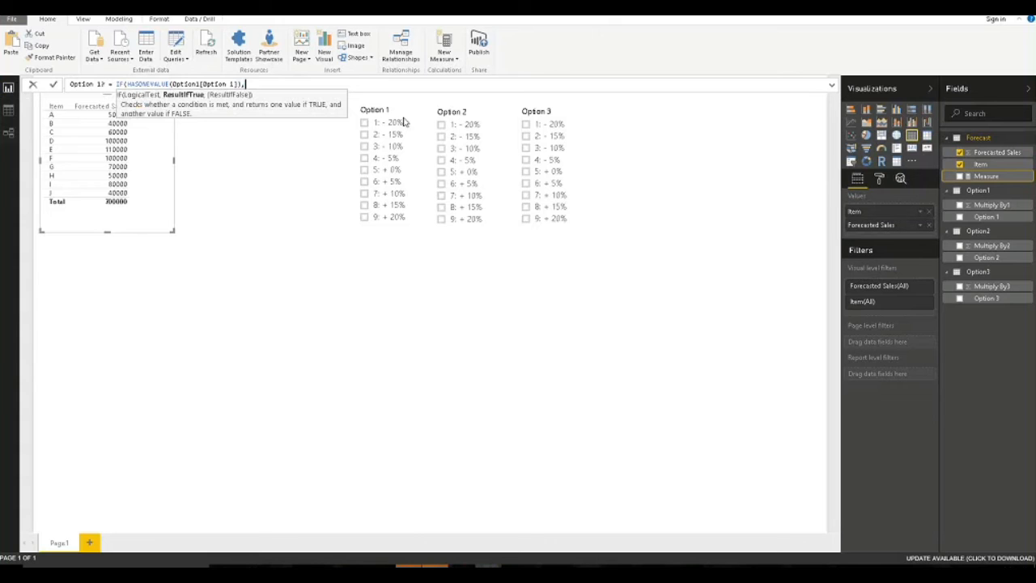
text(SUM()
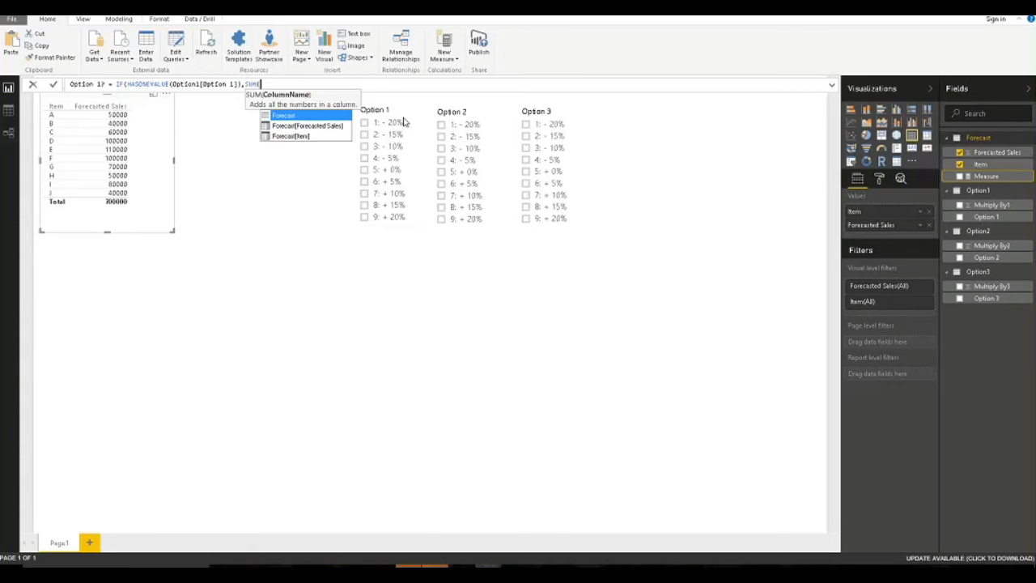
text(fore)
key(Down)
key(Tab)
text(*)
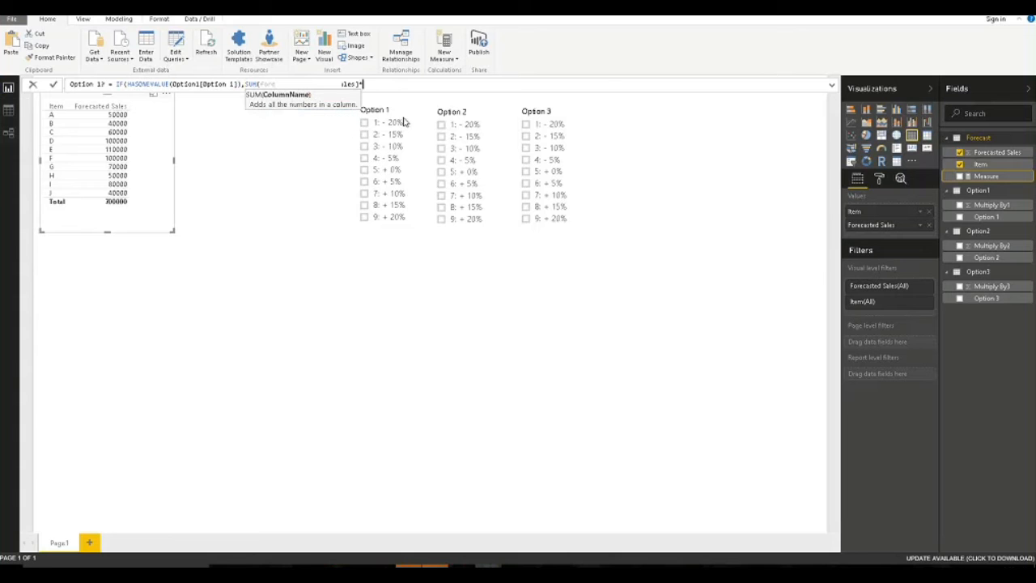
text(SUM()
text(mu)
text(l)
click(404, 120)
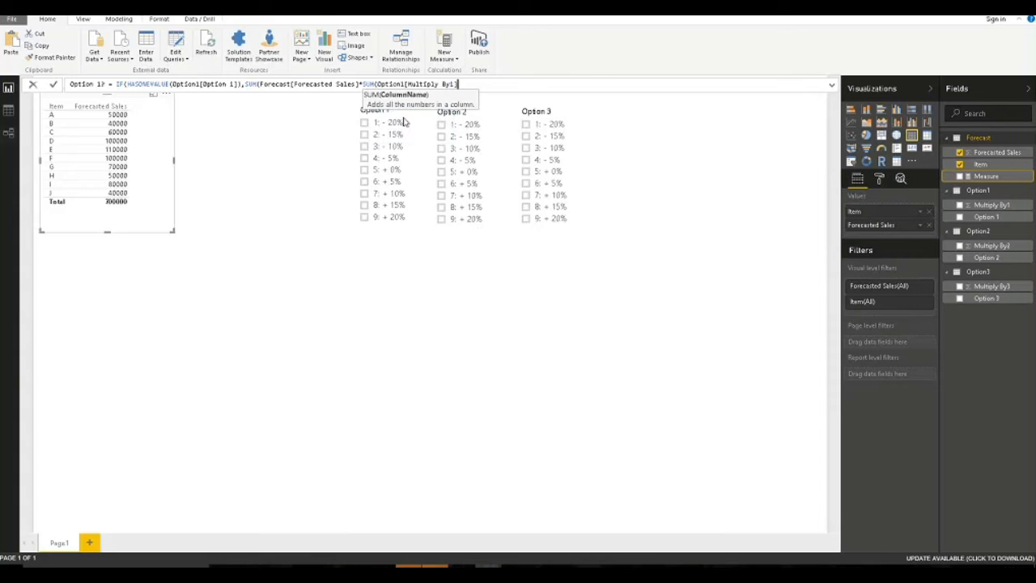
text(),)
key(BackSpace)
text())
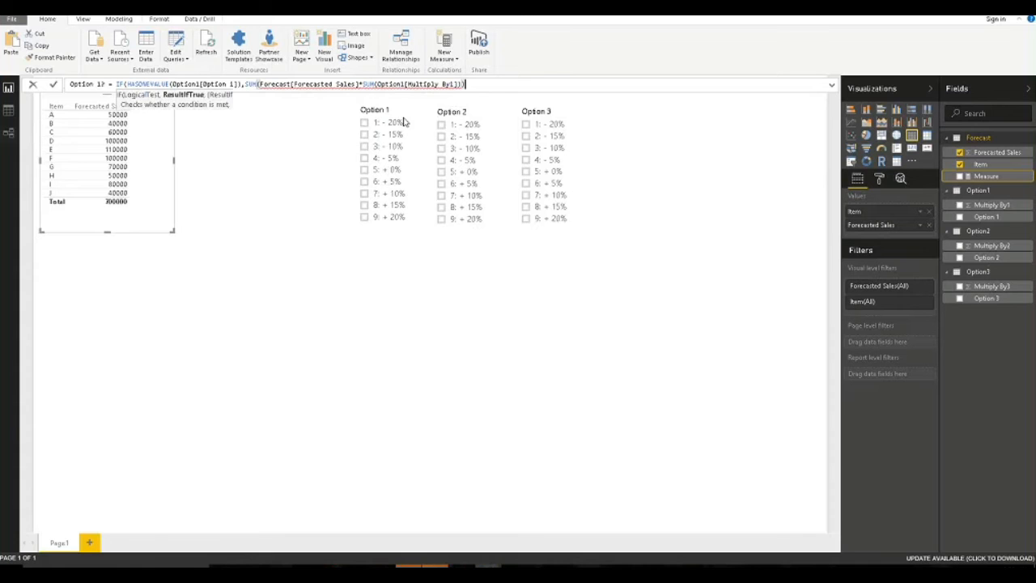
text(,)
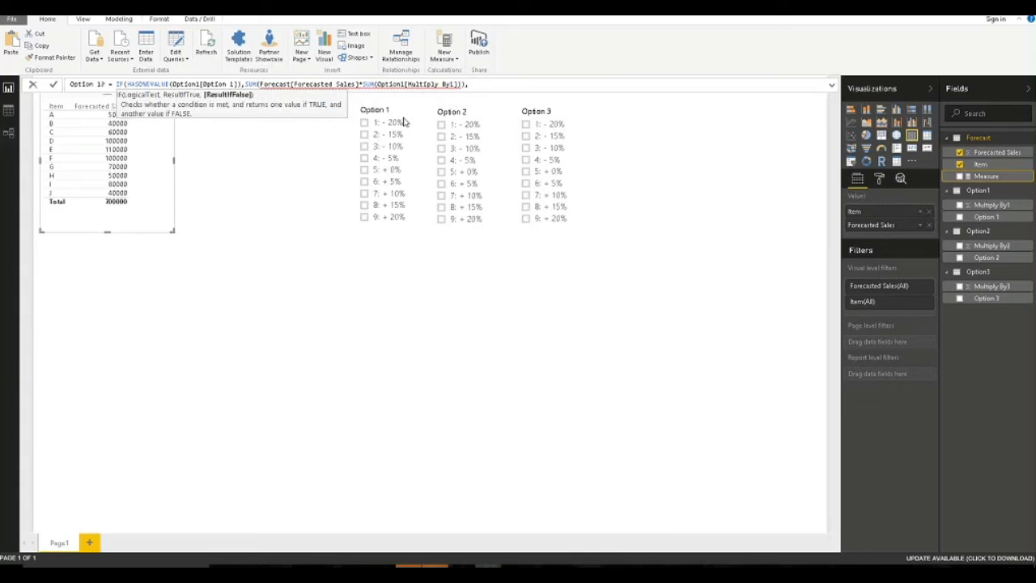
text(fSUM(Forecast[Forecasted Sales)
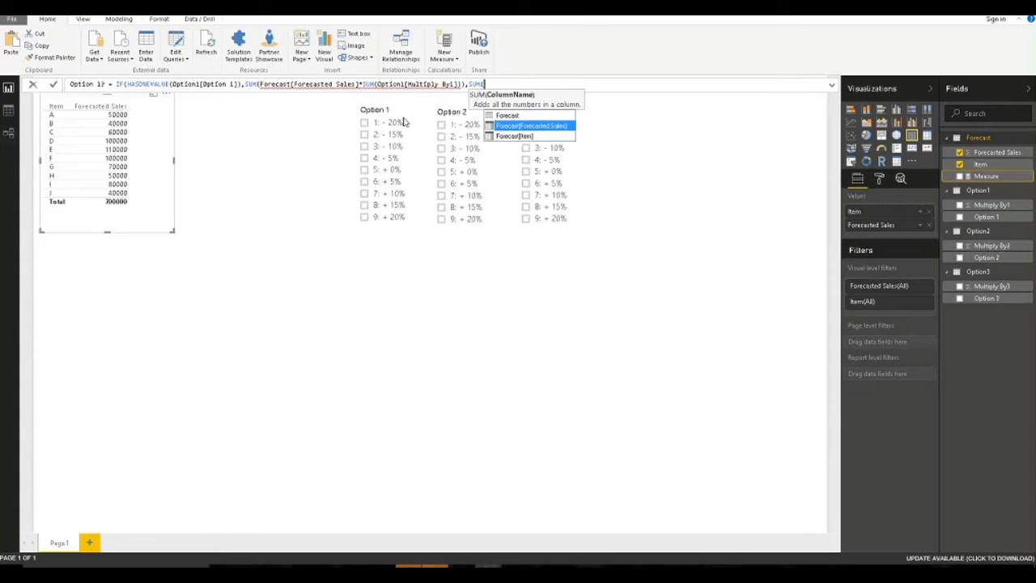
key(Tab)
text() ))
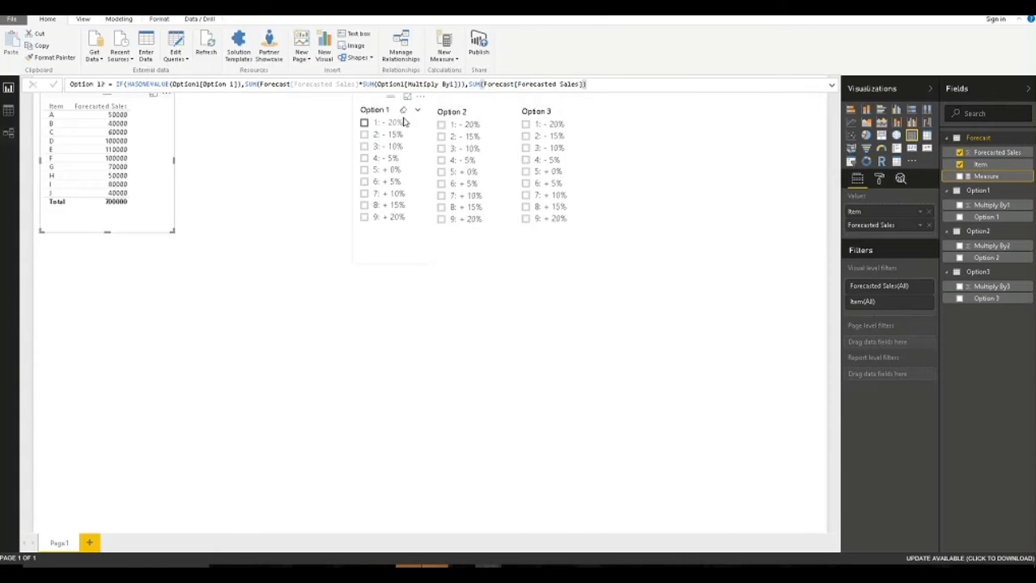
key(Return)
click(359, 84)
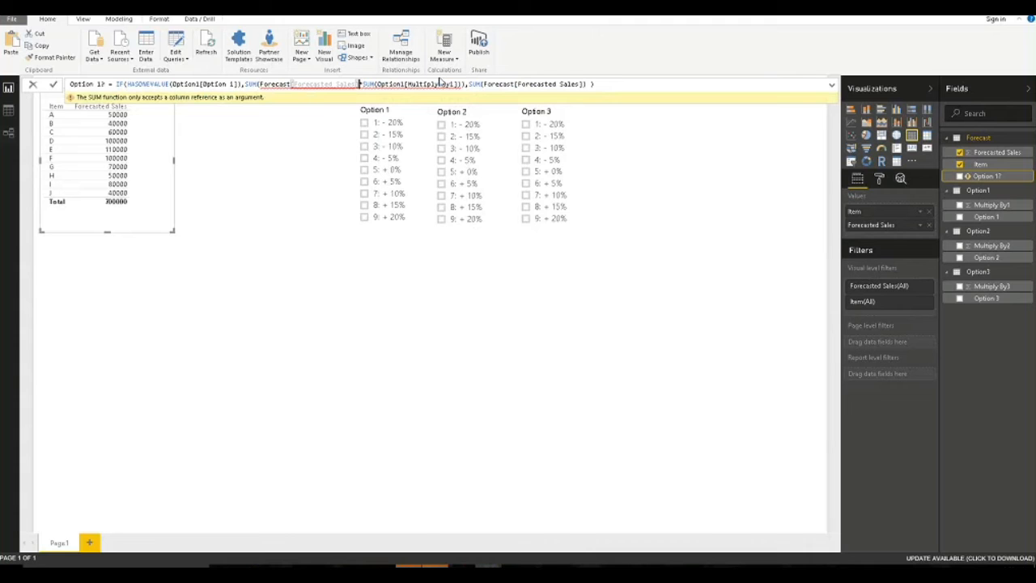
Fix the formula's closing parentheses and comma before the fallback SUM.
text())
key(Return)
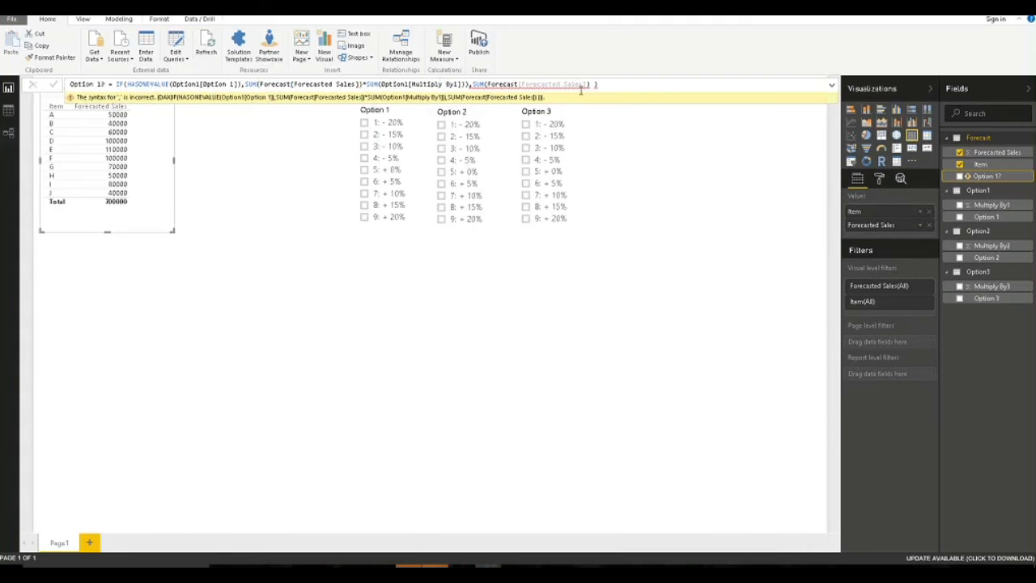
click(539, 84)
key(BackSpace)
text(,)
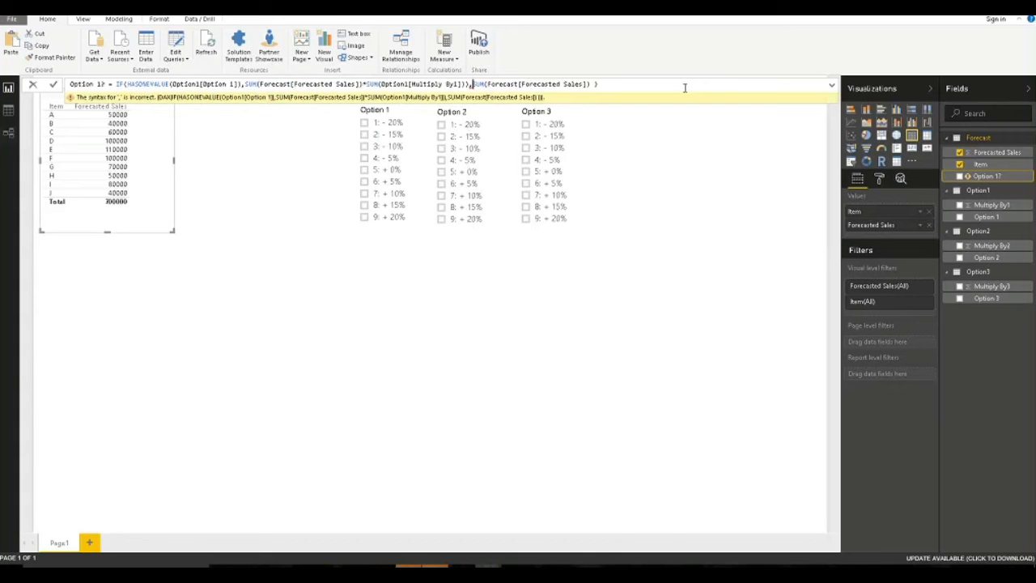
click(684, 87)
key(BackSpace)
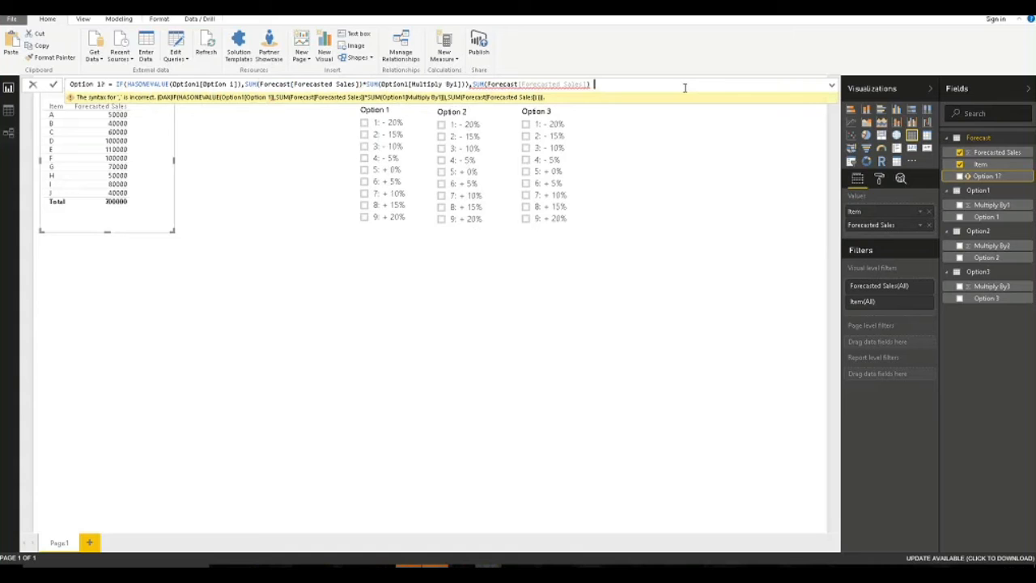
Break the formula into separate lines for the test, multiplication and fallback.
click(127, 84)
key(shift+Return)
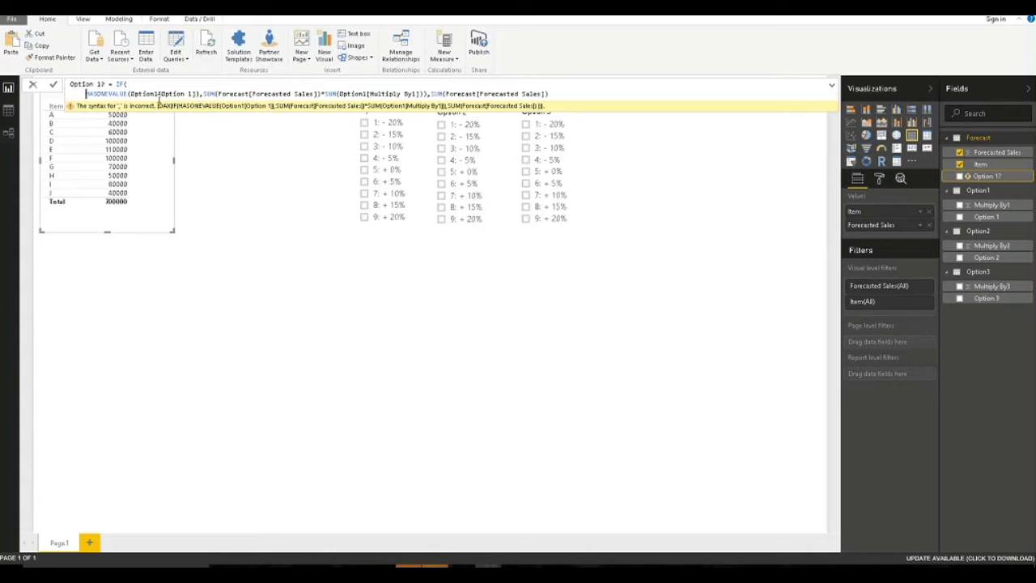
click(203, 94)
key(shift+Return)
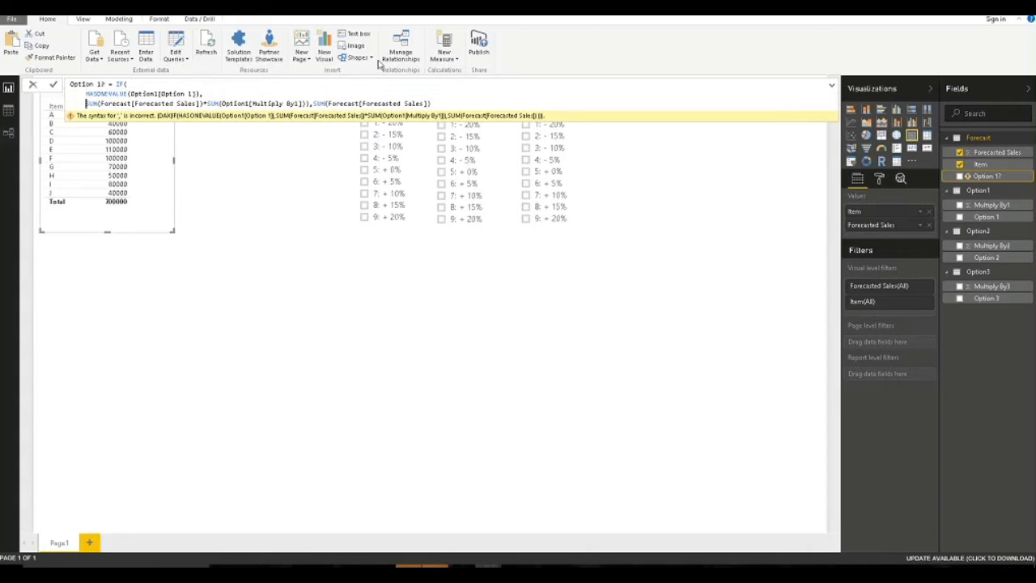
click(314, 104)
key(shift+Return)
key(Left)
key(BackSpace)
text())
key(Return)
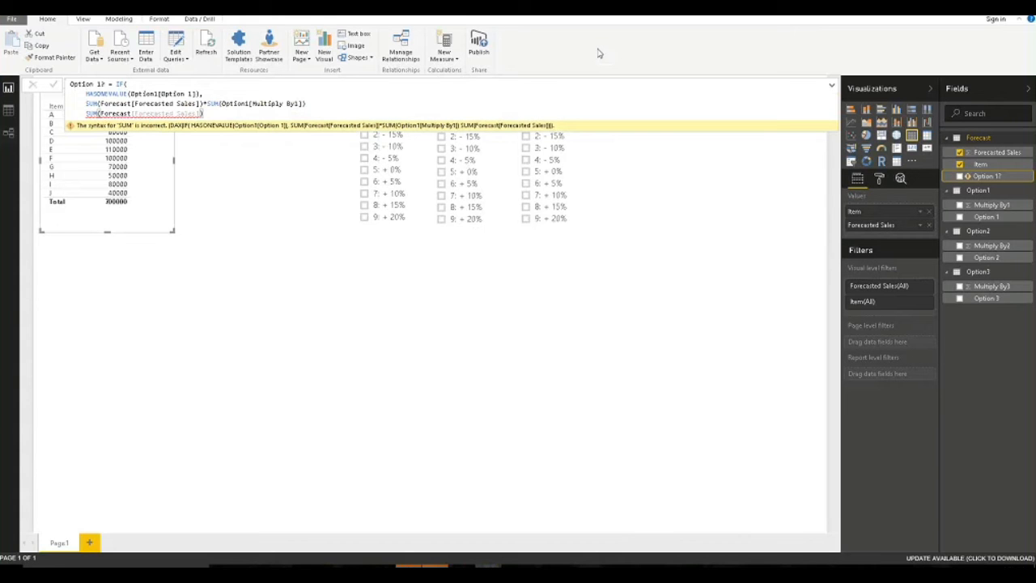
Rewrite the last line as the SUM(Forecast[Forecasted Sales]) fallback and commit the measure.
click(216, 114)
text())
key(Return)
drag(209, 114, 88, 115)
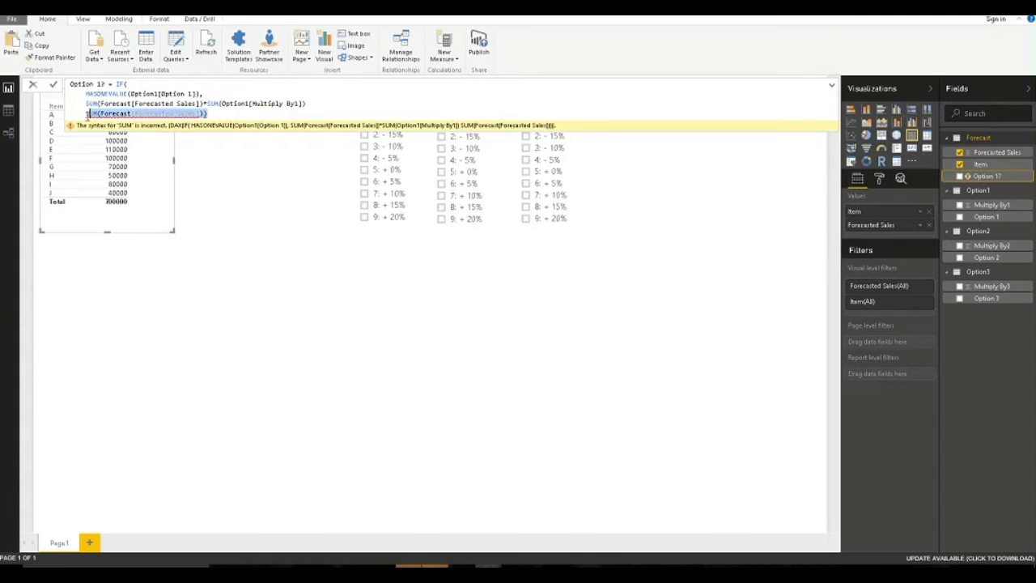
key(BackSpace)
key(BackSpace)
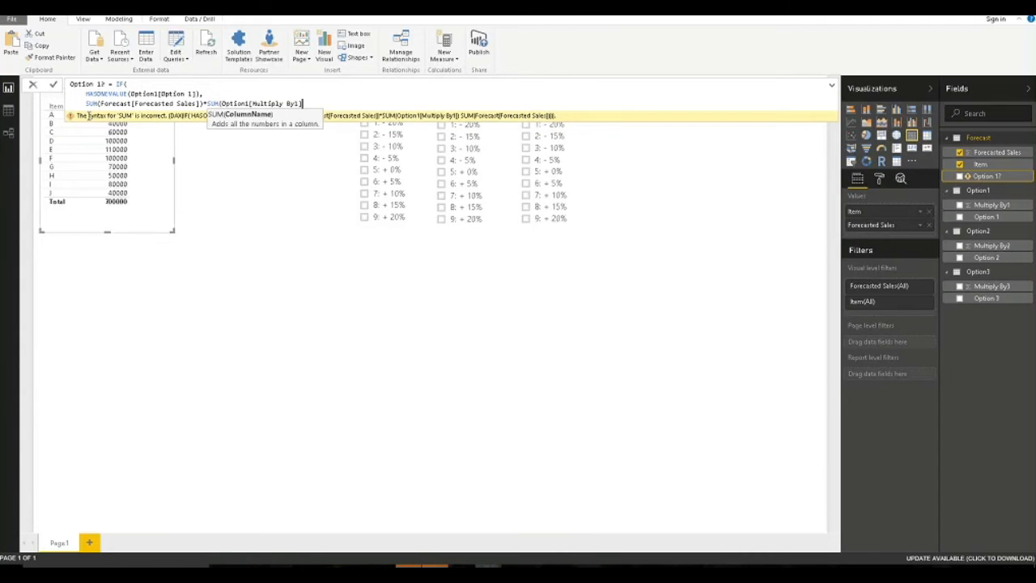
text(),)
key(shift+Return)
text(sum()
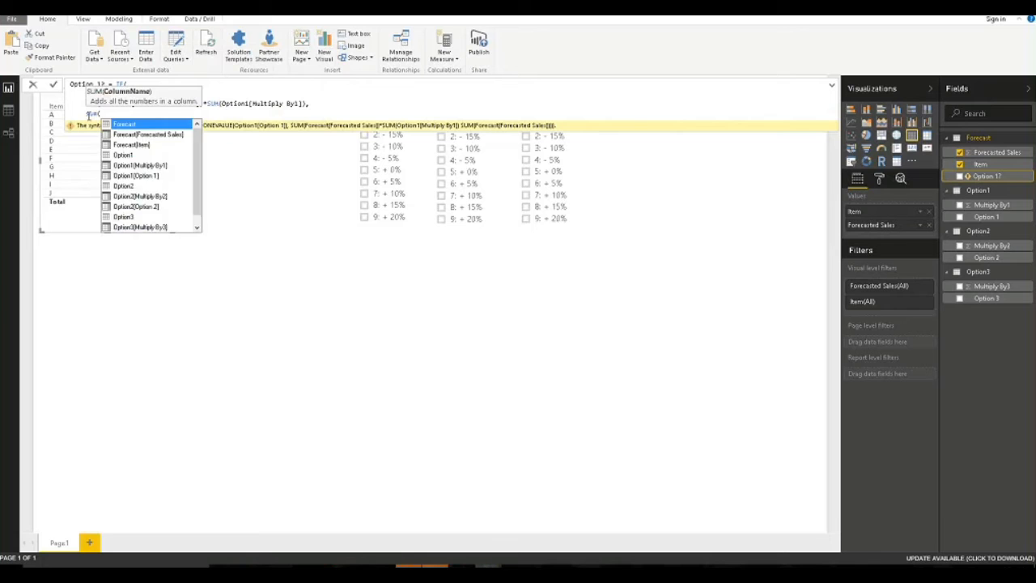
key(Down)
key(Tab)
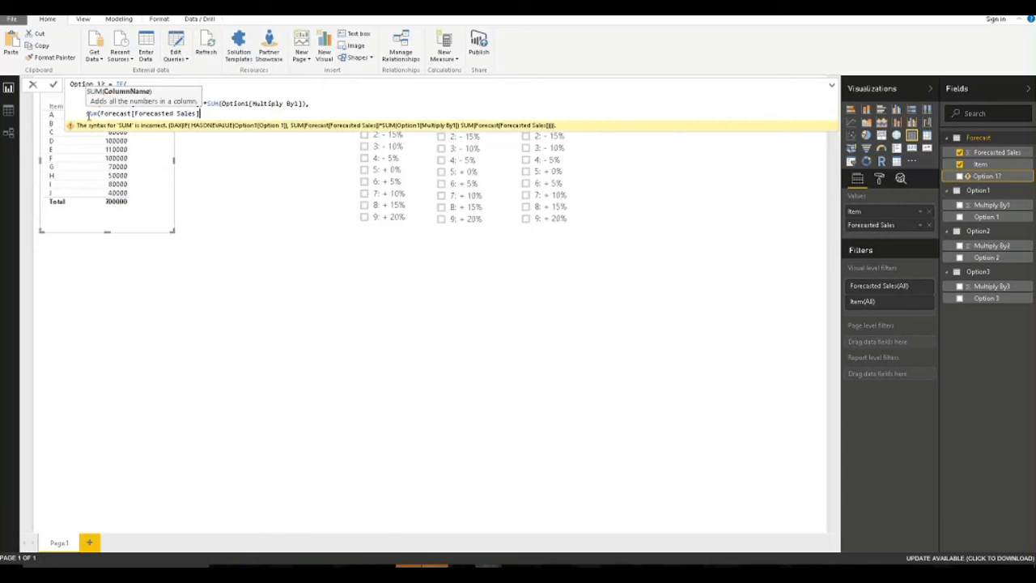
text()))
click(102, 247)
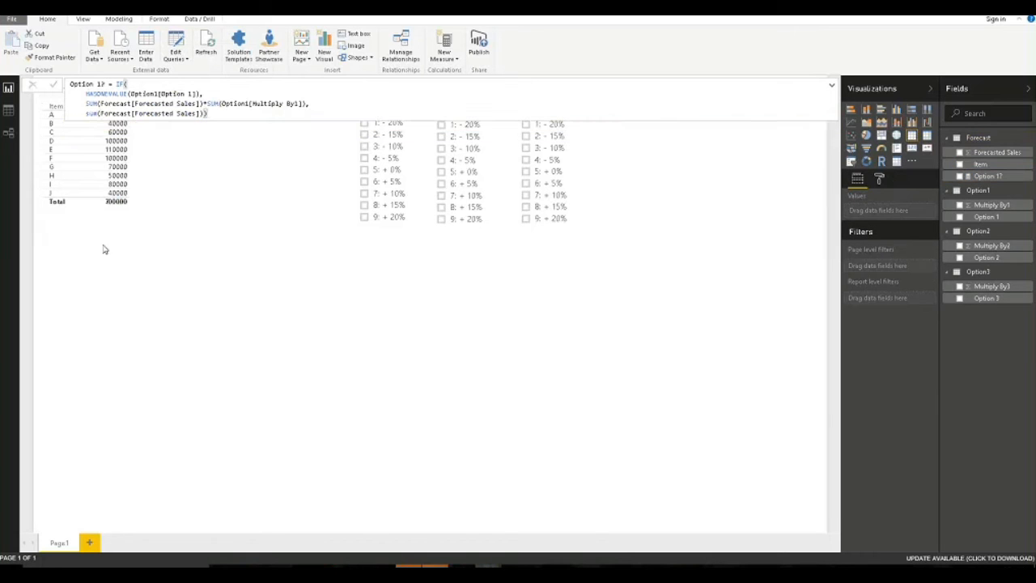
Enlarge the sales table and add the Option 1? measure as a column.
click(137, 219)
drag(173, 233, 255, 259)
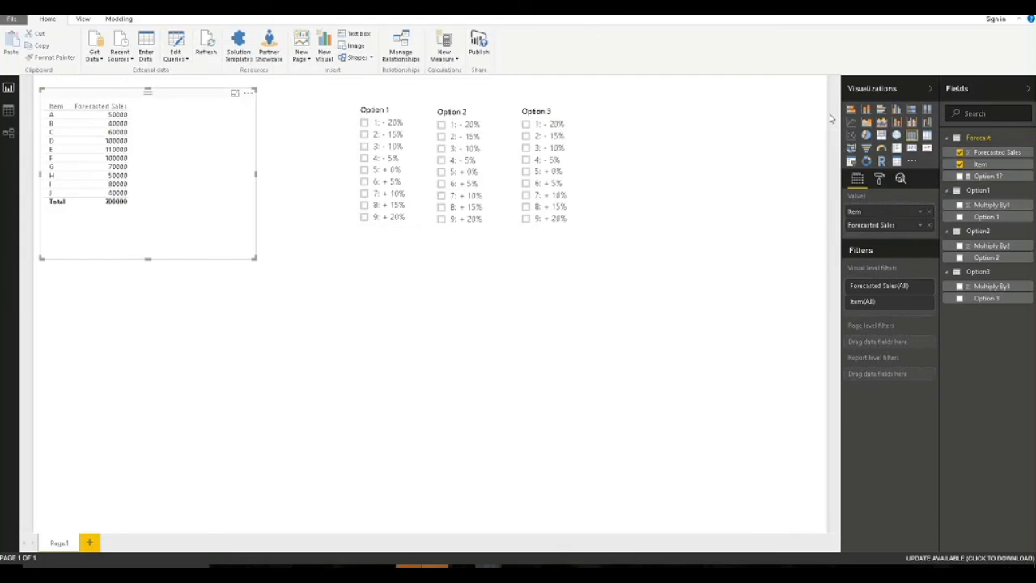
click(961, 176)
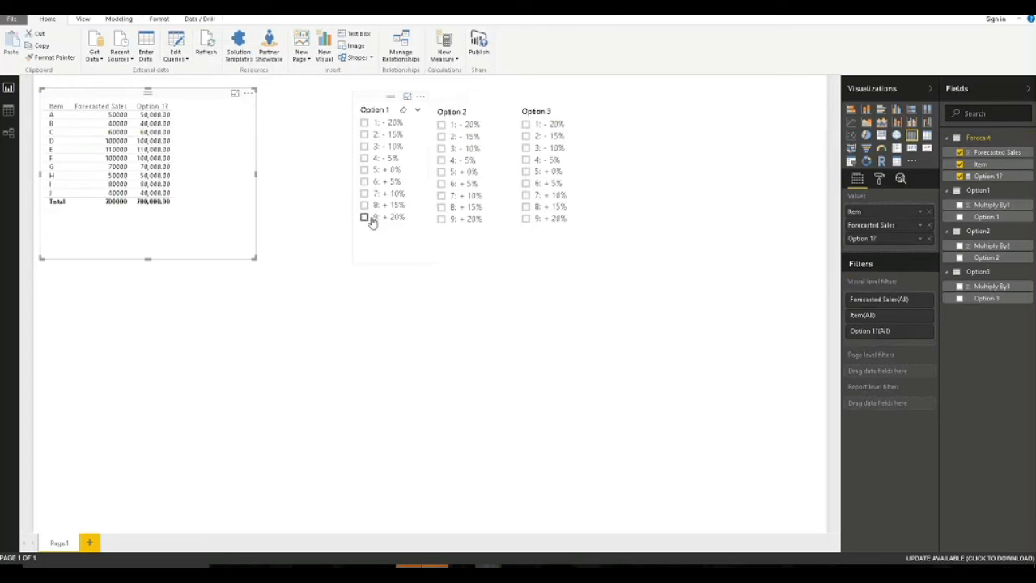
Test the Option 1 slicer with +10% and -20%, then clear the selection.
click(364, 195)
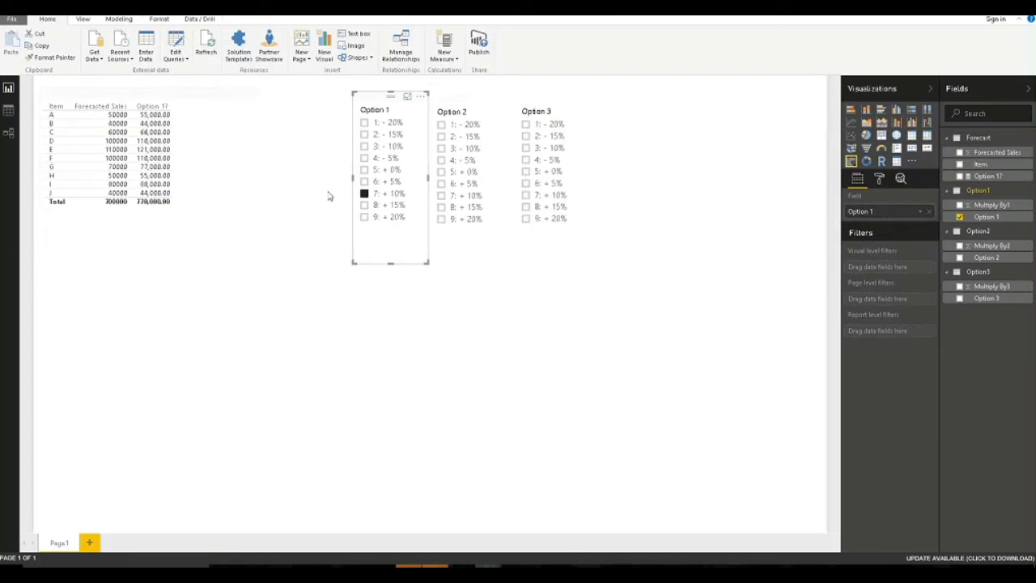
click(365, 123)
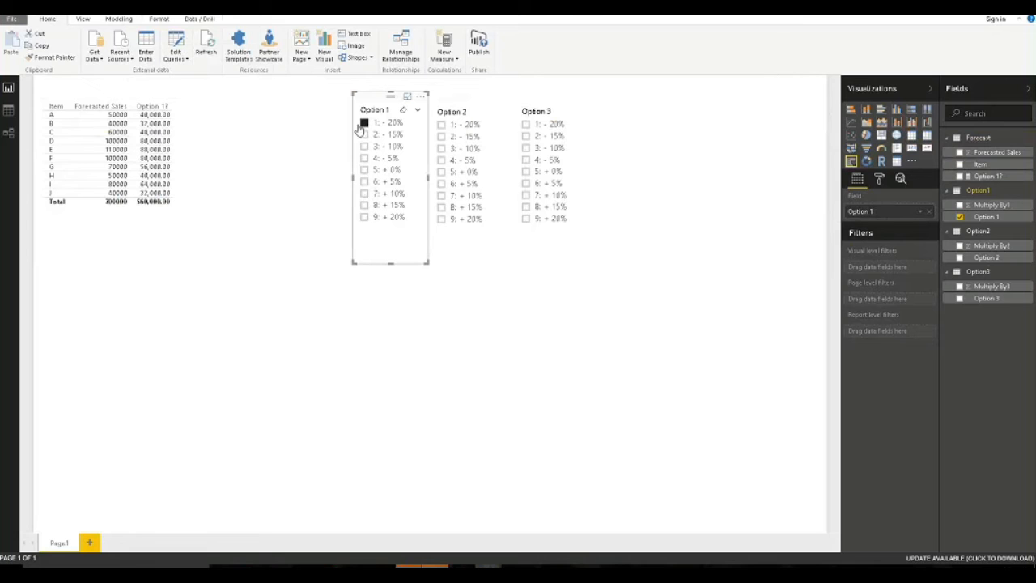
click(361, 123)
click(203, 100)
right_click(996, 176)
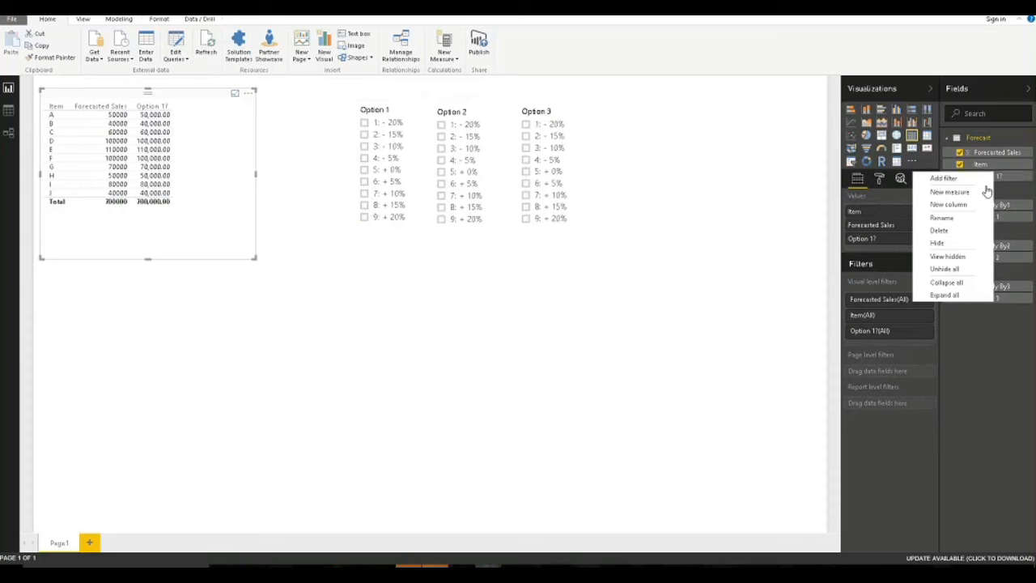
Paste the Option 1? formula into a new measure in the Forecast table.
click(989, 177)
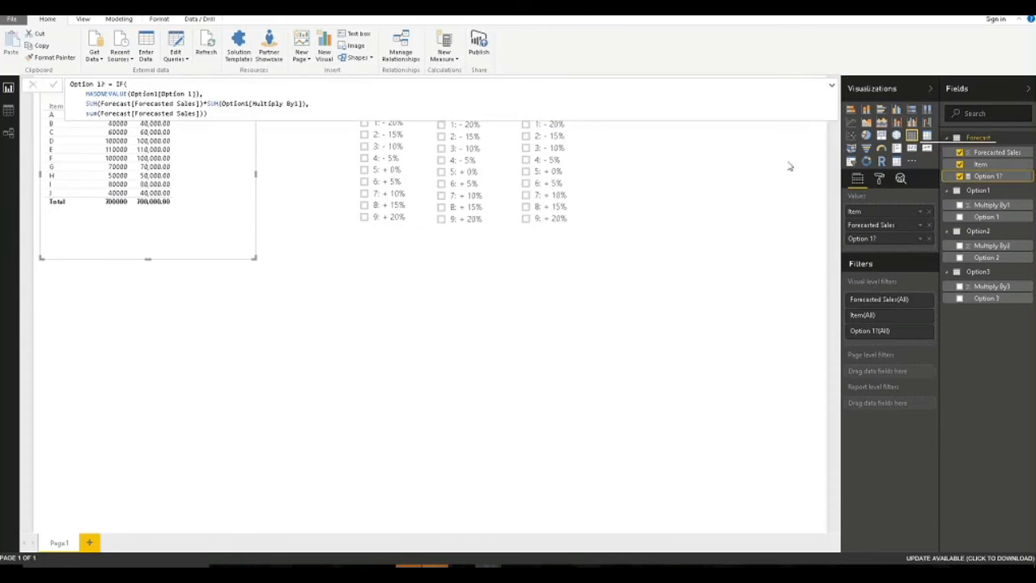
drag(217, 115, 77, 68)
key(ctrl+c)
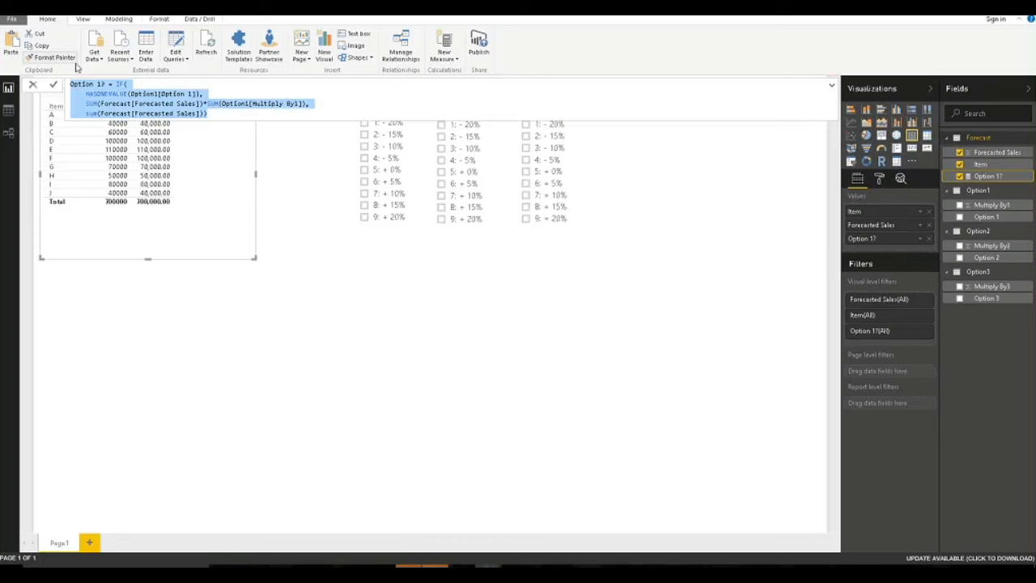
right_click(994, 142)
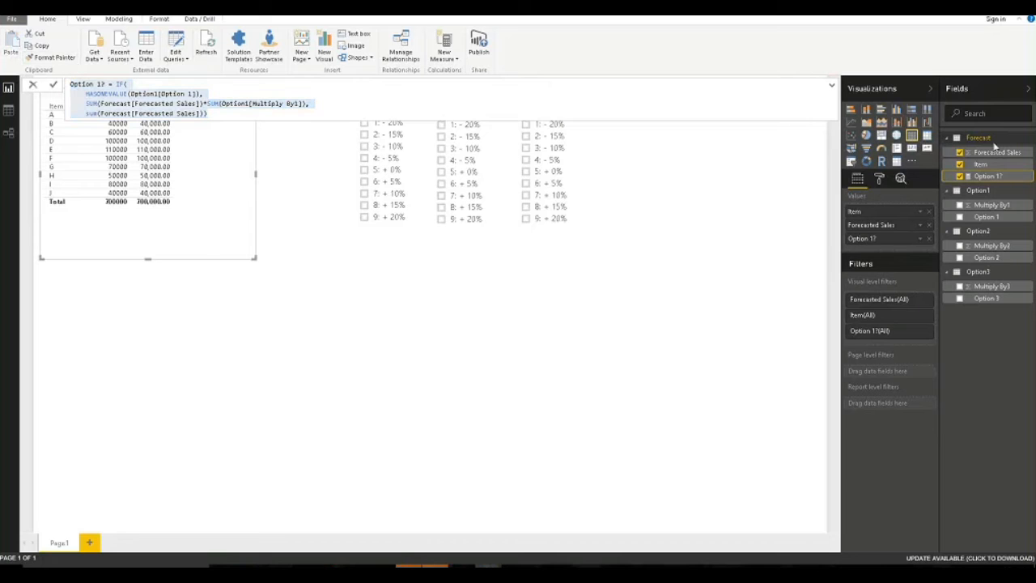
click(971, 161)
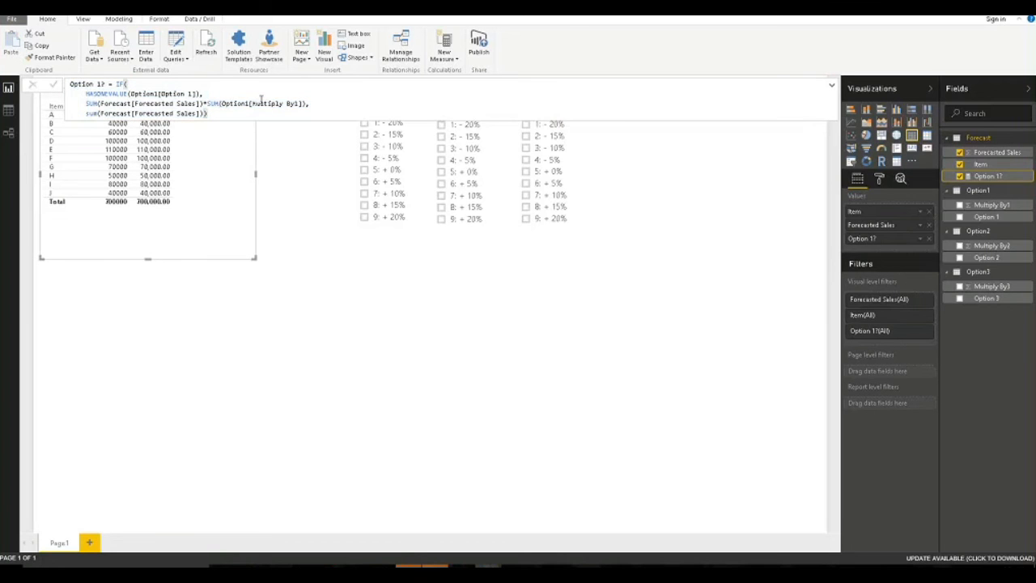
key(ctrl+v)
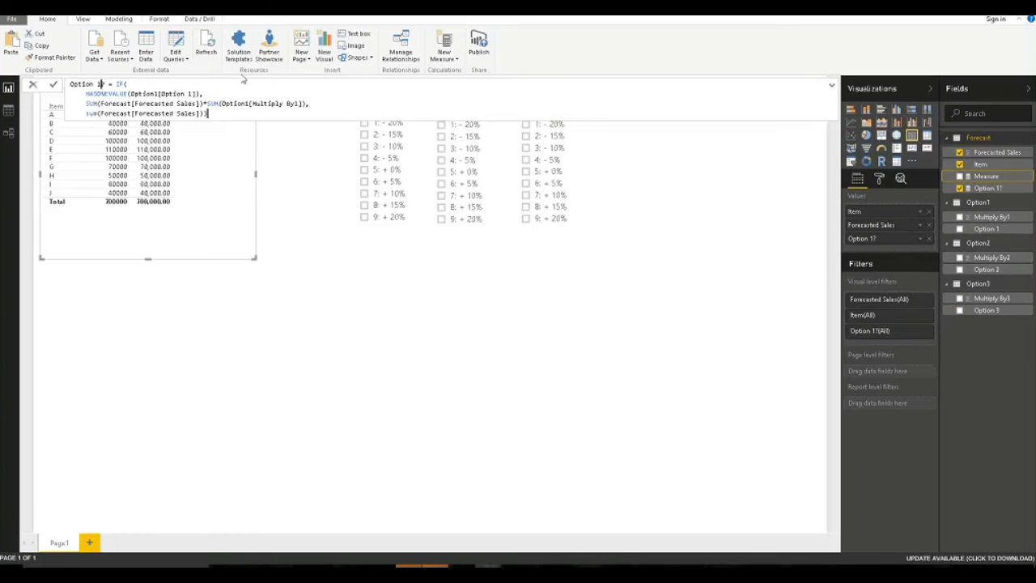
Change the references to Option2[Option 2] and Option2[Multiply By2] and commit the measure.
click(158, 94)
key(BackSpace)
text(2)
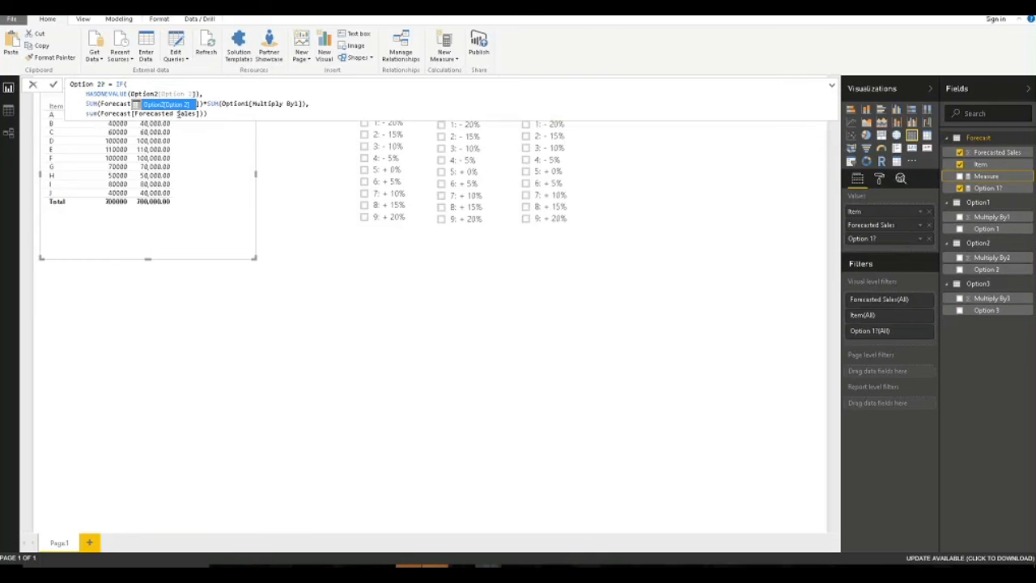
key(Tab)
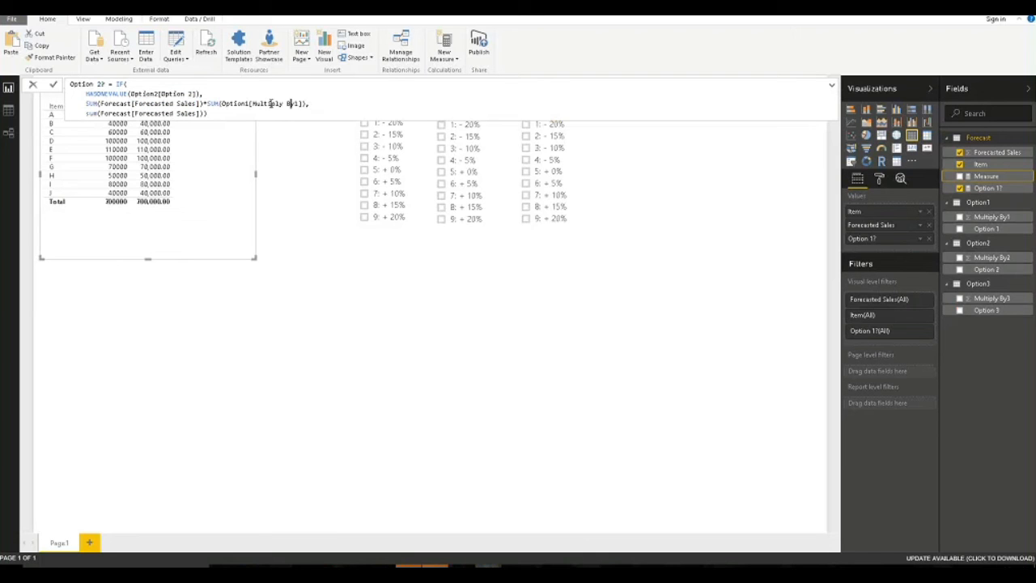
click(247, 104)
key(Delete)
text(2)
click(299, 107)
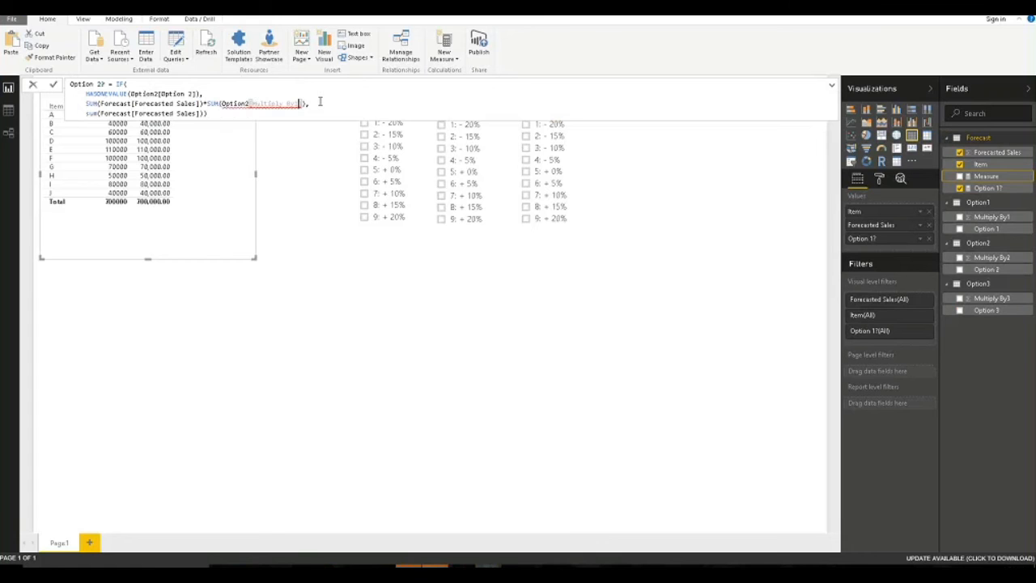
key(BackSpace)
text(2)
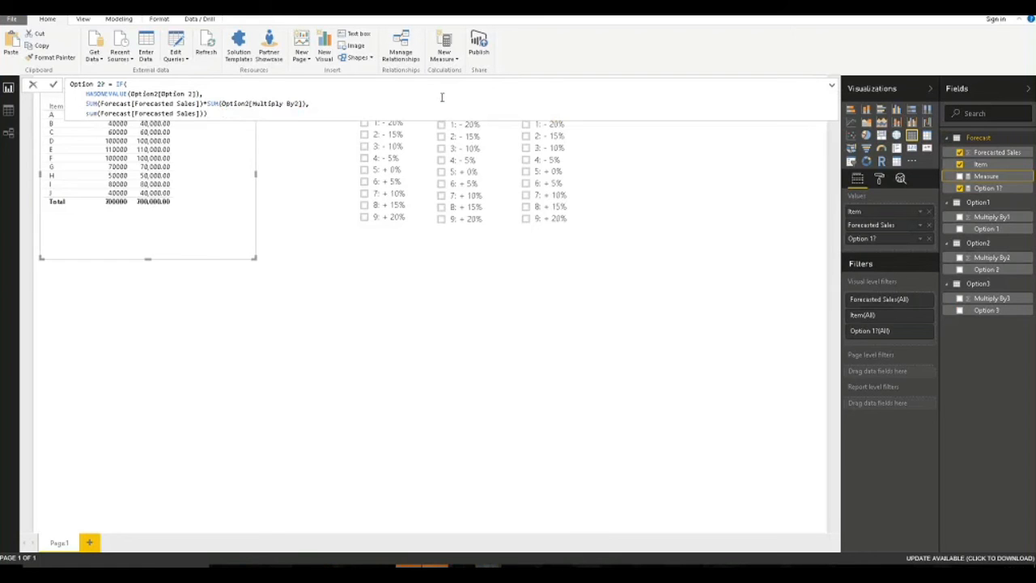
click(237, 342)
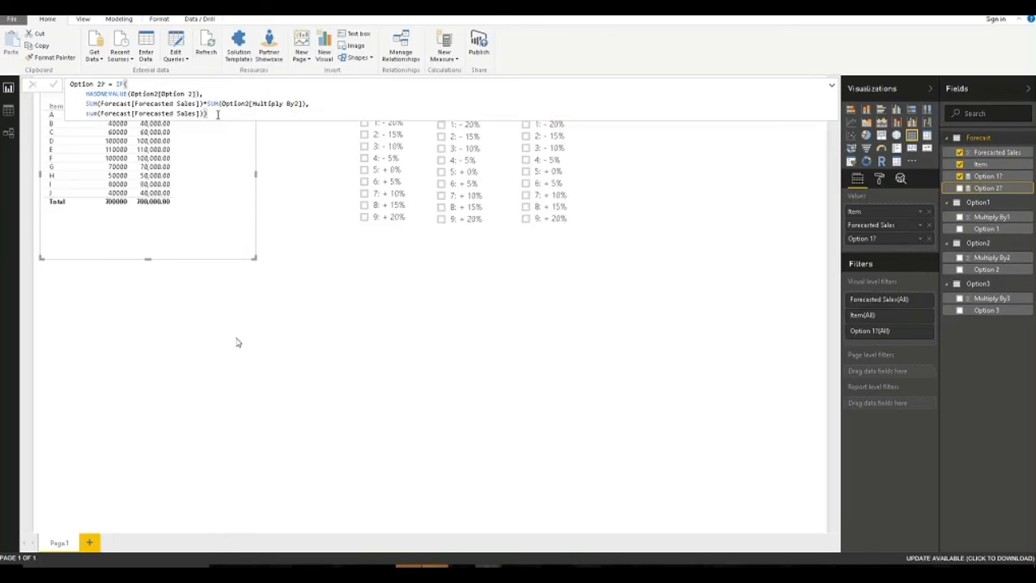
click(291, 302)
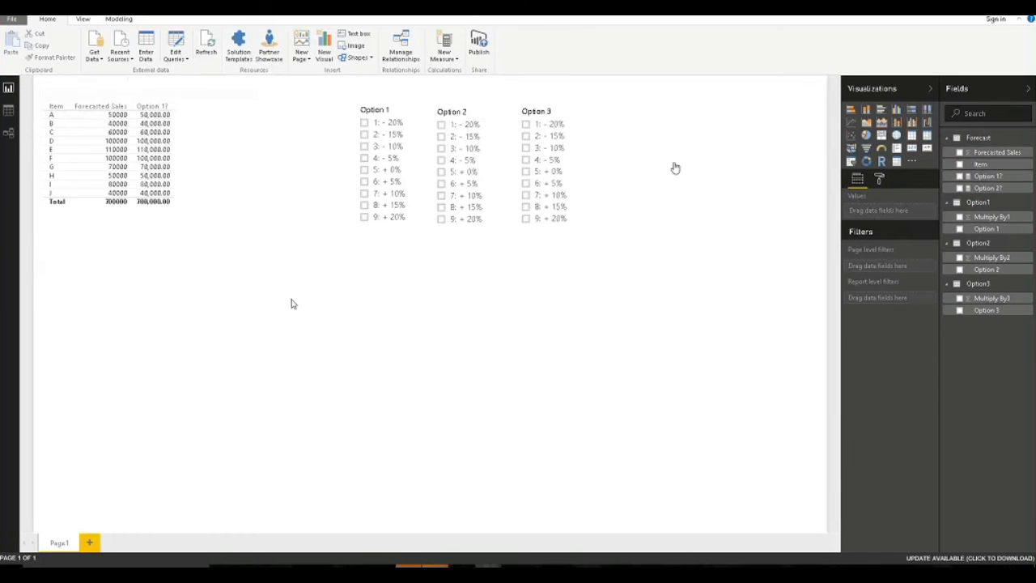
Add Option 2? as a column in the sales table and widen the table to fit it.
click(230, 122)
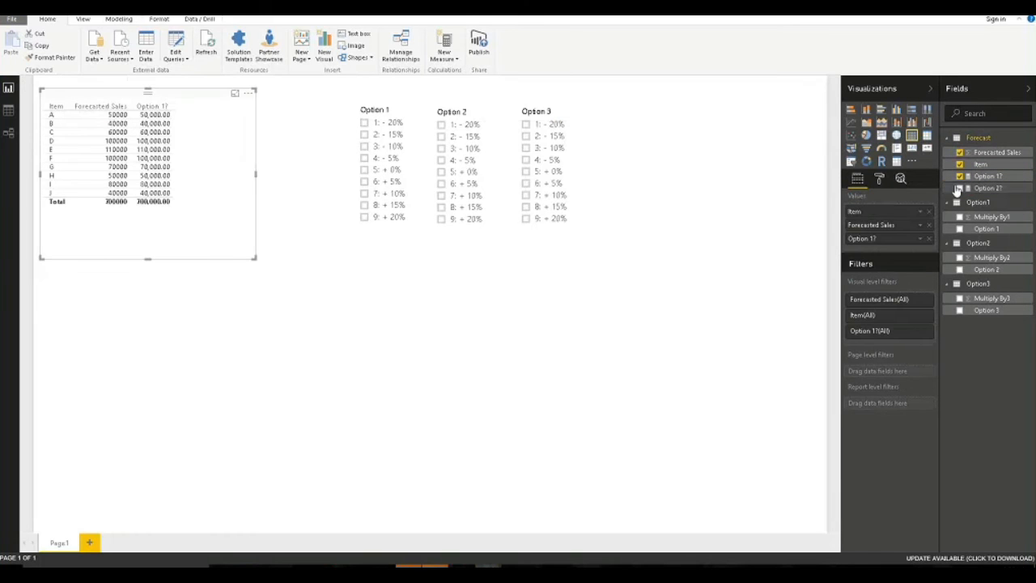
click(959, 188)
drag(254, 258, 300, 258)
Choose '- 10%' in the Option 1 slicer and '+ 10%' in the Option 2 slicer, giving totals 630,000 and 770,000.
click(369, 147)
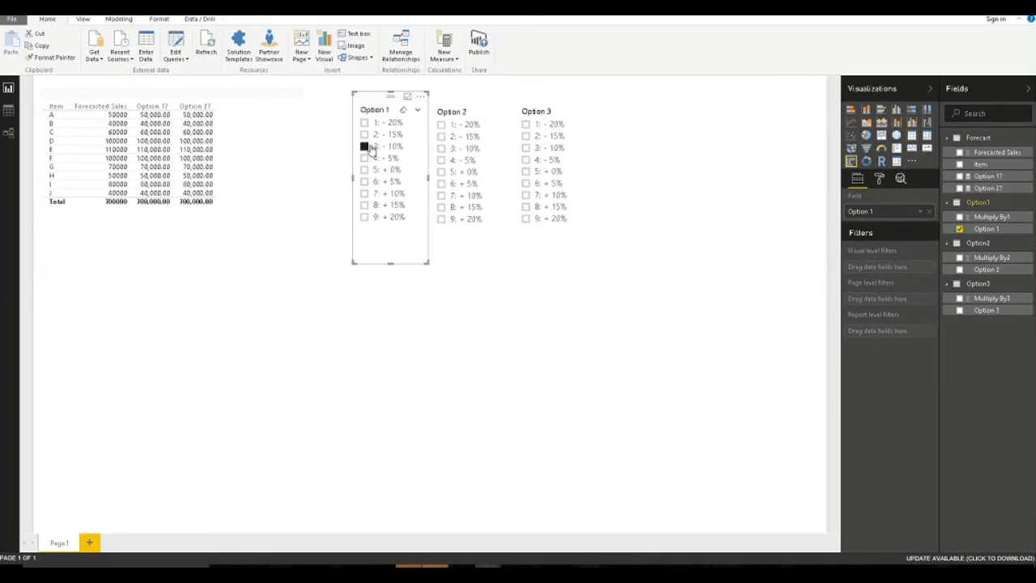
click(441, 196)
click(589, 359)
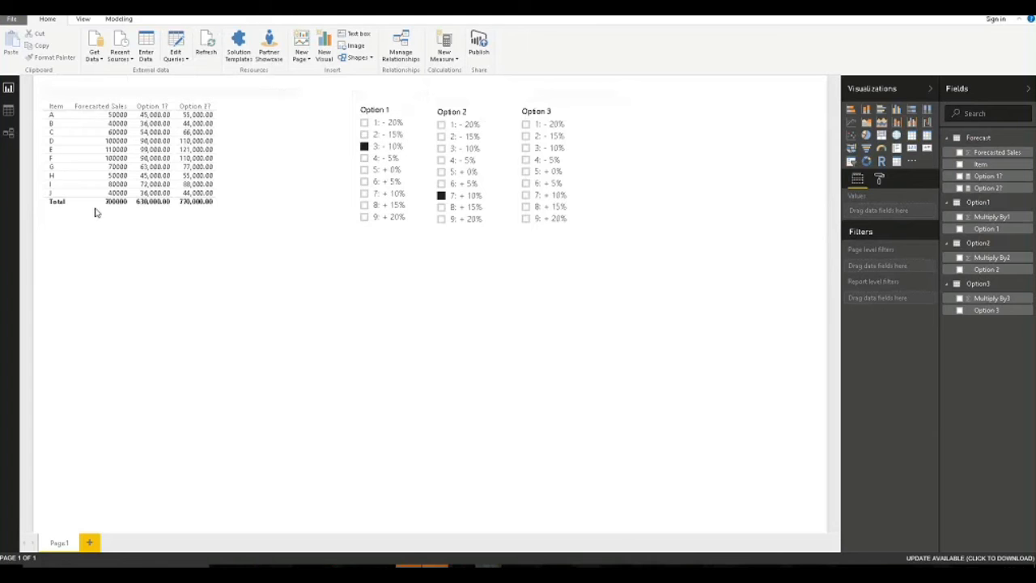
Create a new slicer listing Item values A–J and make it narrower.
click(866, 161)
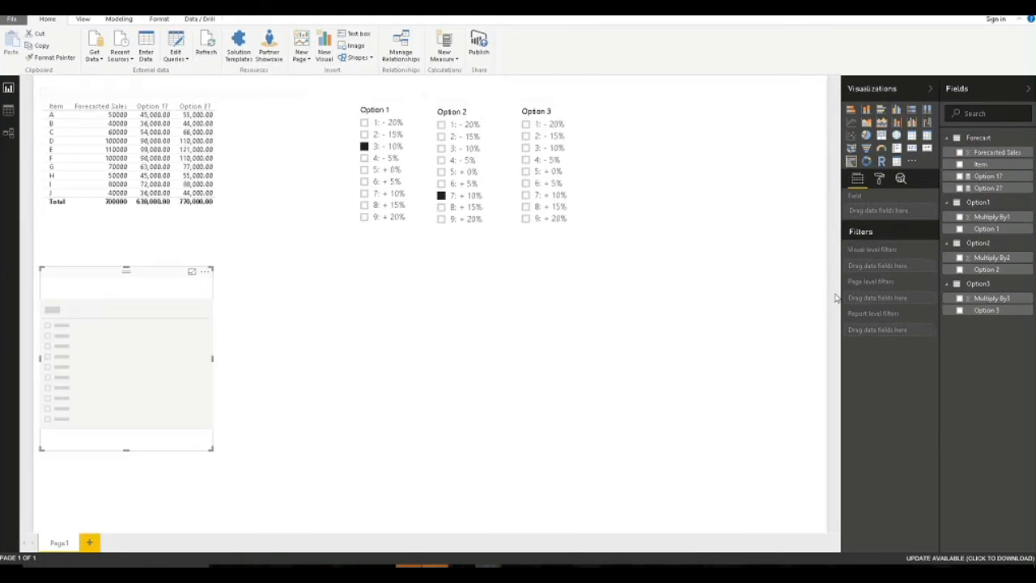
click(960, 163)
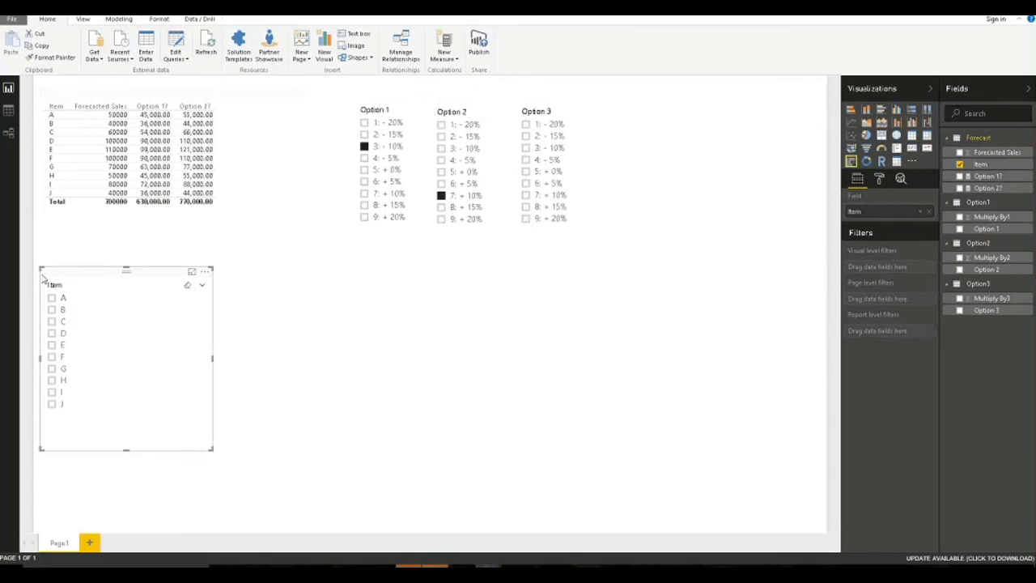
drag(213, 449, 116, 451)
Test the Item slicer by filtering the table to item C, then clear the filter.
click(52, 322)
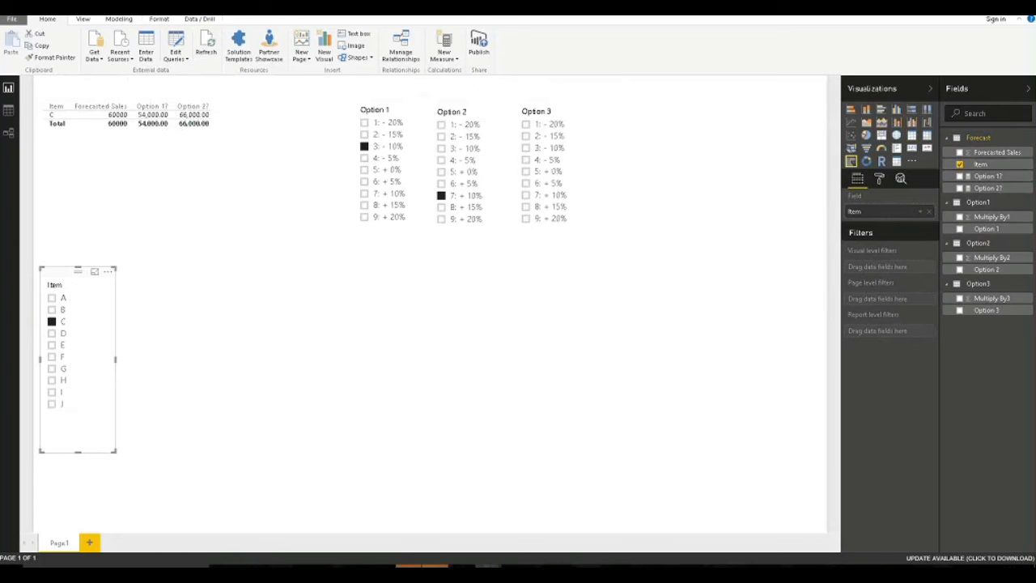
click(52, 321)
click(268, 323)
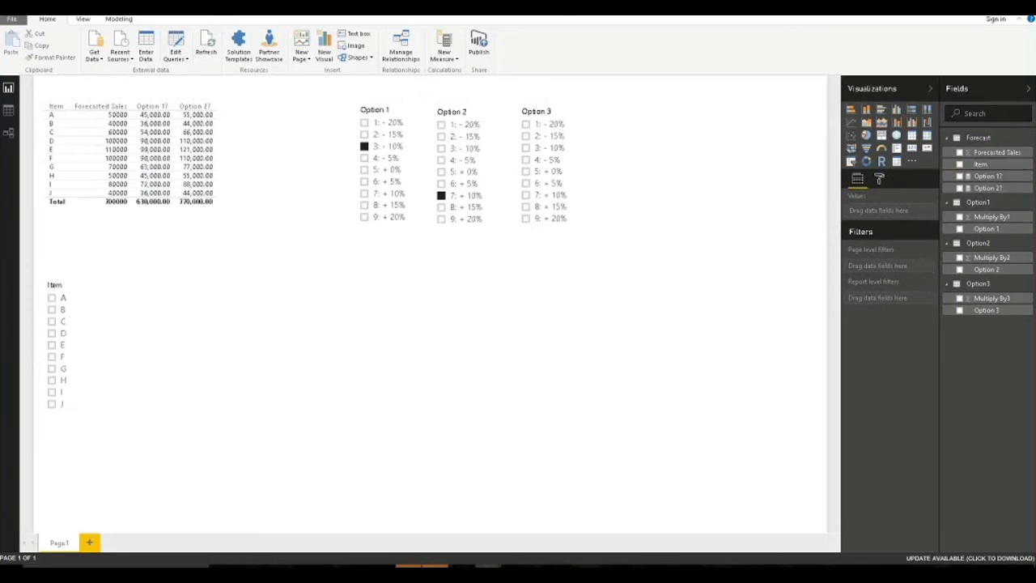
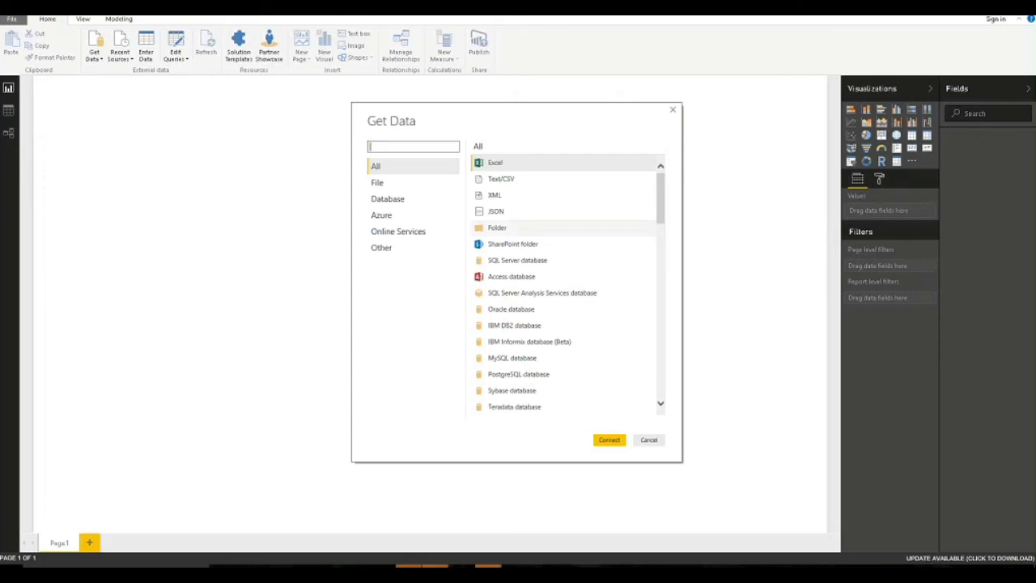
Open the Count Online Users in Power BI Excel workbook and load Table1, Table2 and Table3.
click(608, 440)
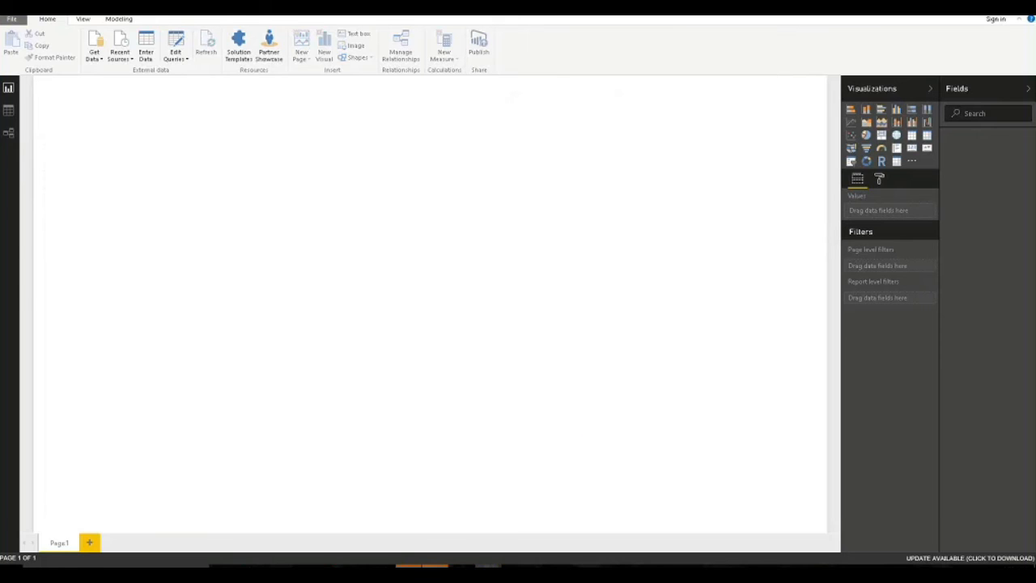
click(162, 85)
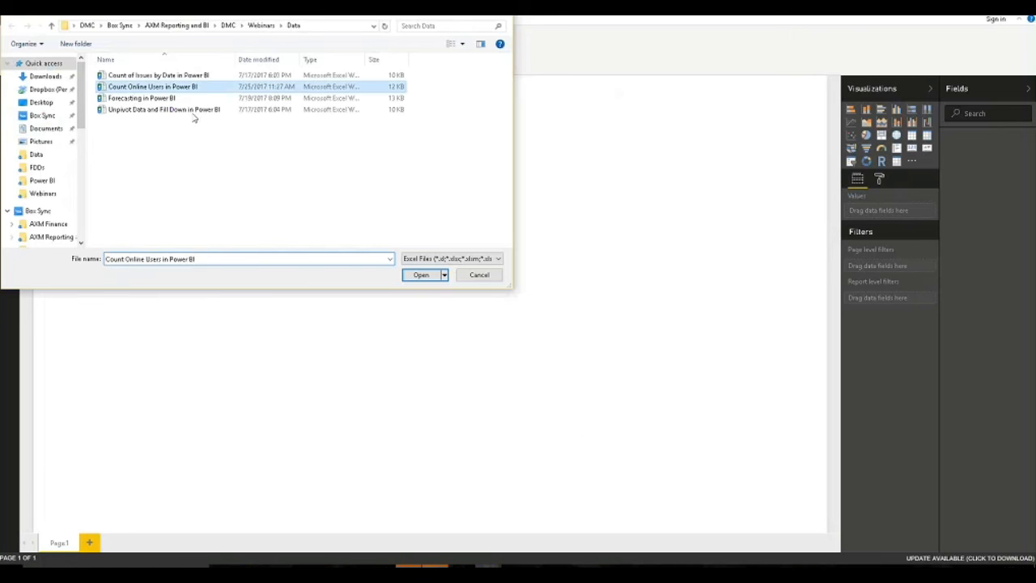
click(421, 275)
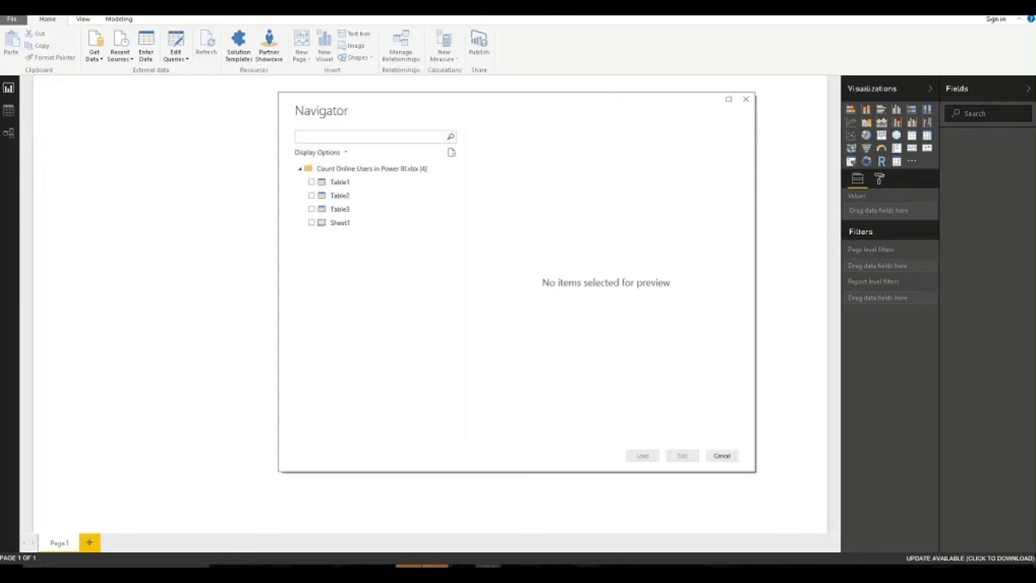
click(311, 182)
click(311, 195)
click(311, 208)
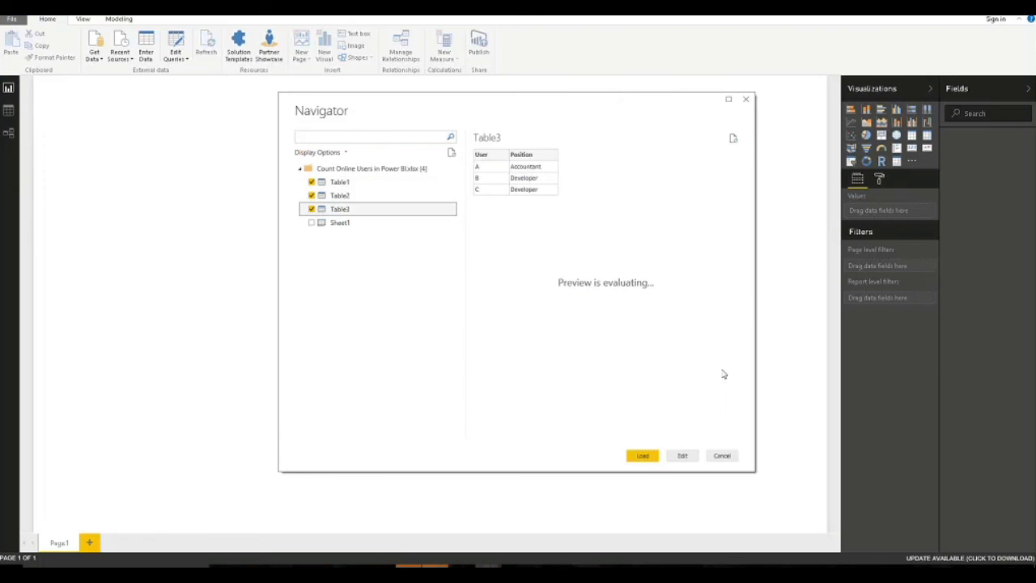
click(642, 455)
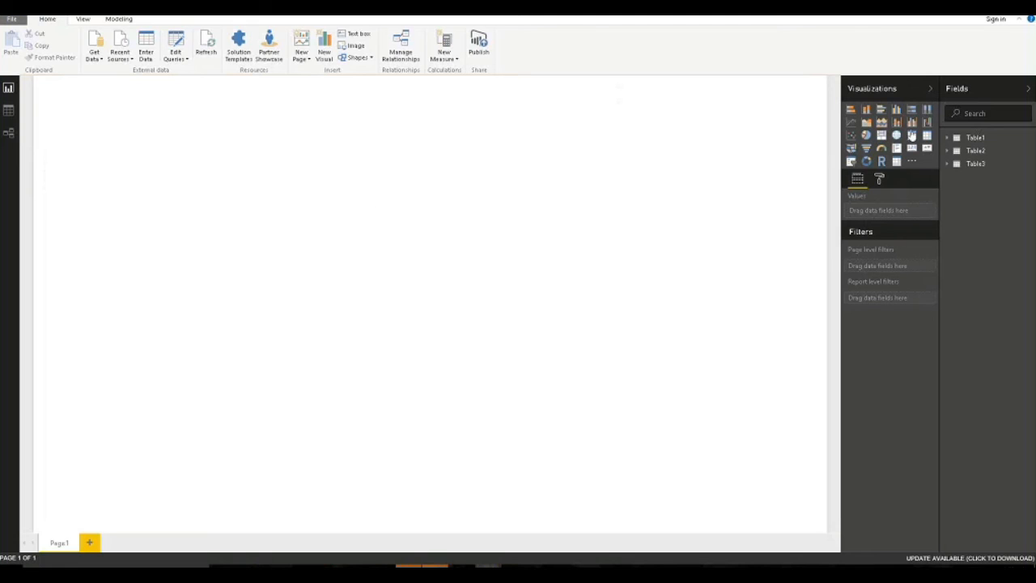
Add a table of Table1 User, Start Time and End Time, with both times as plain date-times.
click(949, 138)
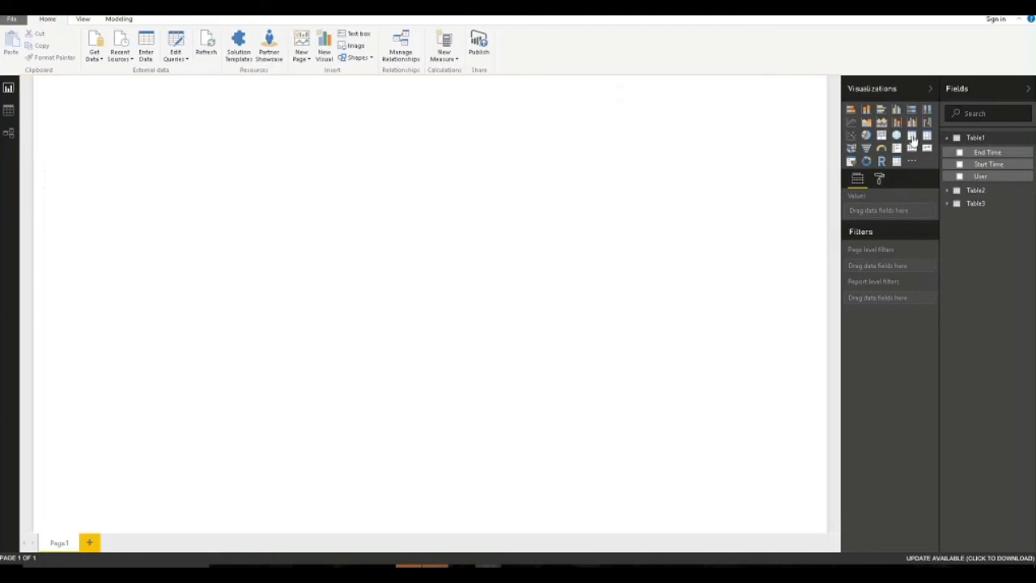
click(913, 136)
click(959, 176)
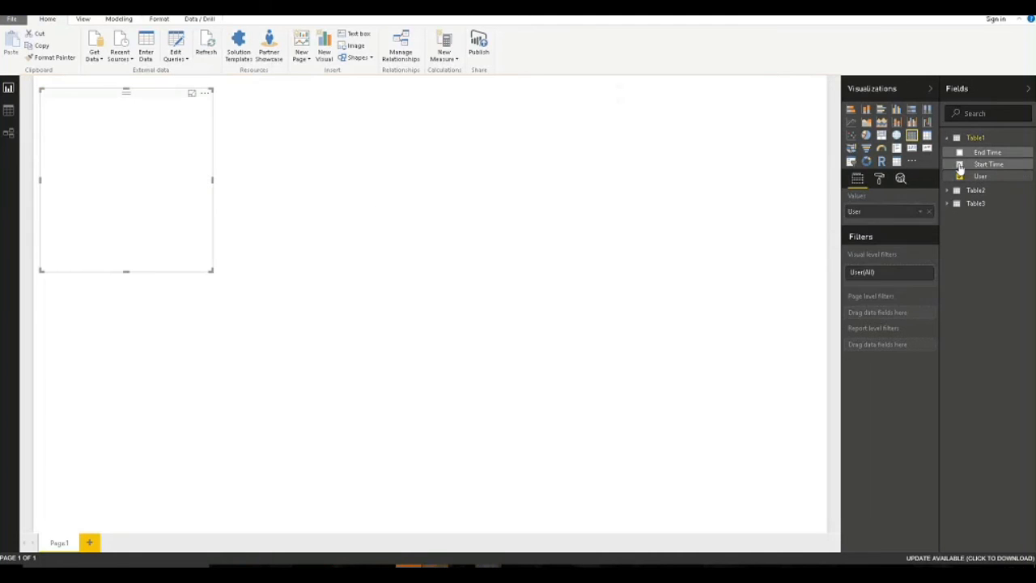
click(960, 165)
click(959, 152)
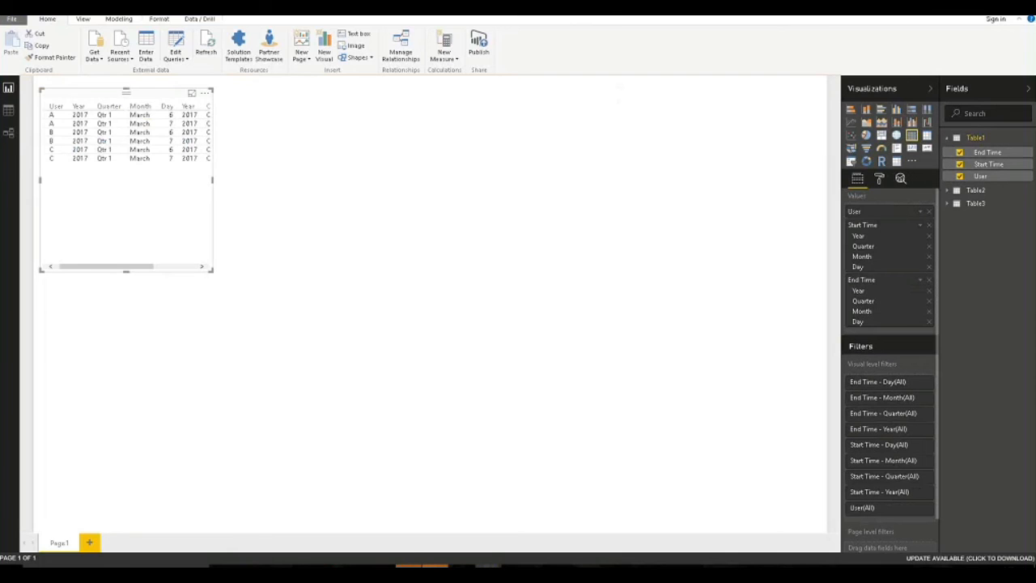
click(920, 224)
click(891, 255)
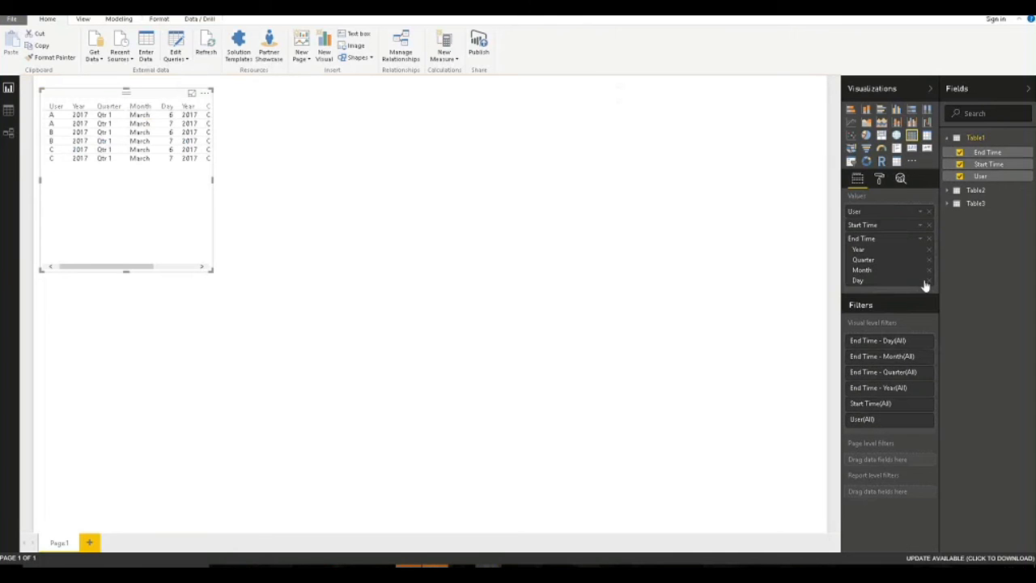
click(918, 238)
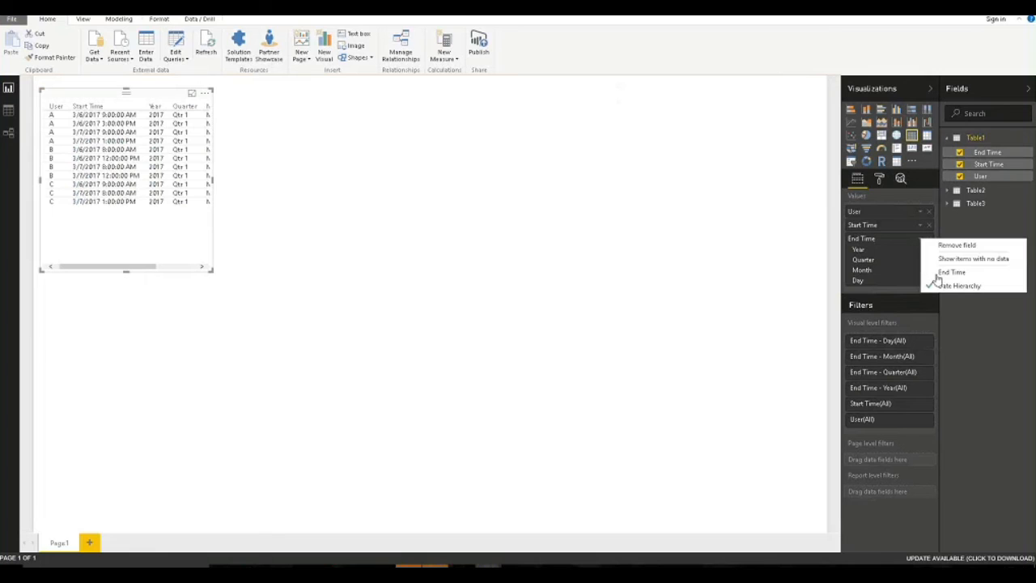
click(935, 271)
Enlarge the sessions table so all three columns fit.
click(215, 275)
click(194, 265)
click(213, 273)
click(214, 275)
drag(214, 274, 281, 301)
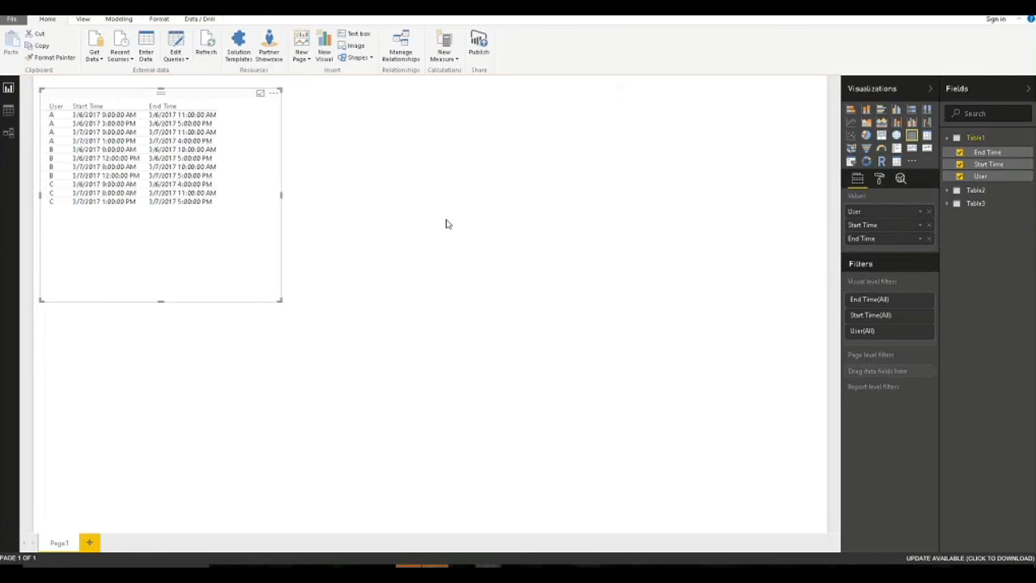
click(446, 223)
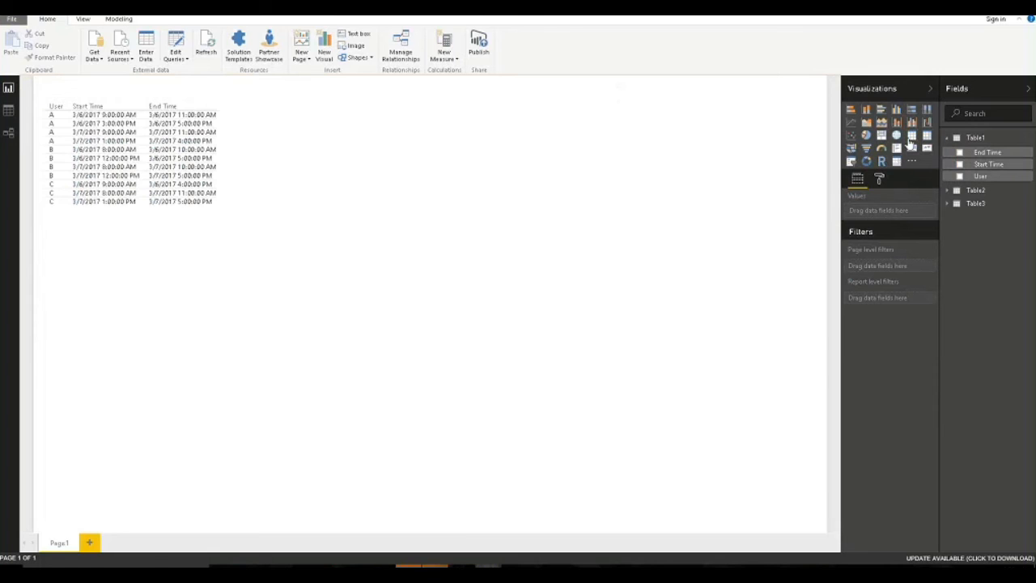
click(910, 139)
Place a table at the top middle showing Table2 HourStart as plain date-time values.
drag(153, 307, 384, 95)
click(957, 190)
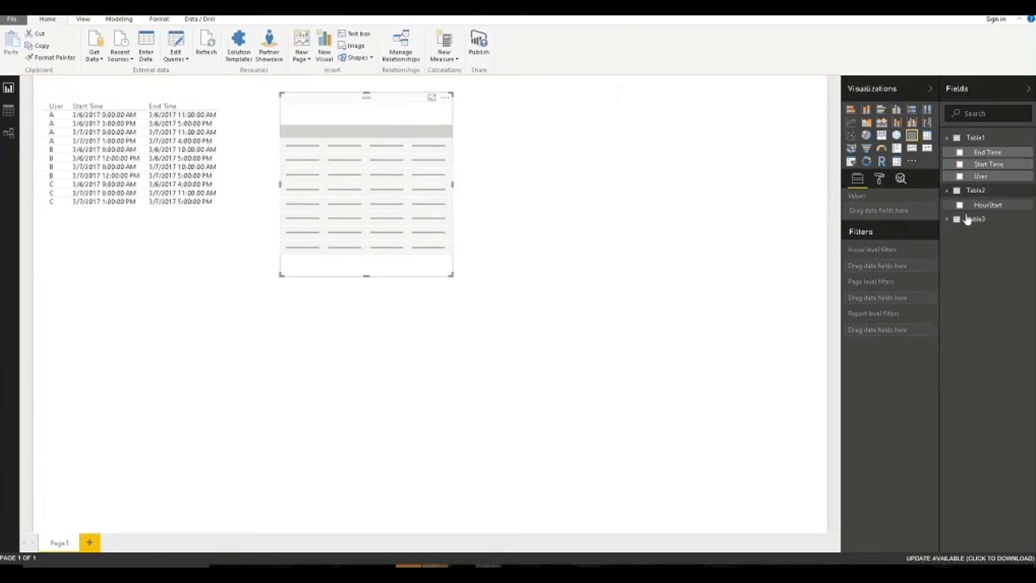
click(960, 204)
click(740, 201)
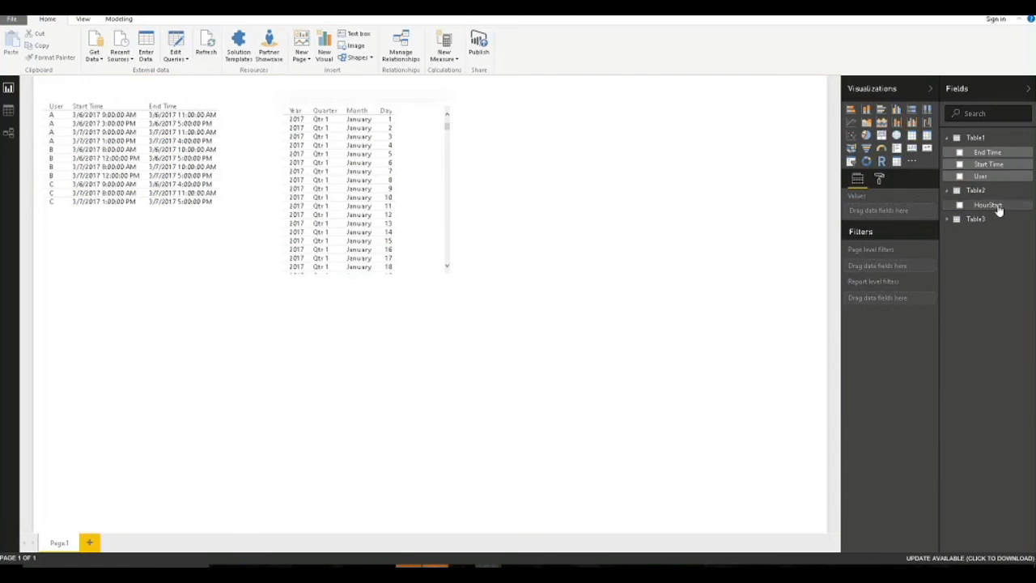
click(411, 193)
click(924, 213)
click(951, 246)
click(659, 211)
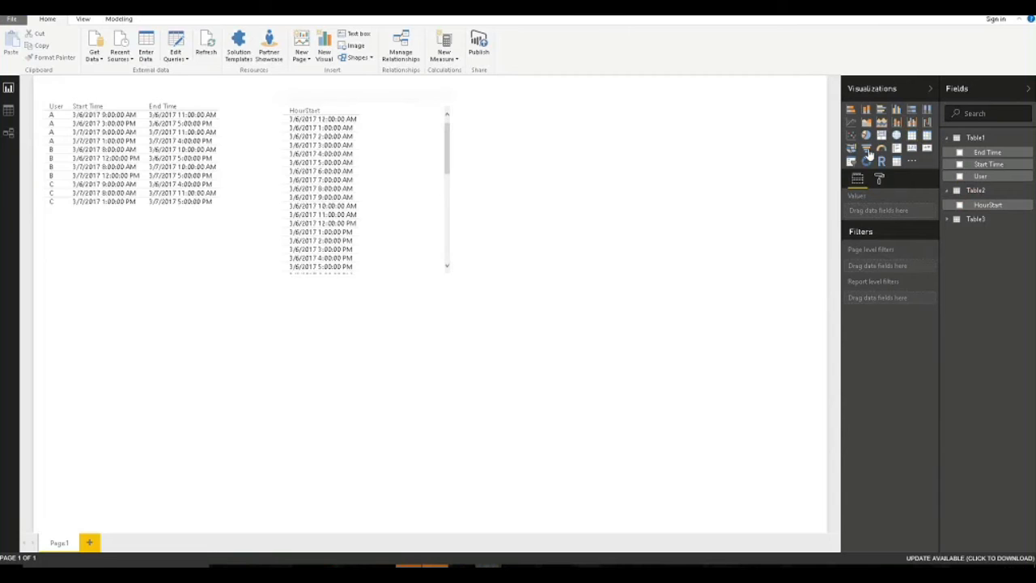
Add a Table3 User and Position table at the upper right, then widen the HourStart table.
click(912, 136)
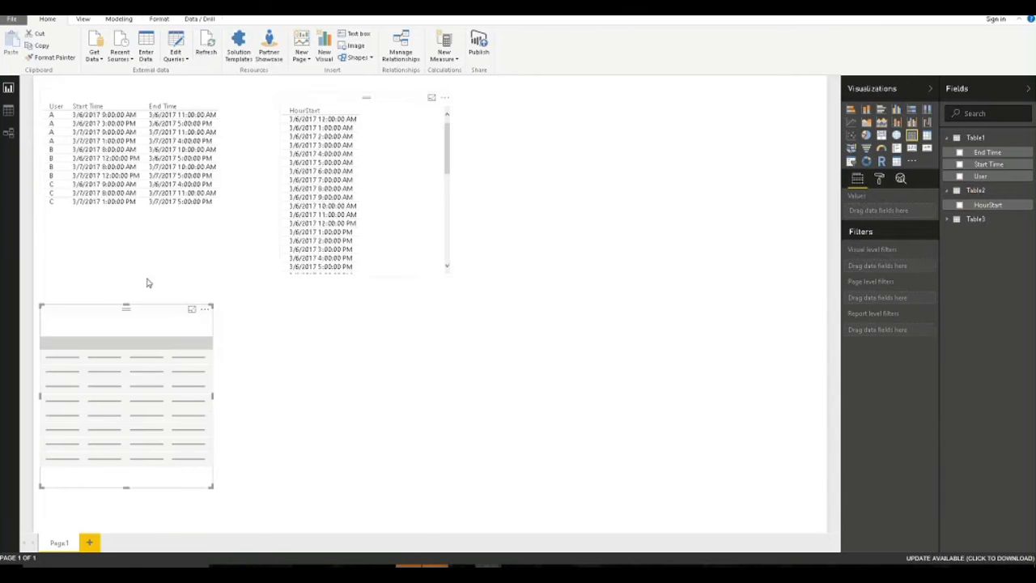
drag(78, 315, 574, 103)
click(958, 219)
click(960, 245)
click(959, 233)
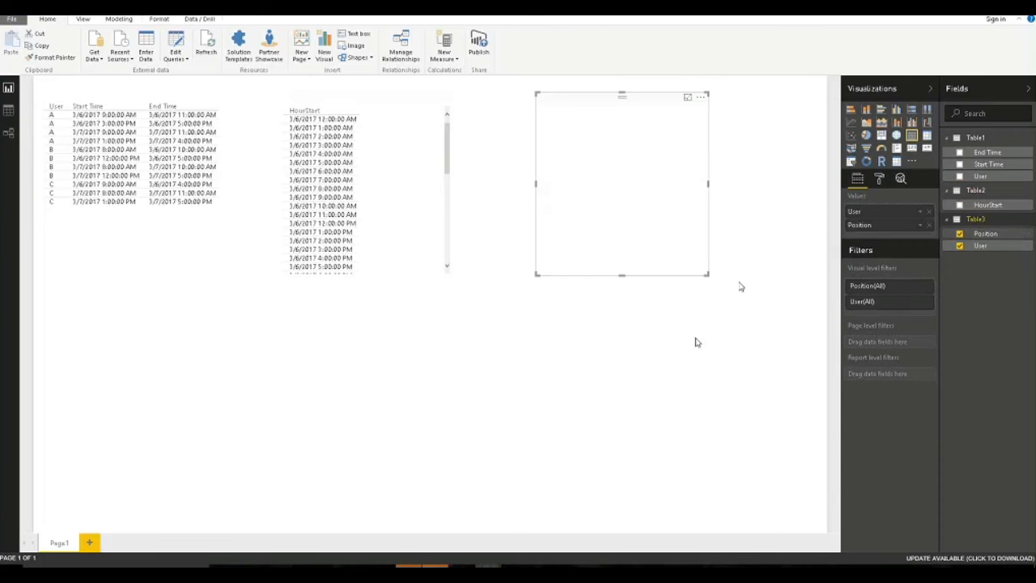
click(637, 336)
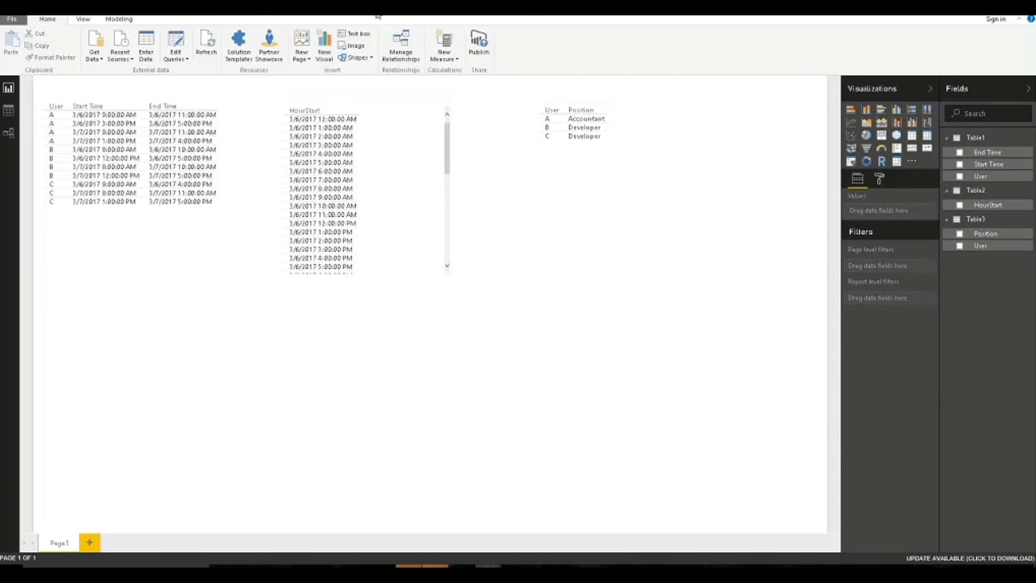
click(375, 106)
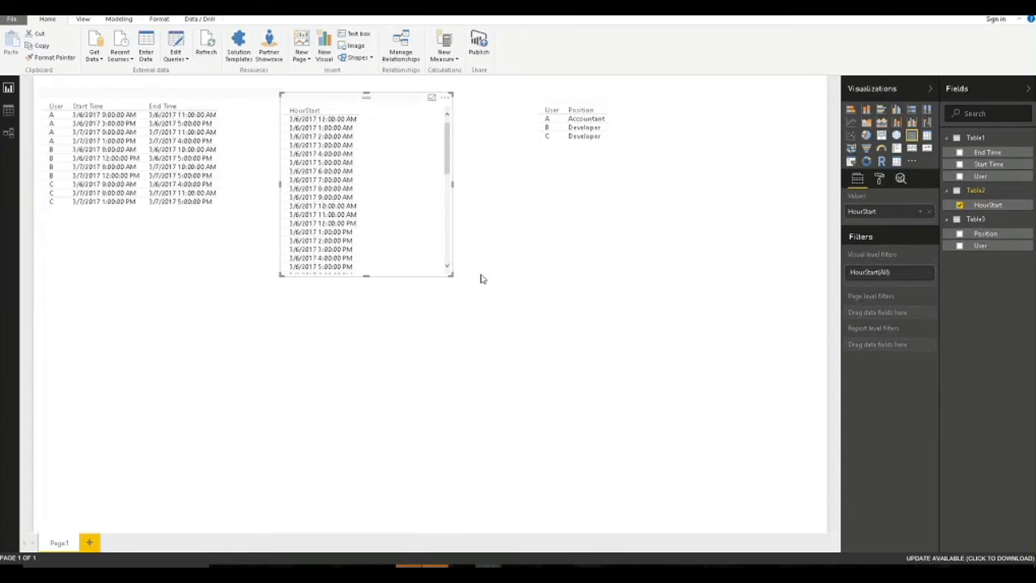
drag(451, 275, 502, 279)
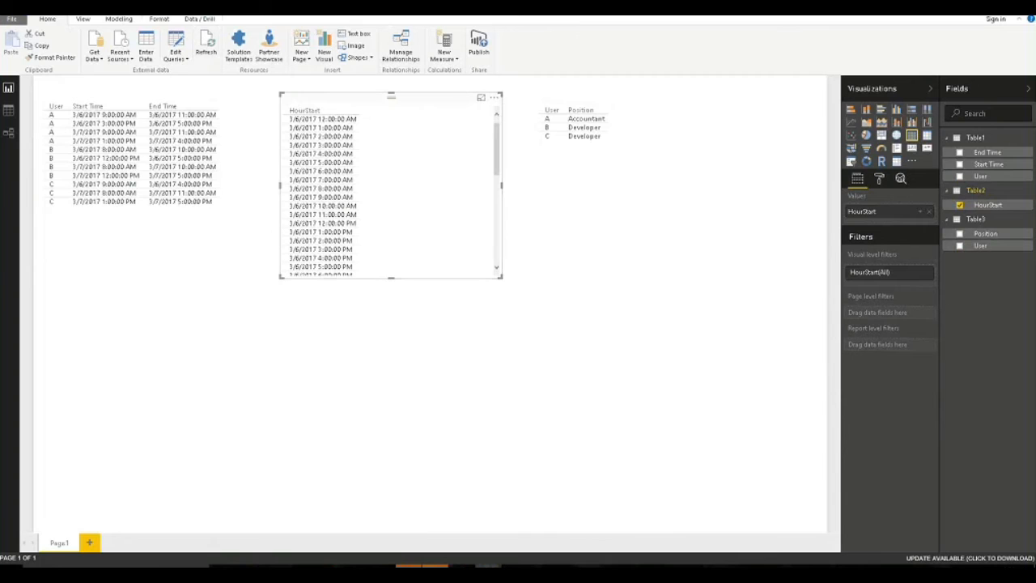
Create the Table2 calculated column HourEnd = Table2[HourStart] + 59.99/(60*24).
right_click(970, 190)
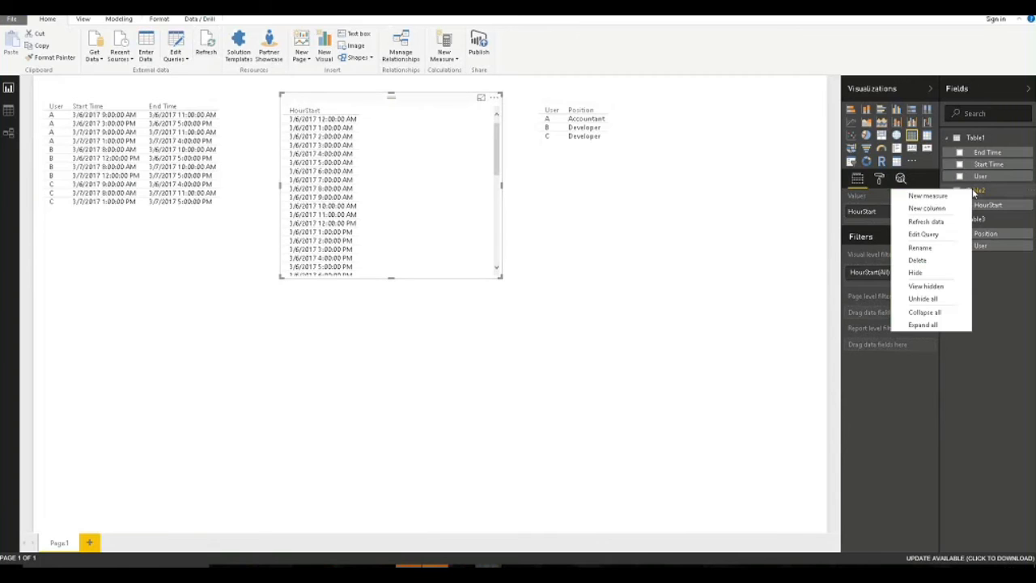
click(958, 207)
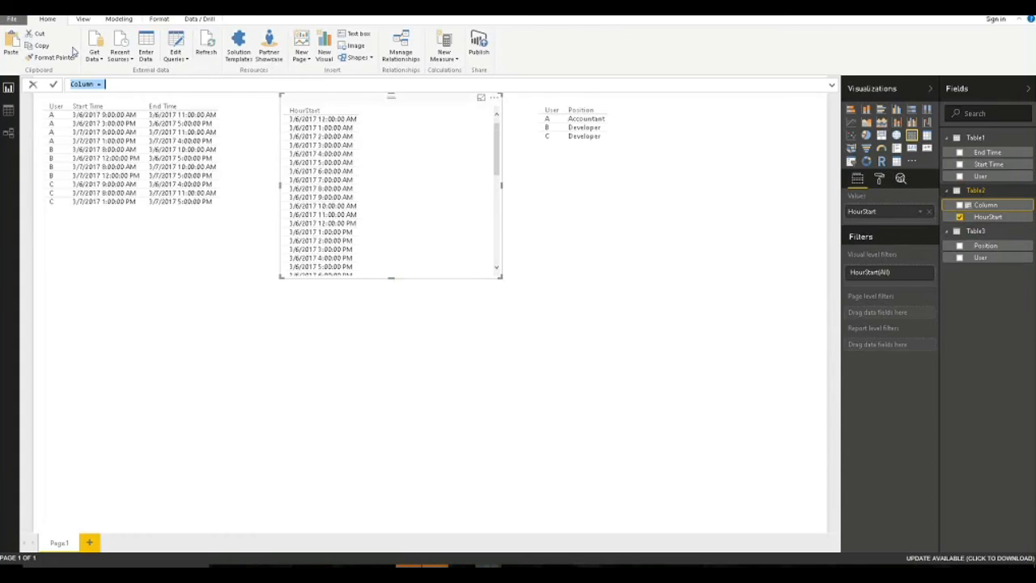
text(HourEnd = Table2[HourStart])
key(Down)
key(Tab)
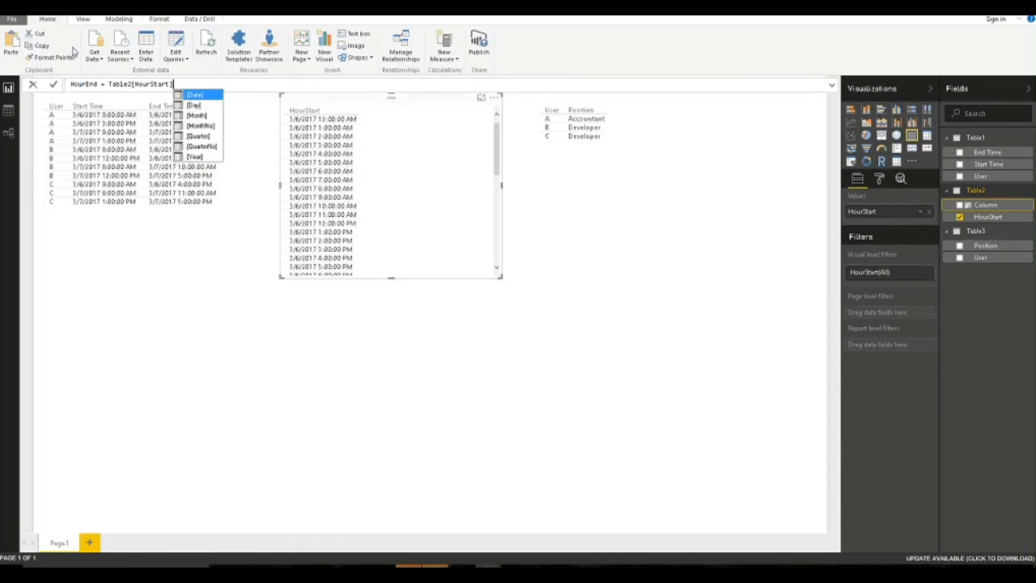
text(+)
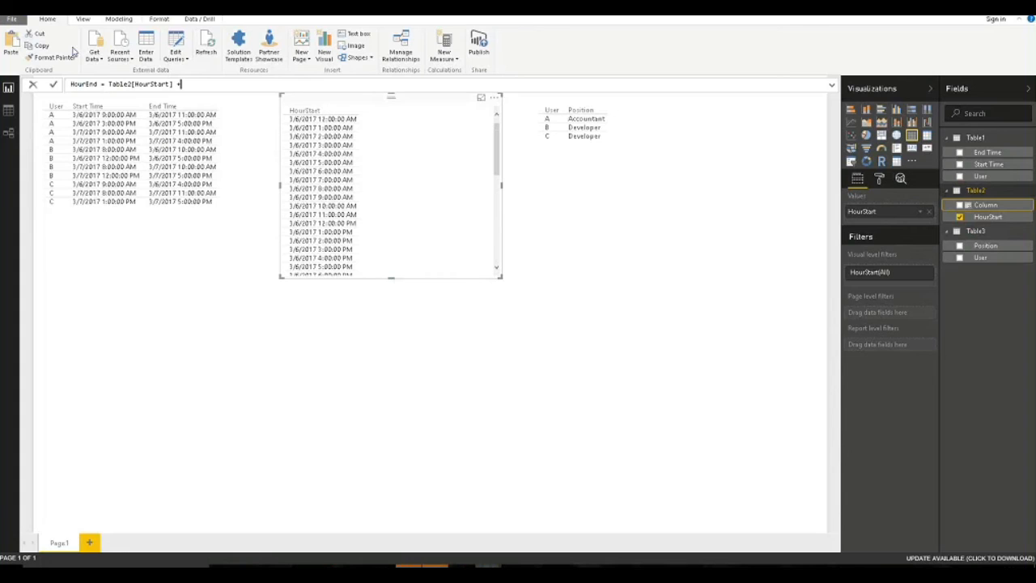
text( 59.99/(60/)
text(24)
key(BackSpace)
key(BackSpace)
key(BackSpace)
text(*24))
key(Return)
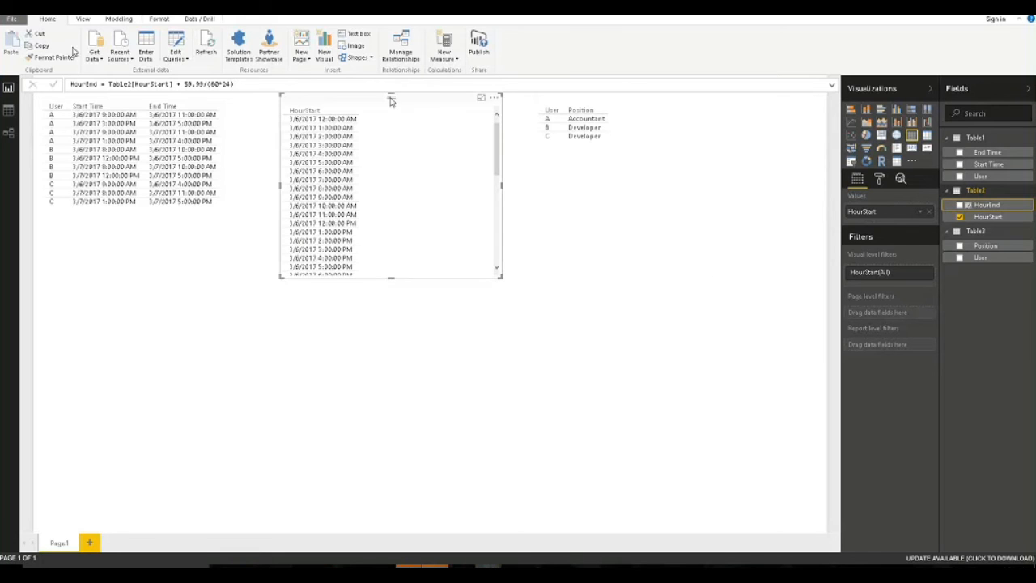
Add HourEnd to the hourly table as plain date-time values.
click(959, 205)
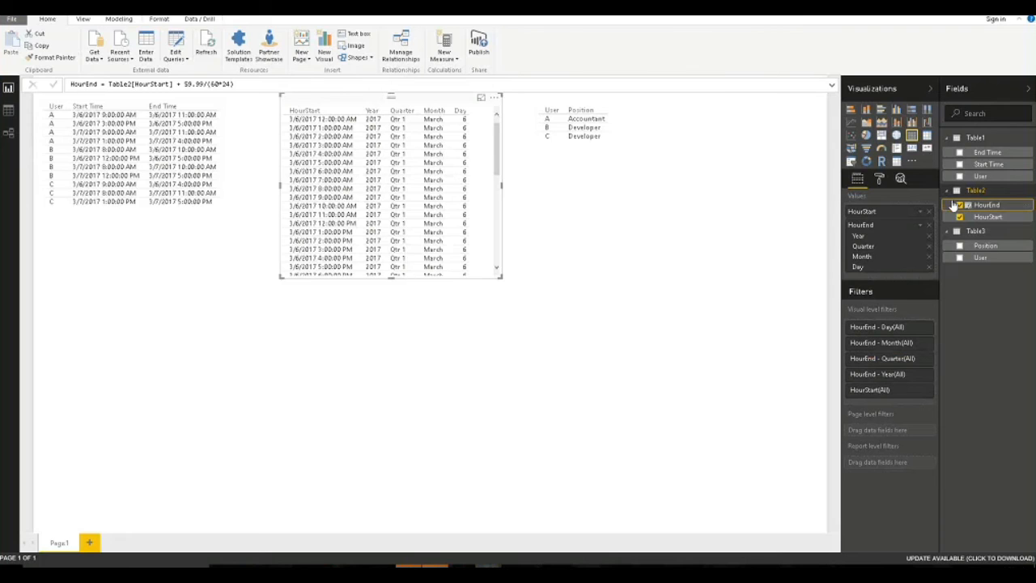
click(924, 226)
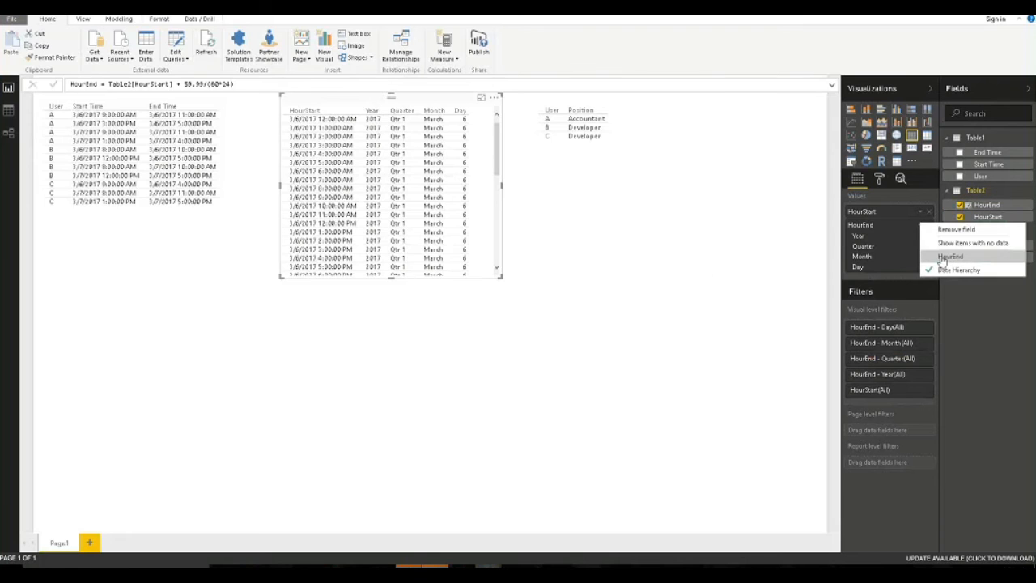
click(939, 256)
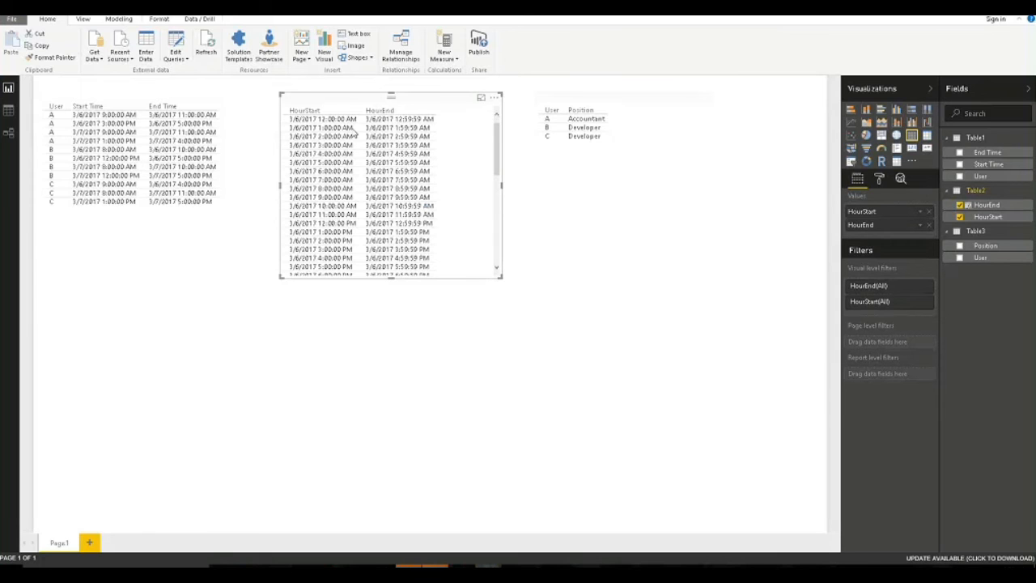
Stretch the HourStart/HourEnd table down and right to reveal more hourly rows.
drag(502, 278, 527, 314)
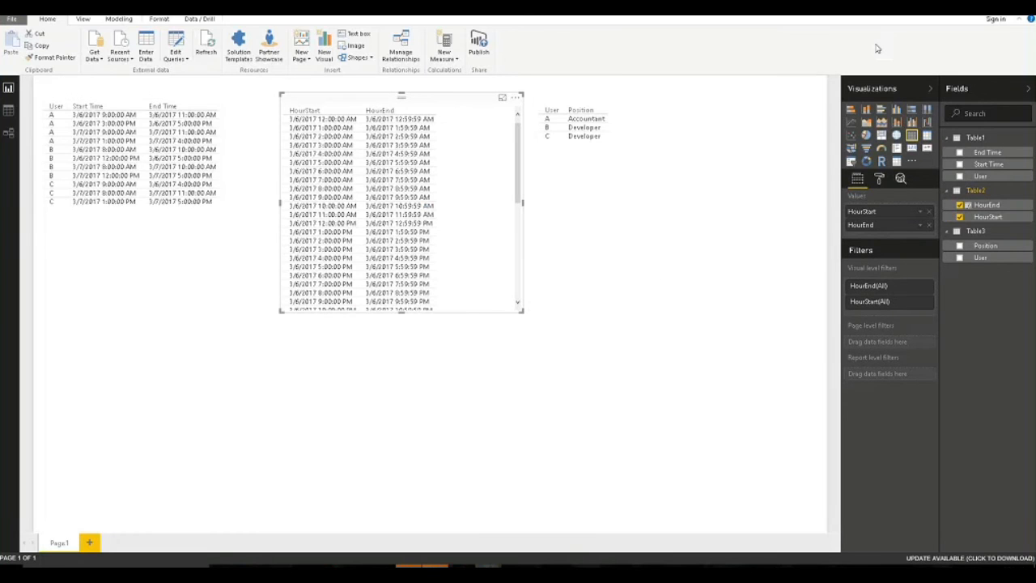
Start a new Table2 formula named OnlineUsers with CALCULATE(COUNTROWS(Table1),.
right_click(980, 192)
click(913, 182)
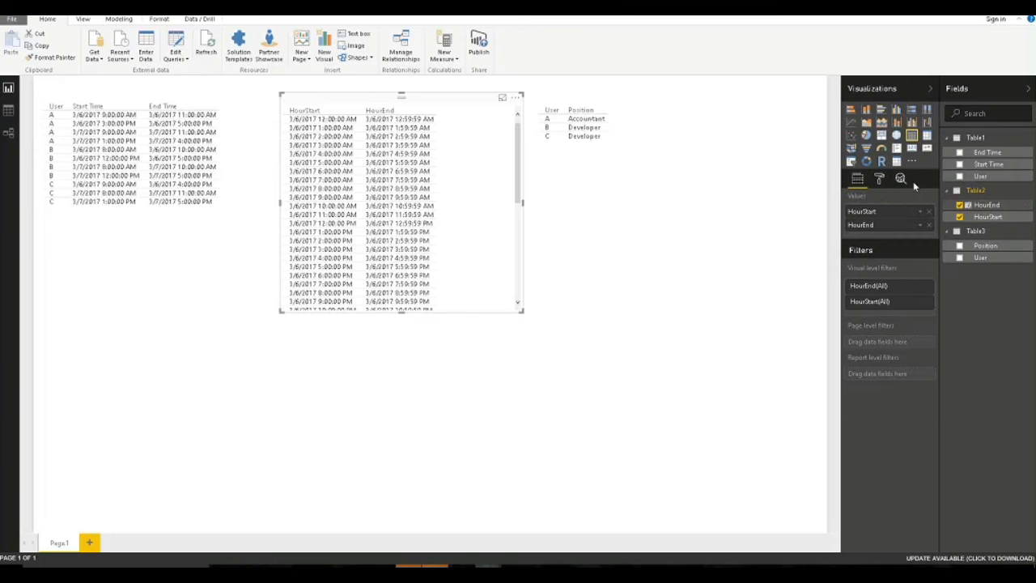
double_click(83, 84)
text(OnlineUsers)
key(End)
text(CALCULATE()
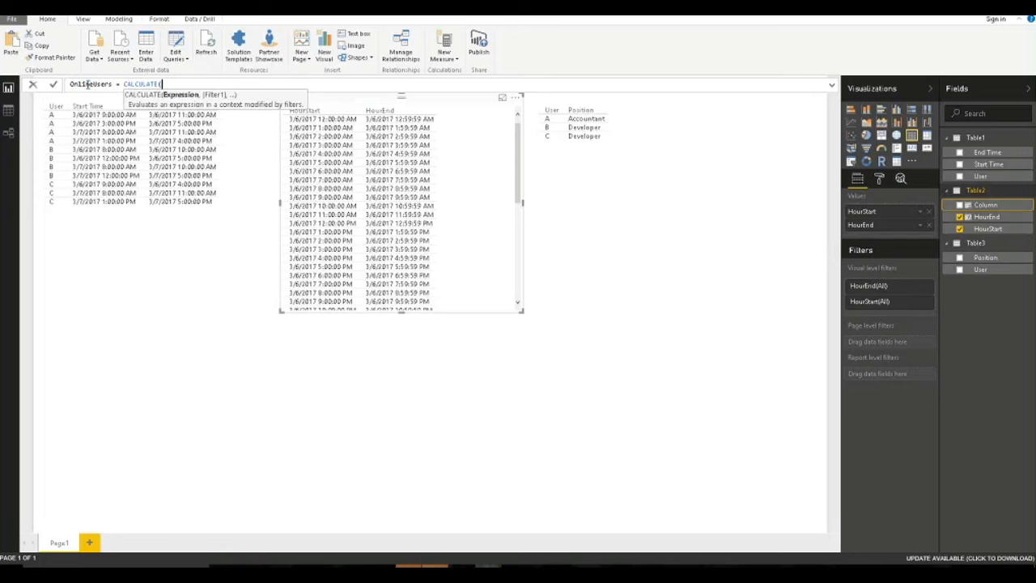
key(shift+Return)
text(tab)
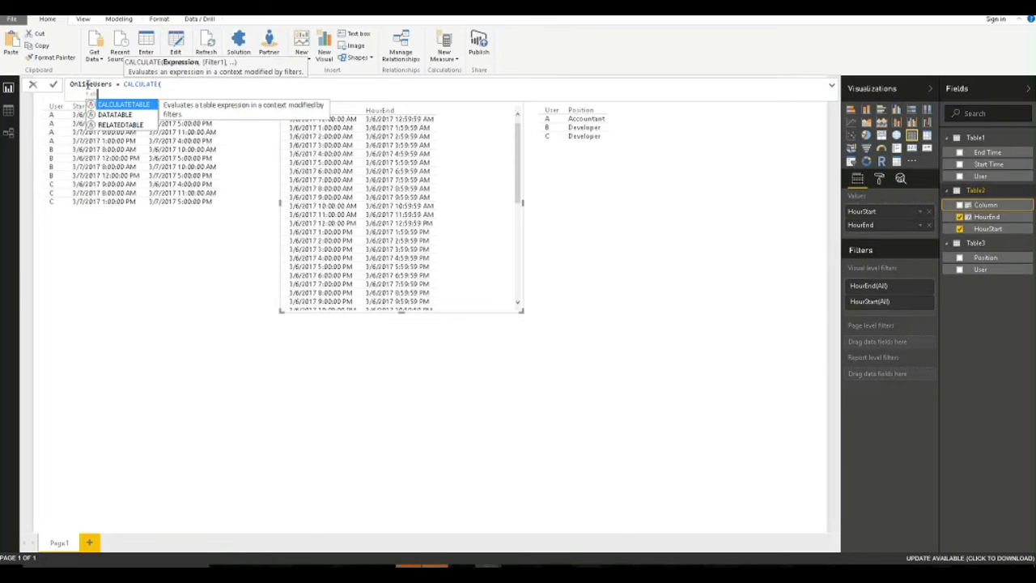
key(BackSpace)
key(BackSpace)
key(BackSpace)
key(BackSpace)
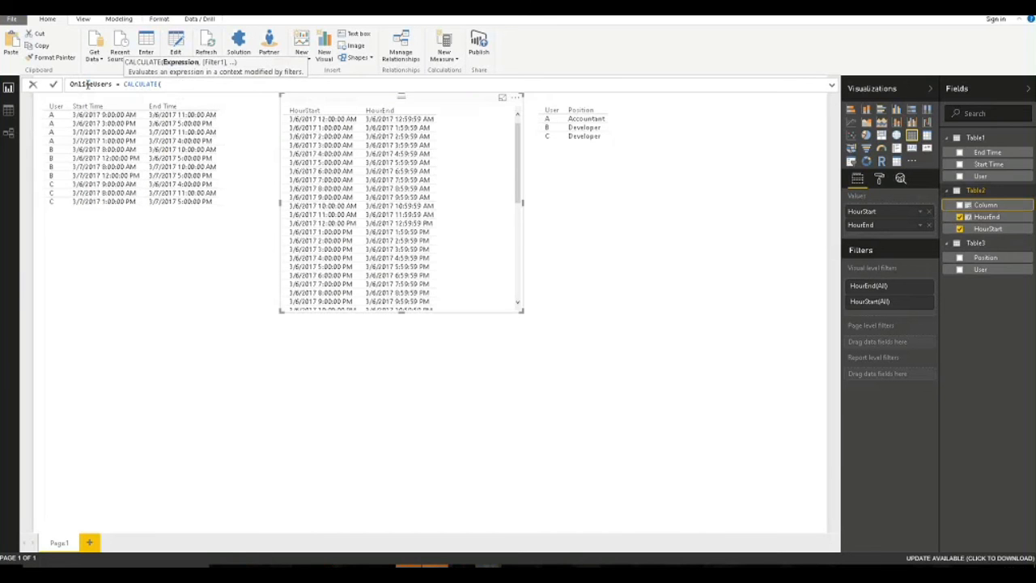
text(coun)
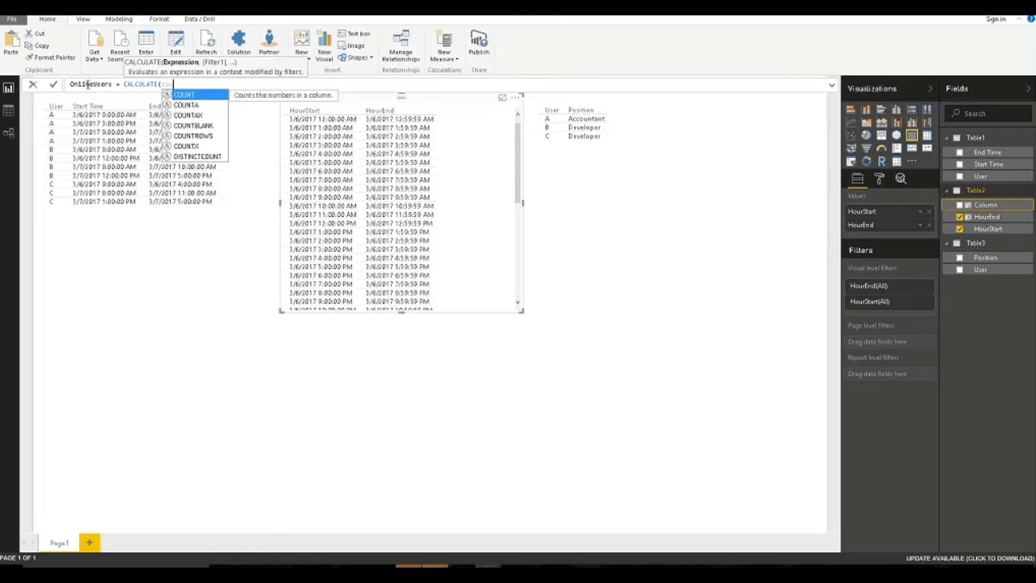
text(trows()
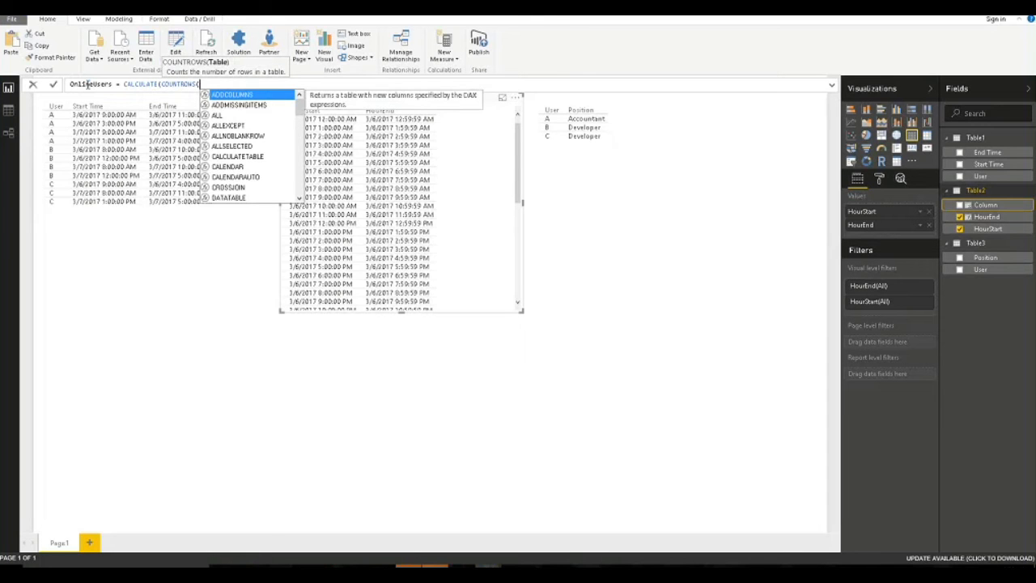
text(Table1),)
Add the condition FILTER(Table1, Table2[HourStart] >= Table1[Start Time].
key(shift+Return)
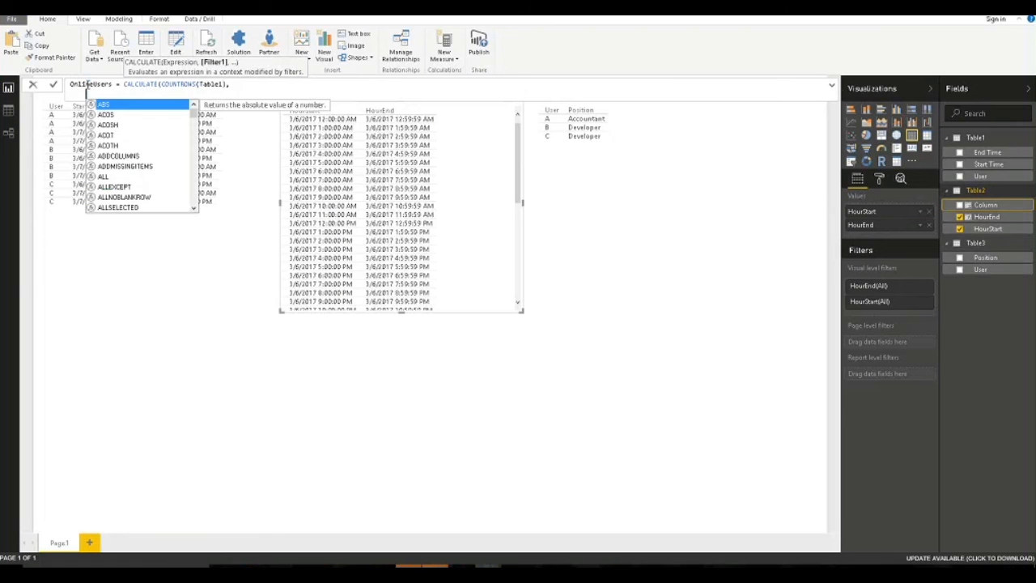
text(FILTER()
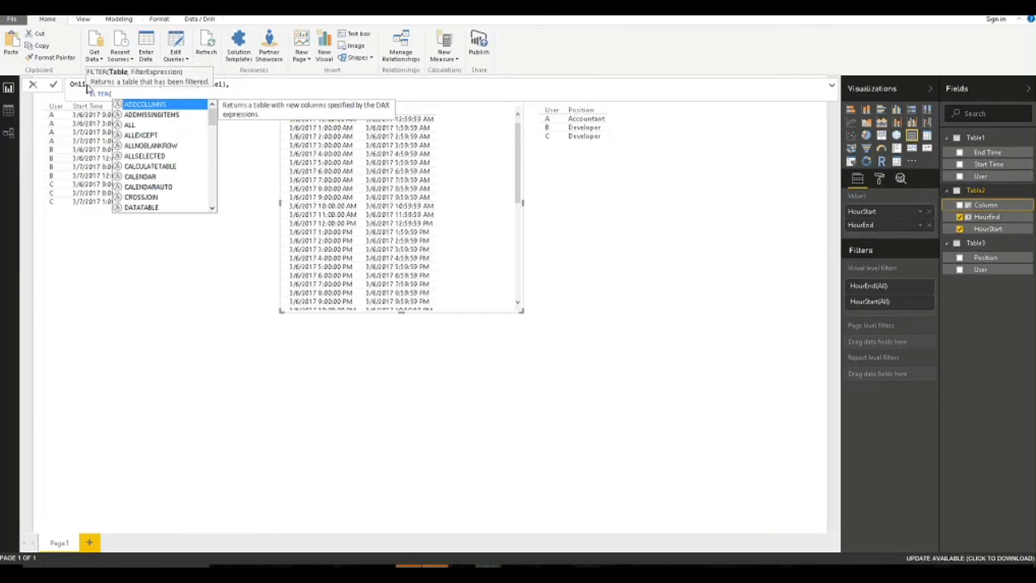
text(Table)
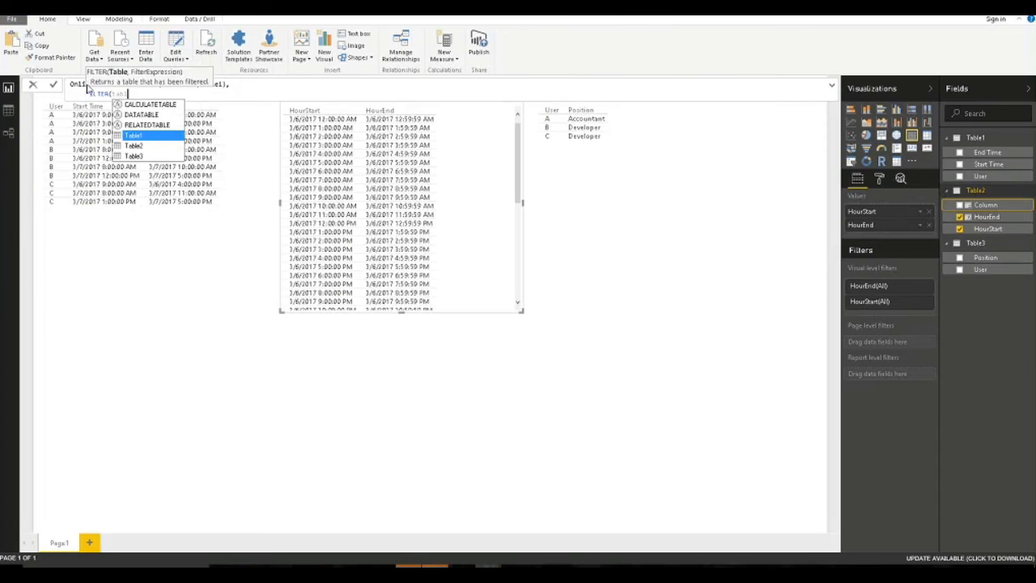
key(Tab)
text(,start)
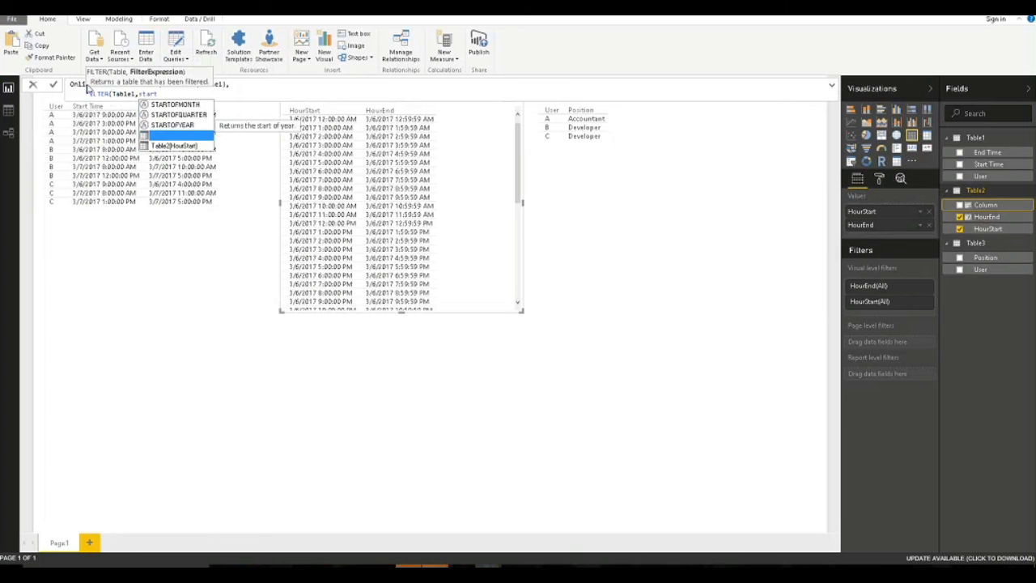
key(Tab)
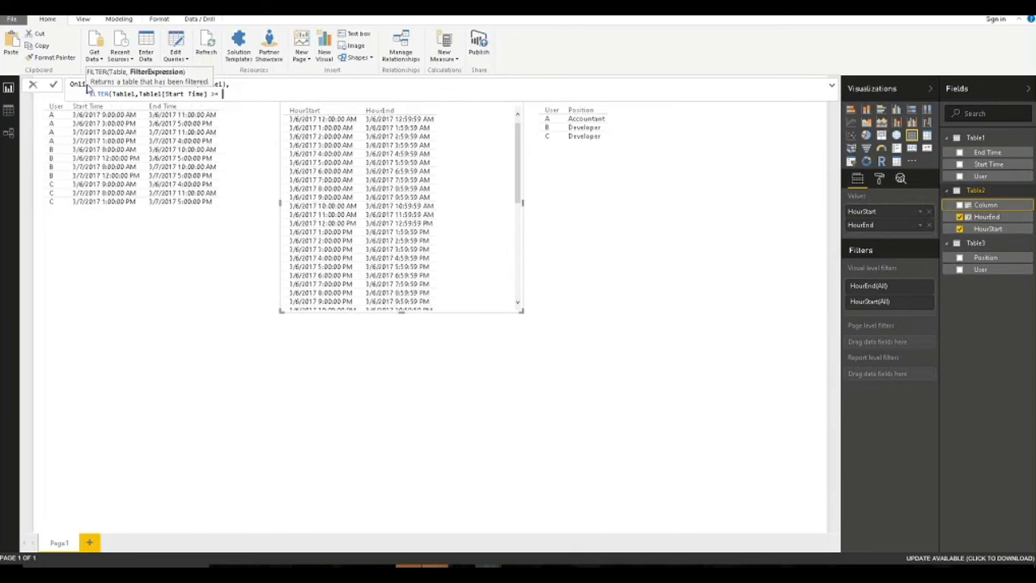
text(start)
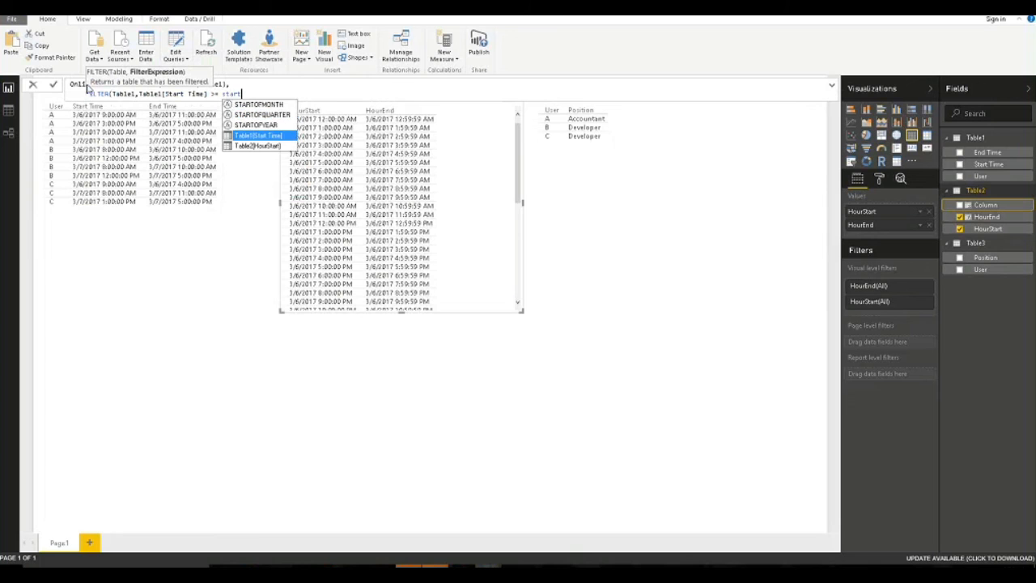
key(Tab)
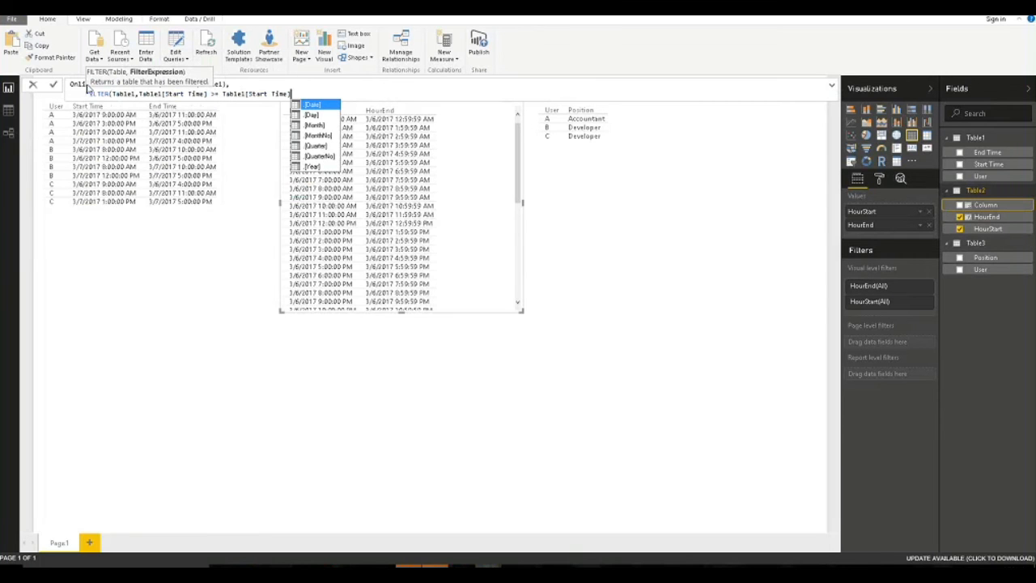
click(167, 94)
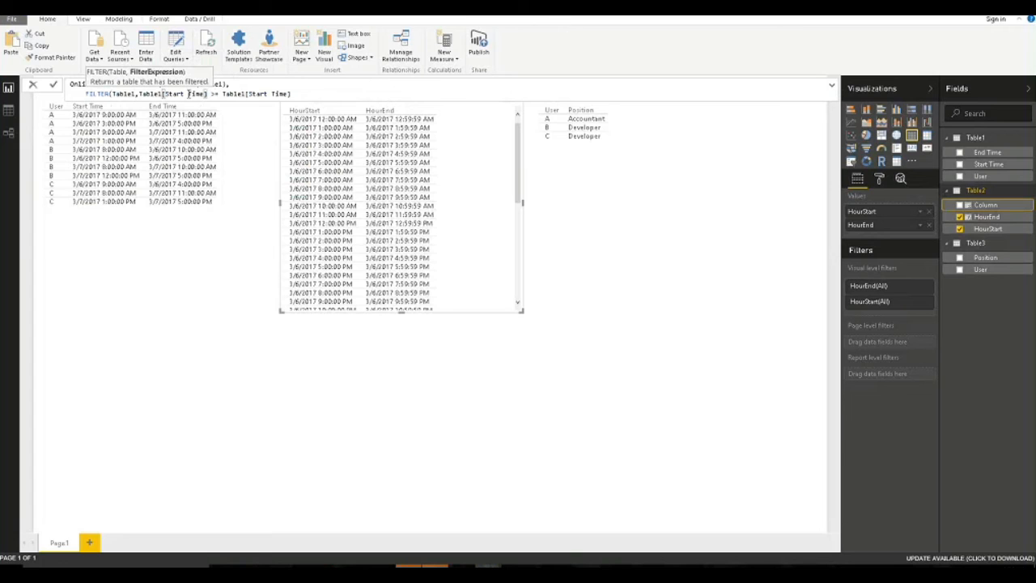
drag(209, 94, 165, 93)
text(2)
key(Down)
key(Tab)
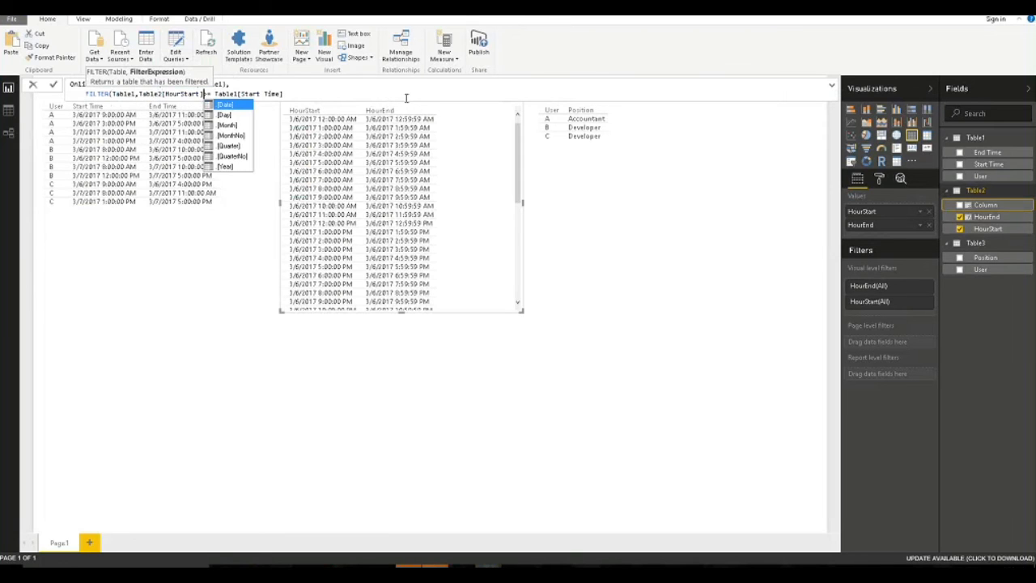
click(341, 94)
Add && Table2[HourEnd] <= Table1[End Time], close the brackets and commit OnlineUsers.
key(shift+Return)
text(&&)
key(shift+Return)
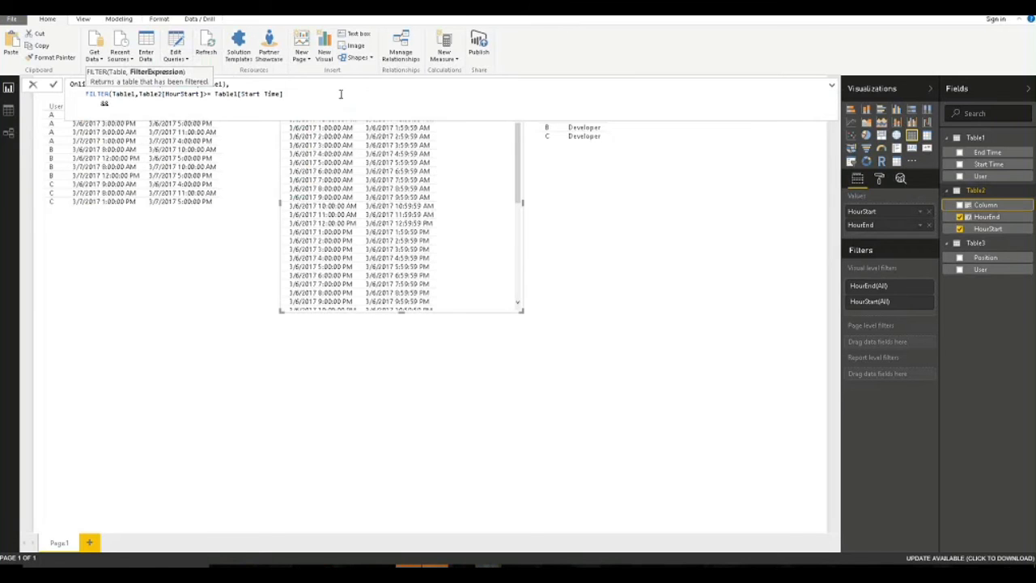
text(Table2[HourEnd])
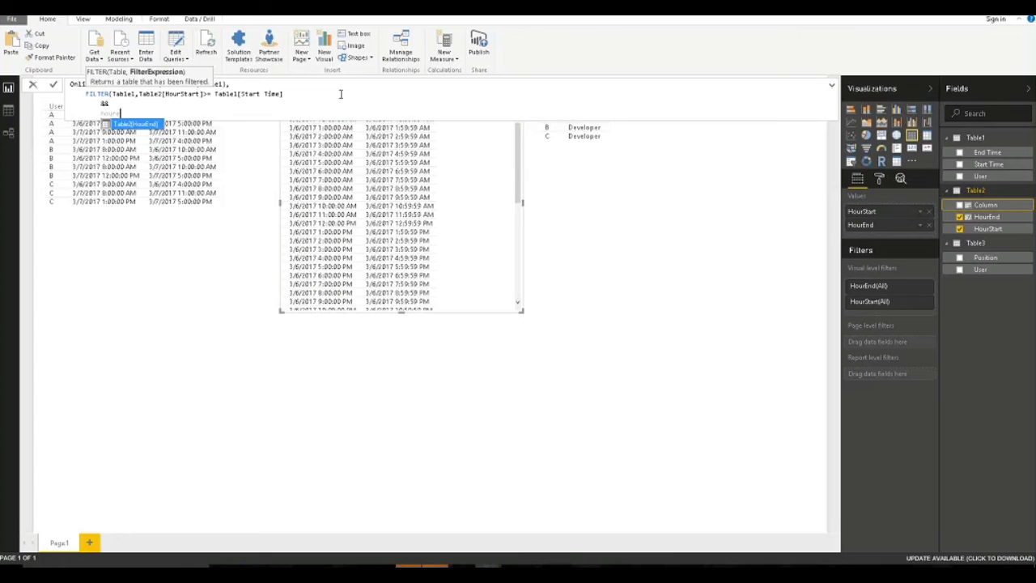
text( <= end)
key(Down)
key(Down)
key(Tab)
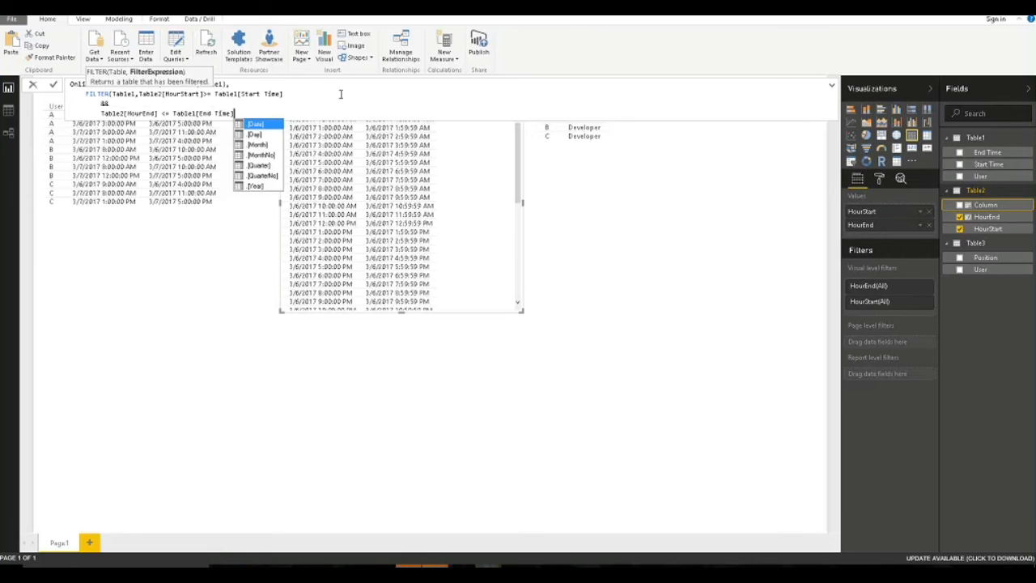
text())
key(shift+Return)
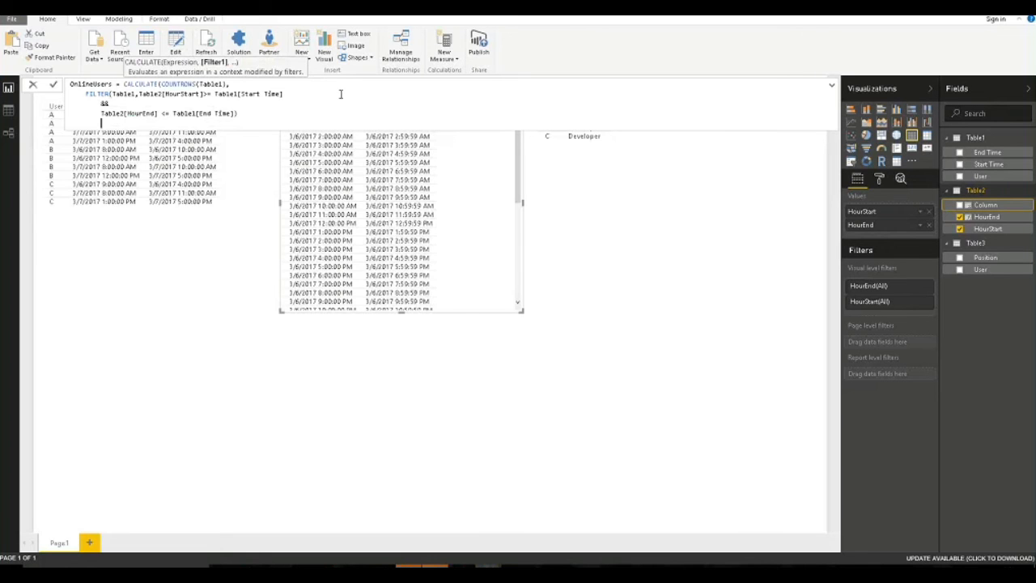
text())
key(Return)
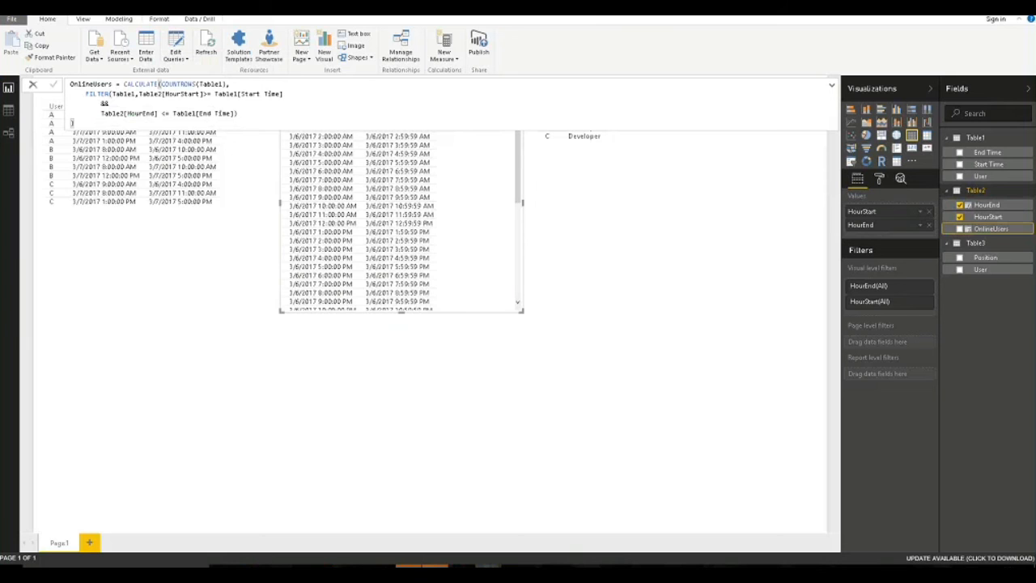
Add OnlineUsers to the hourly table, giving per-hour counts of 1–3 totalling 37.
click(479, 356)
click(475, 222)
click(960, 229)
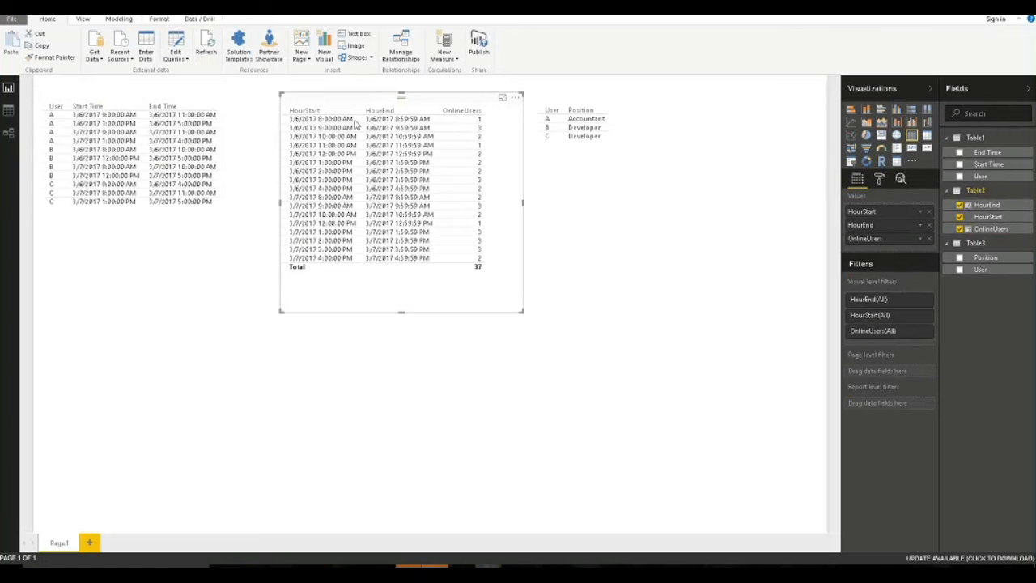
click(647, 235)
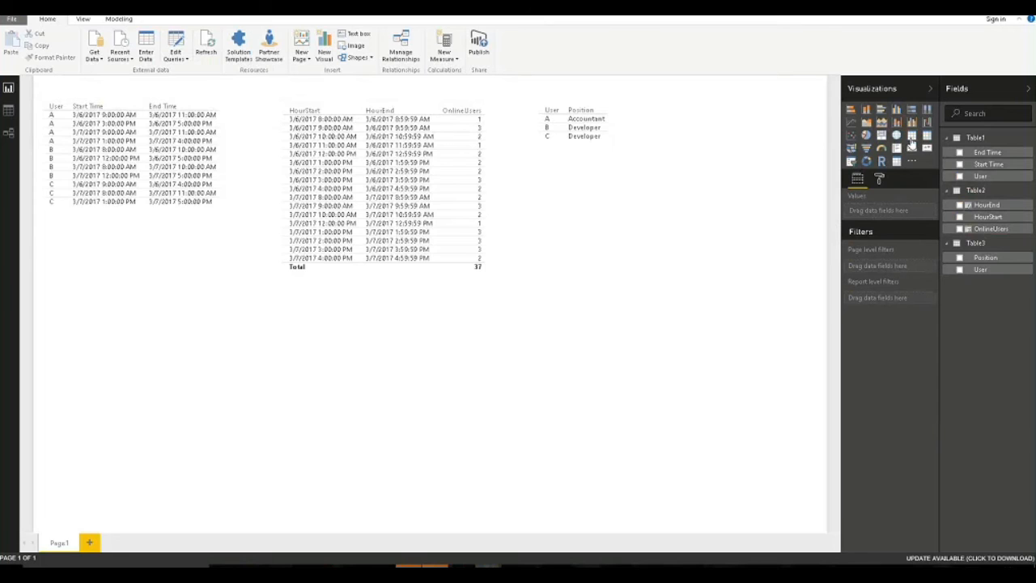
Insert a wide clustered column chart plotting OnlineUsers by plain HourStart below the tables.
click(866, 110)
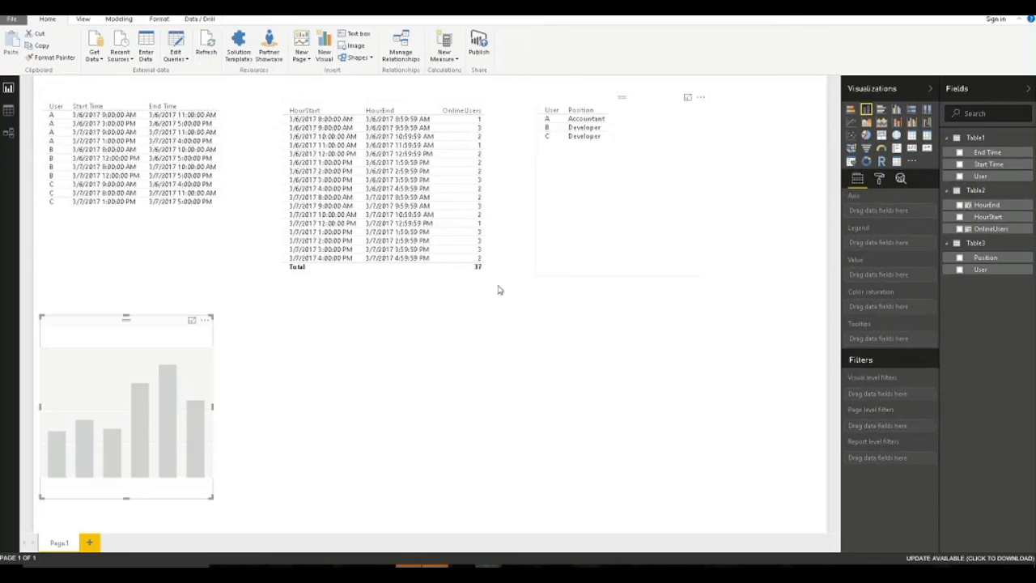
drag(215, 407, 791, 405)
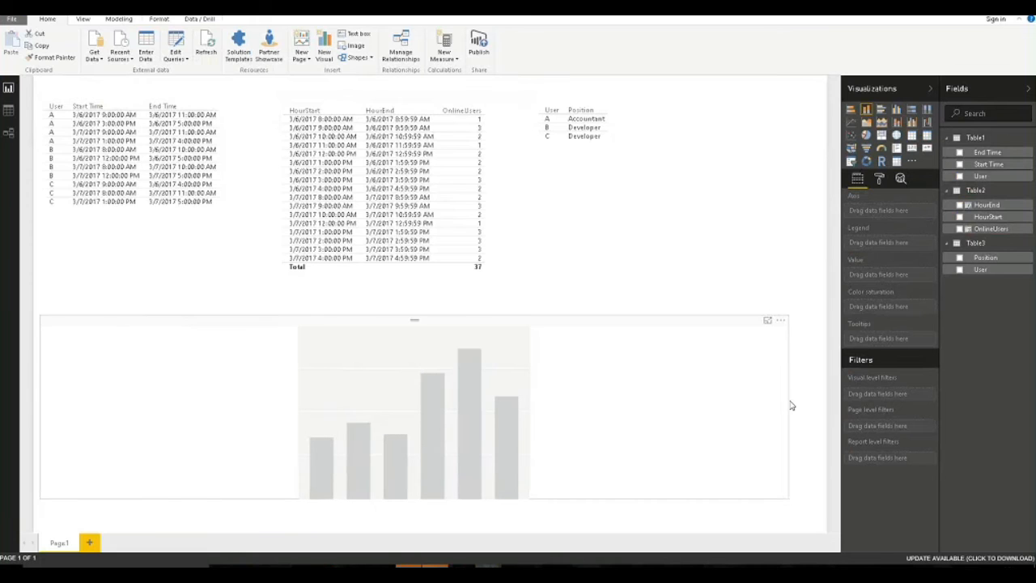
click(814, 380)
click(960, 229)
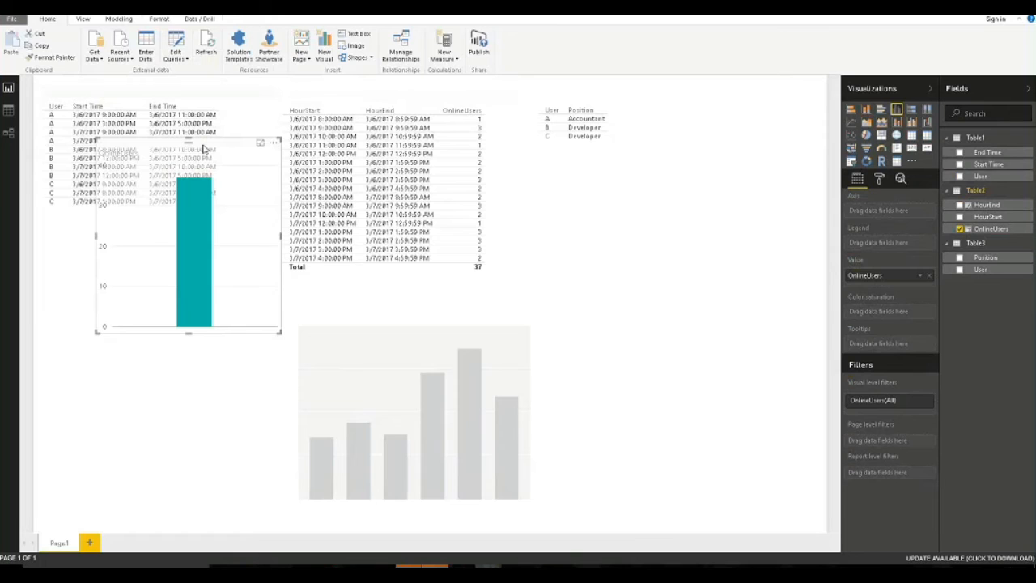
key(Delete)
click(437, 362)
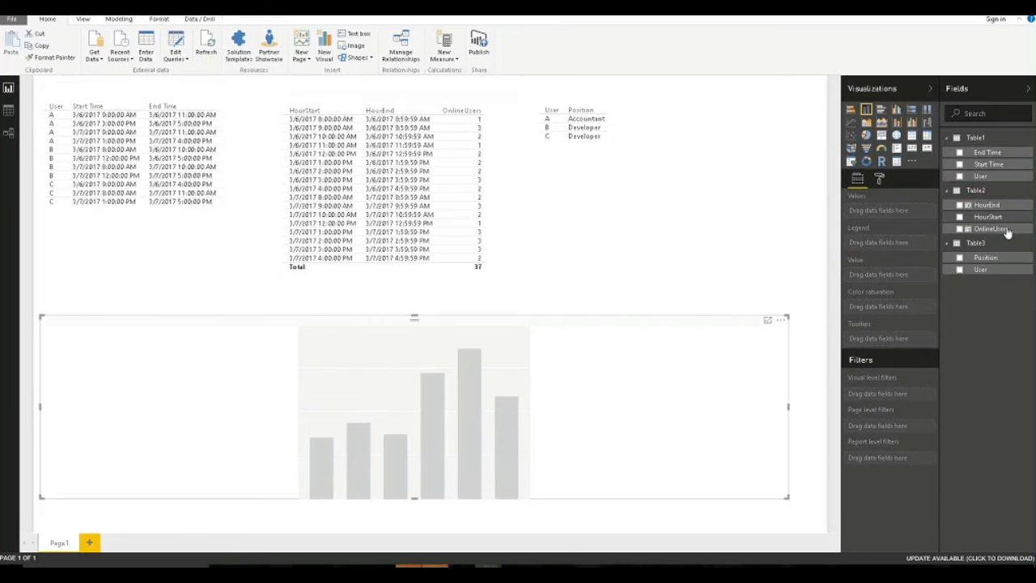
click(960, 230)
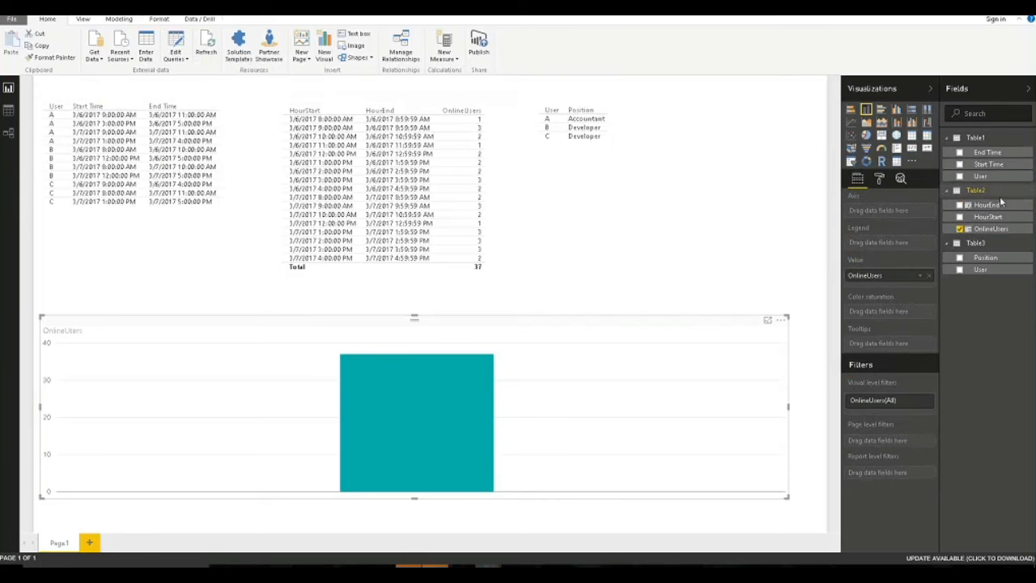
drag(999, 221, 893, 232)
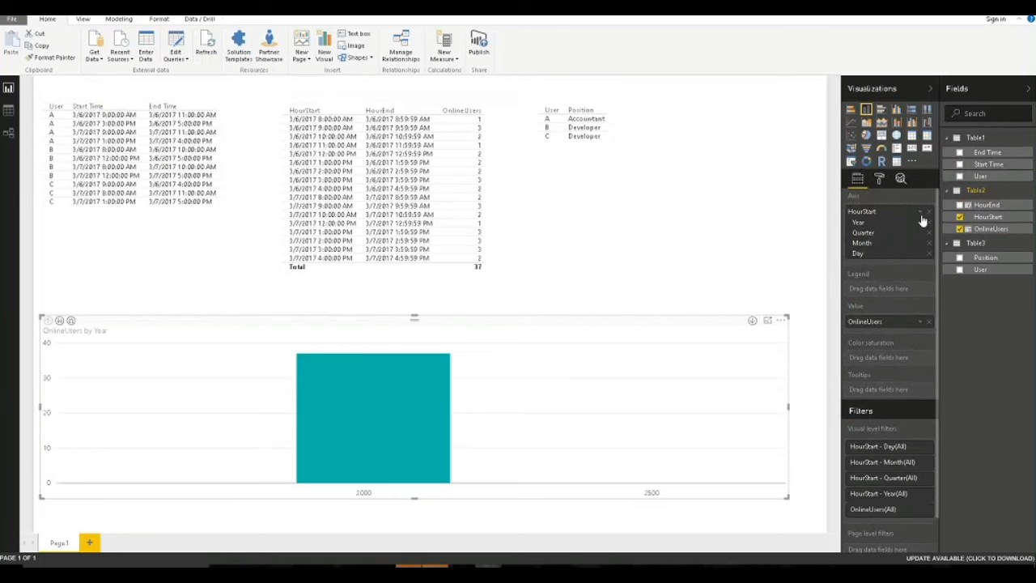
click(920, 212)
click(951, 247)
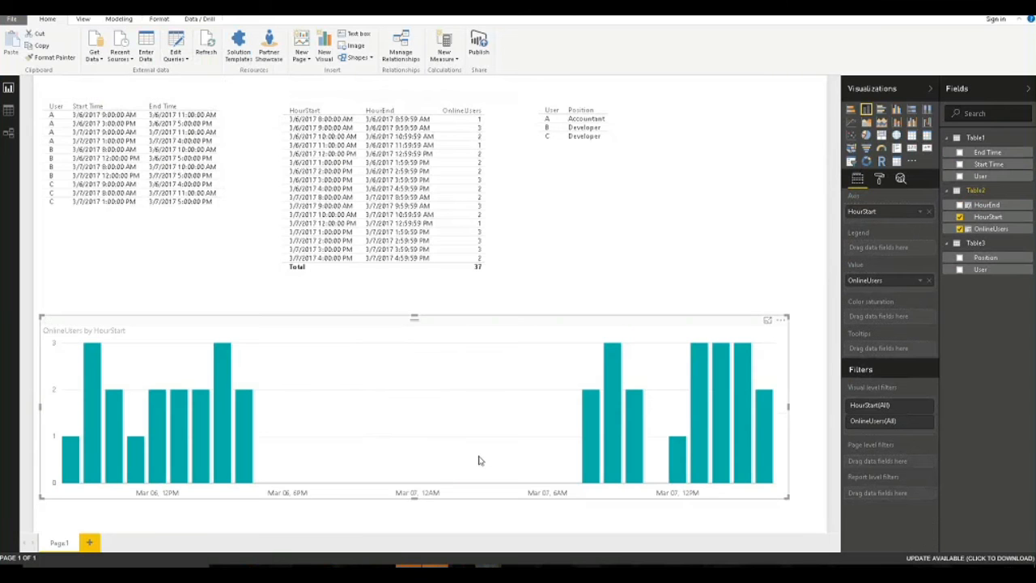
drag(786, 498, 791, 493)
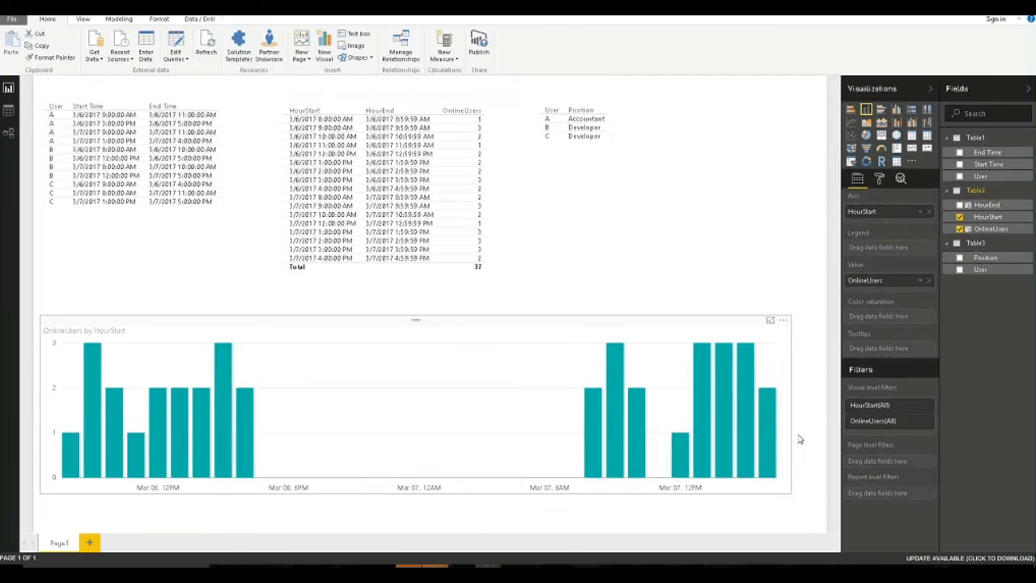
Convert the User and Position table into a pie chart of Count of User by Position.
click(690, 173)
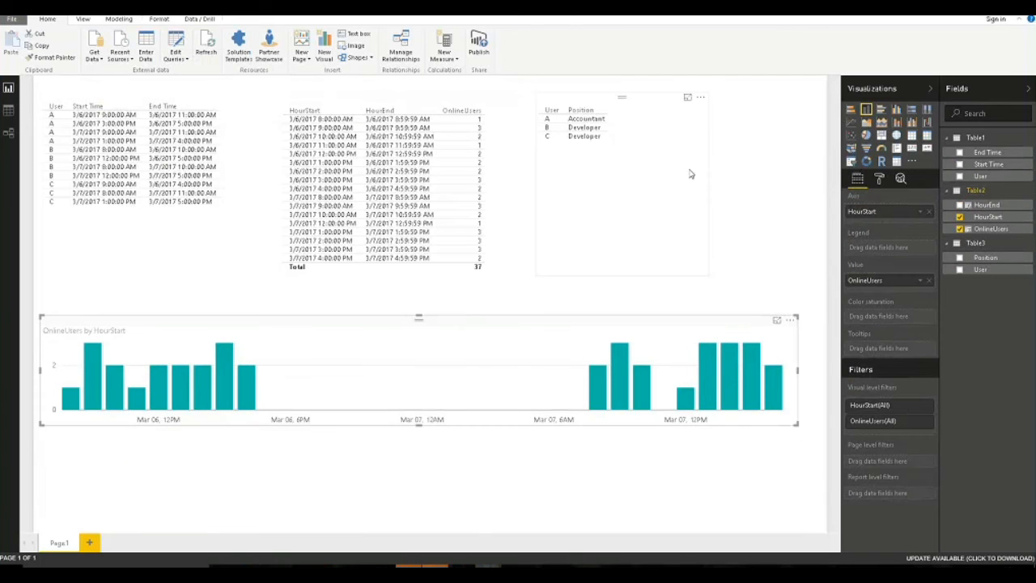
click(867, 135)
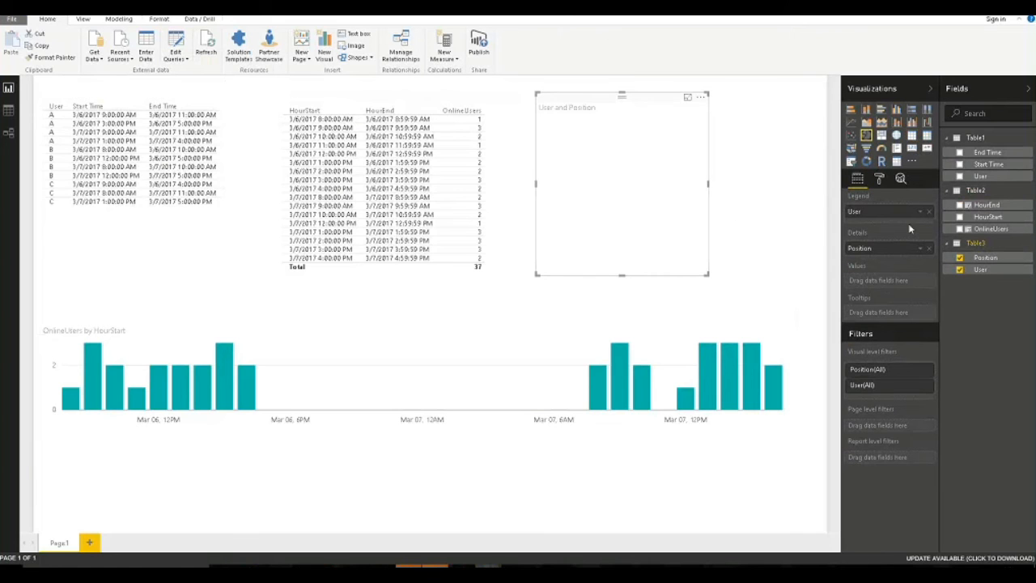
drag(887, 212, 867, 259)
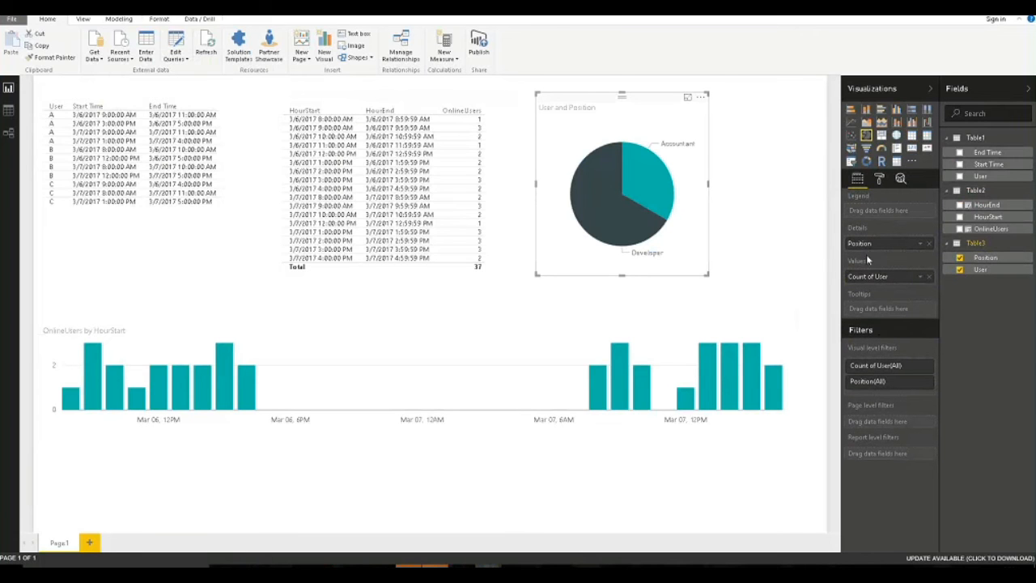
click(475, 506)
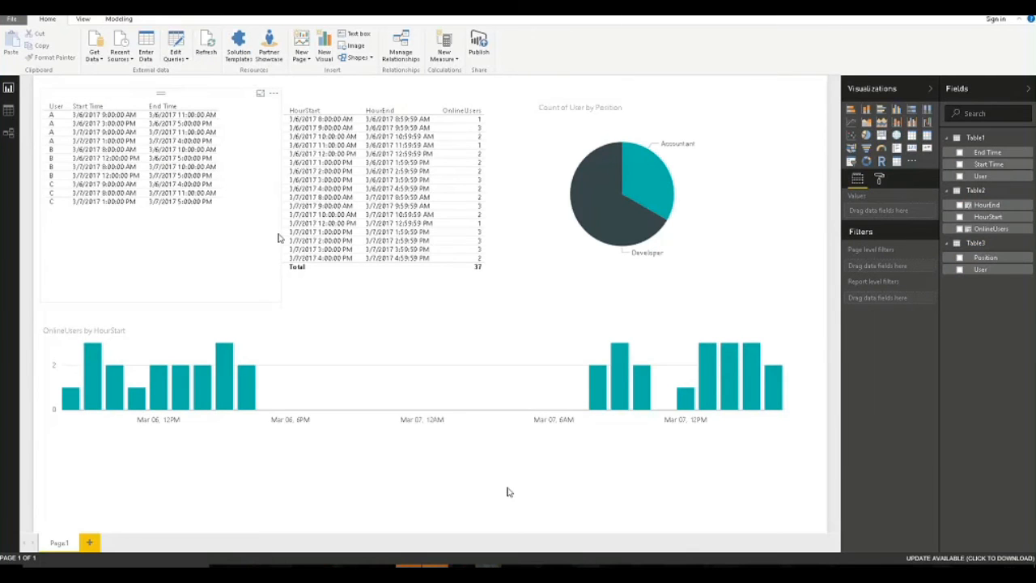
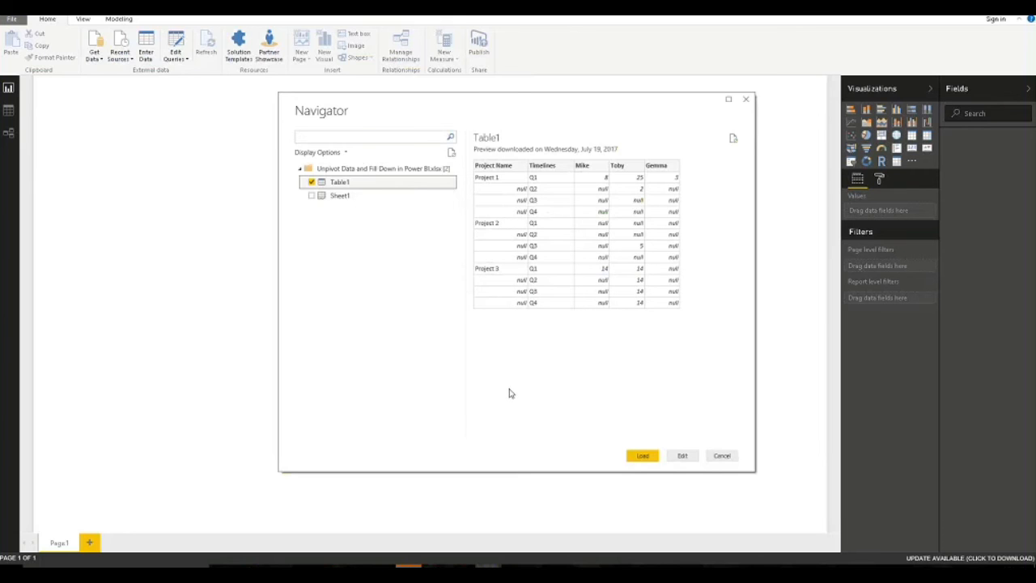
Open Table1 in the Query Editor and dock, resize and reposition its window.
click(682, 456)
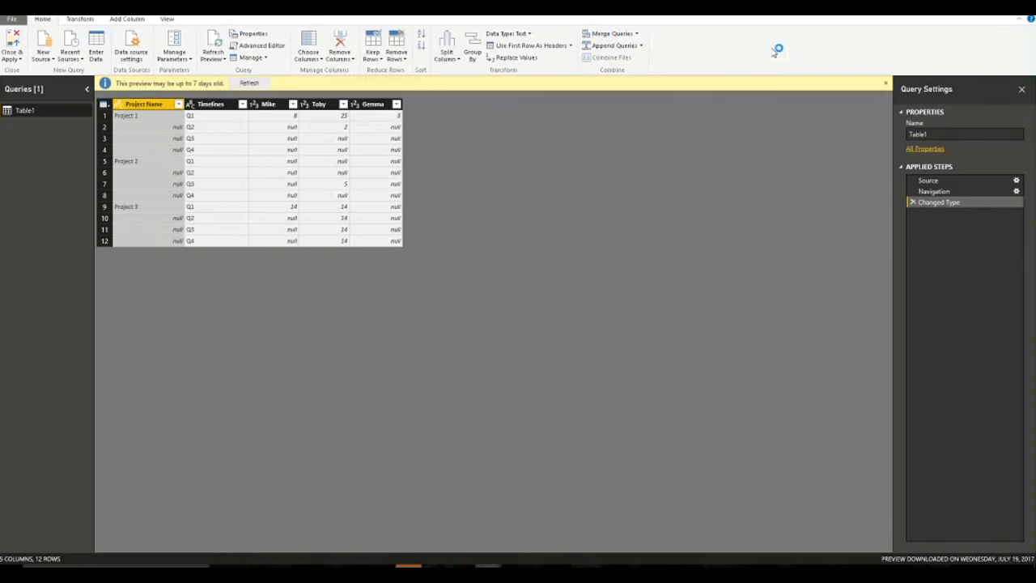
key(super+Left)
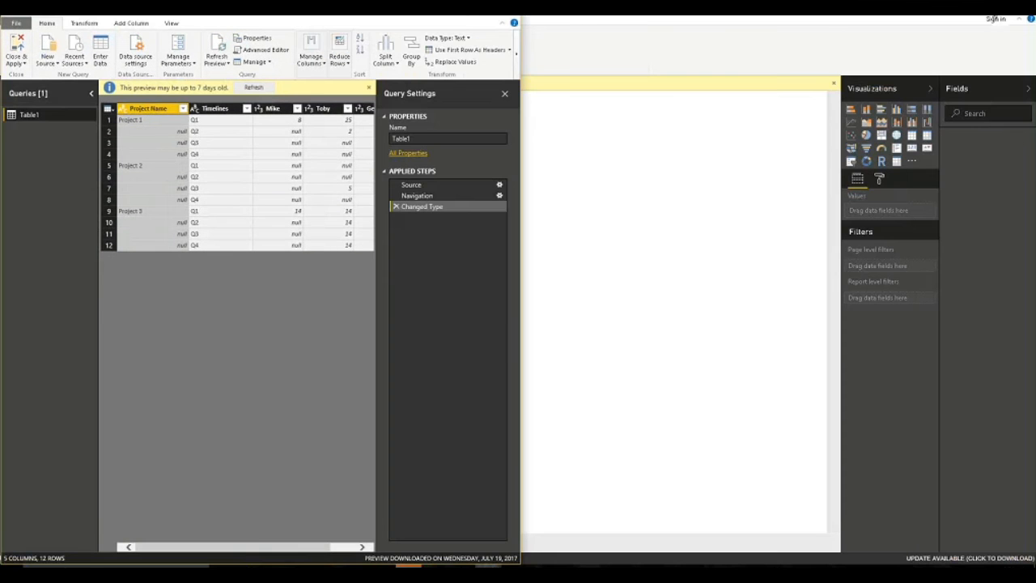
key(super+Down)
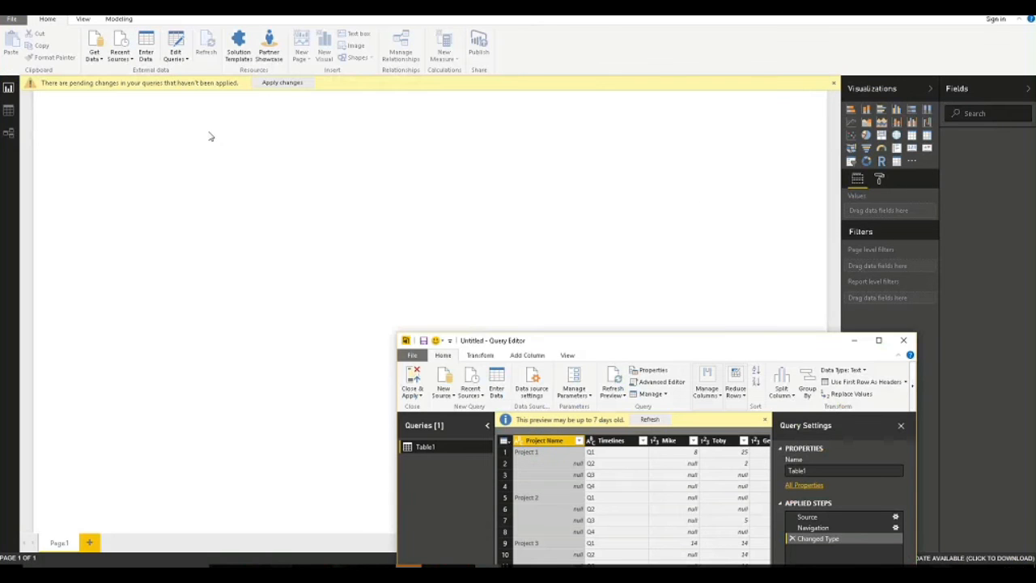
drag(636, 341, 333, 131)
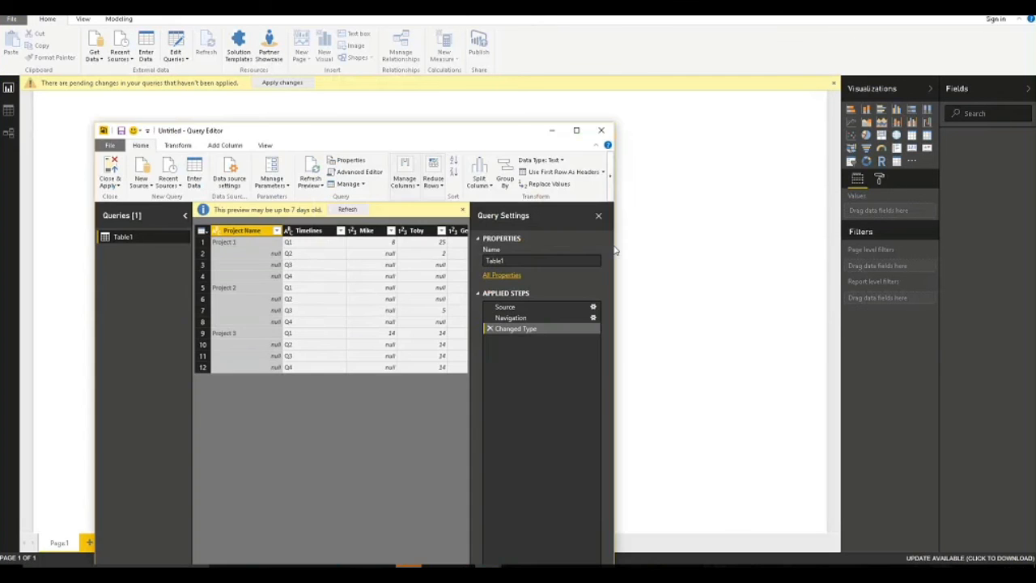
drag(615, 245, 985, 351)
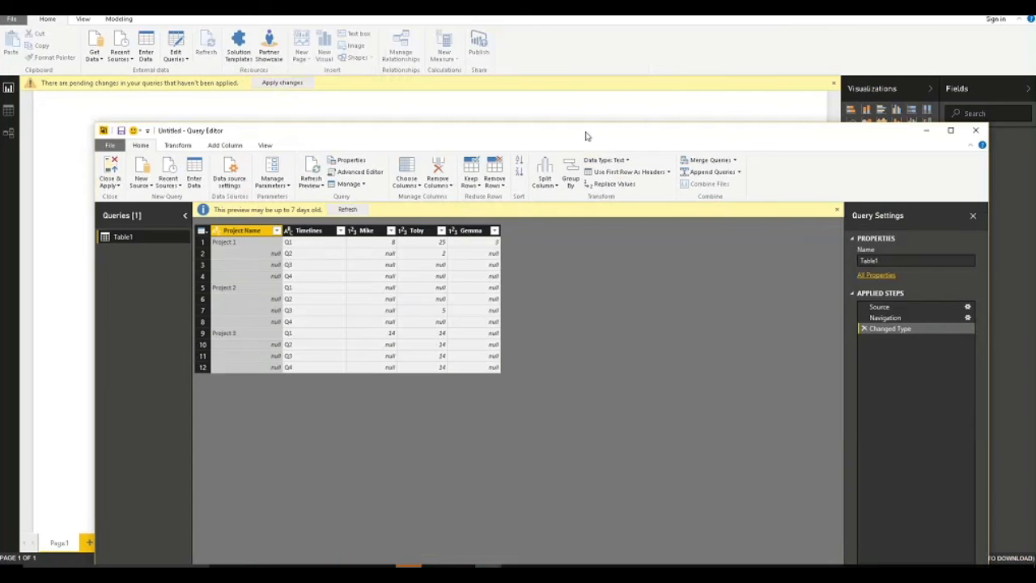
mouse_move(562, 135)
mouse_down()
mouse_move(580, 132)
mouse_move(571, 130)
mouse_up()
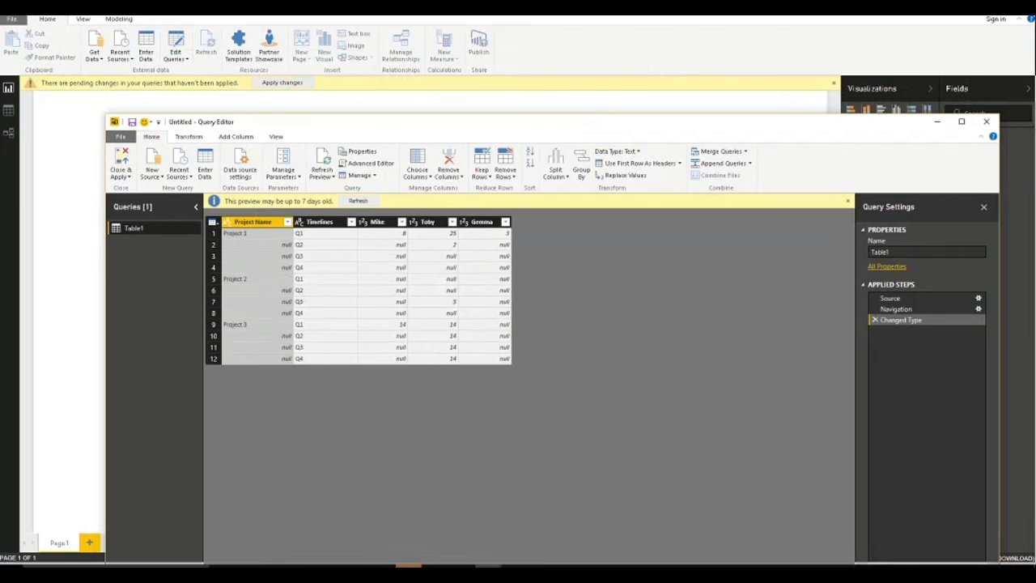
Maximize the Query Editor and fill the Project Name column down so every row has Project 1–3.
double_click(254, 123)
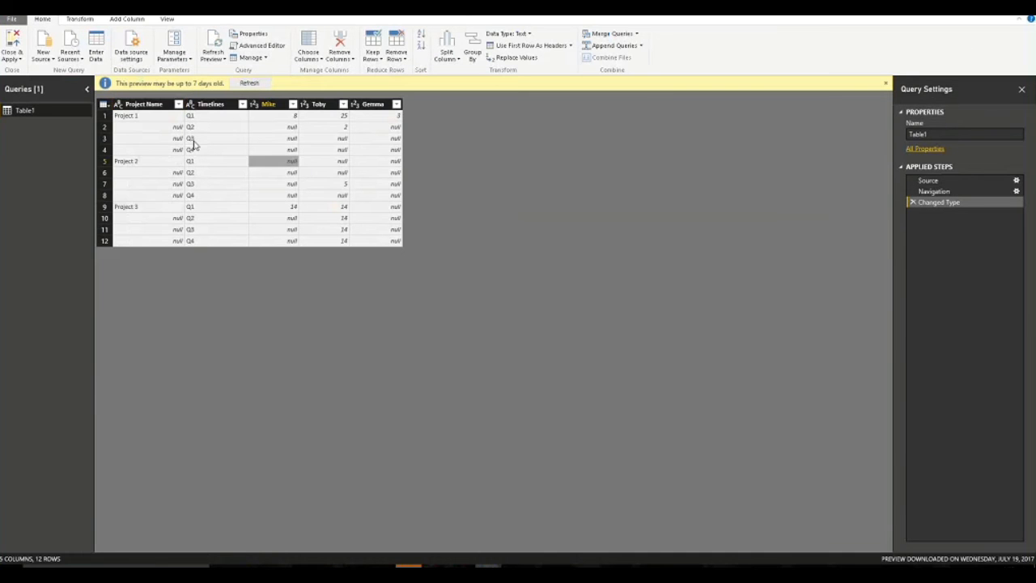
click(264, 162)
click(156, 106)
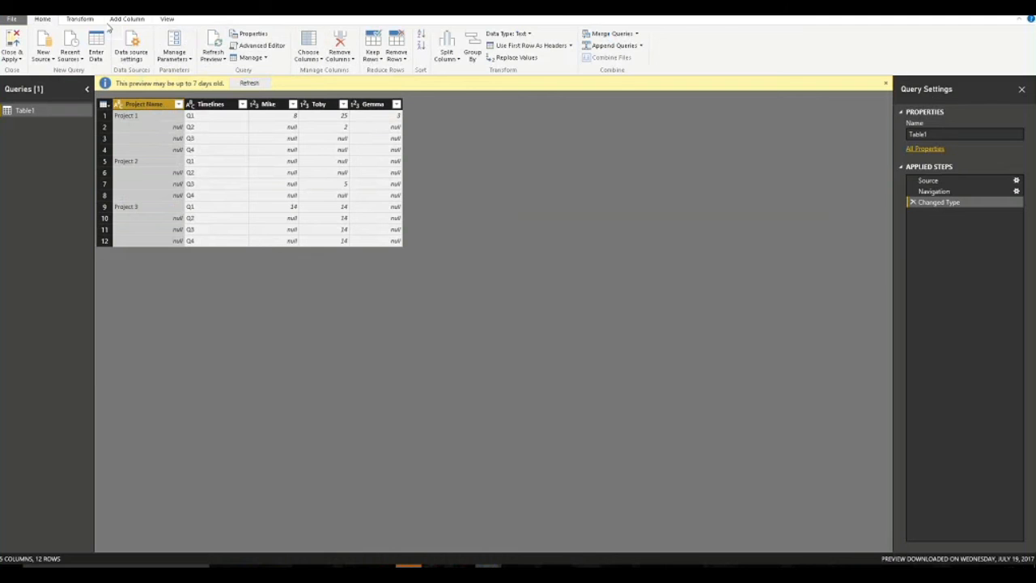
click(83, 20)
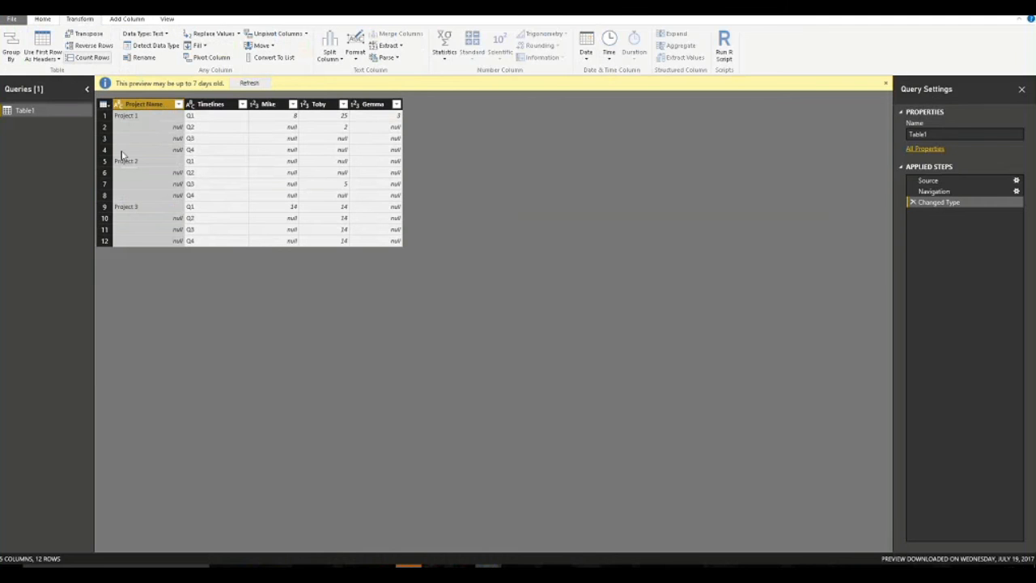
click(204, 46)
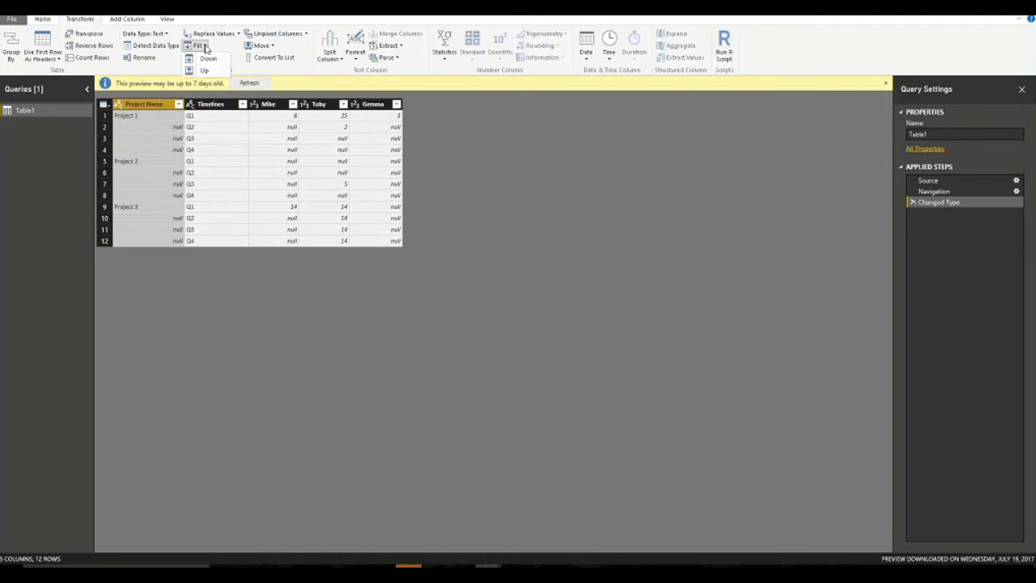
click(208, 59)
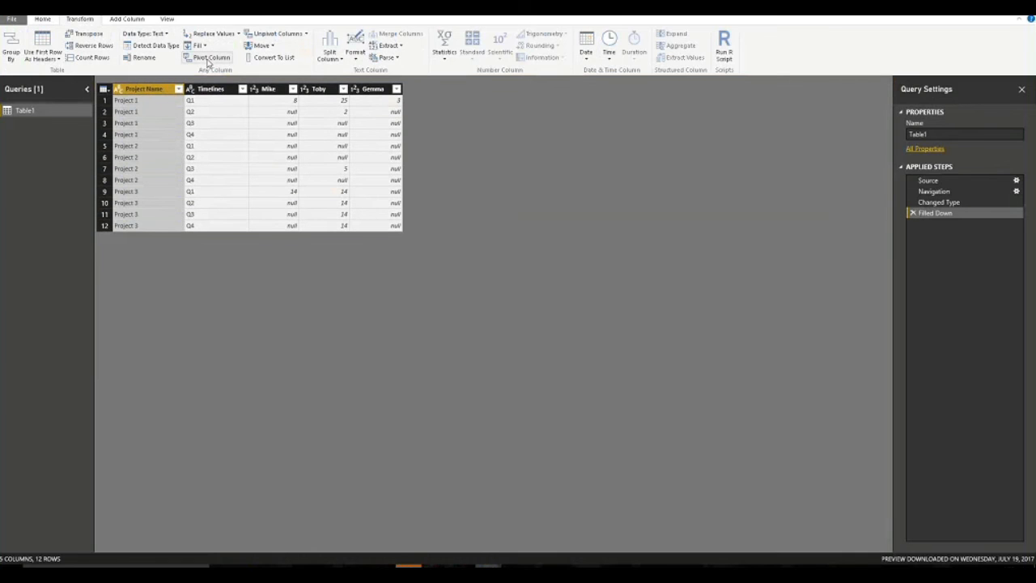
Select the Mike through Gemma columns and unpivot them into Attribute and Value rows.
click(136, 102)
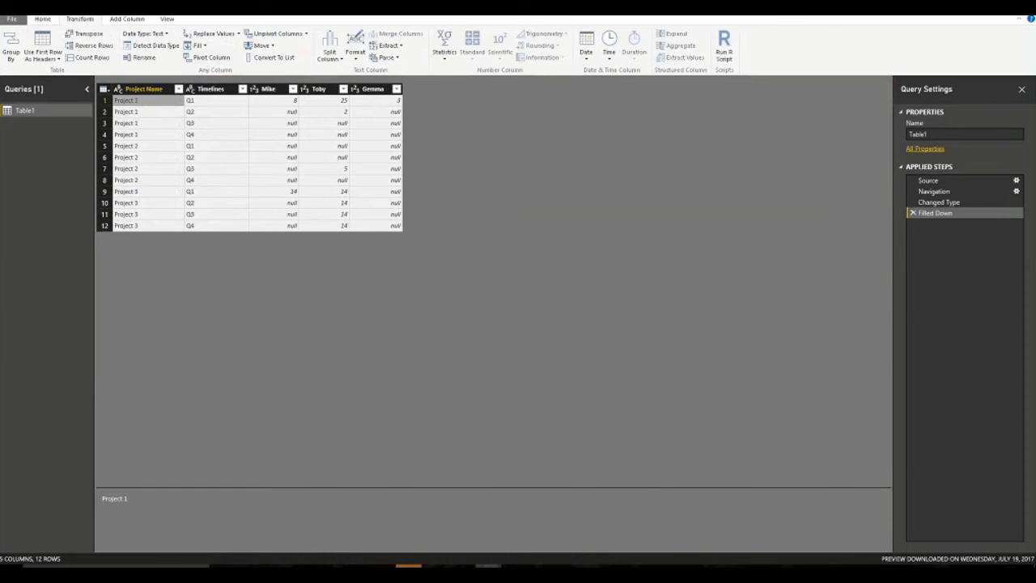
click(273, 89)
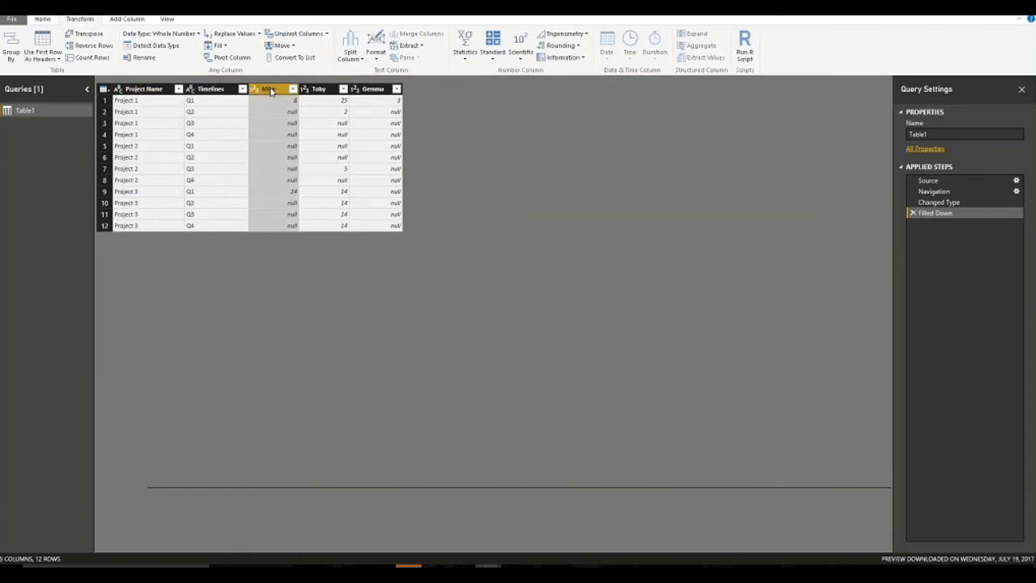
shift+click(383, 95)
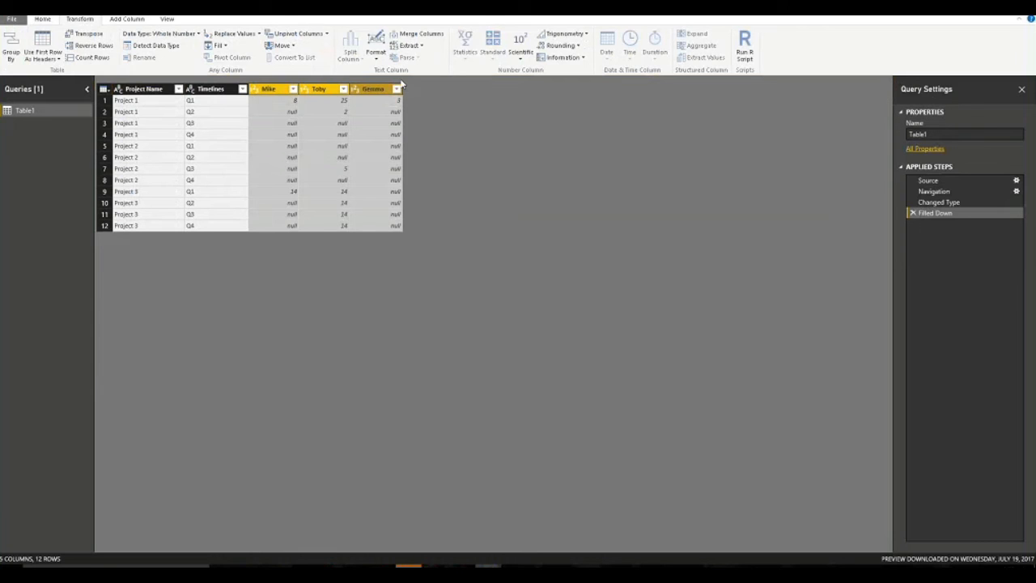
click(289, 37)
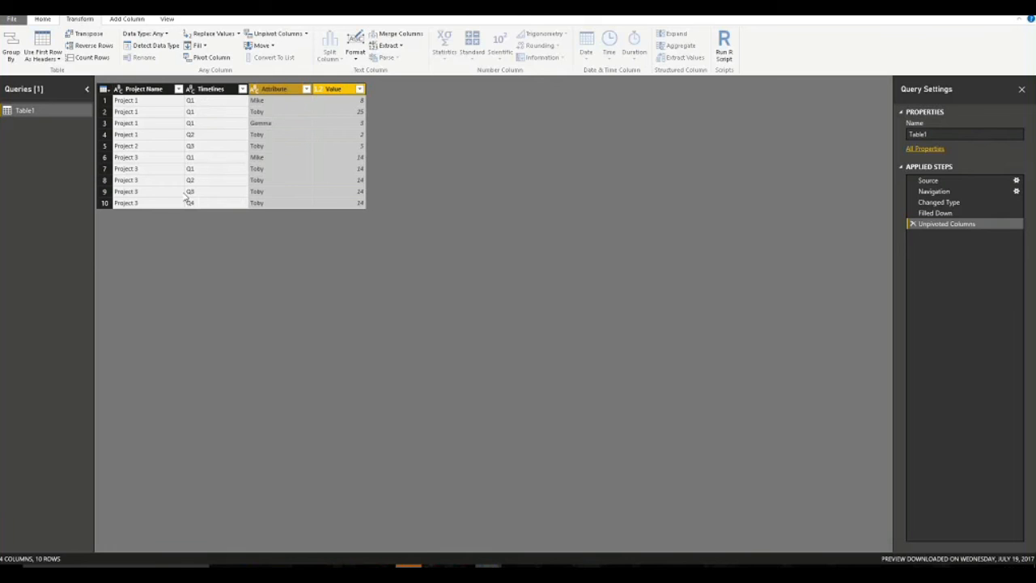
click(305, 147)
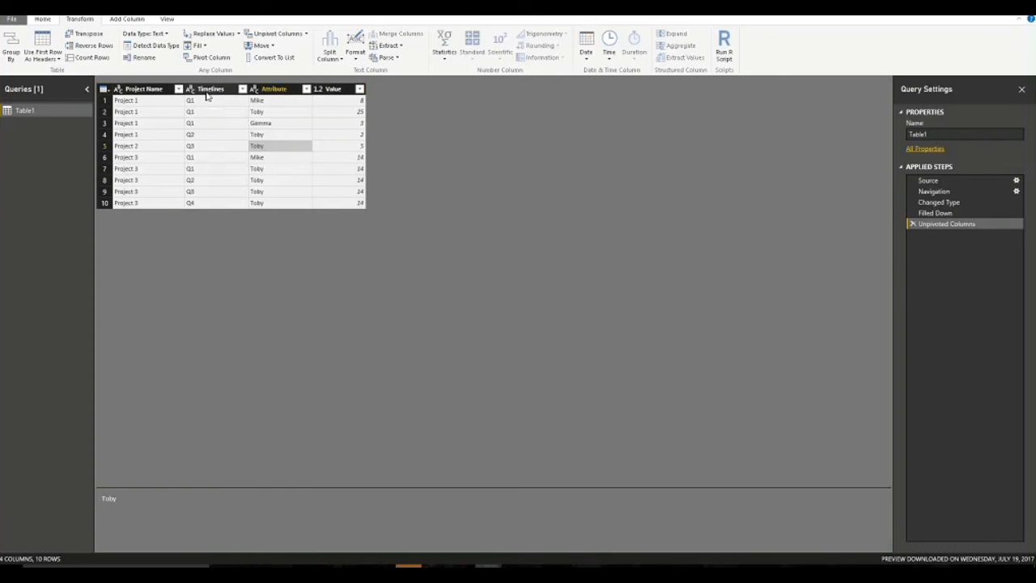
Rename the Attribute column to Worker and the Value column to Days.
click(283, 89)
right_click(283, 90)
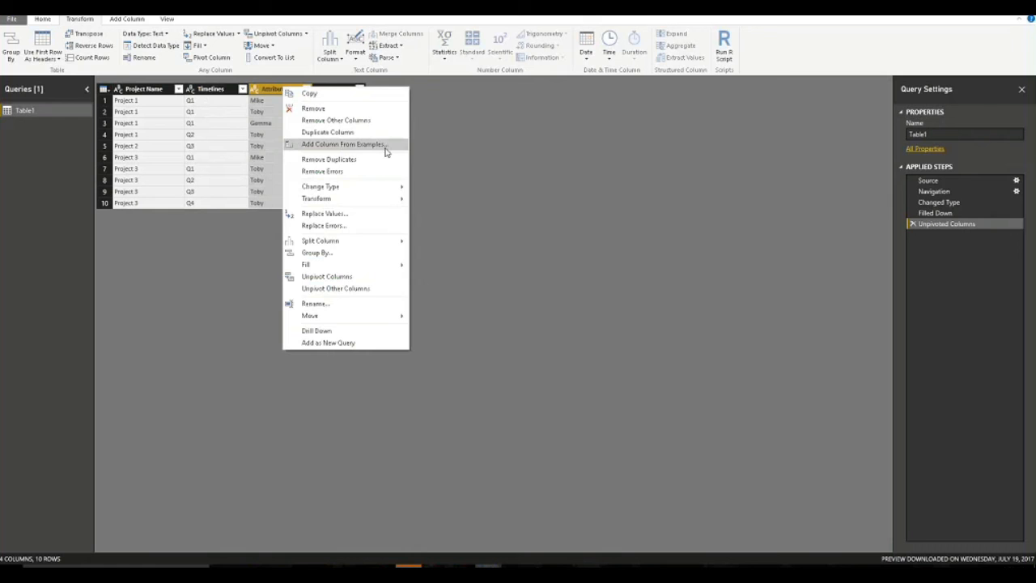
click(347, 303)
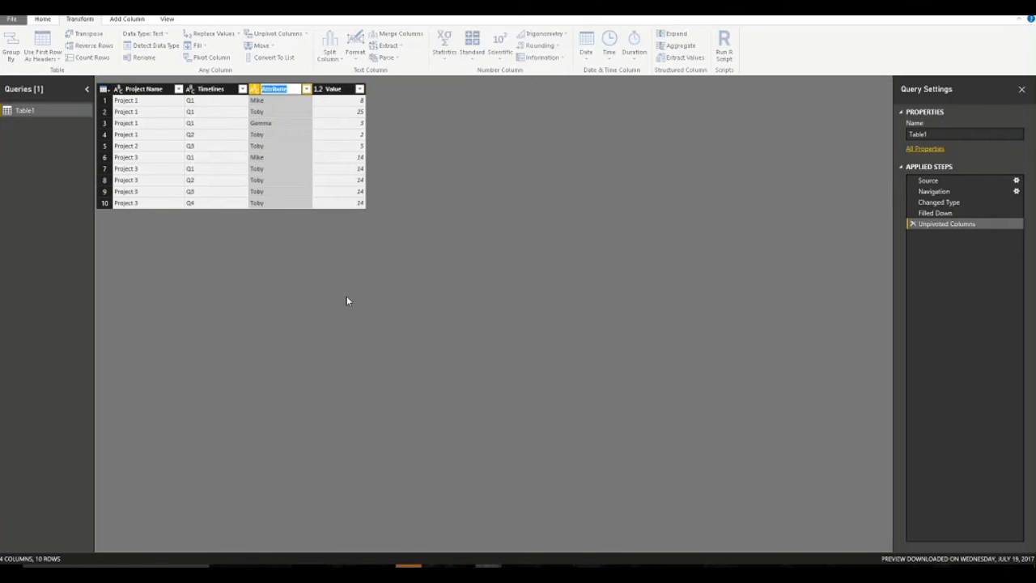
text(Worker)
key(Return)
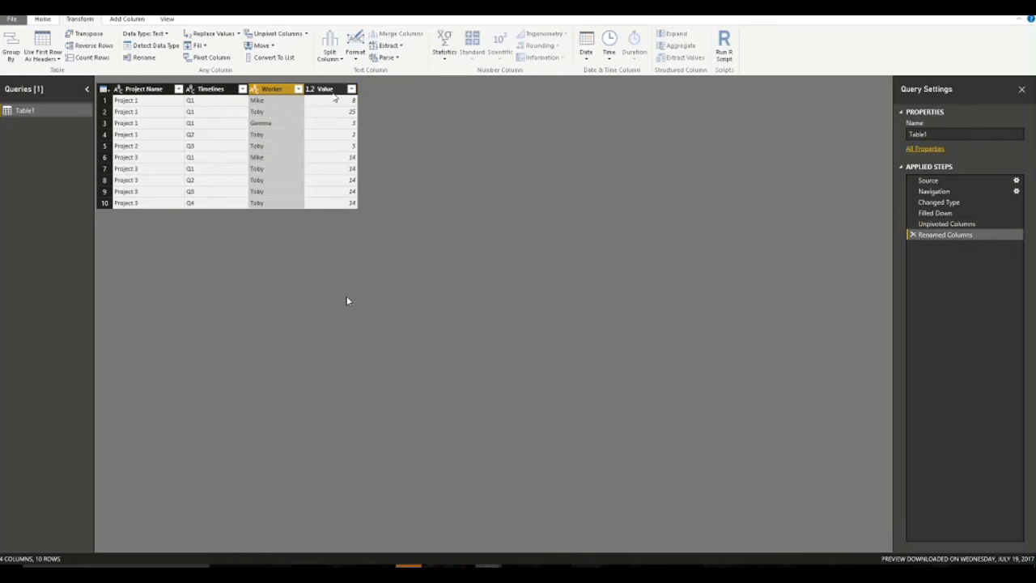
right_click(338, 93)
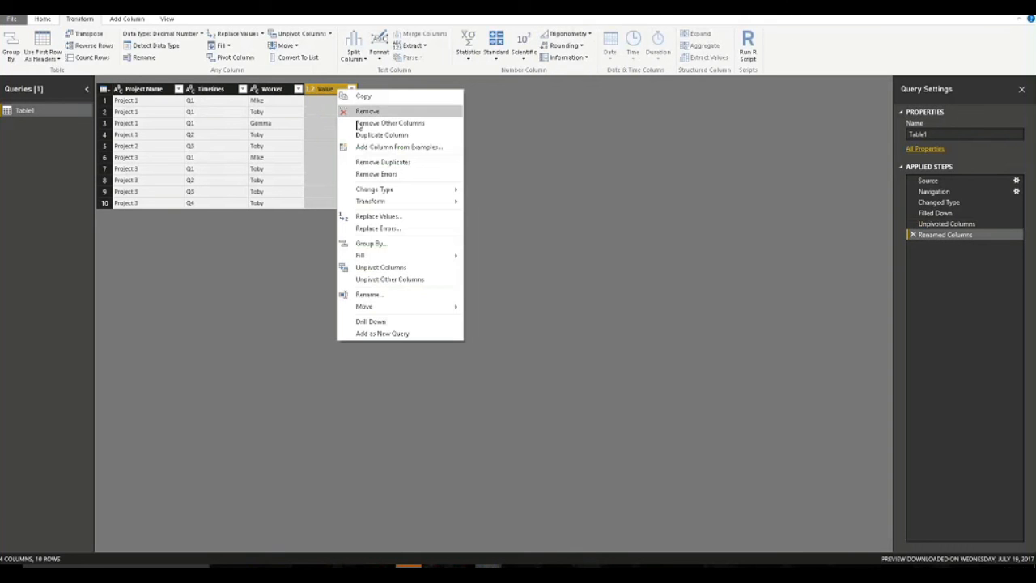
click(376, 296)
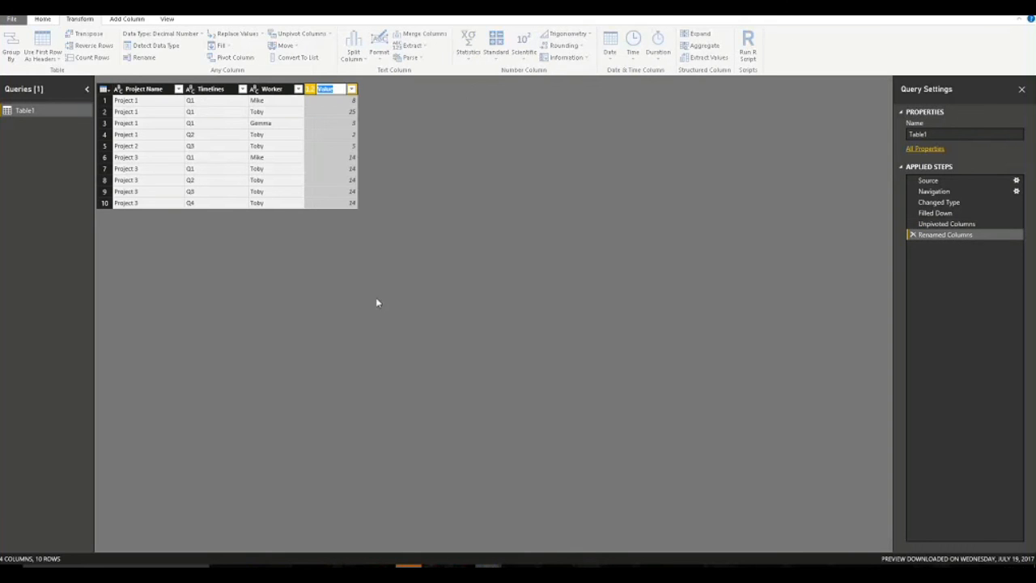
text(Hours)
key(Return)
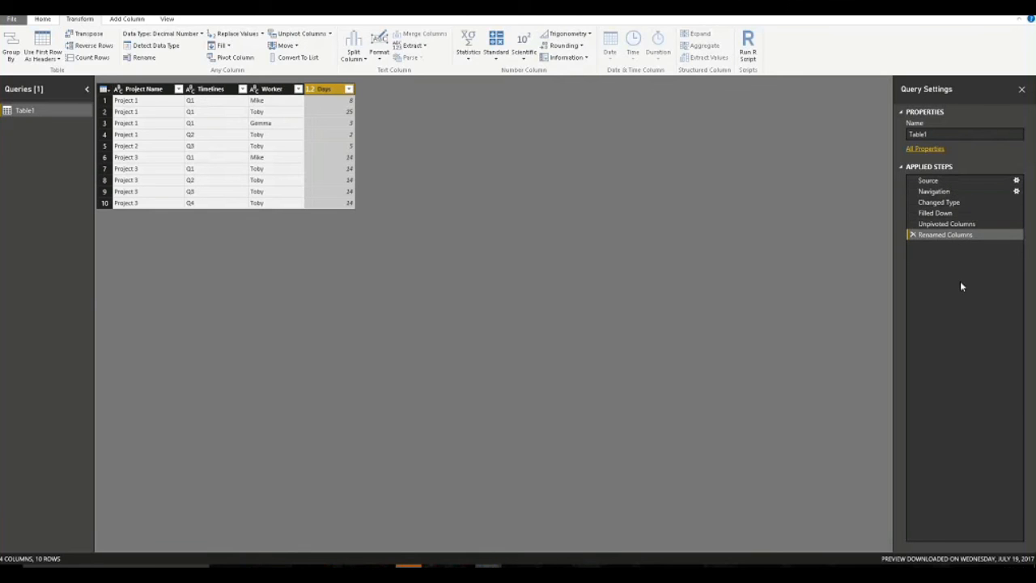
click(939, 203)
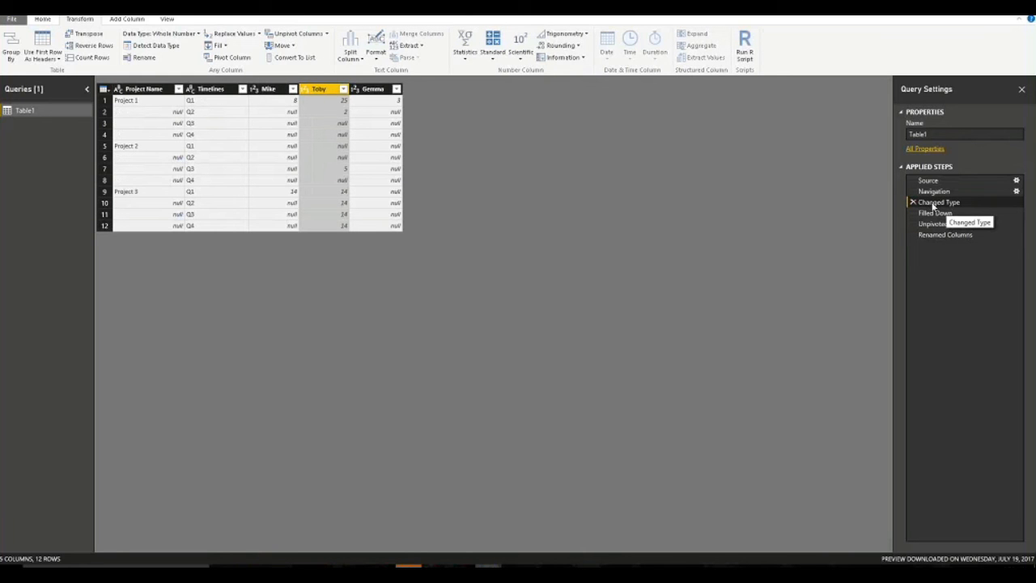
click(941, 213)
click(941, 202)
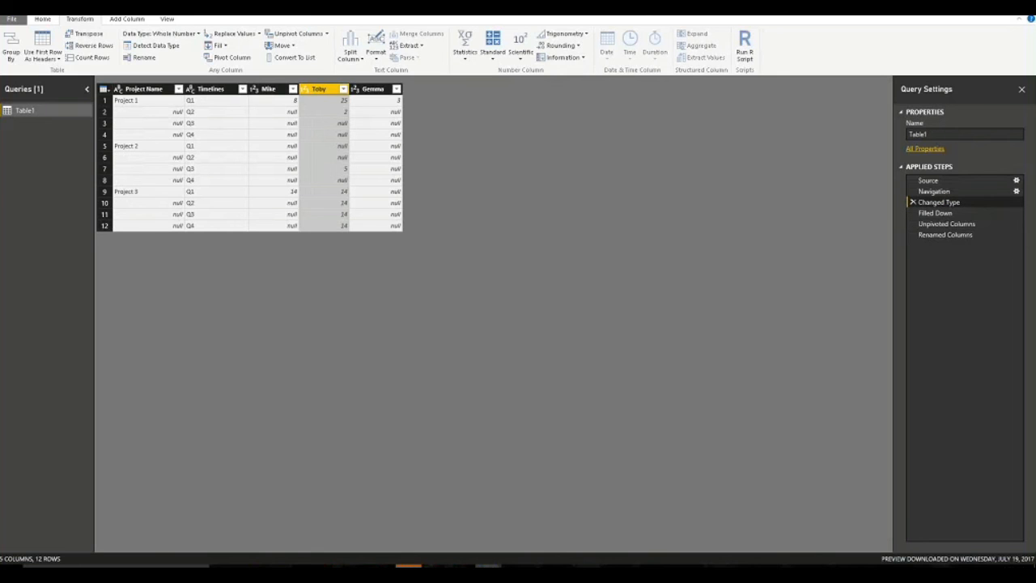
click(937, 213)
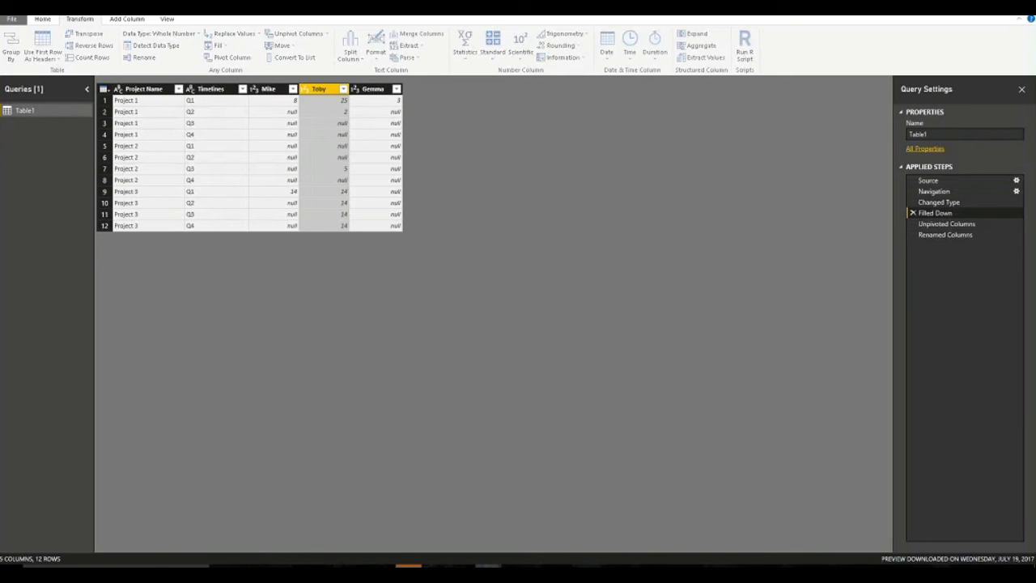
click(954, 224)
click(948, 235)
click(947, 224)
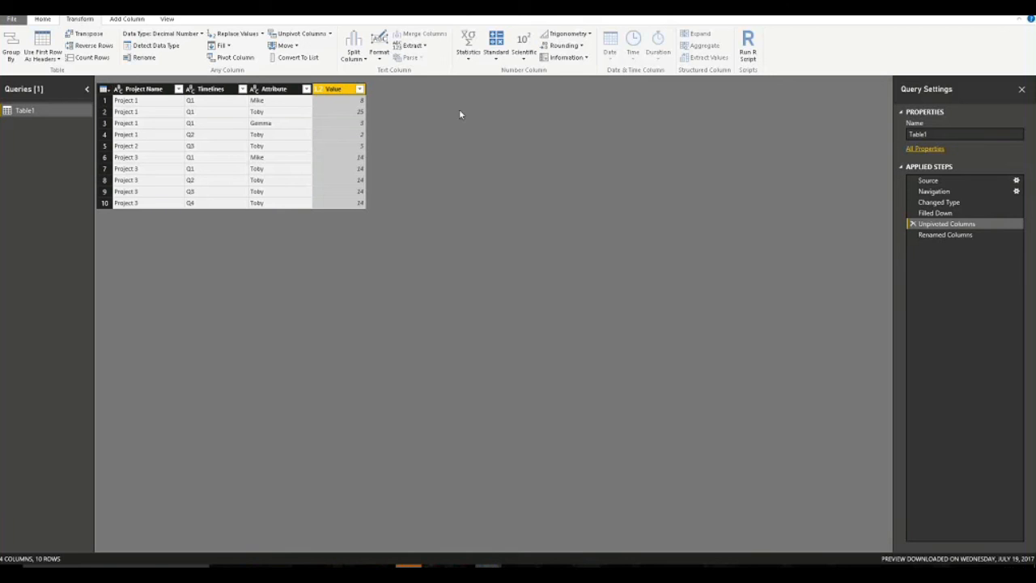
click(981, 235)
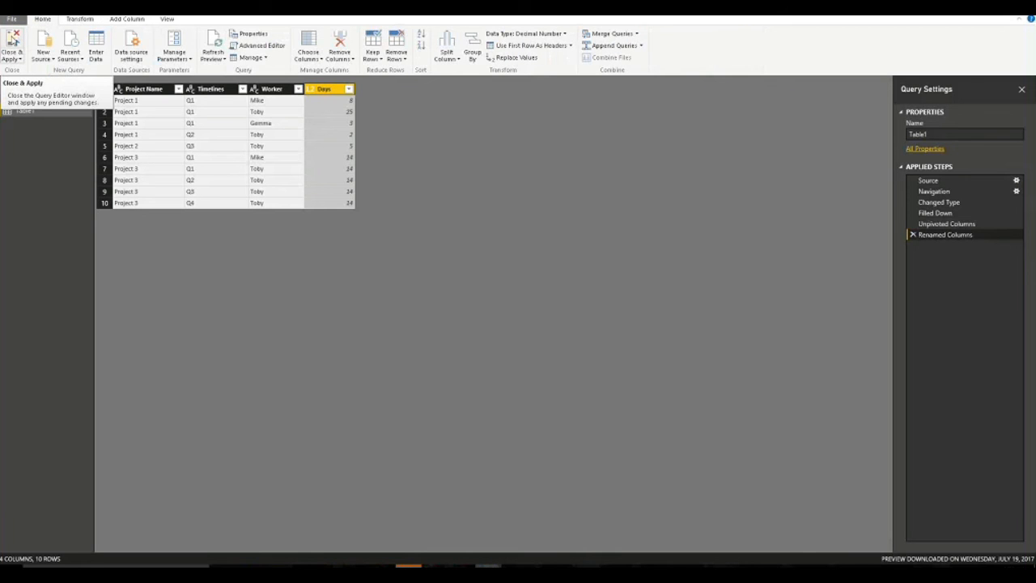
Apply the query, add a fitted table of Days per Project Name (total 113), and place an empty pie chart.
click(14, 38)
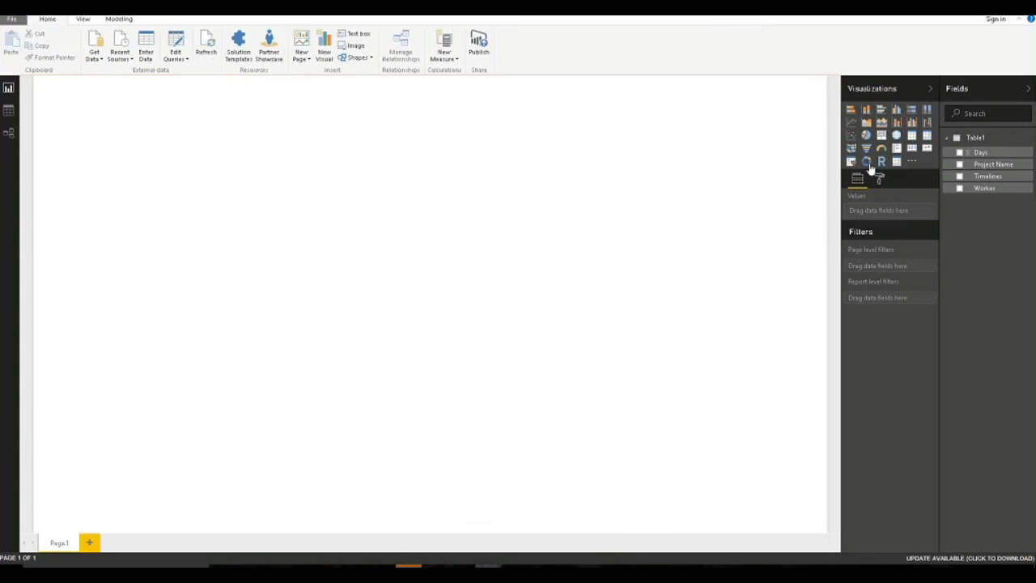
click(912, 135)
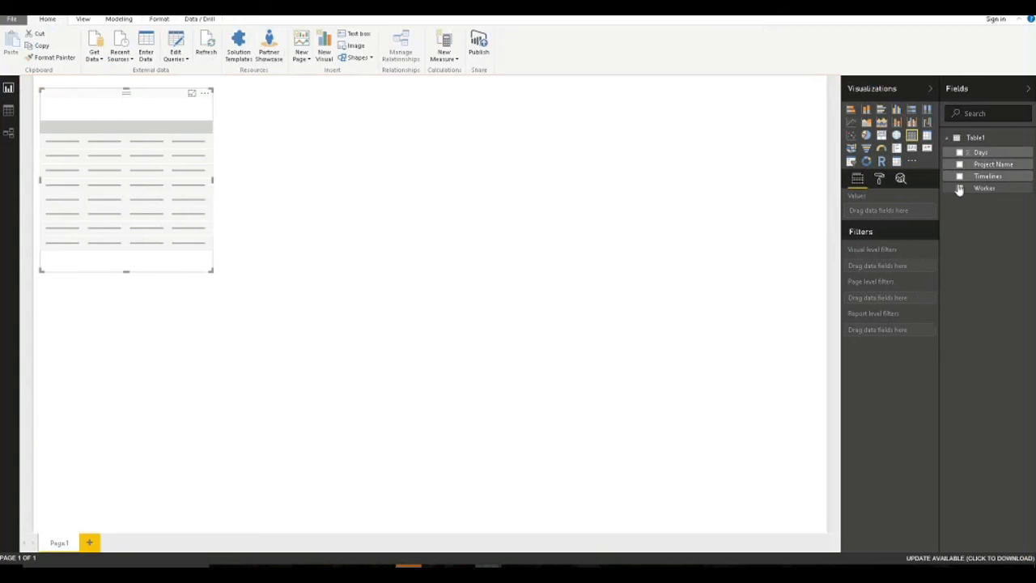
click(961, 165)
click(960, 153)
drag(209, 268, 194, 165)
click(222, 208)
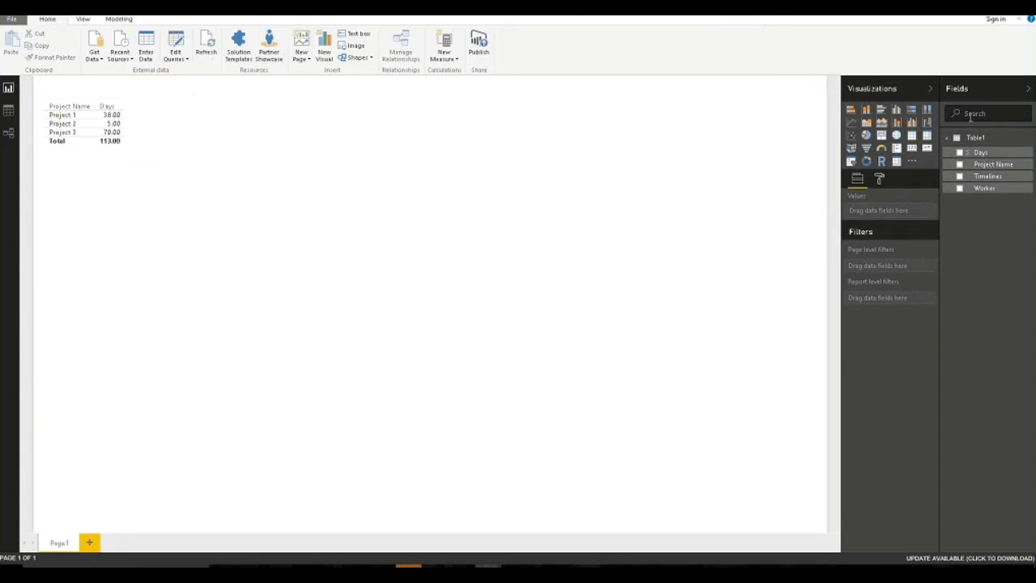
click(867, 136)
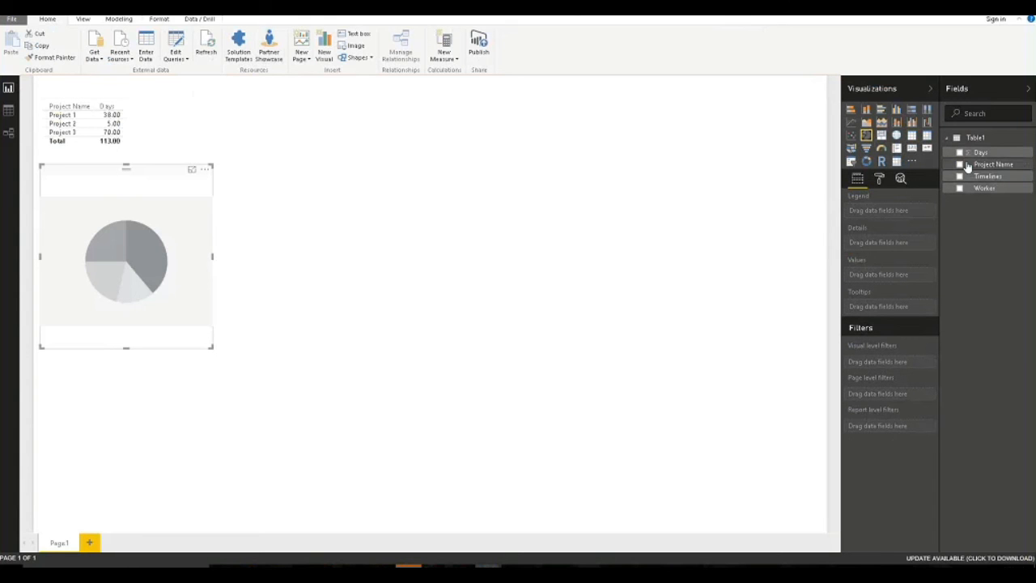
Fill the pie with Days by Project Name and add a second pie of Days by Worker.
click(960, 165)
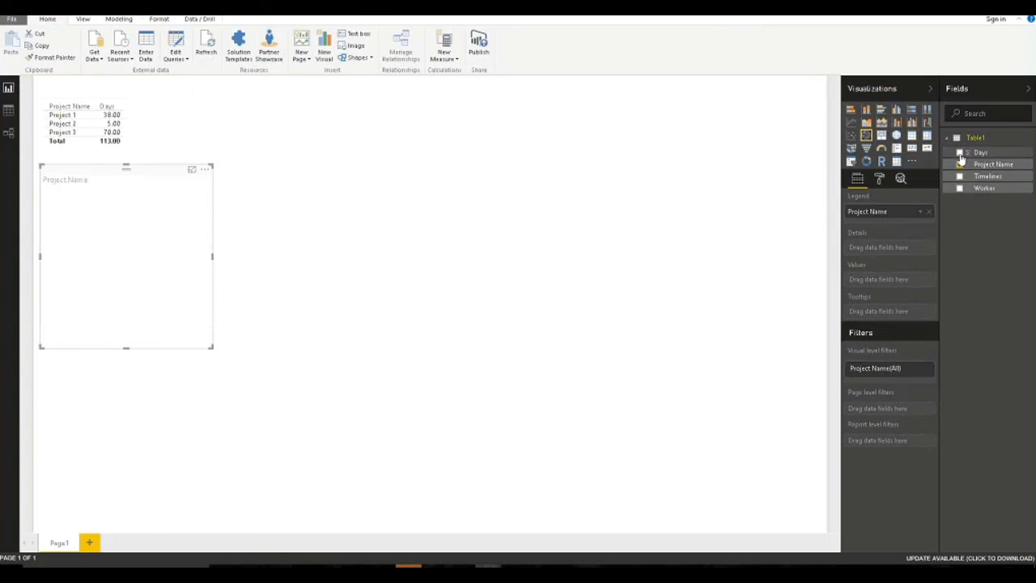
click(960, 152)
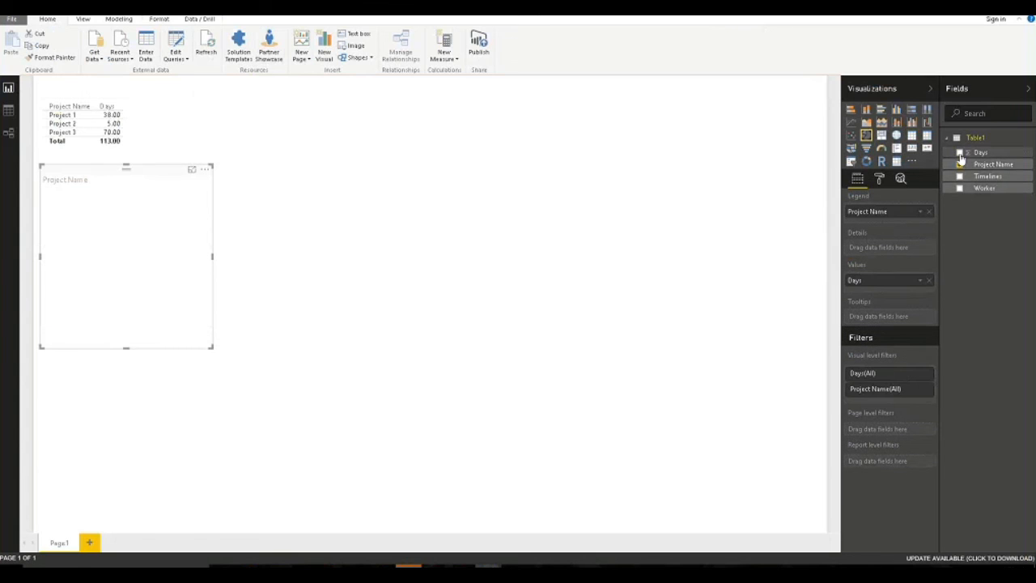
click(636, 192)
click(867, 136)
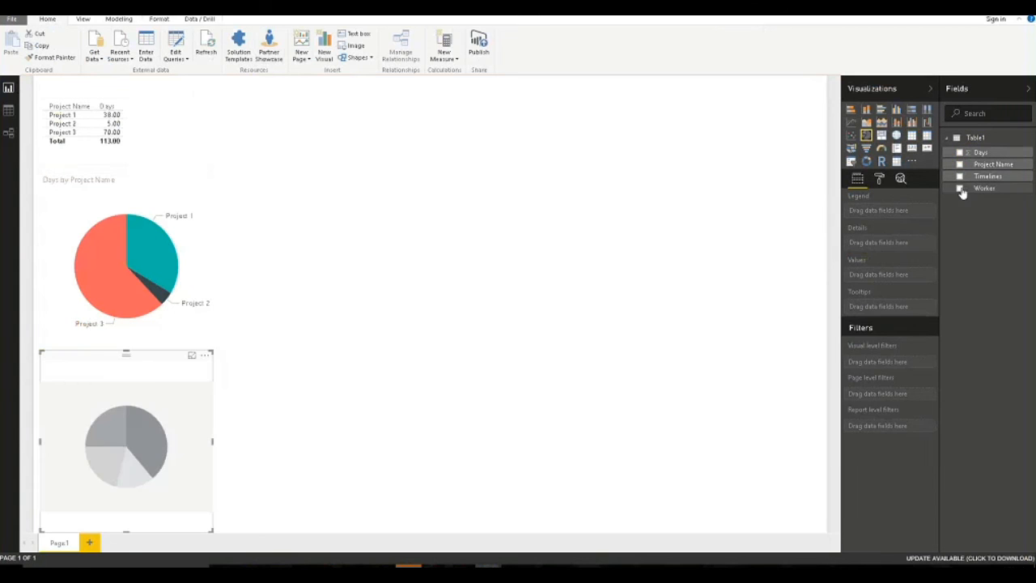
click(960, 188)
click(959, 153)
click(712, 191)
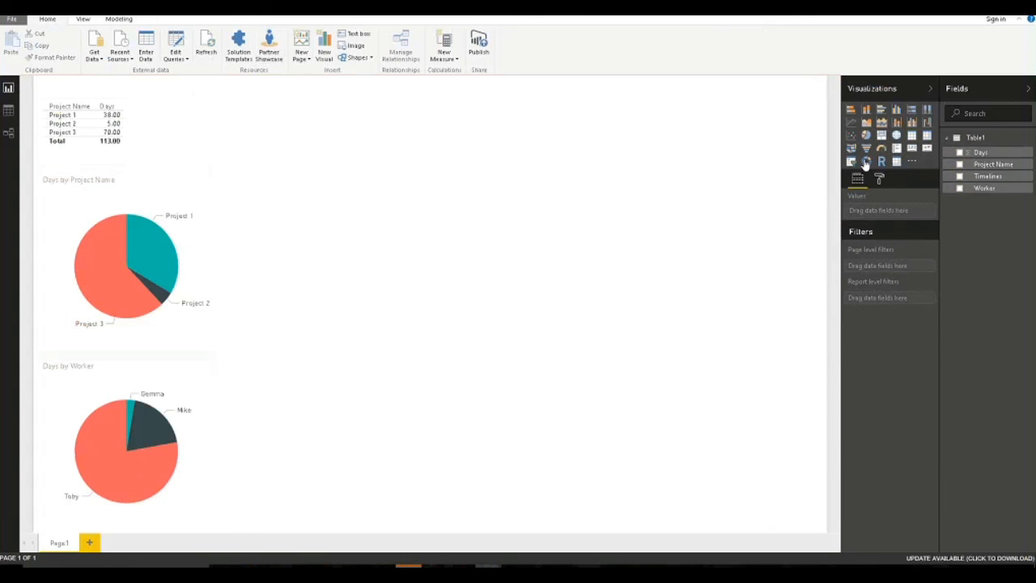
Add a Days by Timelines pie and highlight its Q1 slice, cutting the table total to 64.
click(867, 136)
click(959, 176)
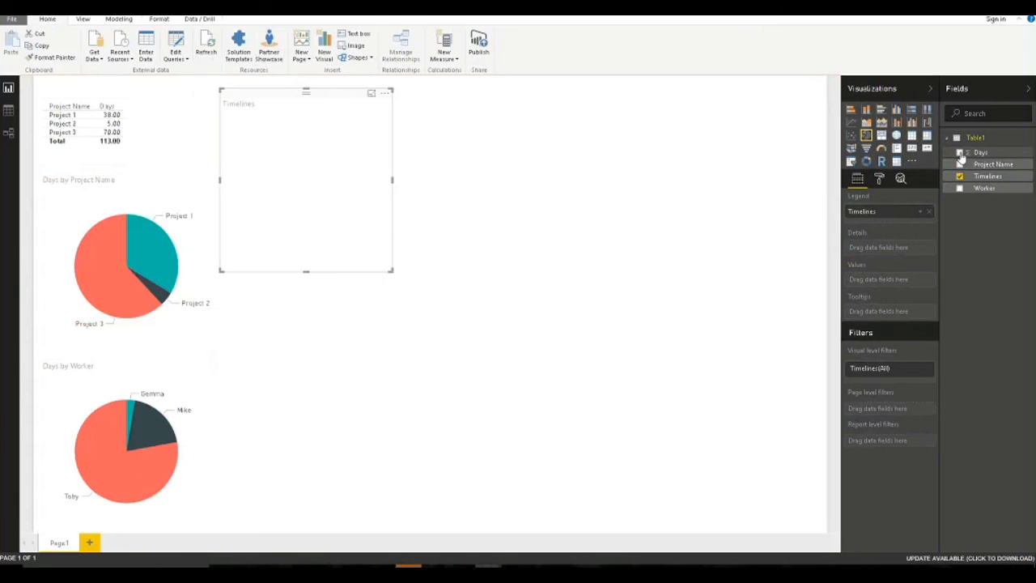
click(959, 153)
click(705, 148)
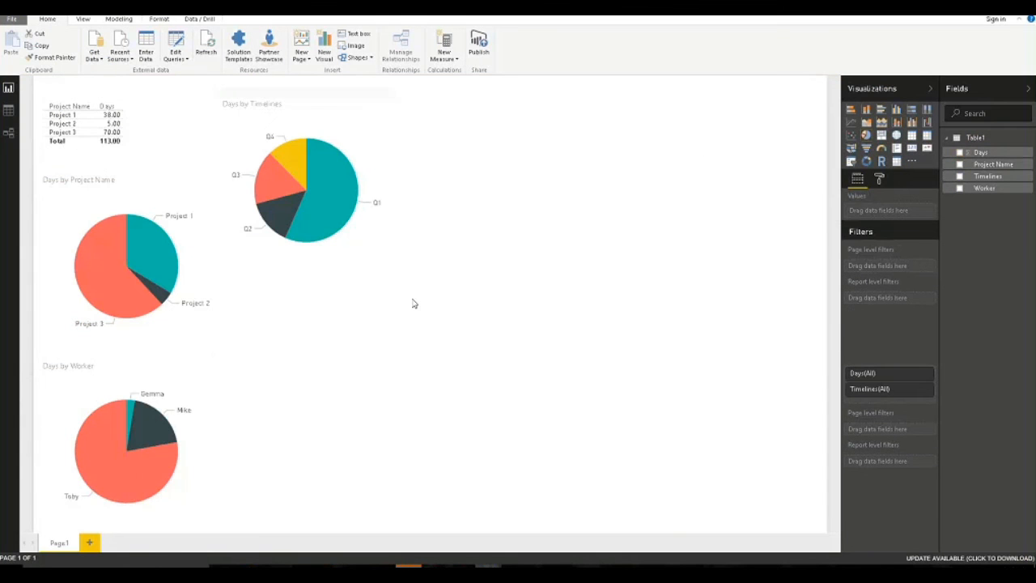
click(335, 176)
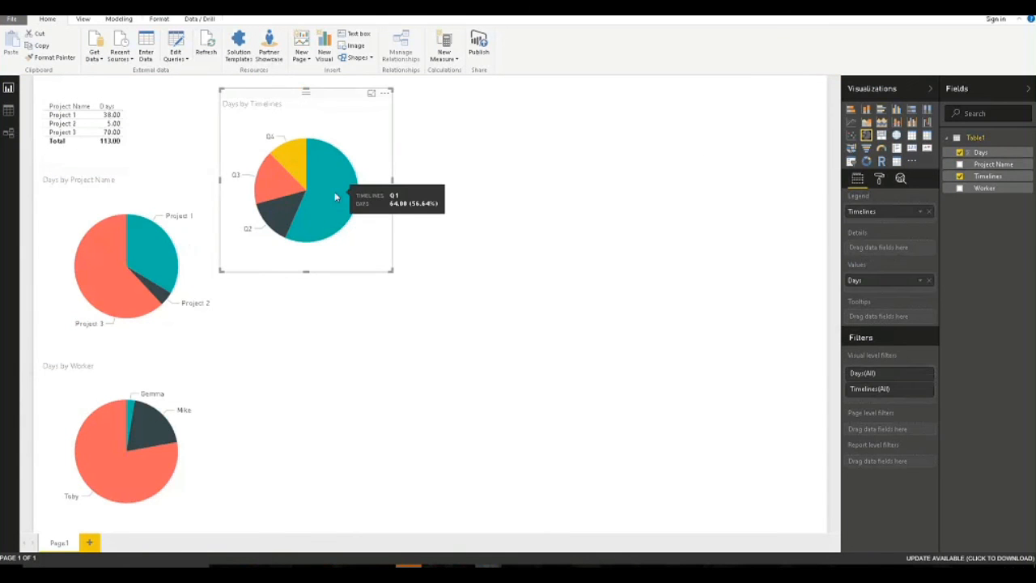
click(334, 199)
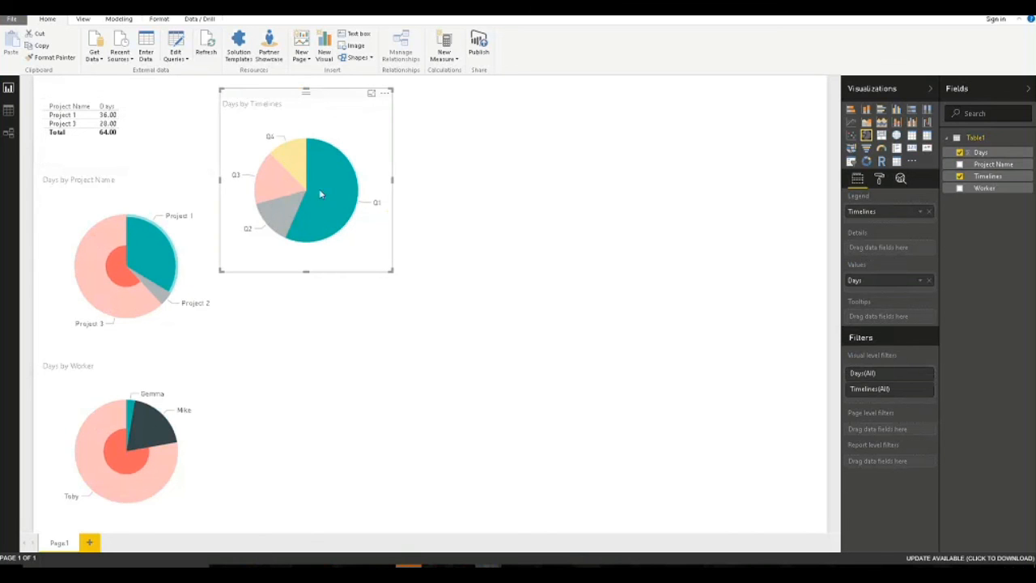
Toggle the Q1 highlight off, on and off again so all charts show full data.
click(333, 195)
click(333, 194)
click(328, 205)
click(532, 189)
Add a Worker slicer, try filtering to individual workers, then clear the filter.
click(851, 161)
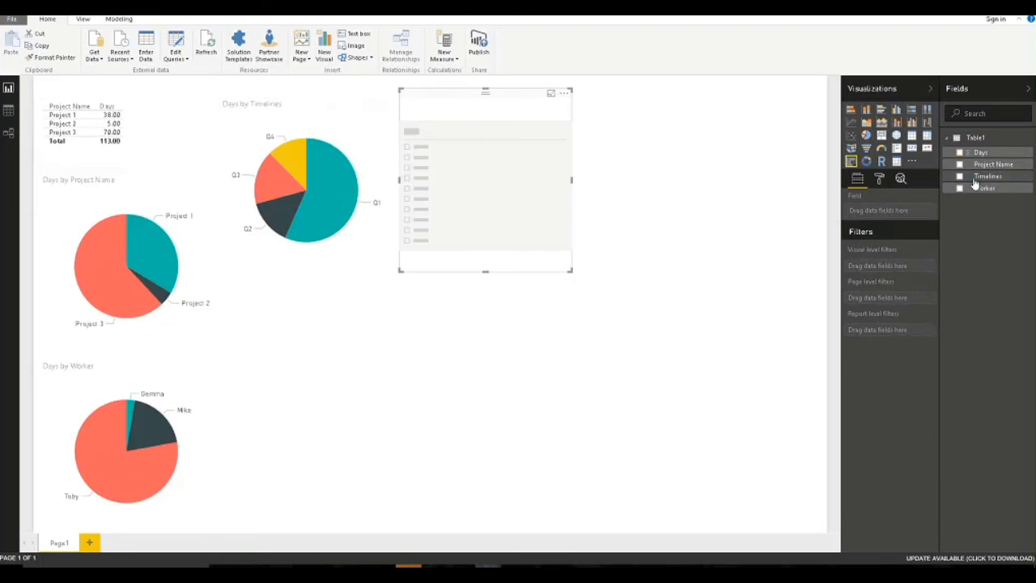
click(960, 187)
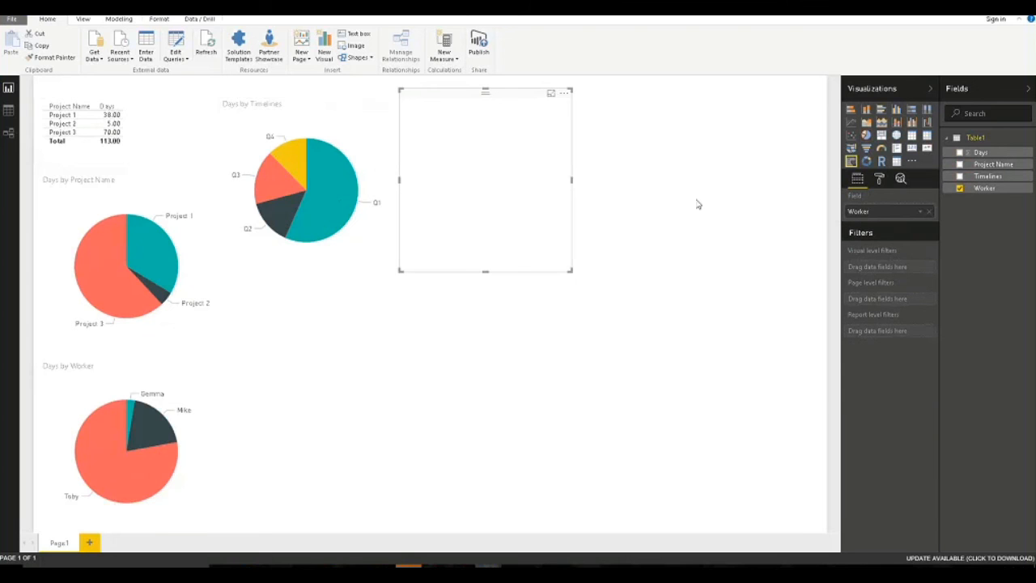
click(411, 143)
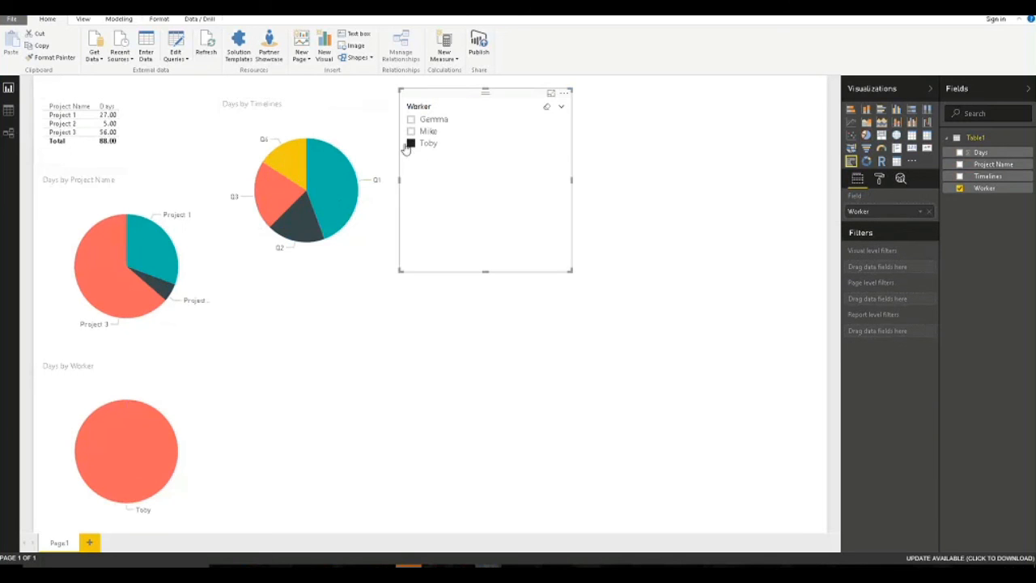
click(411, 132)
click(411, 132)
Browse the Timelines pie's legend, data colour, detail label and title format settings without changing them.
click(298, 106)
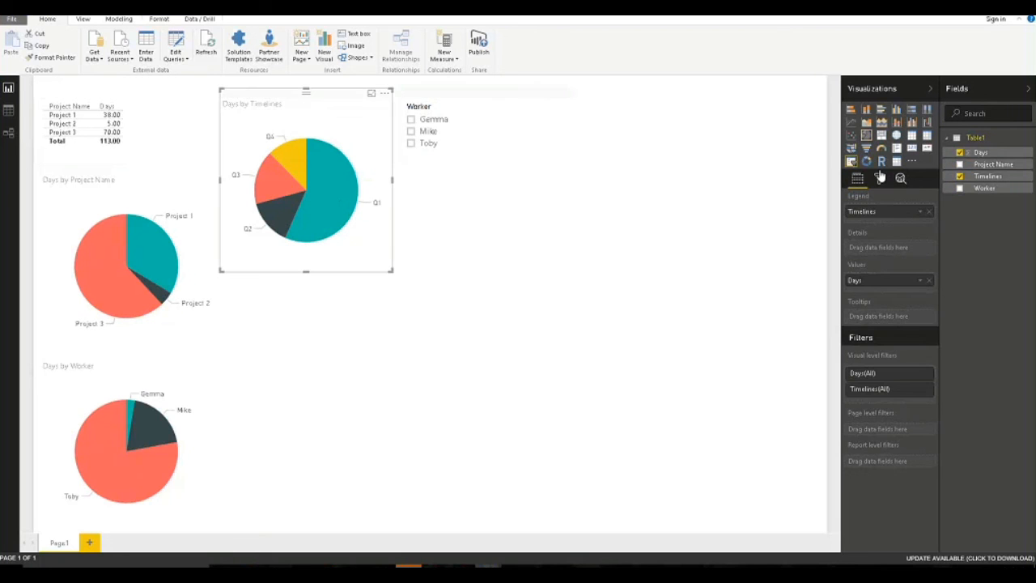
click(880, 180)
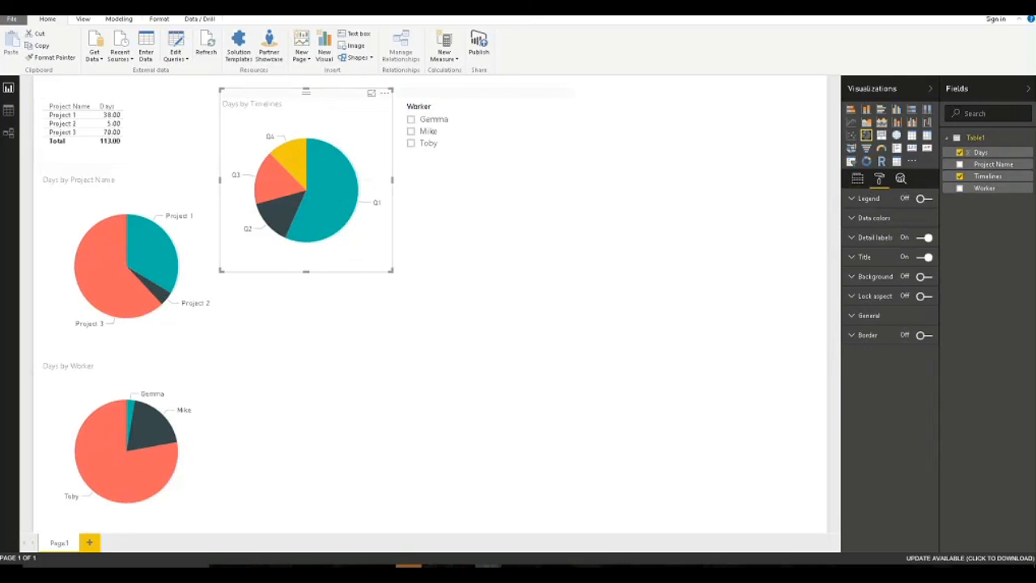
click(924, 199)
click(924, 198)
click(874, 218)
click(864, 218)
click(869, 239)
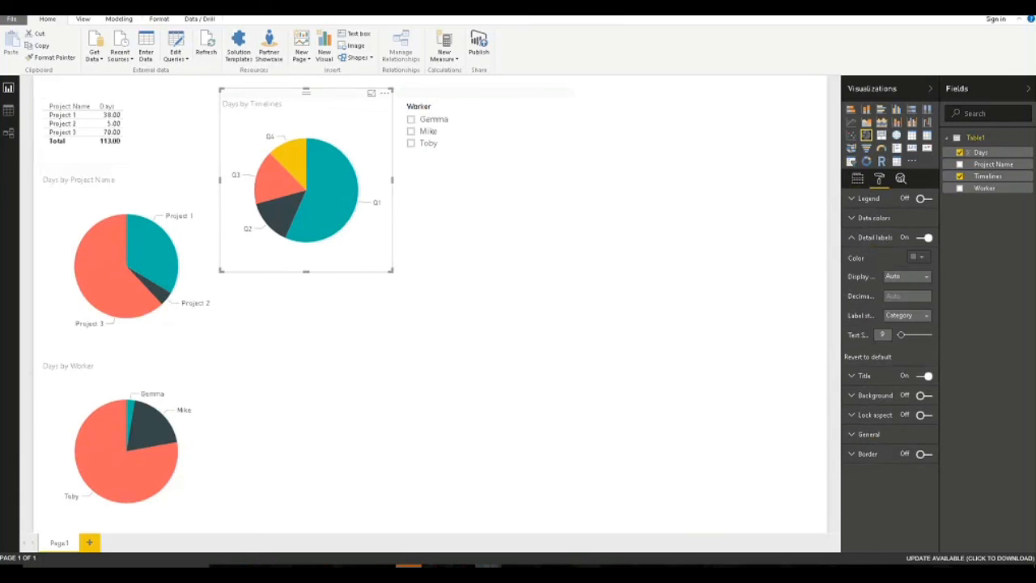
click(865, 378)
click(864, 377)
click(867, 243)
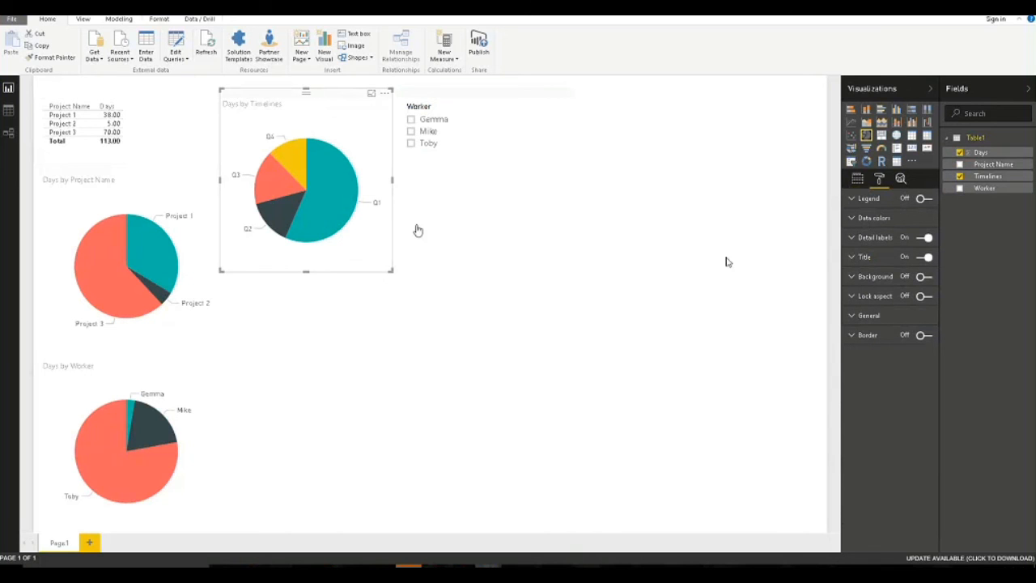
Open the Days by Project Name pie's detail label format settings, then collapse them and deselect.
click(133, 173)
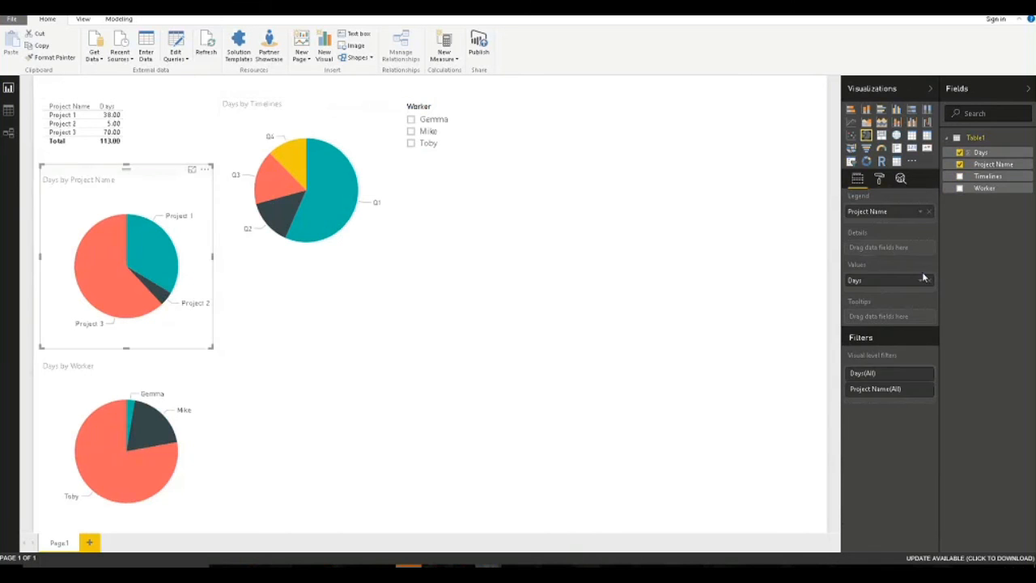
click(880, 178)
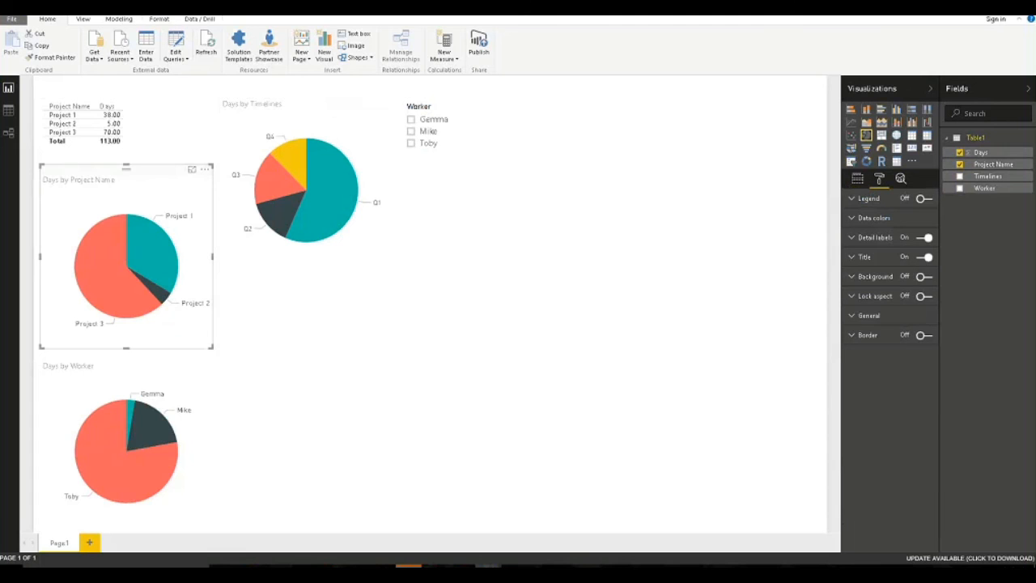
click(853, 237)
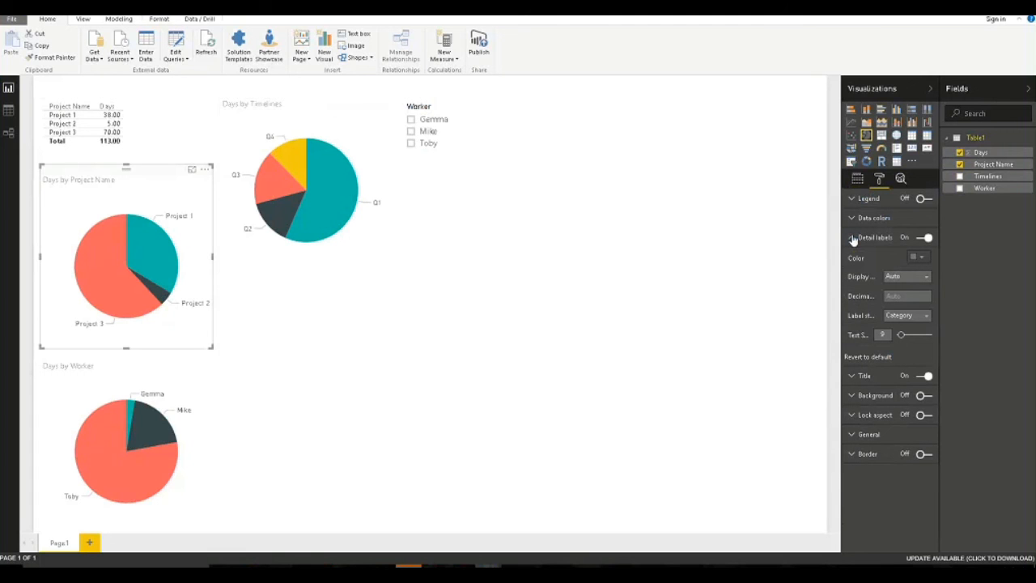
click(852, 237)
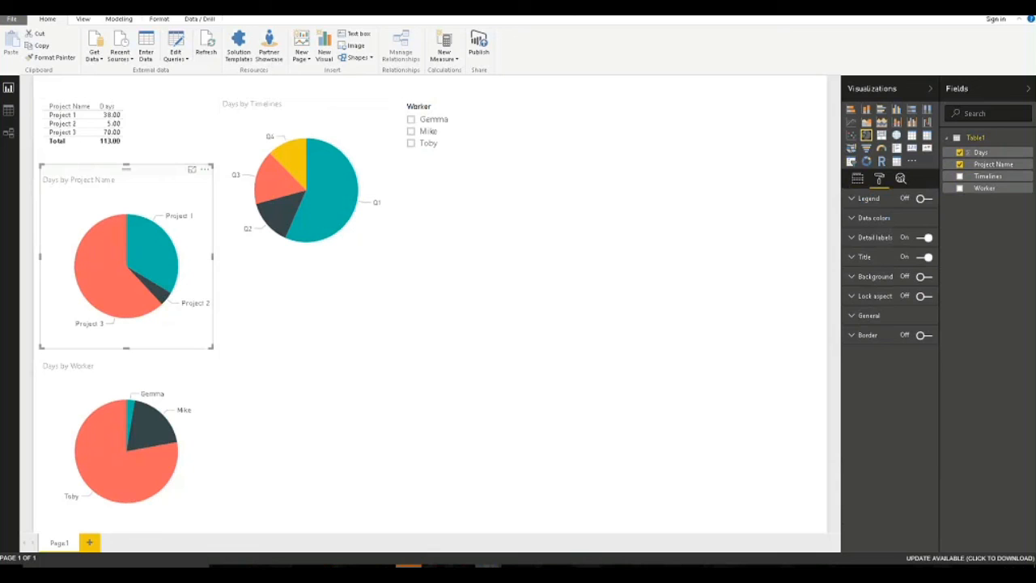
click(688, 265)
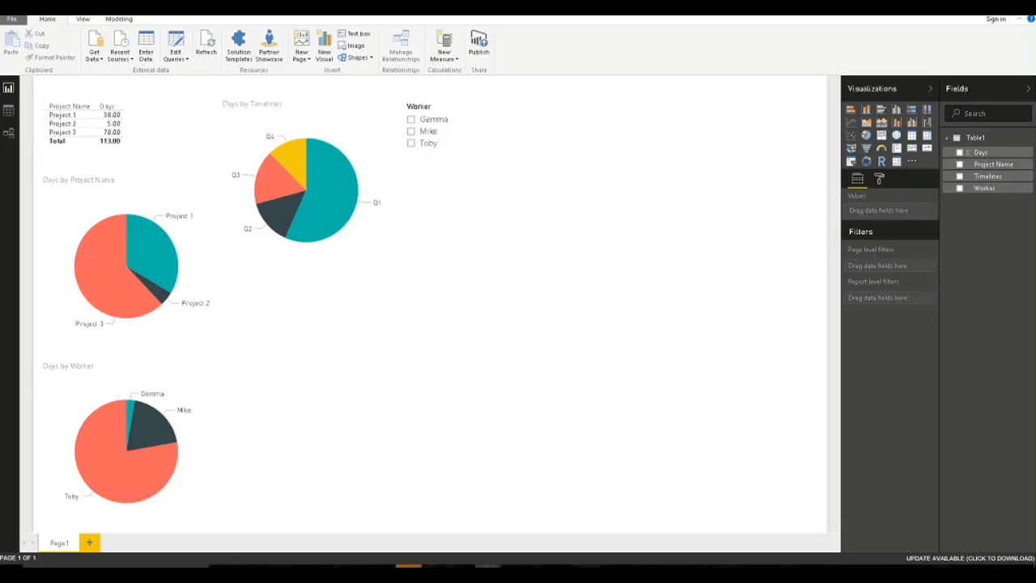
Review Table1's applied steps in the Query Editor, then Close & Apply back to the report.
click(183, 40)
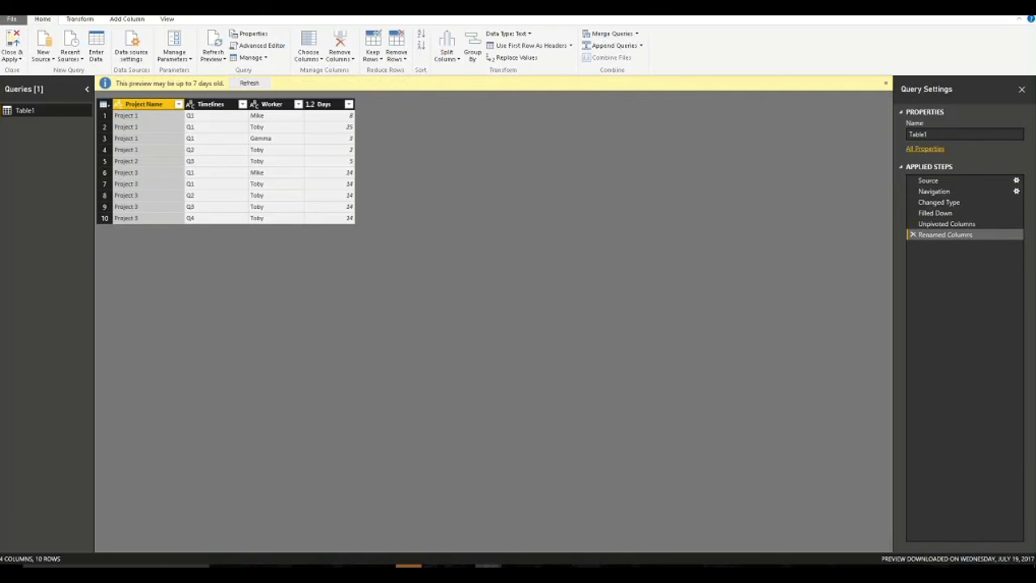
click(25, 36)
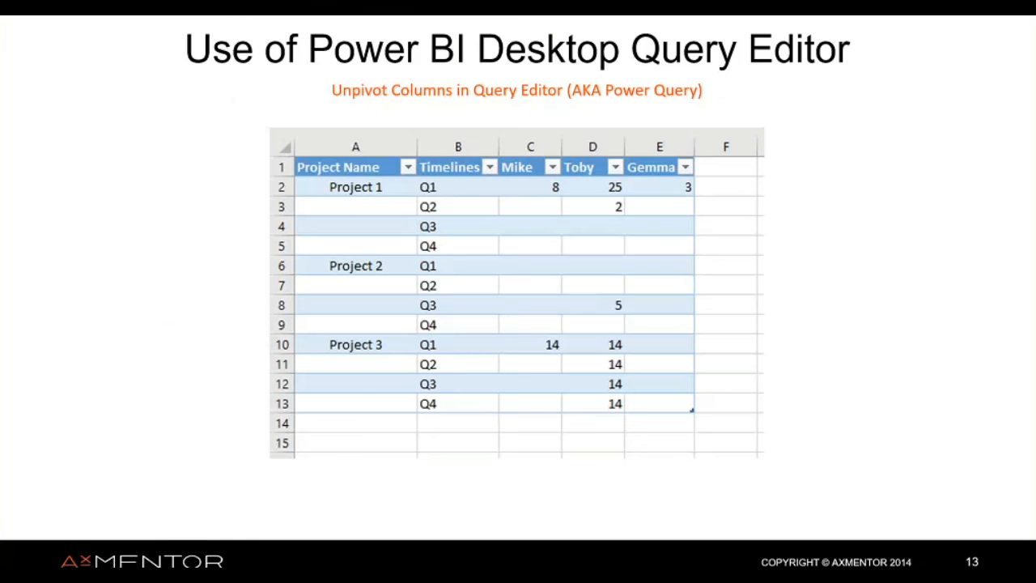
Advance the slideshow to slide 16 on sharing data, then return to the Power BI report.
key(Right)
key(Right)
key(Right)
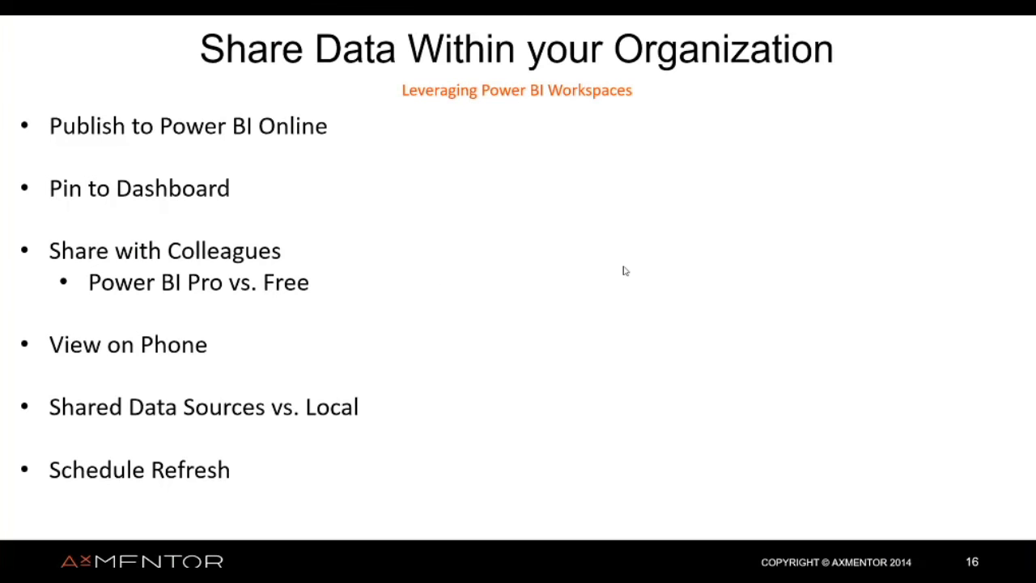
key(alt+Tab)
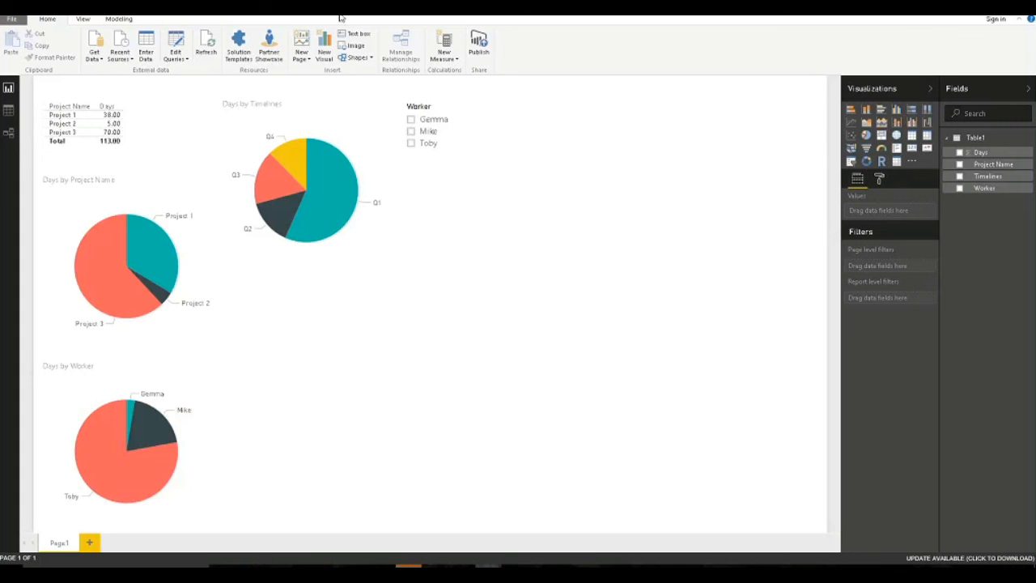
Save the report file under a new name.
key(ctrl+s)
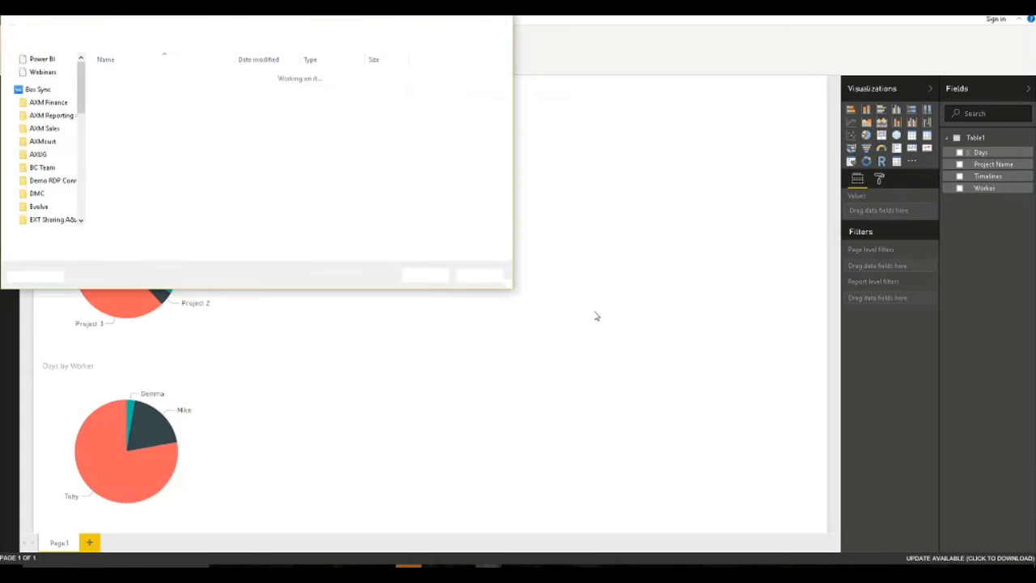
text(dmc)
click(425, 275)
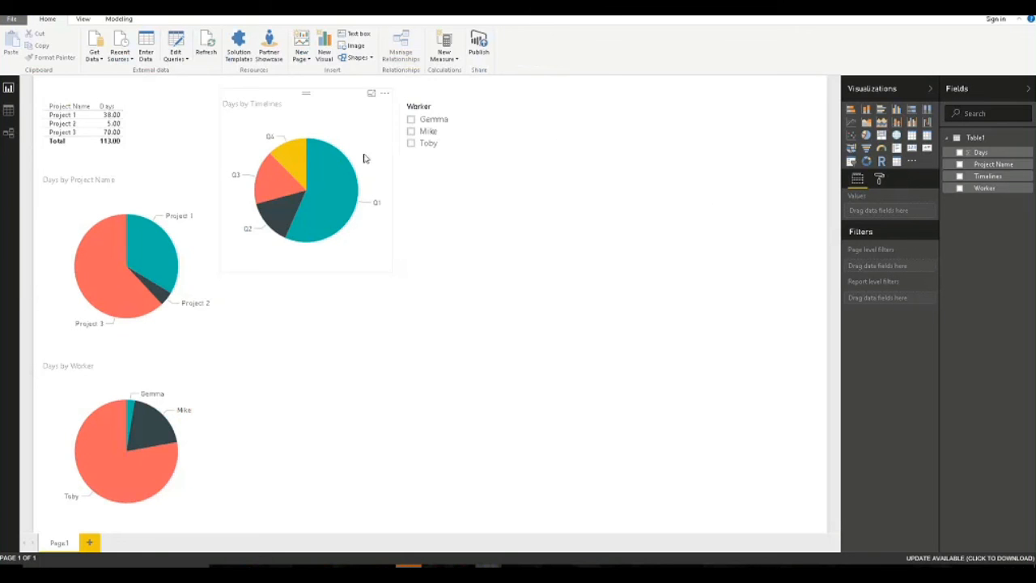
Sign in with the work account and publish the report to My workspace.
click(483, 43)
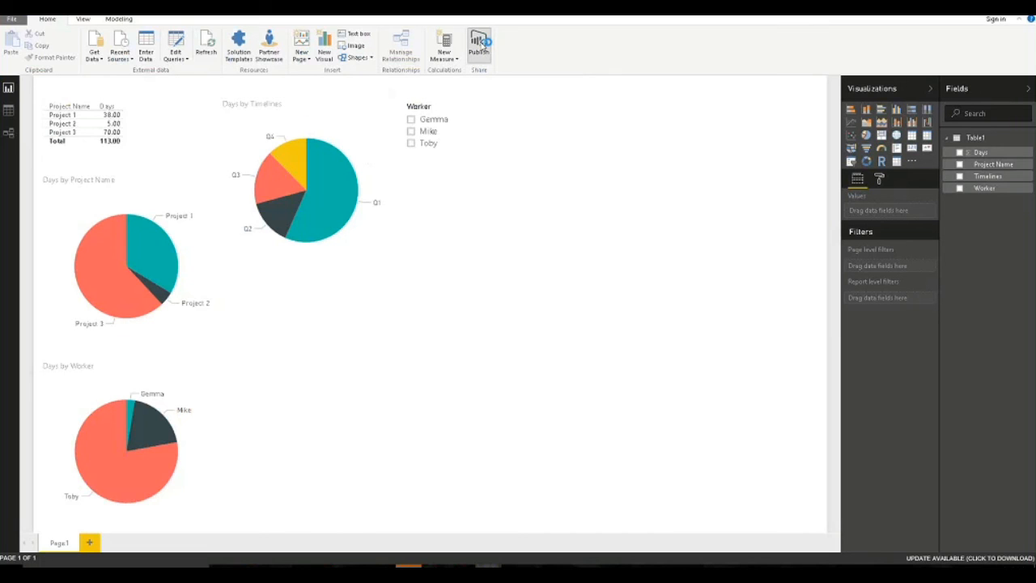
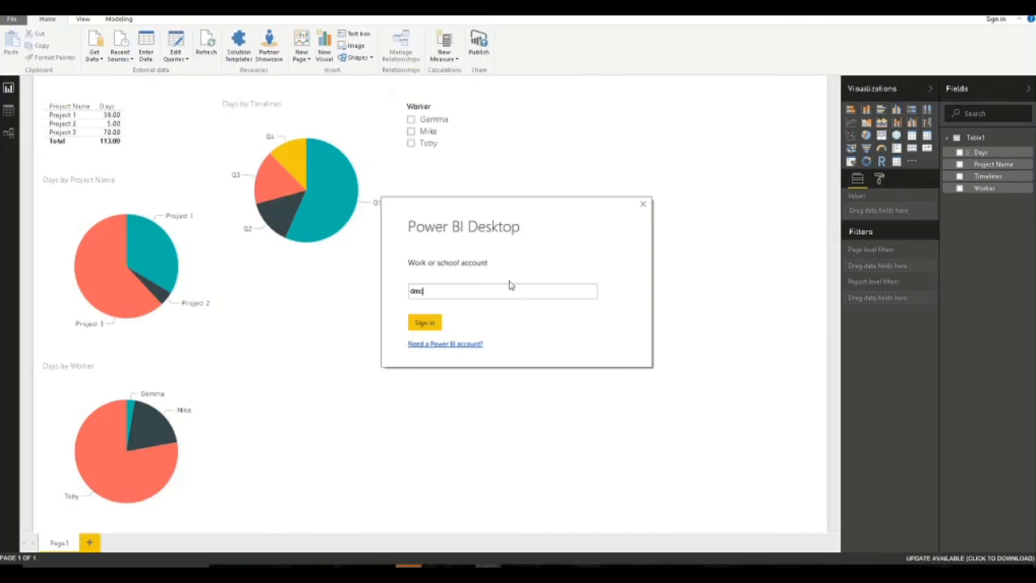
click(425, 323)
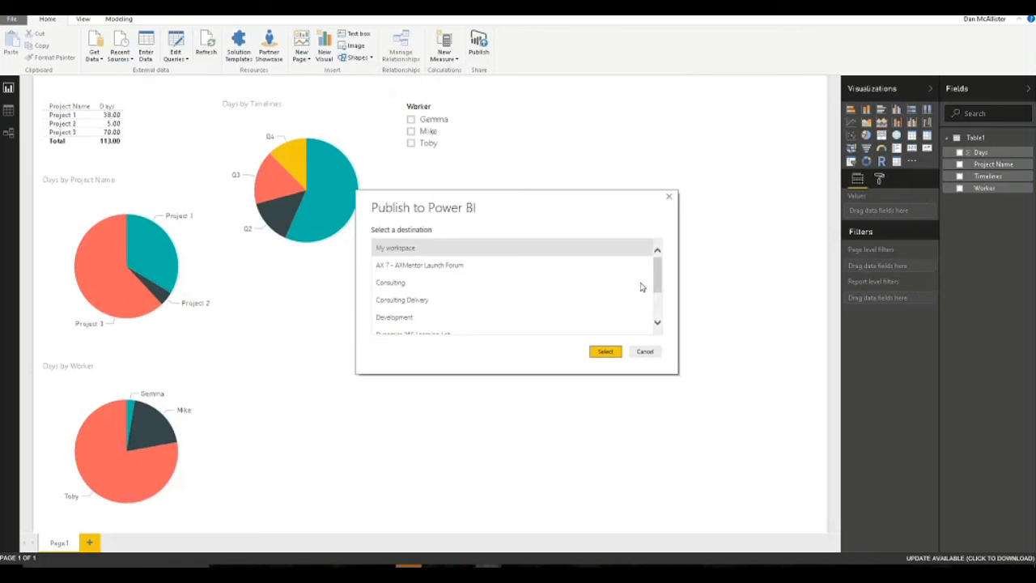
scroll(437, 312, down, 3)
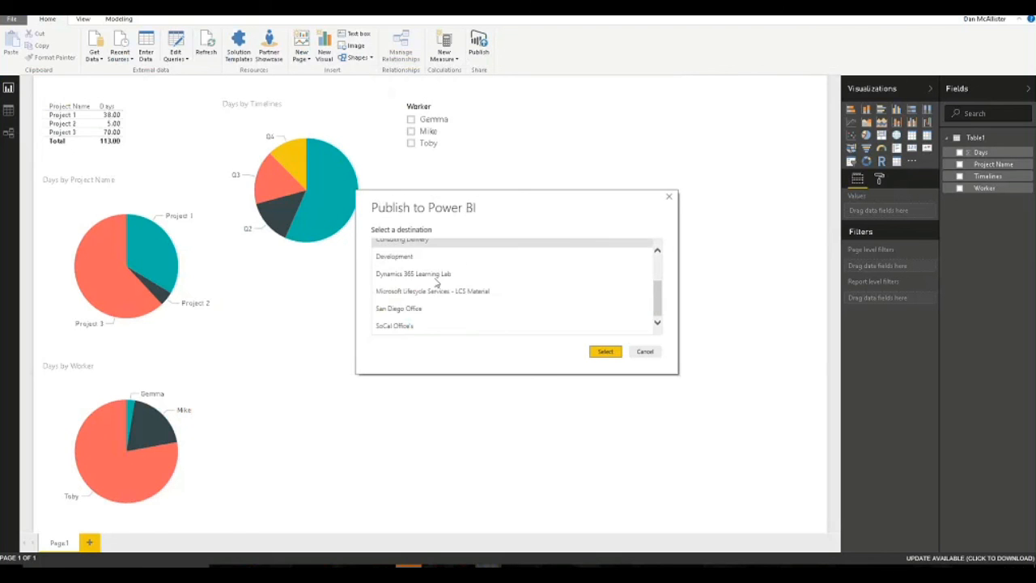
scroll(441, 316, up, 1)
scroll(441, 315, up, 3)
click(480, 251)
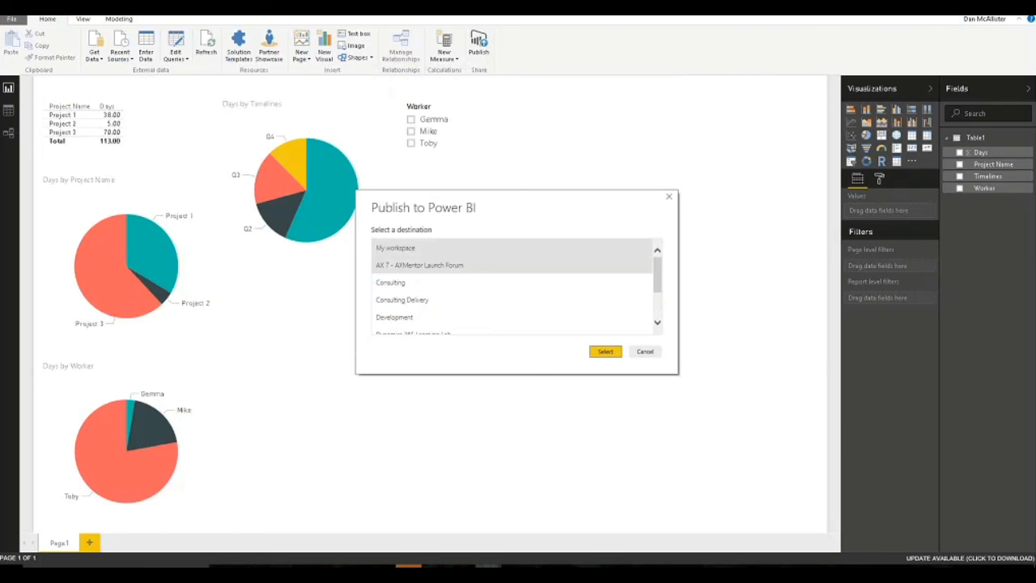
click(606, 351)
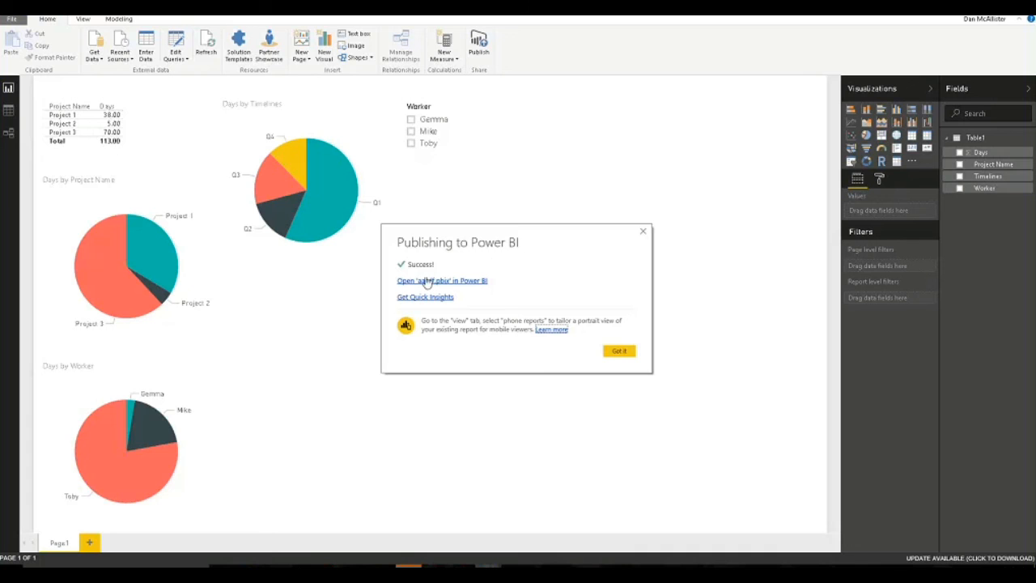
click(620, 352)
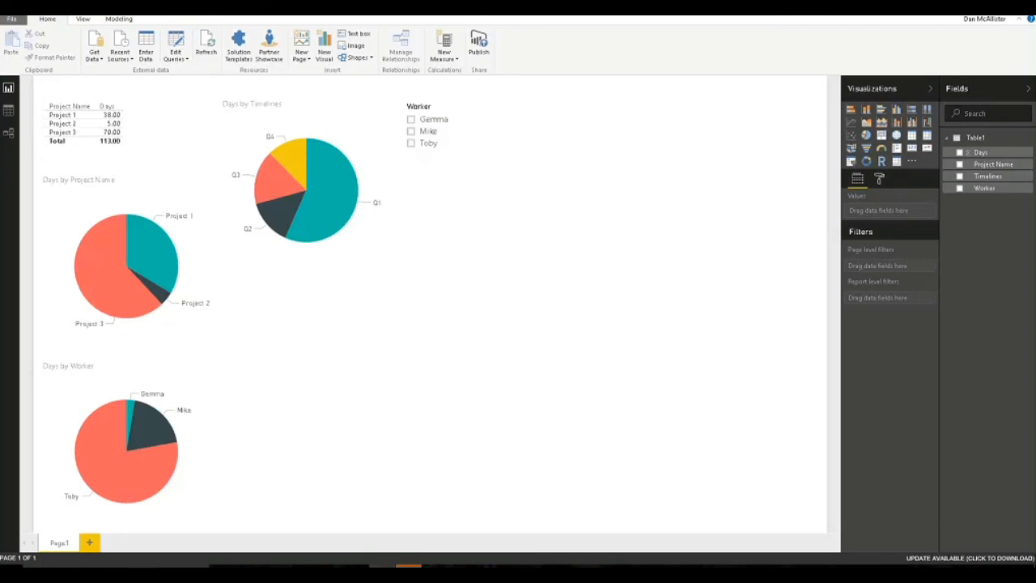
Maximize the browser and go to app.powerbi.com.
drag(1035, 18, 445, 16)
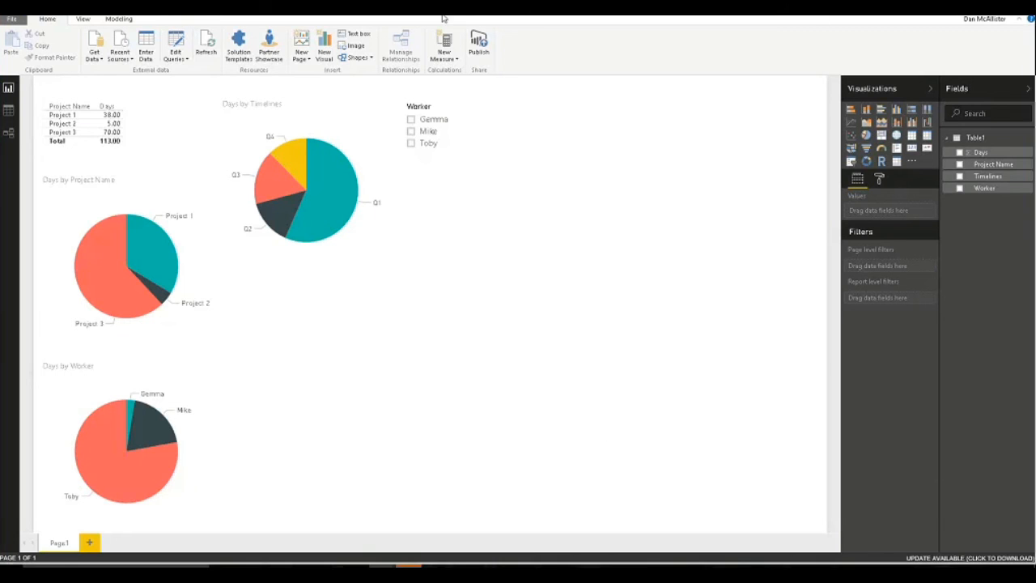
text(app.powerbi.com)
key(Return)
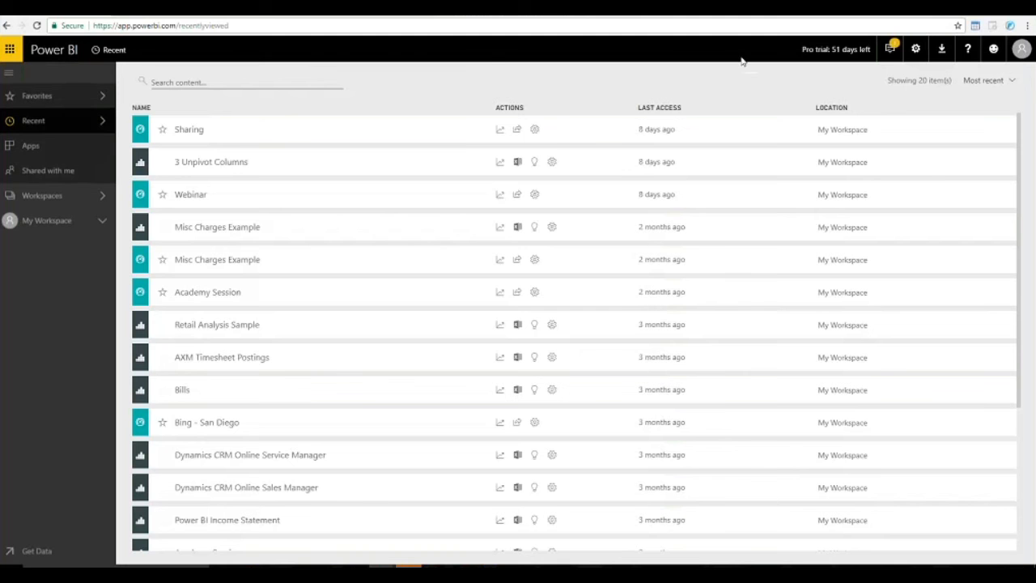
Open My Workspace and show its Reports list, where aasdf appears.
click(259, 84)
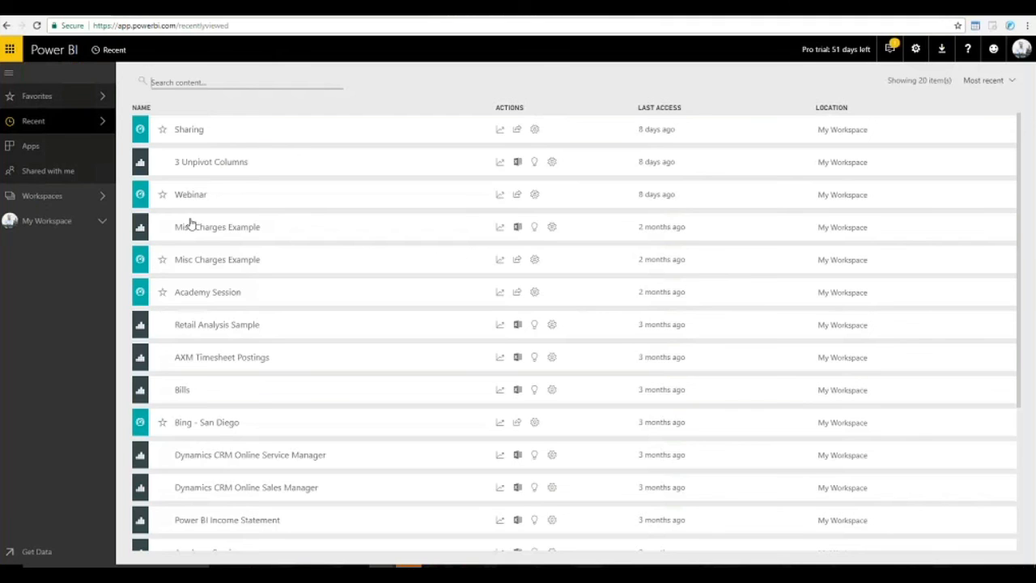
click(67, 205)
click(75, 224)
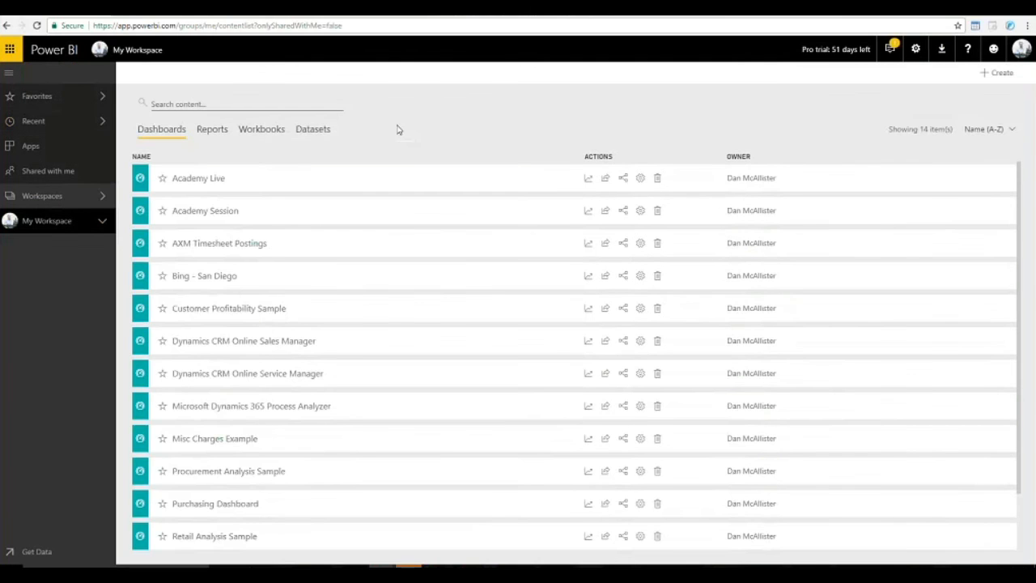
scroll(453, 273, down, 2)
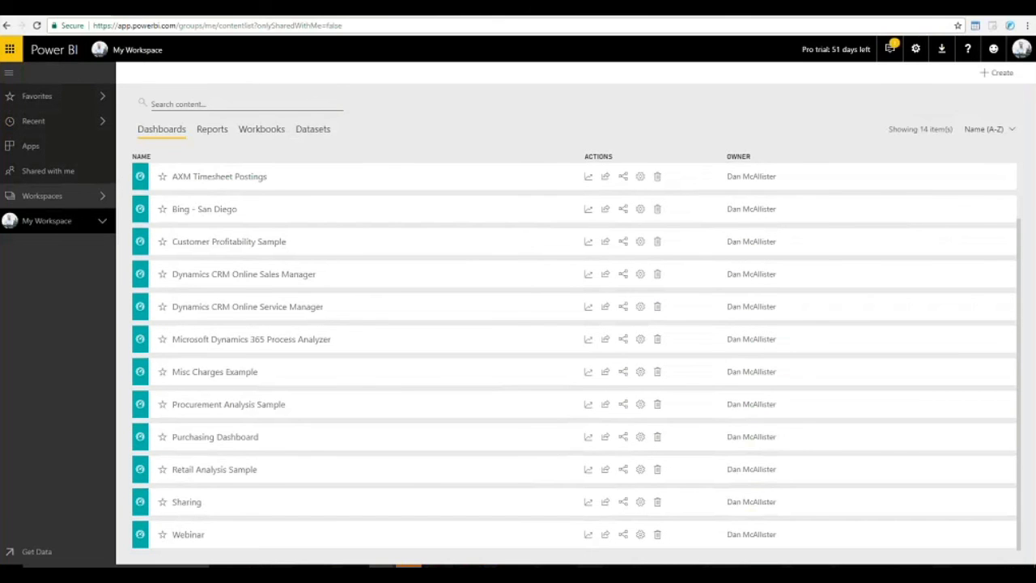
click(53, 200)
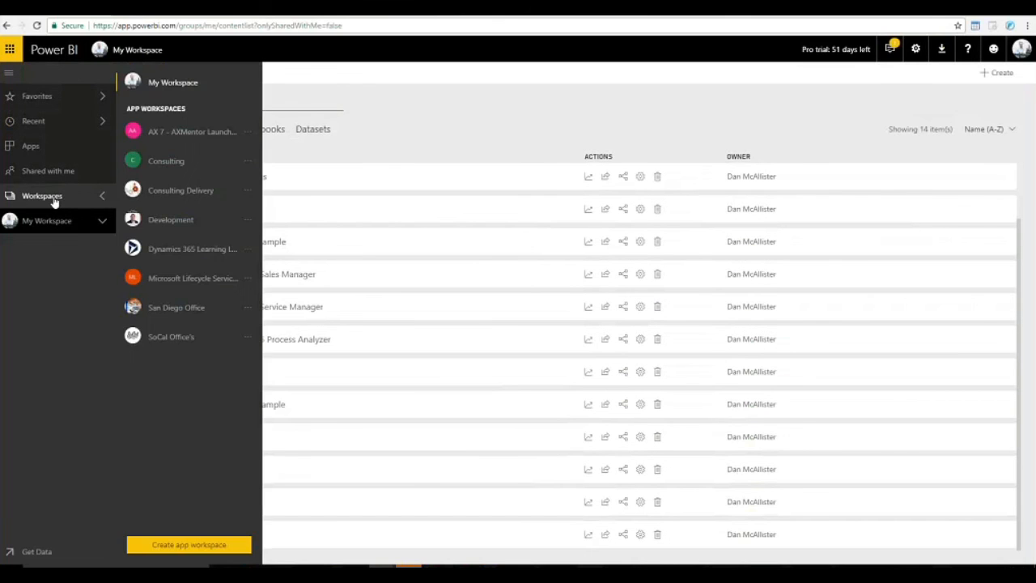
click(172, 83)
click(80, 203)
click(373, 103)
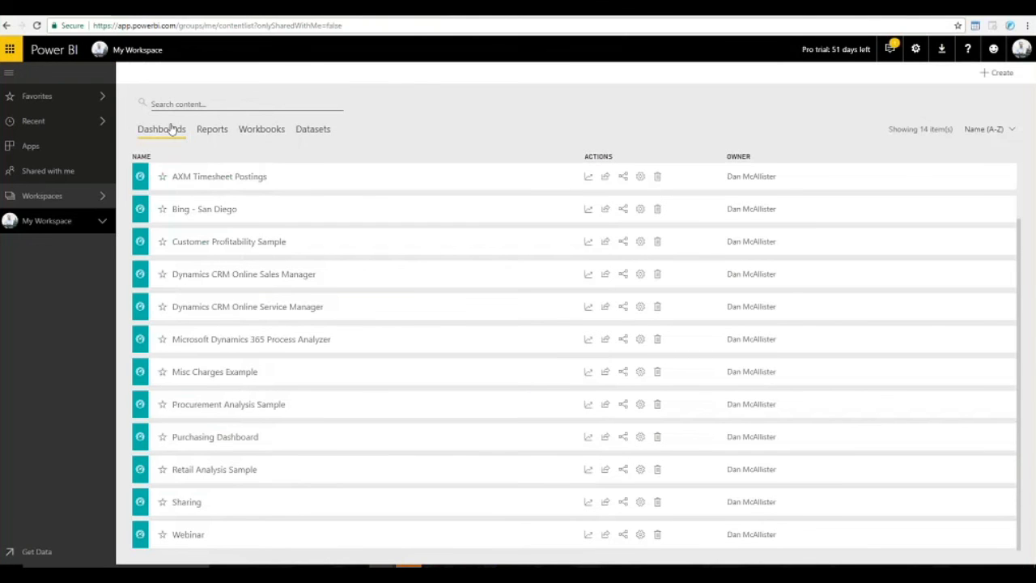
click(220, 134)
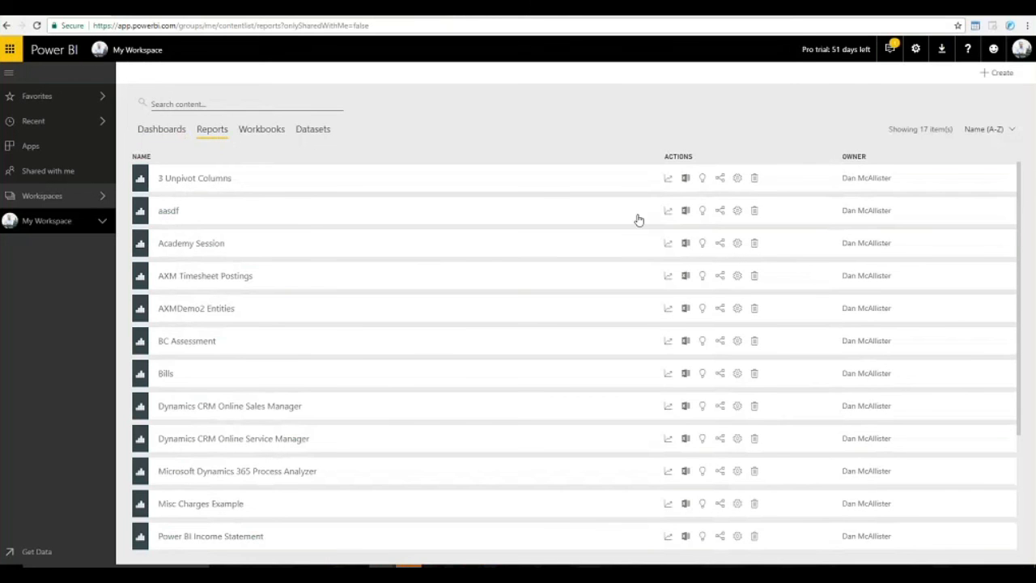
Open the aasdf report and pin its page live to a new dashboard named 'WebinarDashboard'.
click(168, 212)
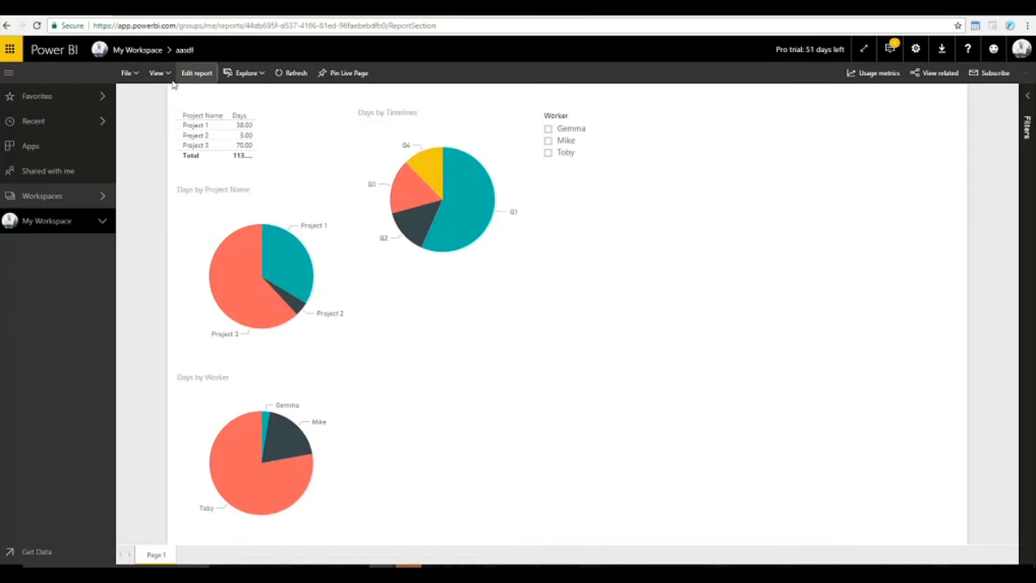
click(343, 74)
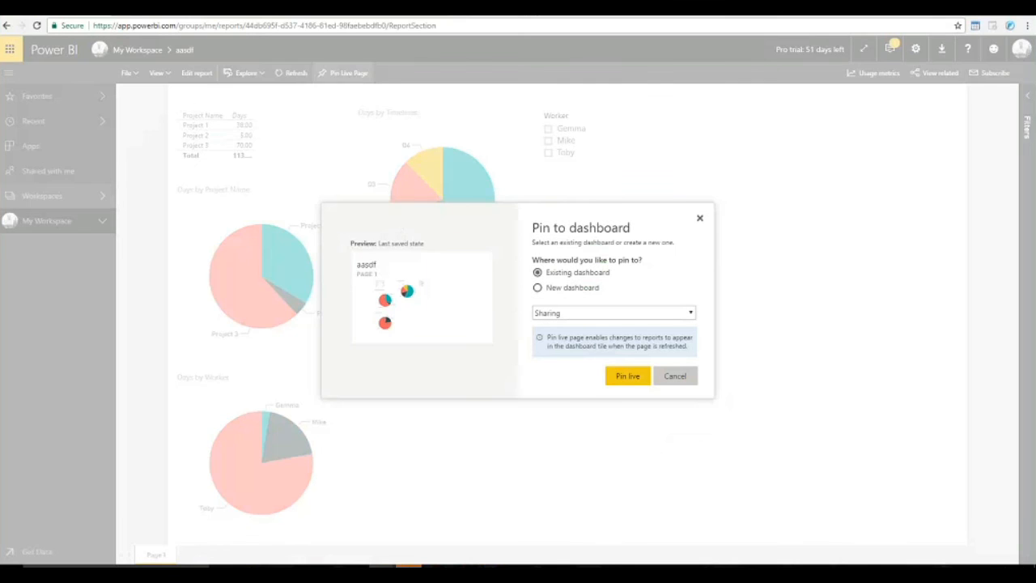
click(538, 288)
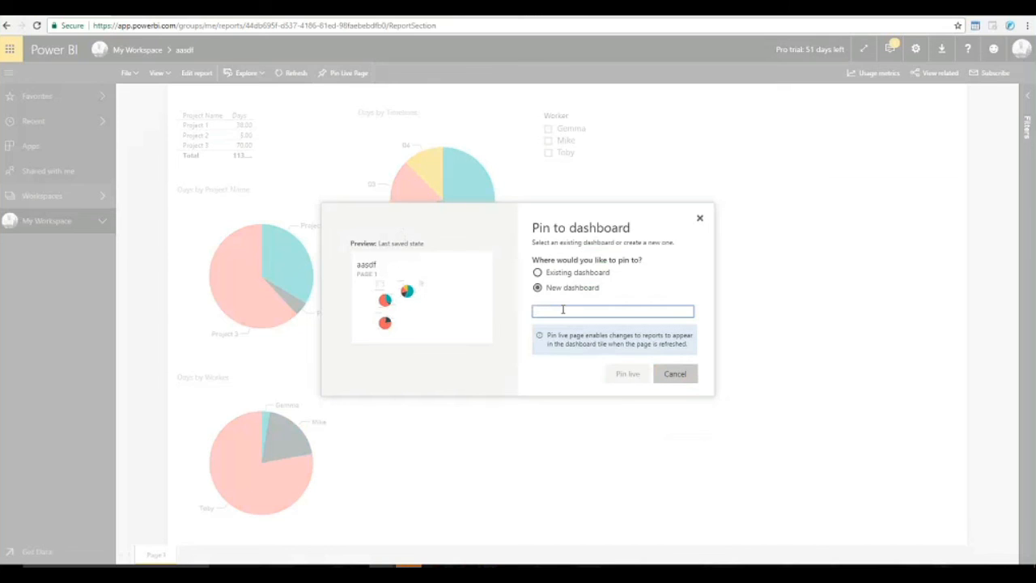
text(WebinarDashboard)
click(629, 375)
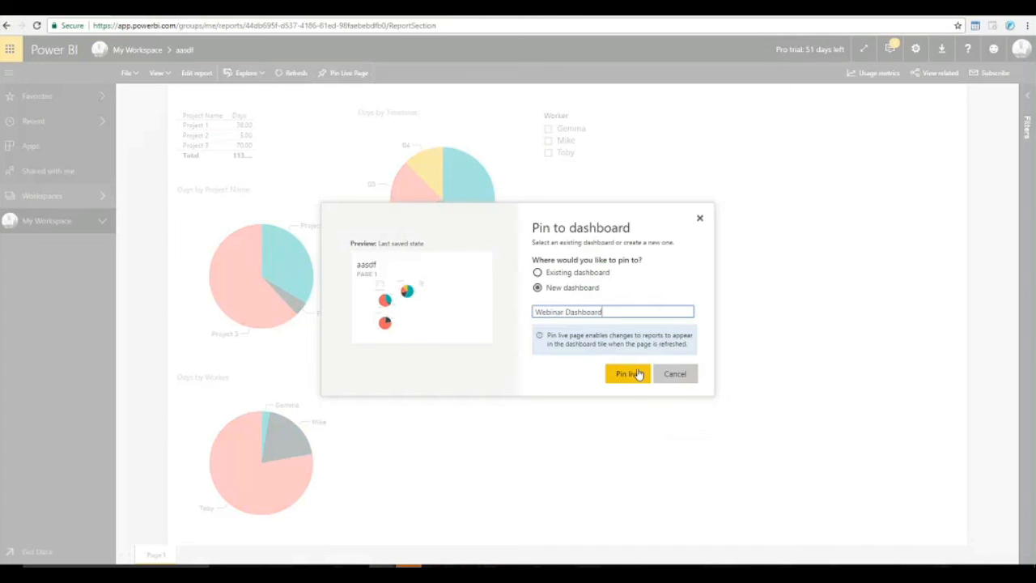
click(634, 378)
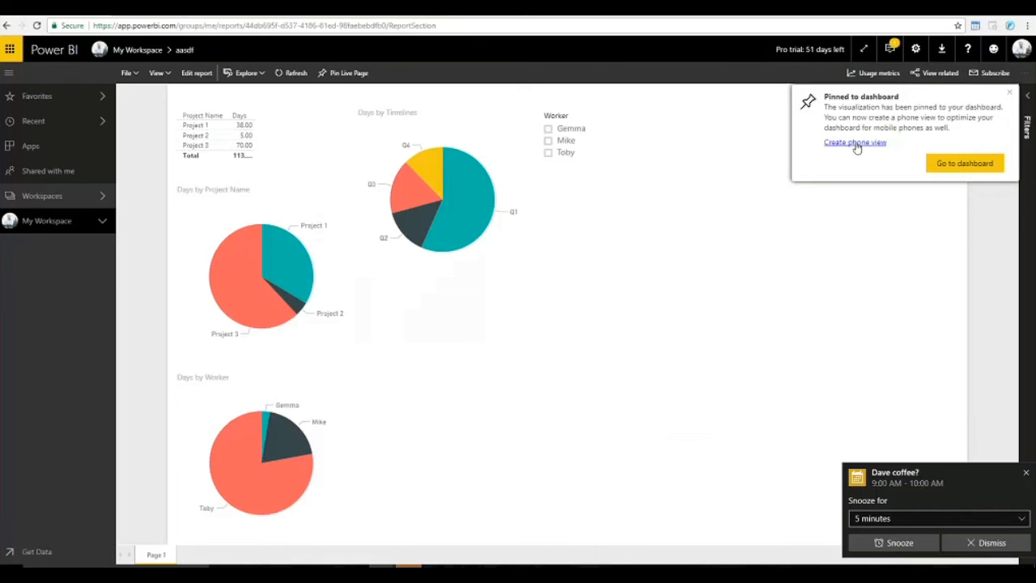
Dismiss the calendar reminder and the mobile apps notification.
click(980, 543)
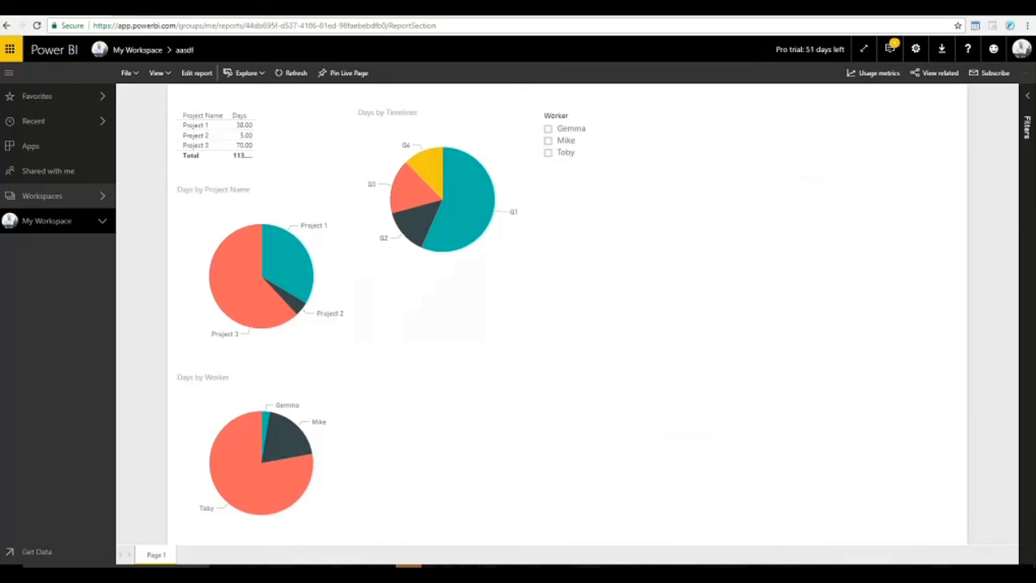
click(890, 49)
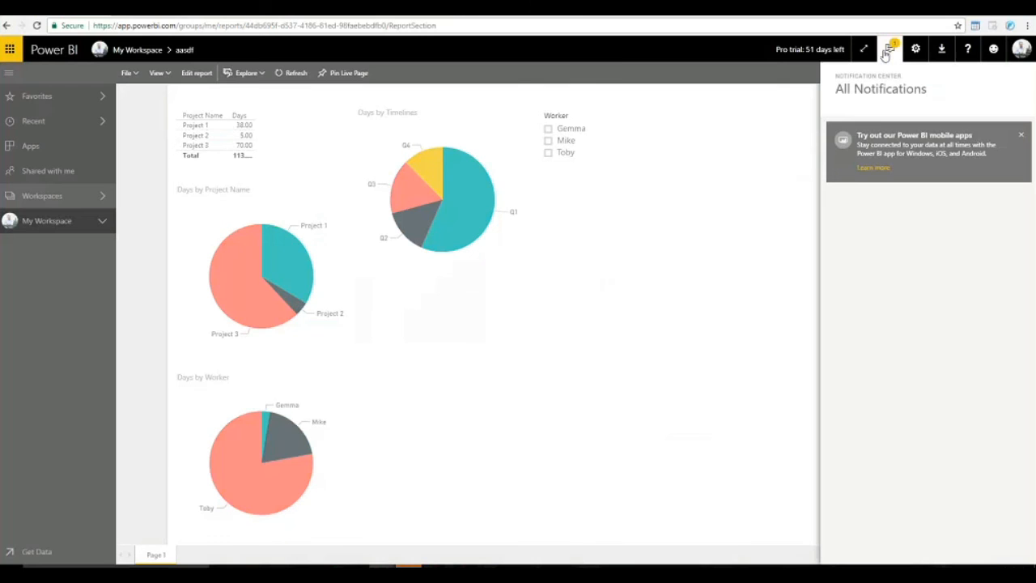
click(1021, 134)
click(690, 156)
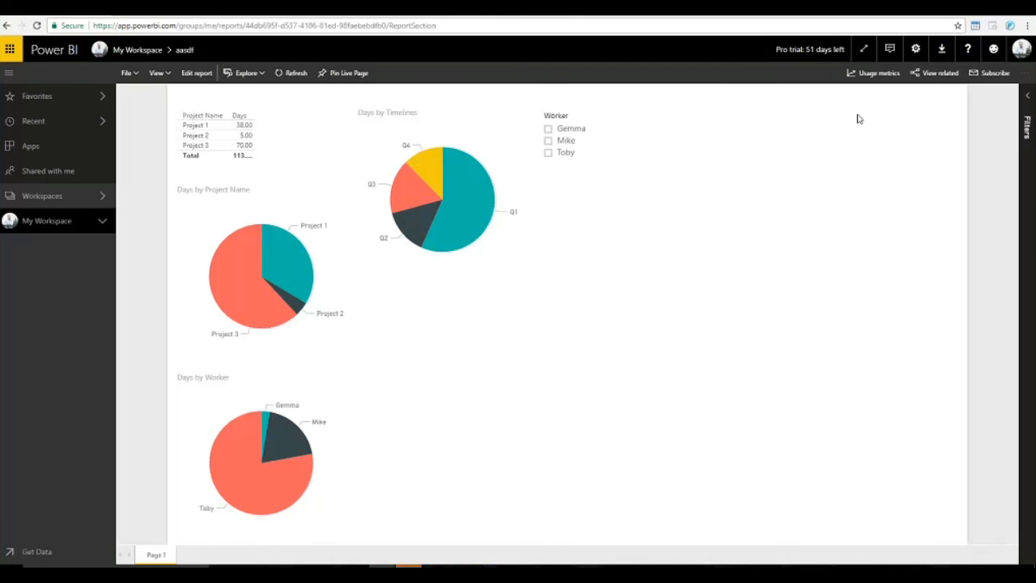
Open Webinar Dashboard from My Workspace's Dashboards list.
click(42, 231)
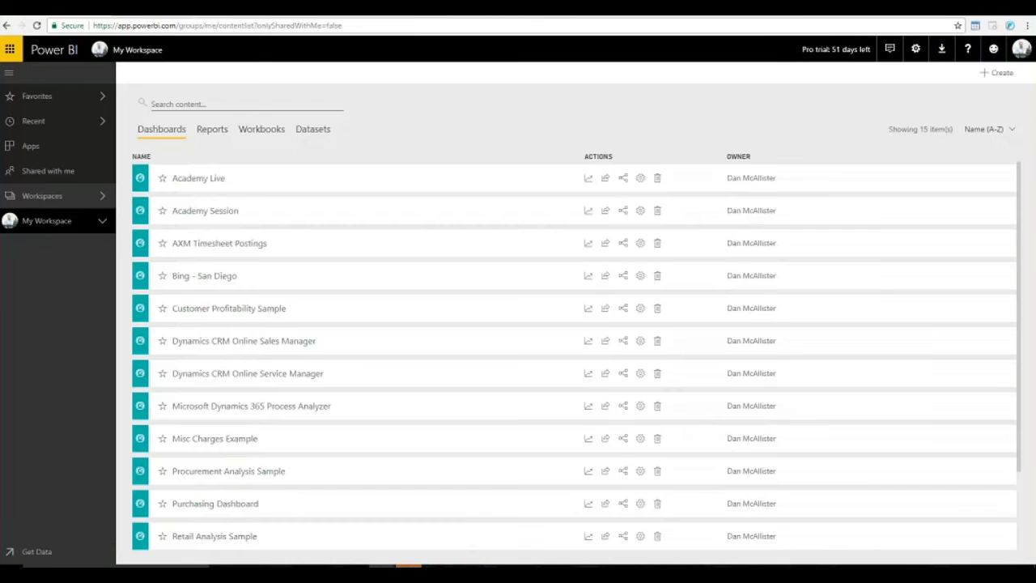
click(208, 131)
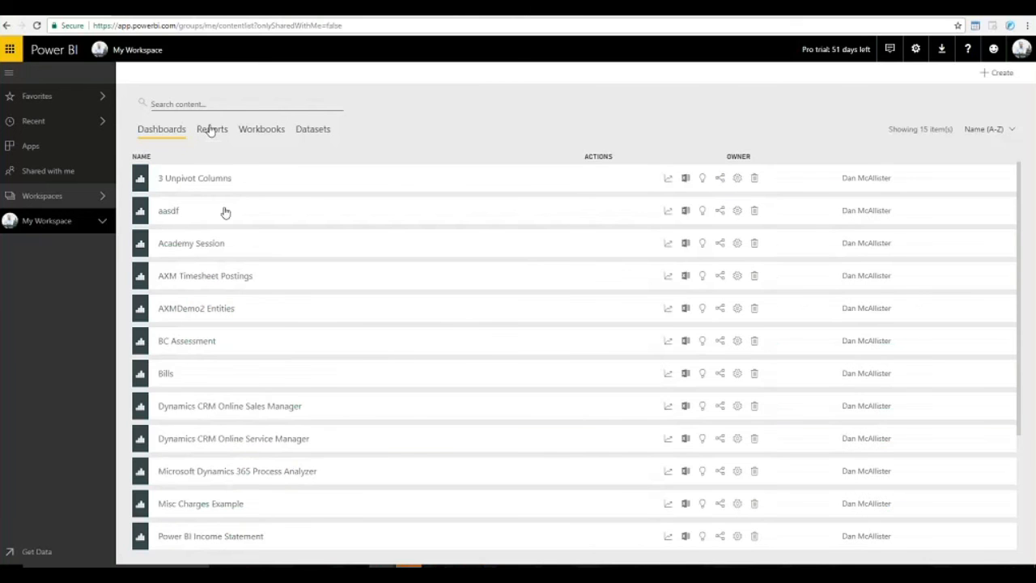
click(158, 131)
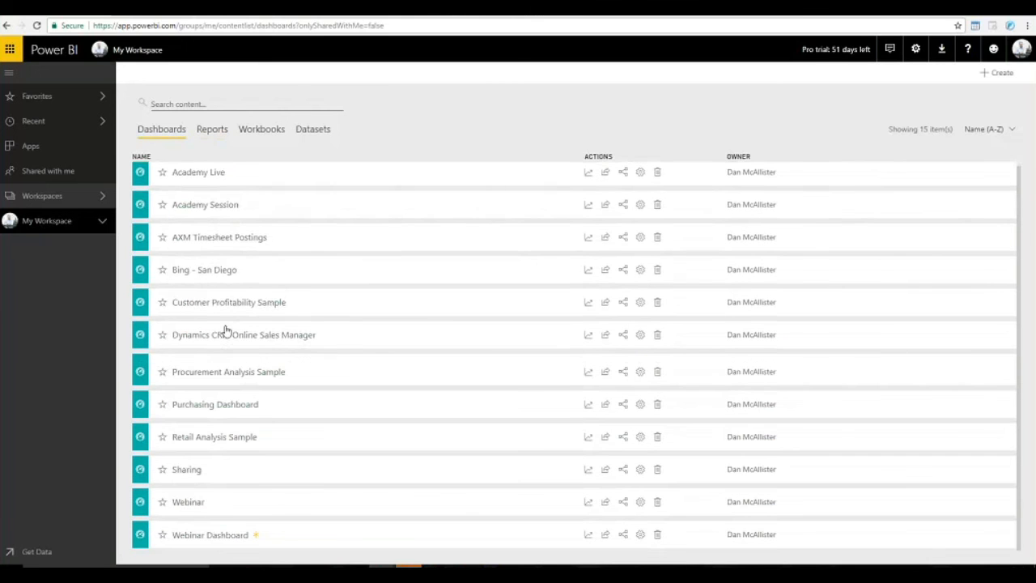
scroll(242, 340, down, 3)
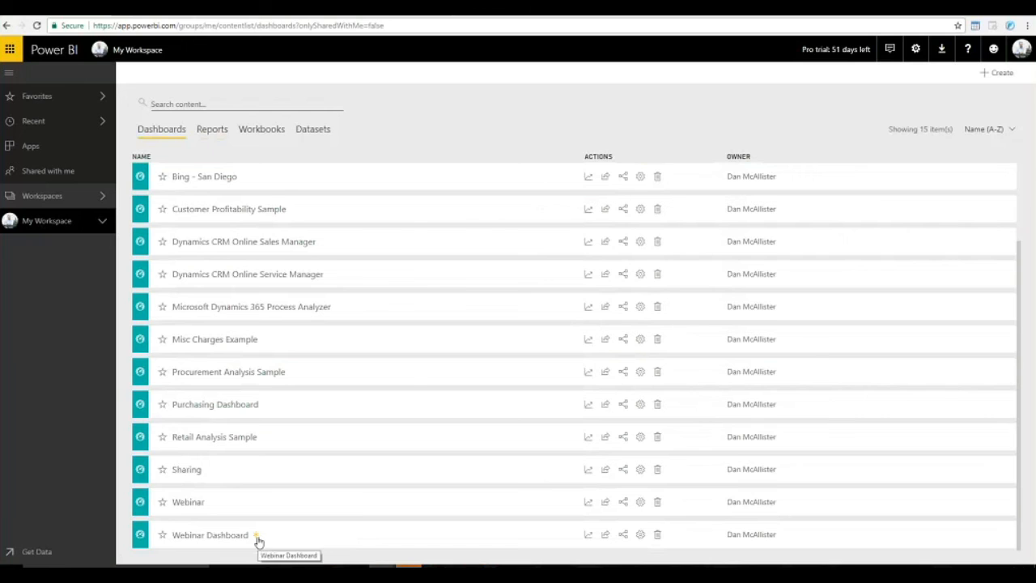
click(218, 536)
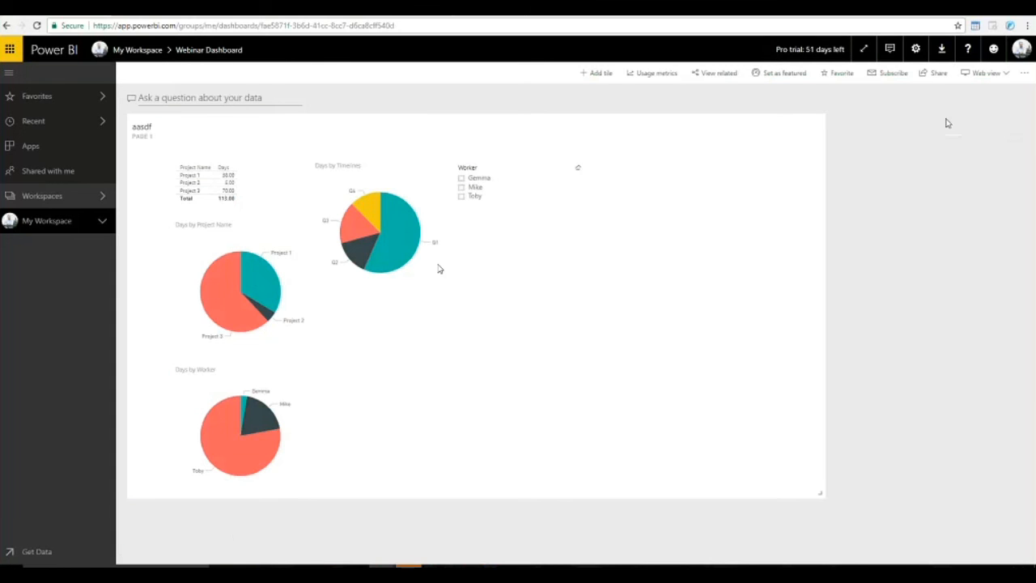
Share the Webinar Dashboard with a colleague, adding the message 'Check out this sweet dashboard'.
click(939, 73)
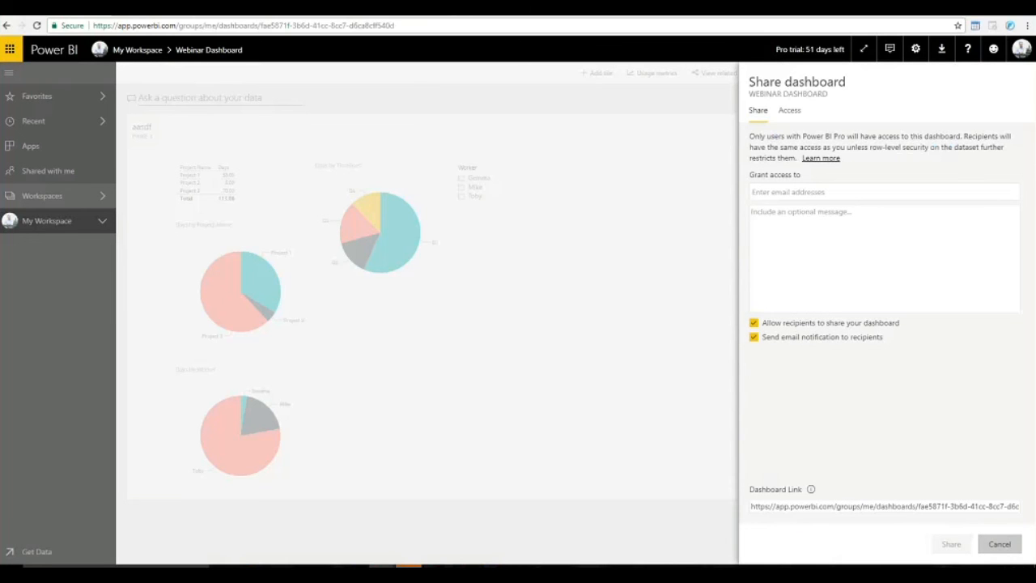
click(838, 189)
text(bna@)
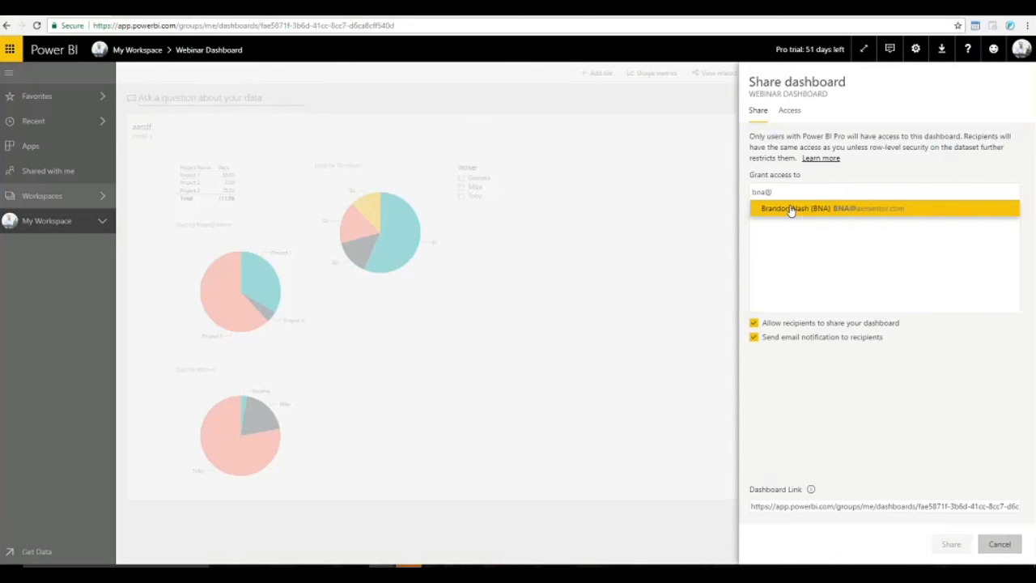
click(789, 209)
click(844, 216)
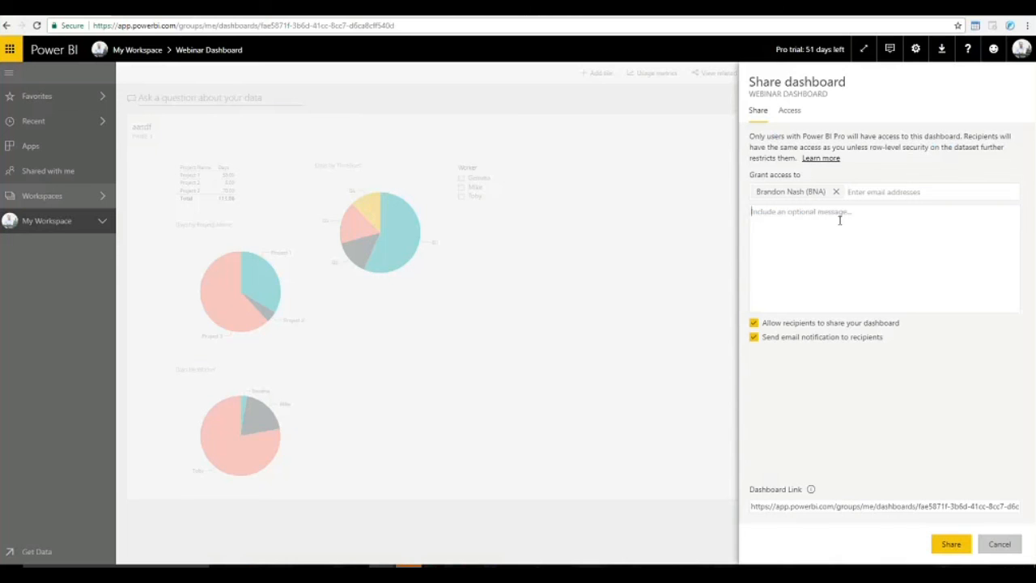
text(Check out this sweet dashboard)
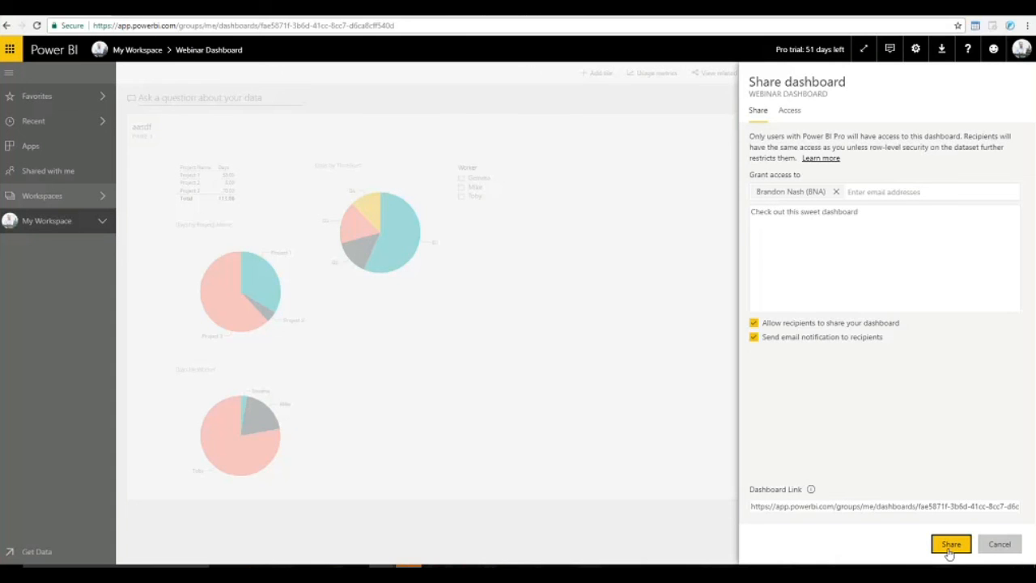
click(962, 546)
click(952, 544)
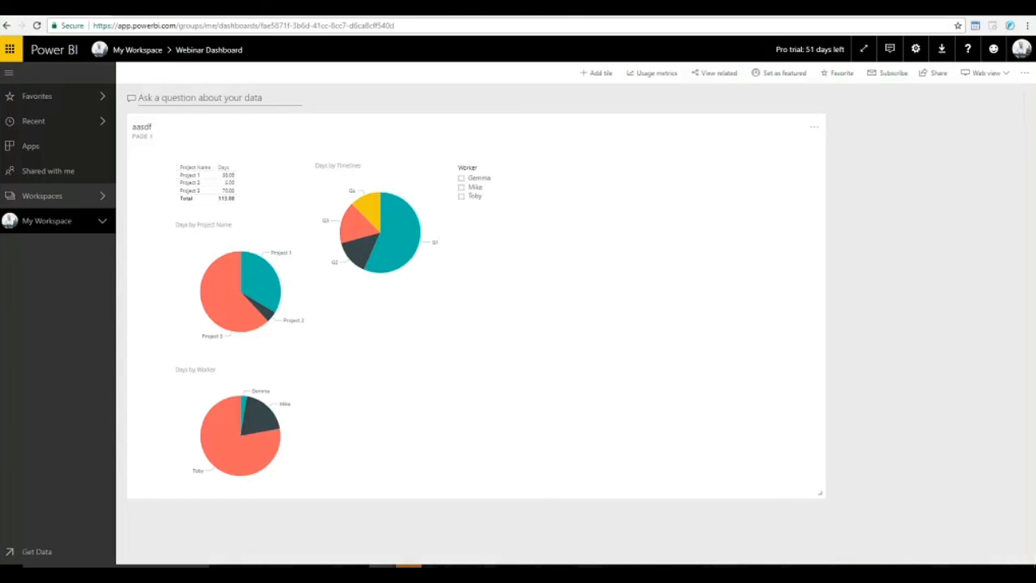
Open the Schedule Refresh settings for the aasdf dataset in My Workspace.
click(103, 223)
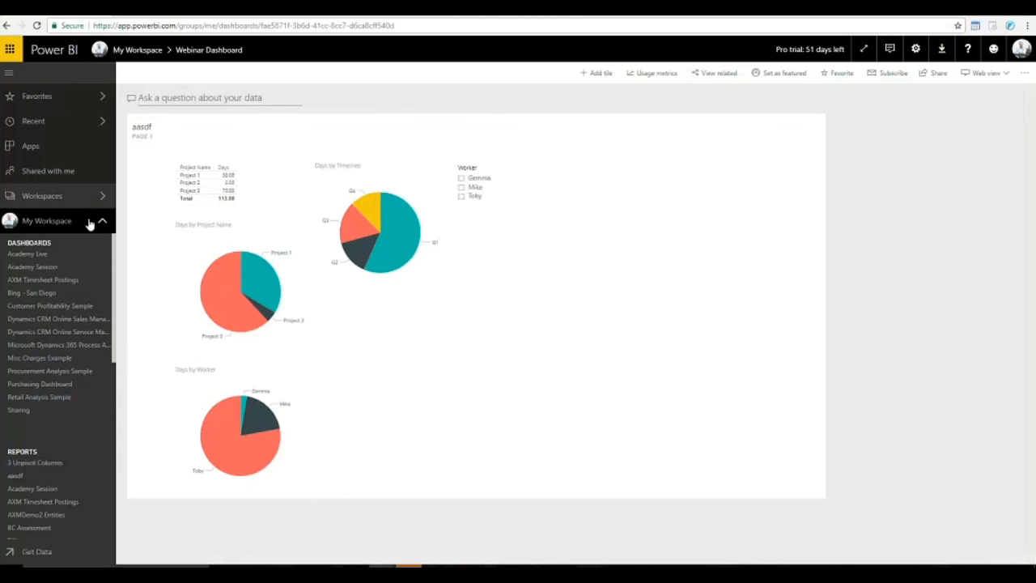
scroll(73, 375, down, 6)
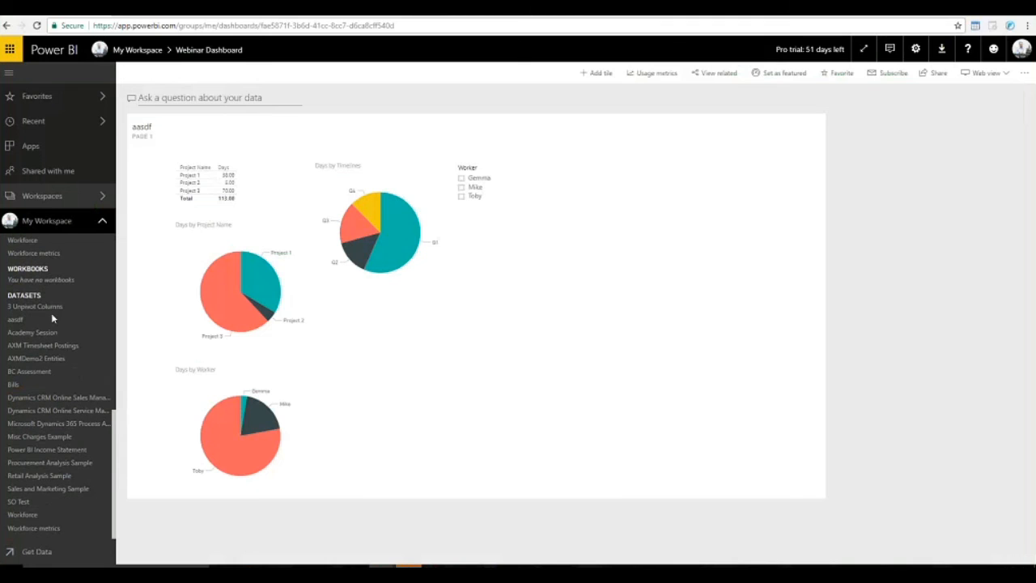
click(103, 320)
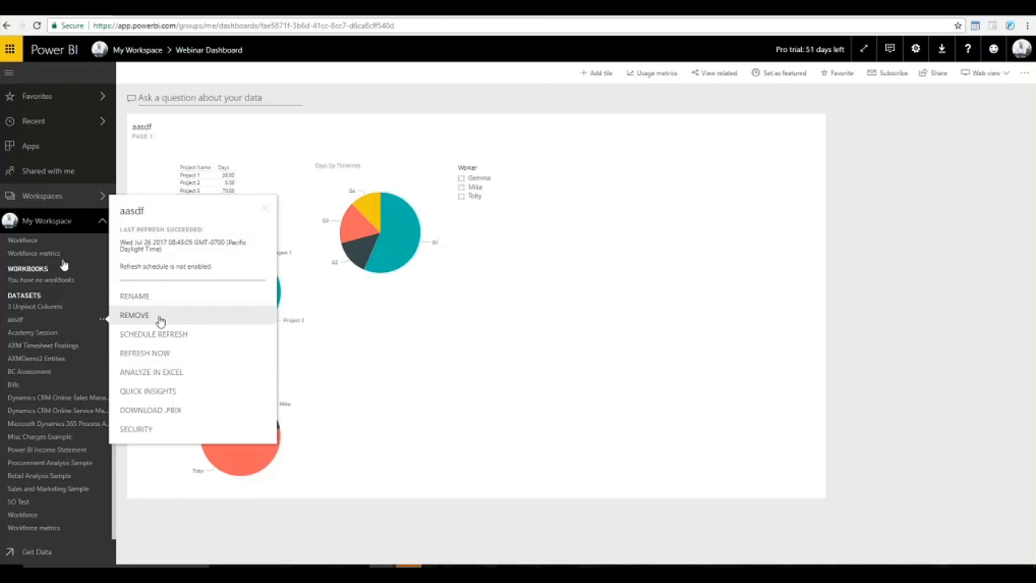
click(167, 335)
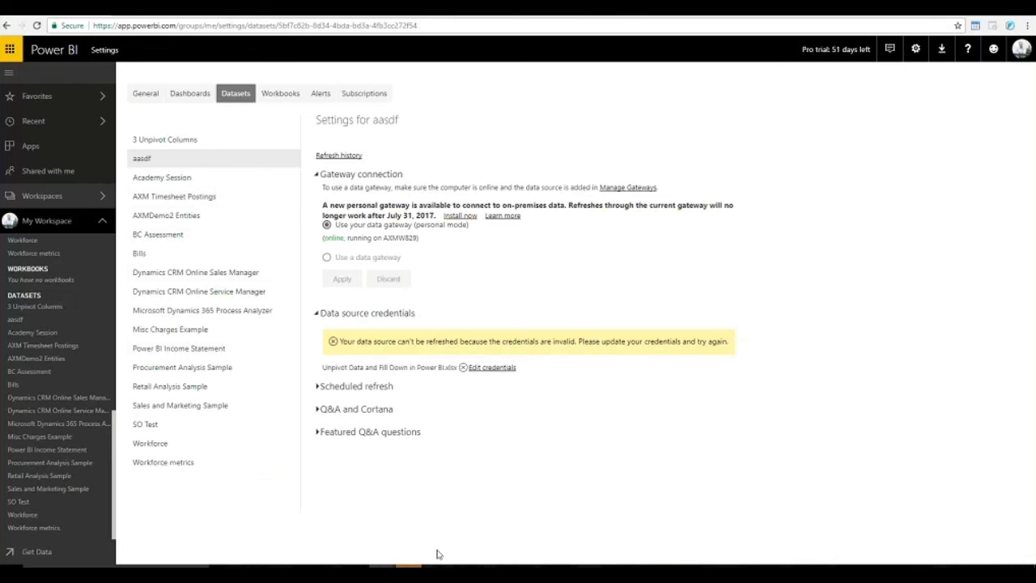
mouse_move(461, 566)
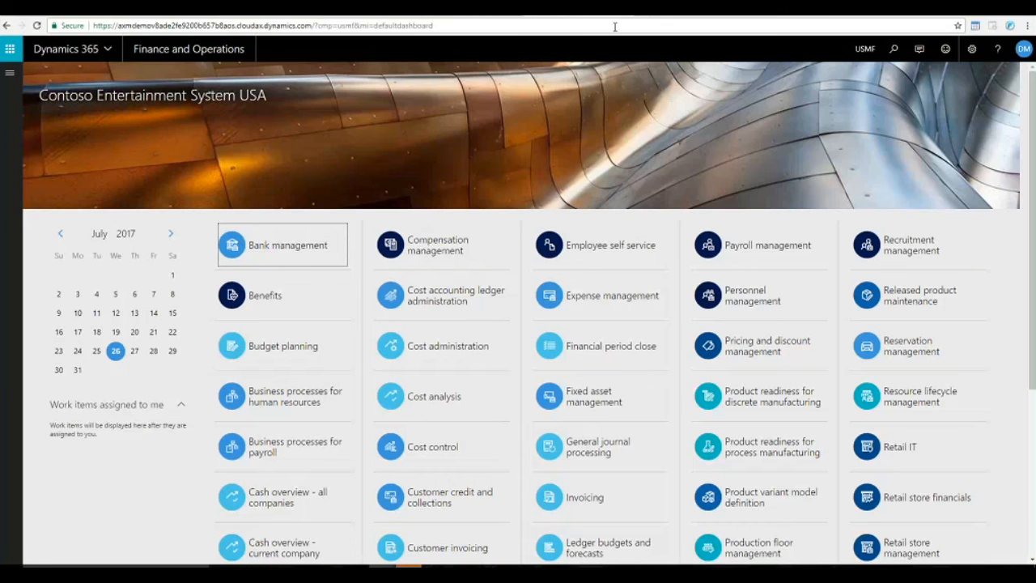
Copy the Dynamics 365 base URL up to .com/ and switch to Power BI Desktop.
click(318, 26)
click(315, 26)
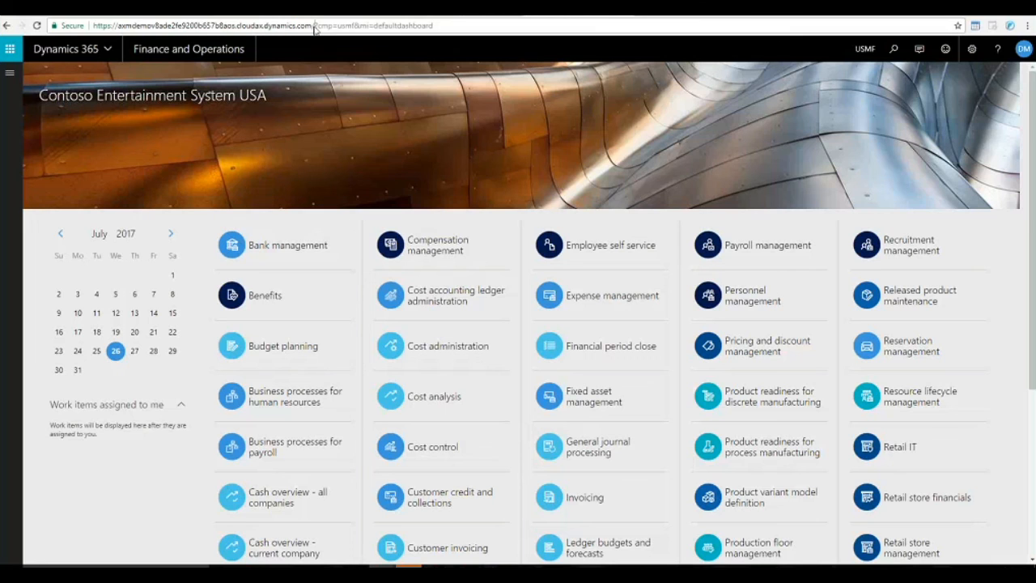
drag(315, 25, 93, 26)
key(ctrl+c)
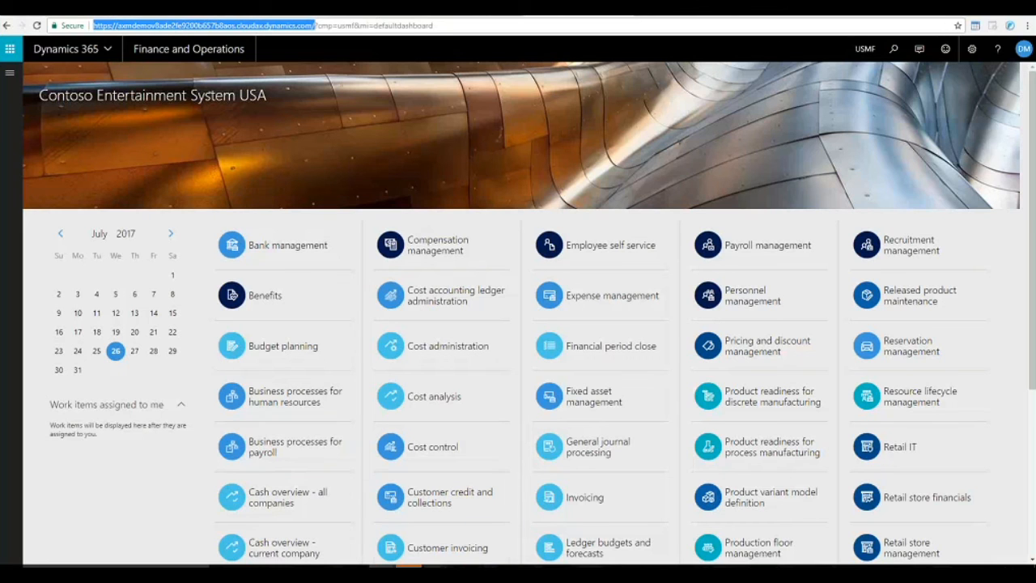
mouse_move(490, 566)
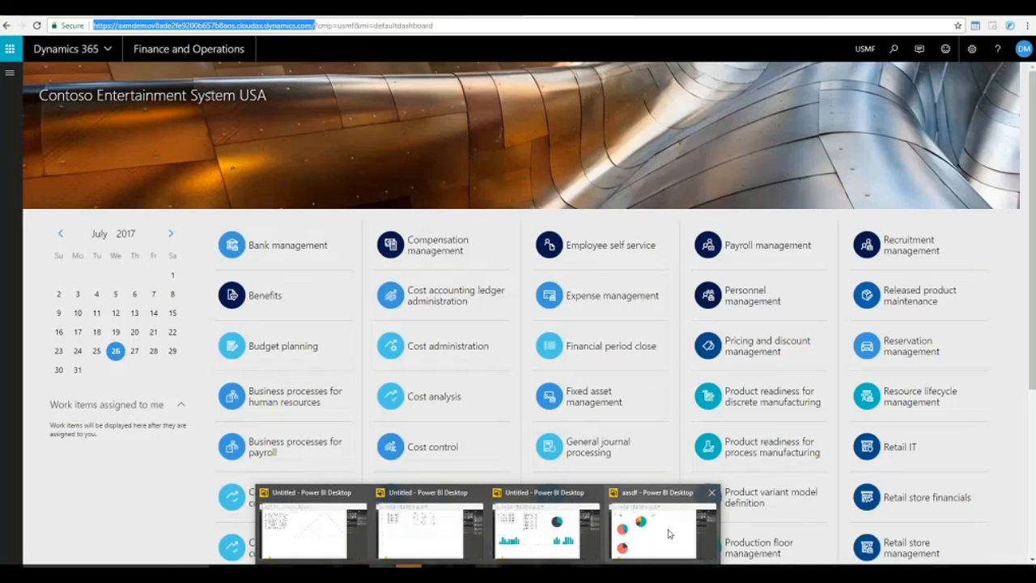
click(670, 530)
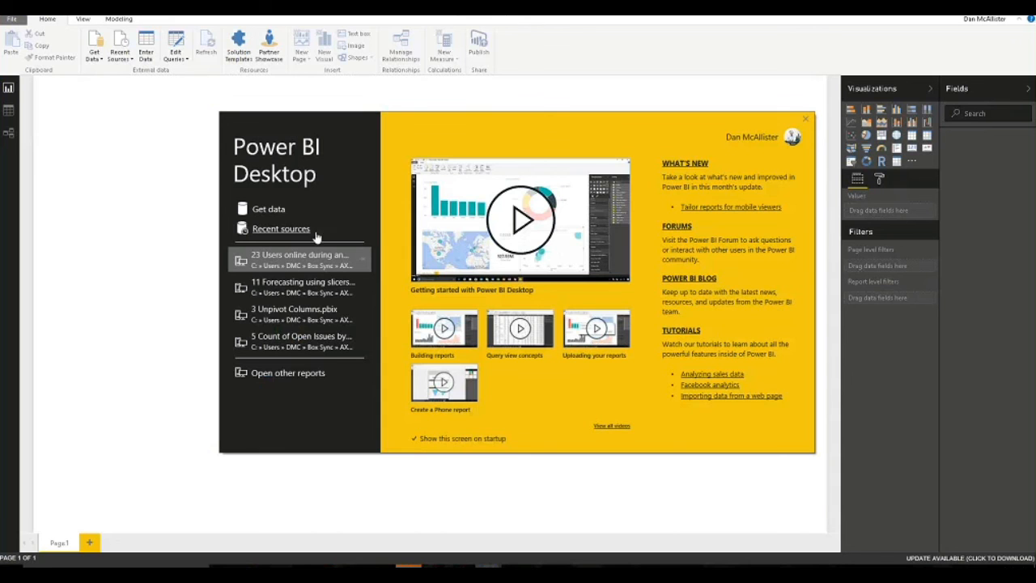
Start an OData Feed connection with the pasted Dynamics address, then switch back to Chrome.
click(263, 212)
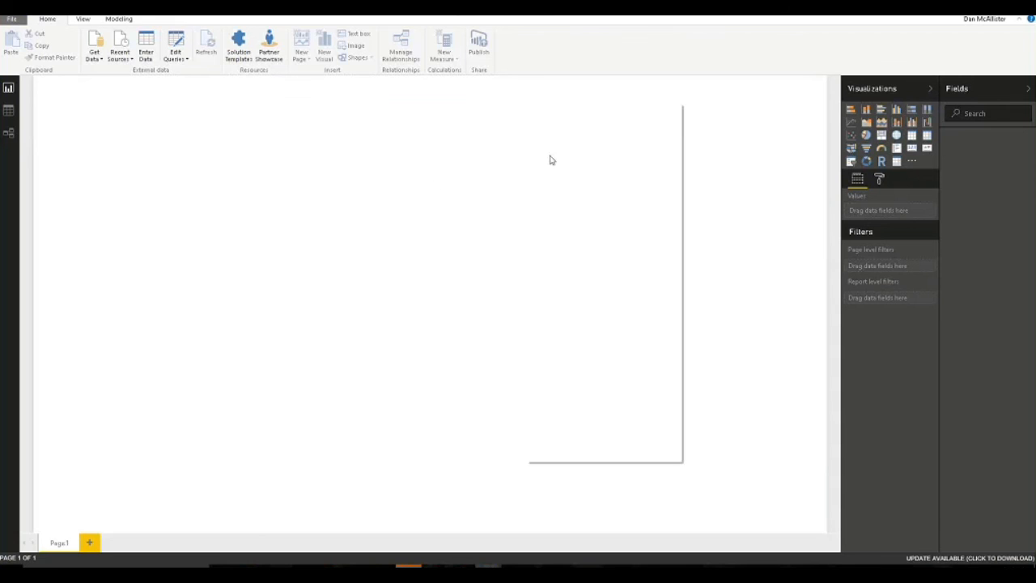
click(416, 147)
text(odata)
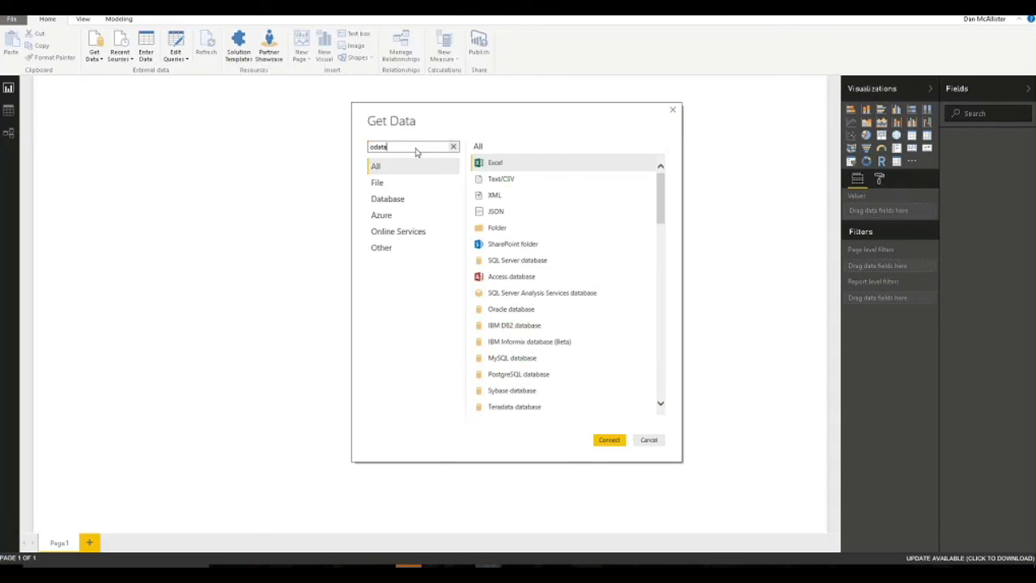
click(495, 164)
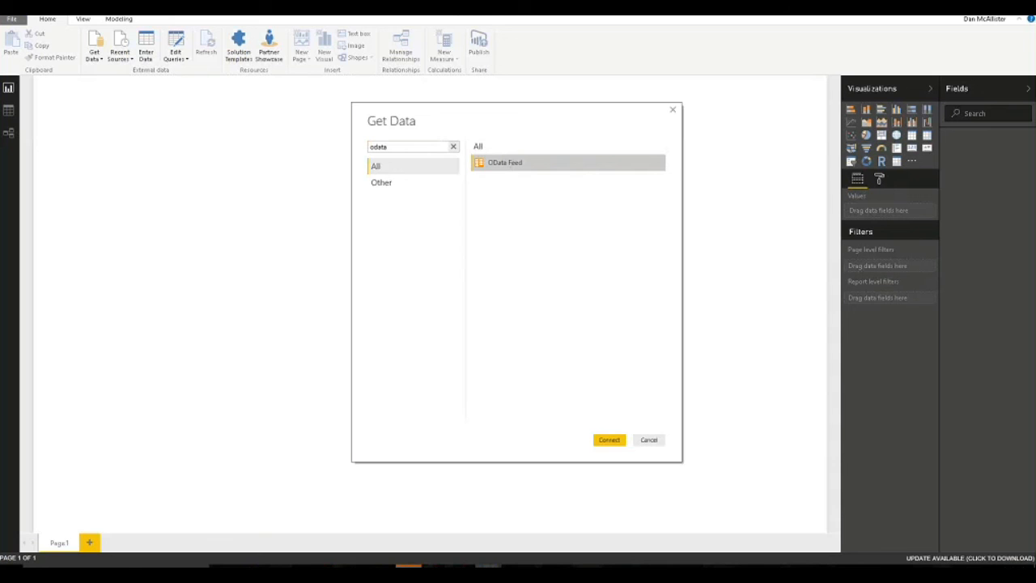
click(607, 443)
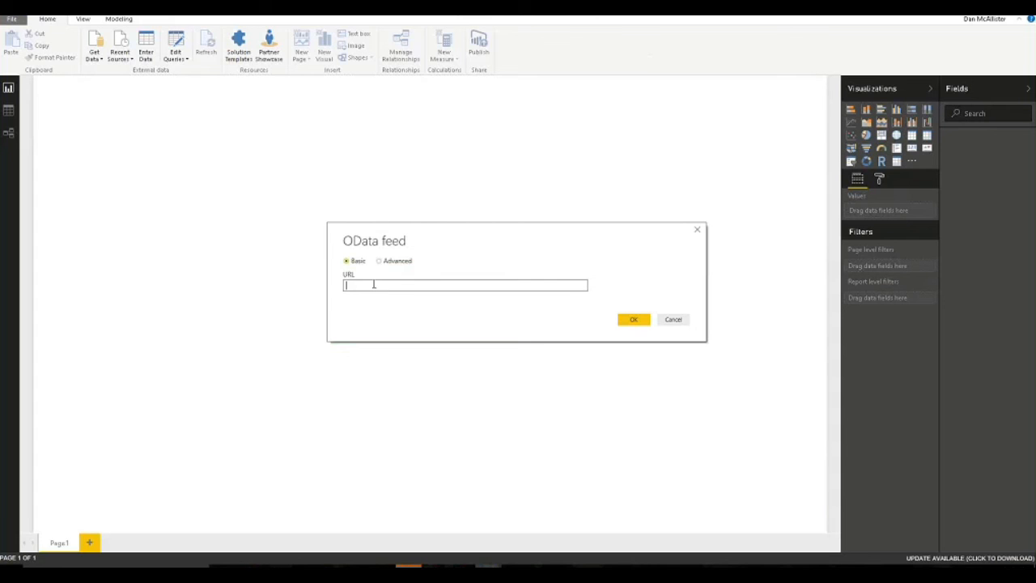
key(ctrl+v)
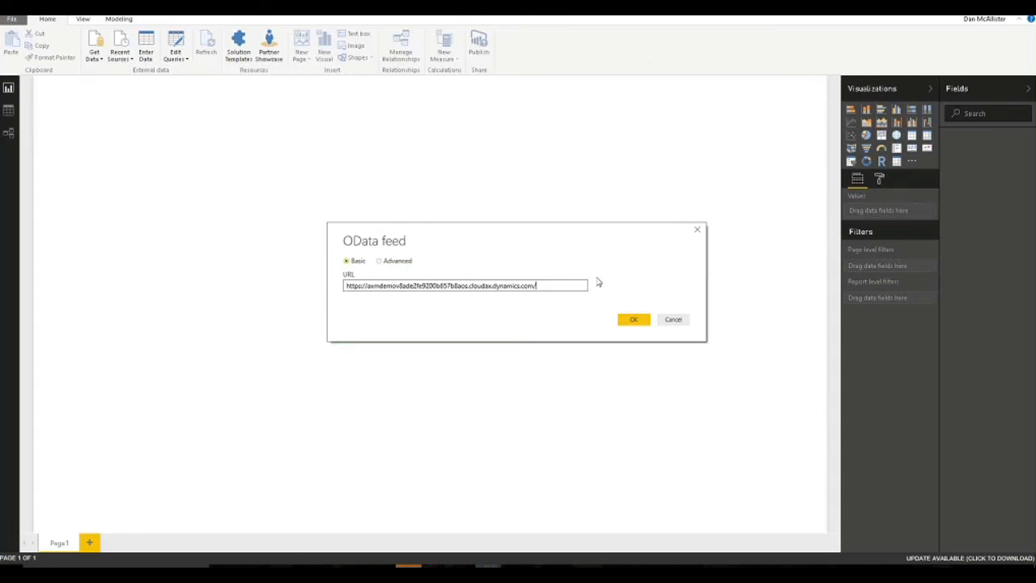
key(alt+Tab)
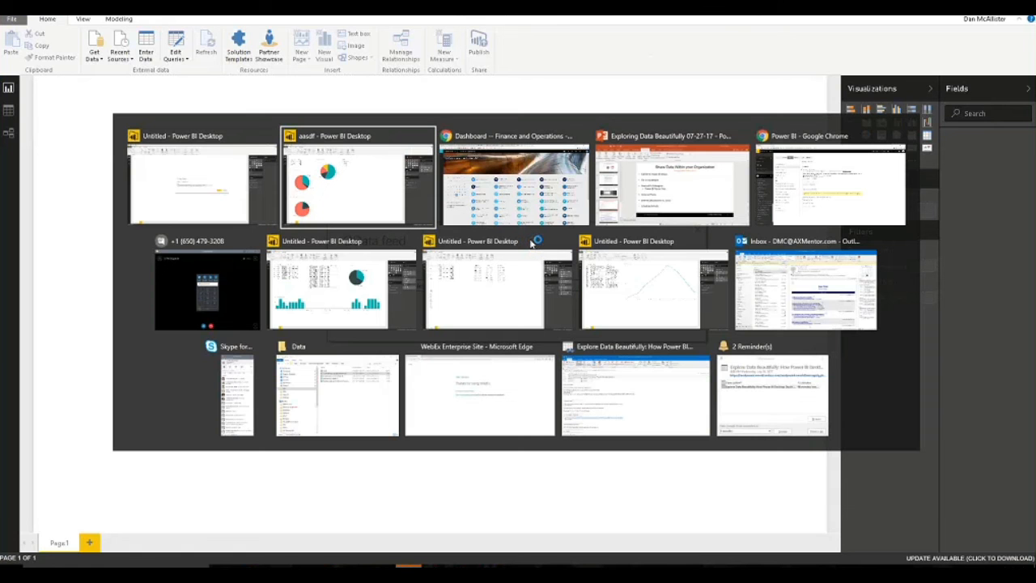
click(511, 144)
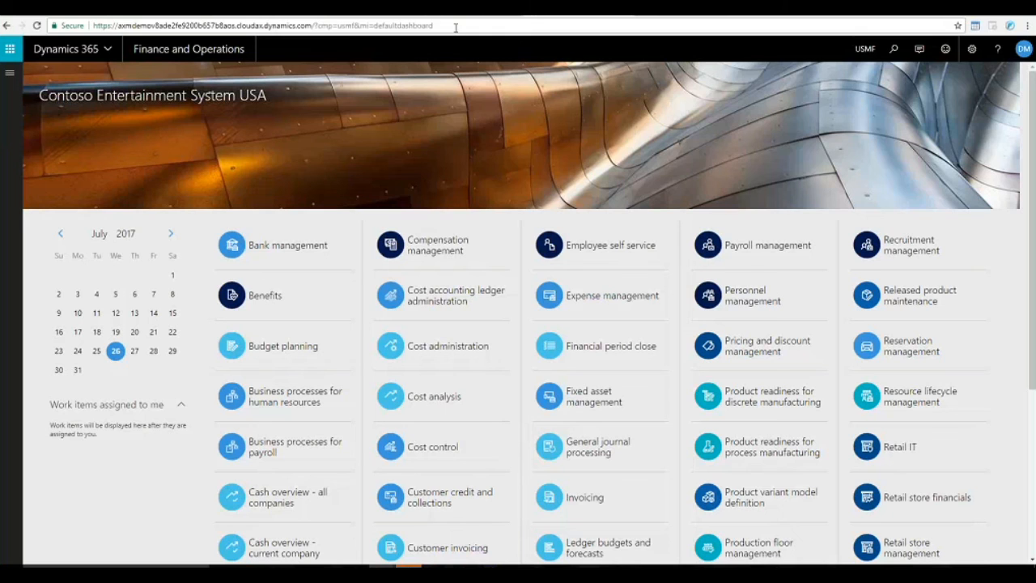
Reload the timed-out Dynamics session, recopy the URL up to '?cmp', and paste it into the OData dialog.
drag(313, 25, 318, 25)
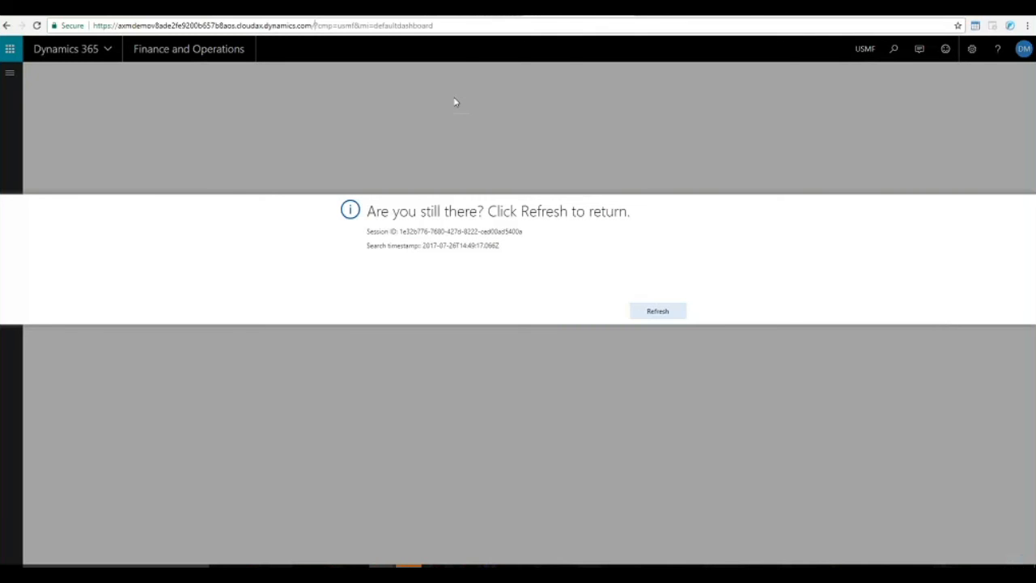
click(660, 312)
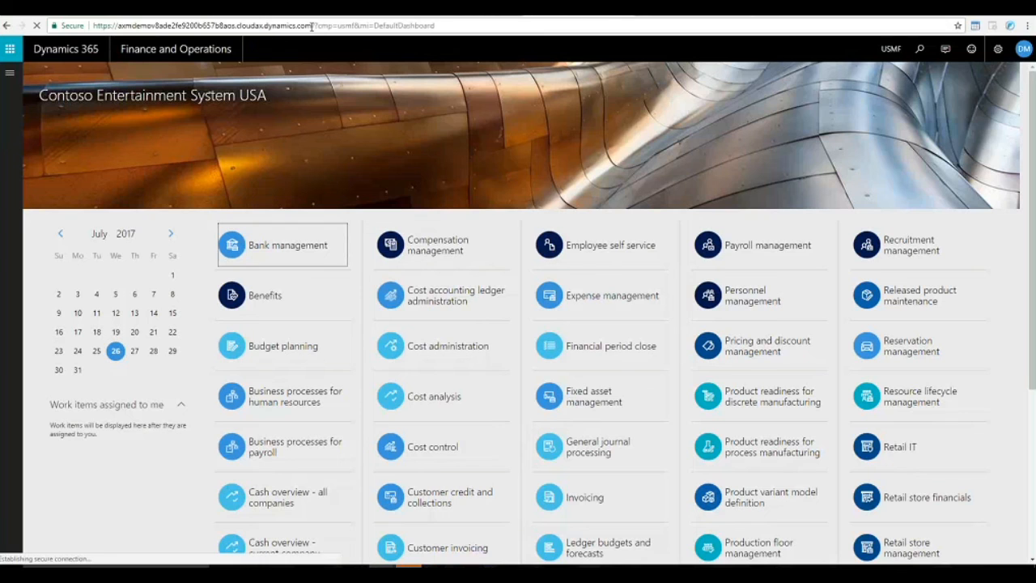
click(275, 27)
click(316, 25)
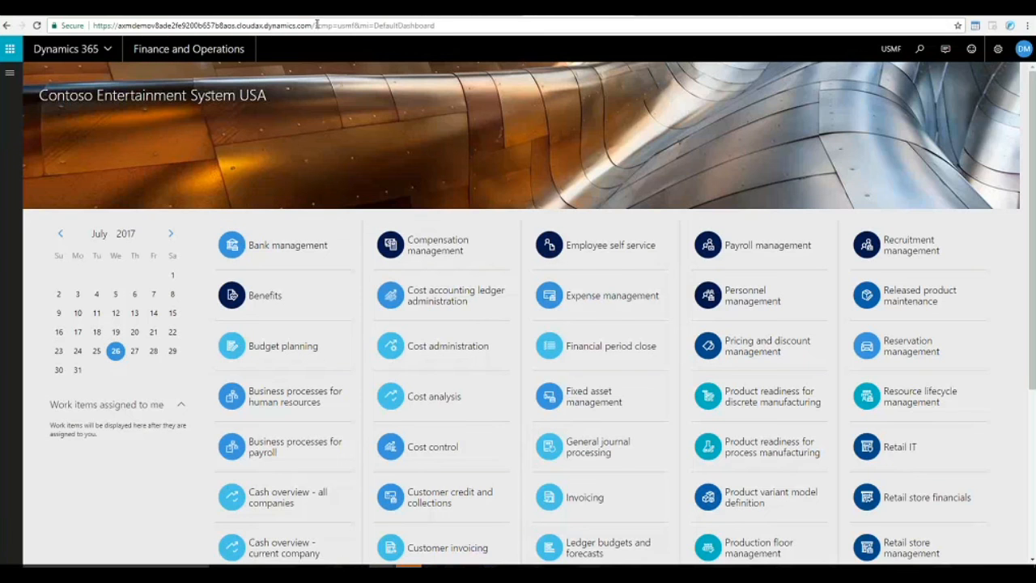
drag(315, 25, 85, 29)
key(ctrl+c)
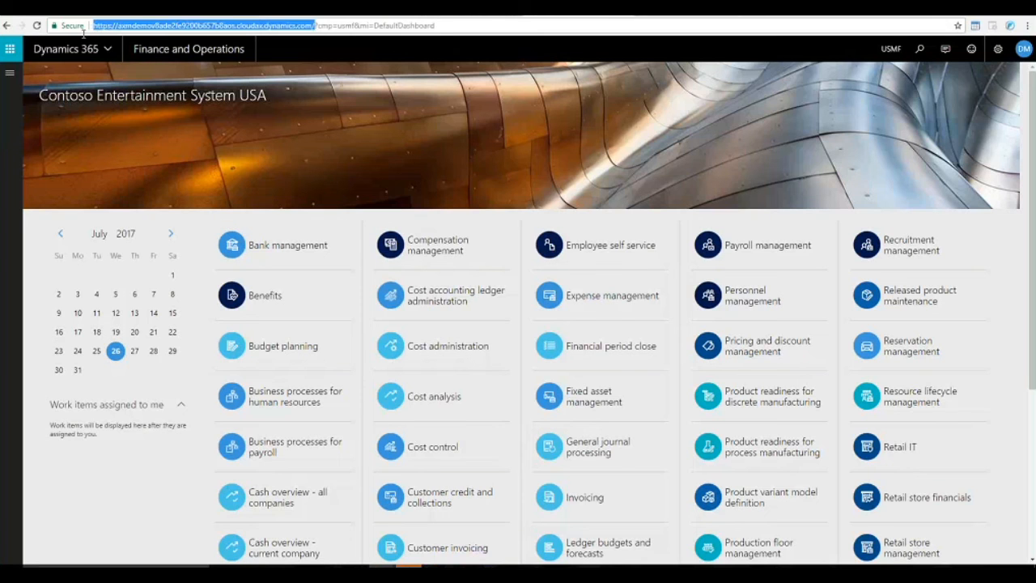
key(alt+Tab)
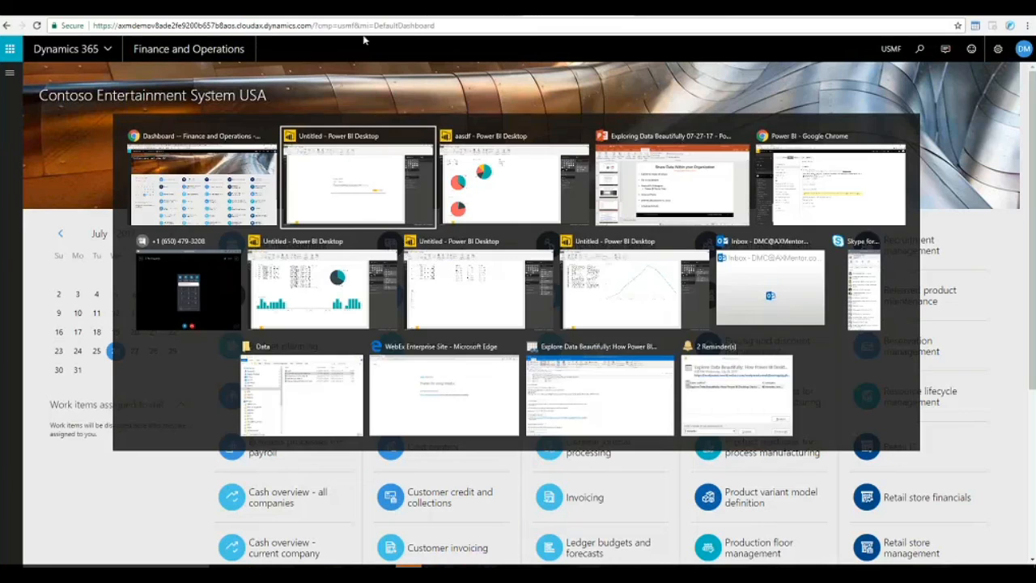
key(ctrl+v)
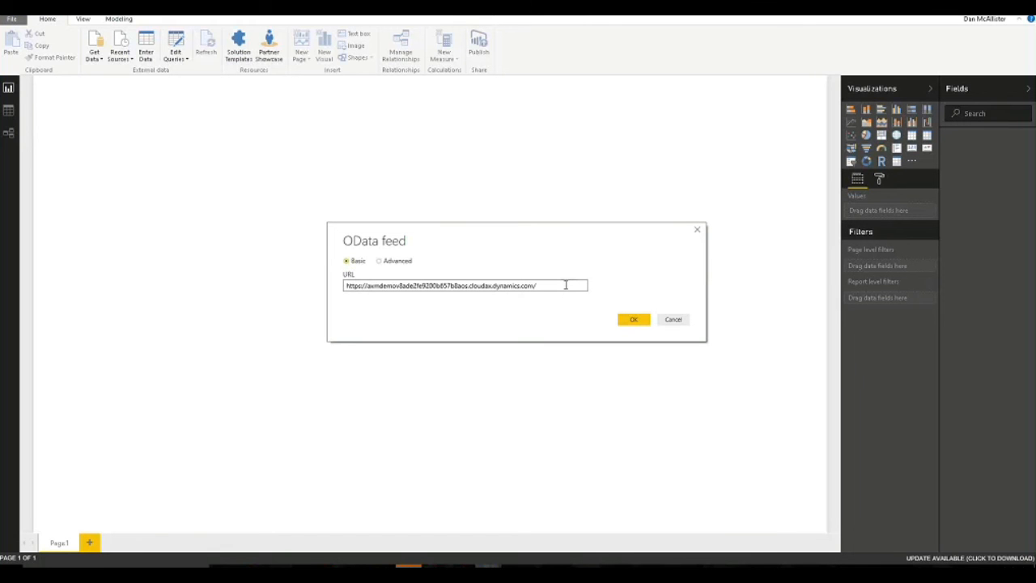
Append 'data' to the feed URL, submit it, and dismiss the connection error.
text(data)
click(632, 320)
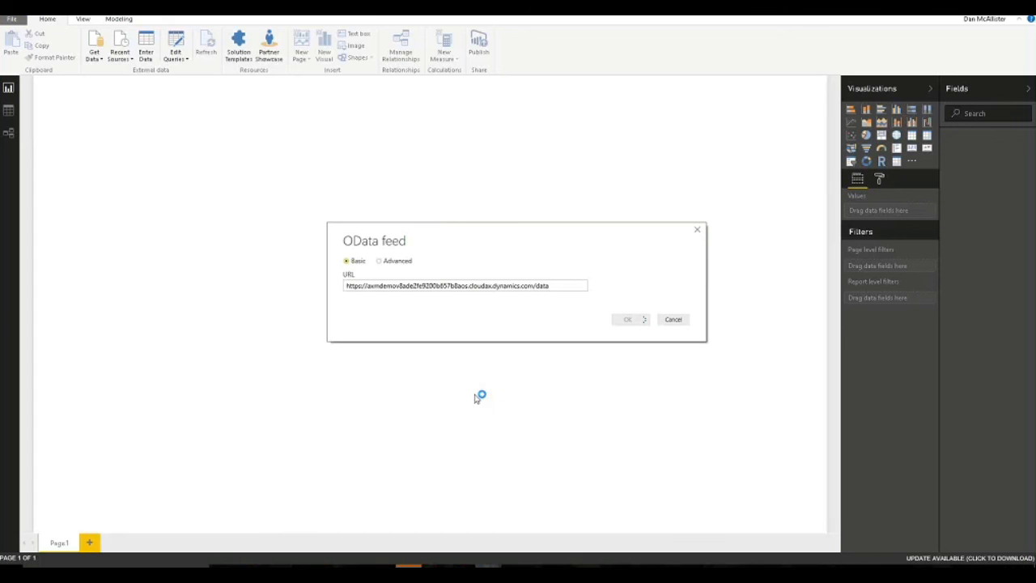
click(518, 286)
click(544, 286)
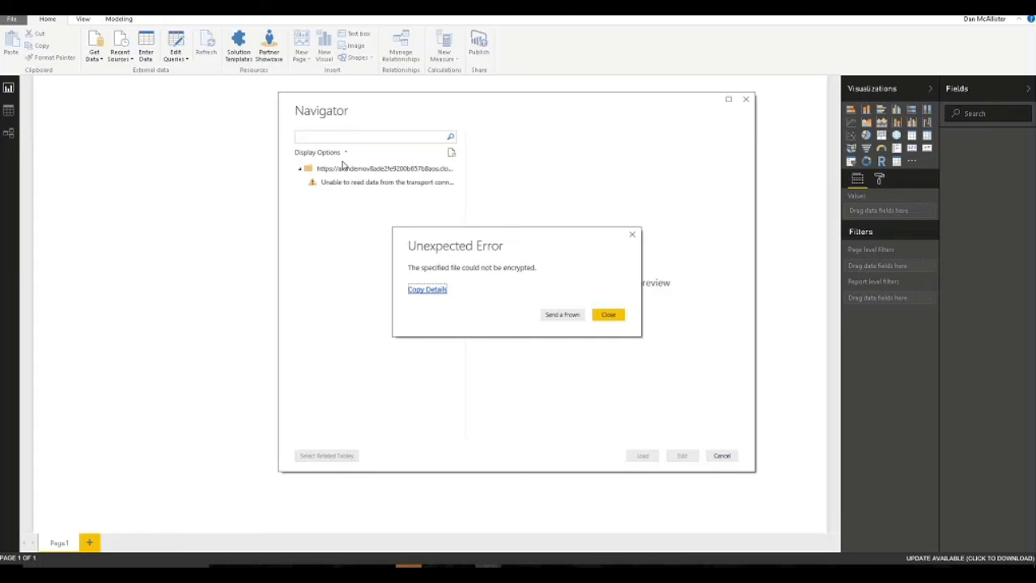
click(608, 315)
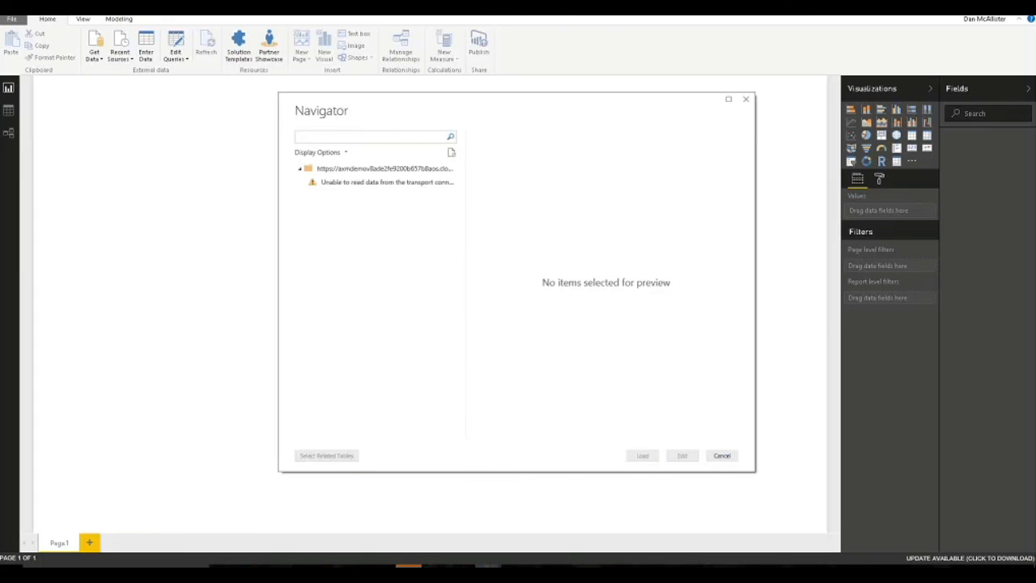
Switch to the blank Untitled Power BI Desktop report.
click(349, 168)
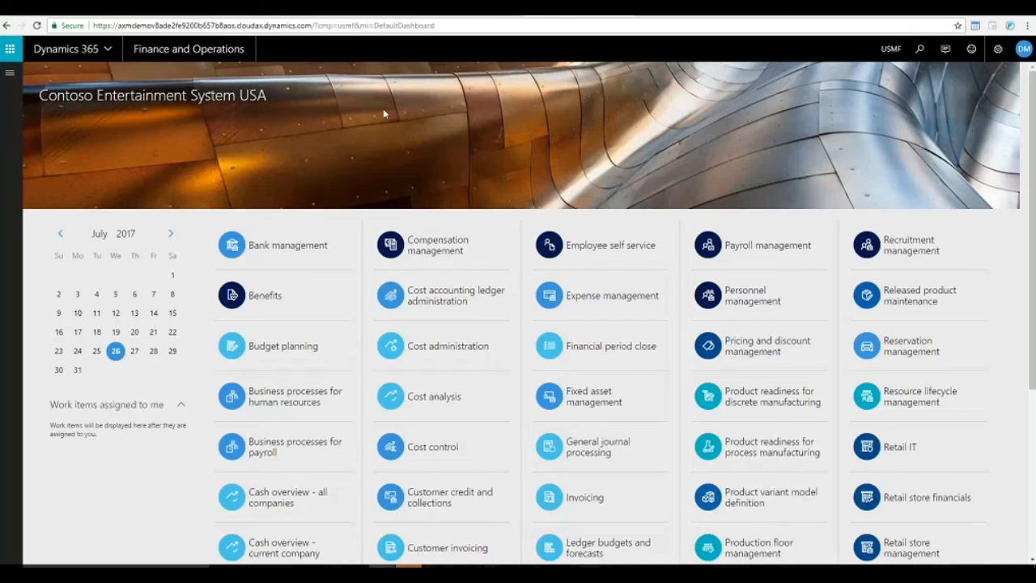
drag(315, 26, 94, 25)
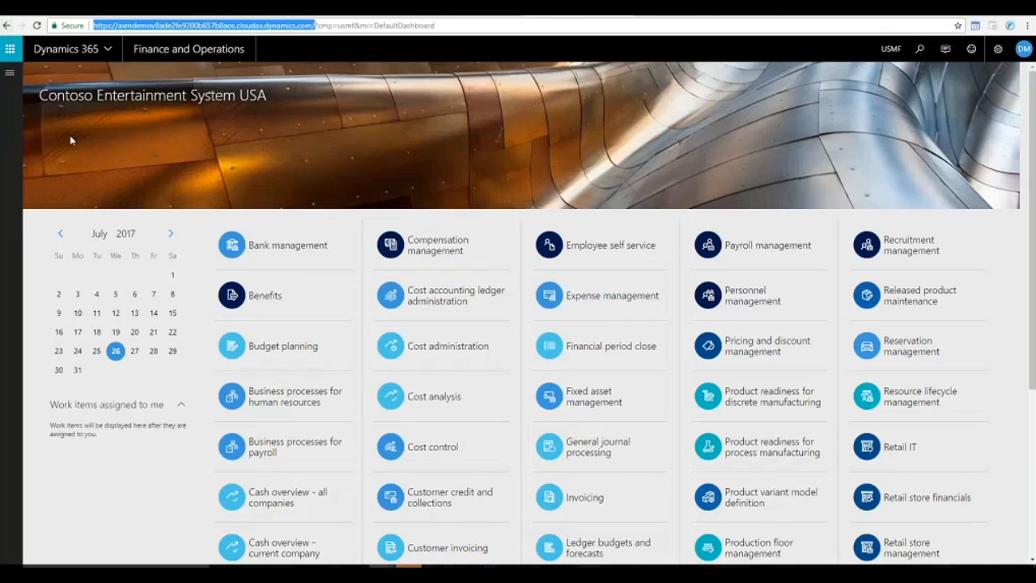
click(488, 566)
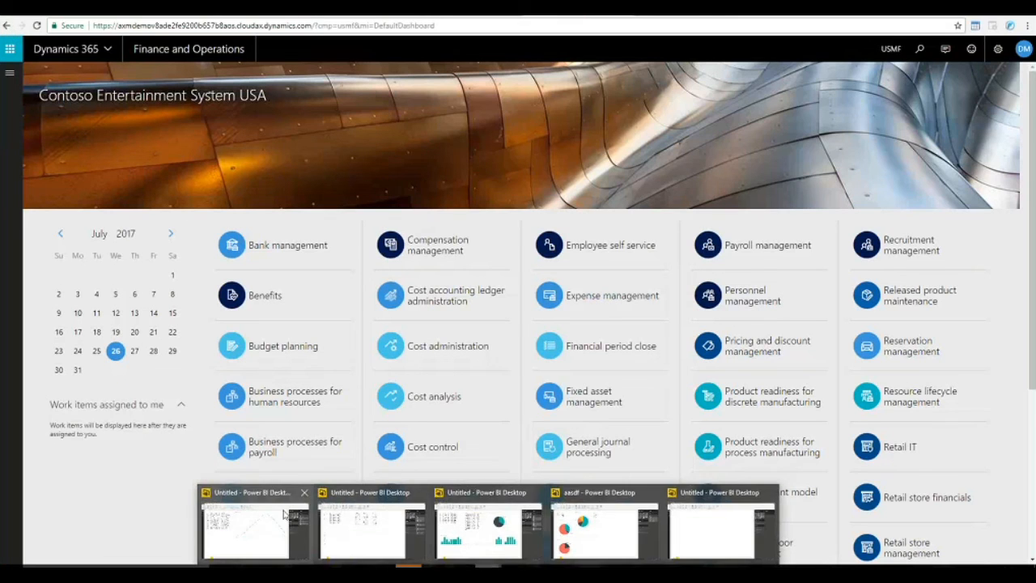
click(720, 530)
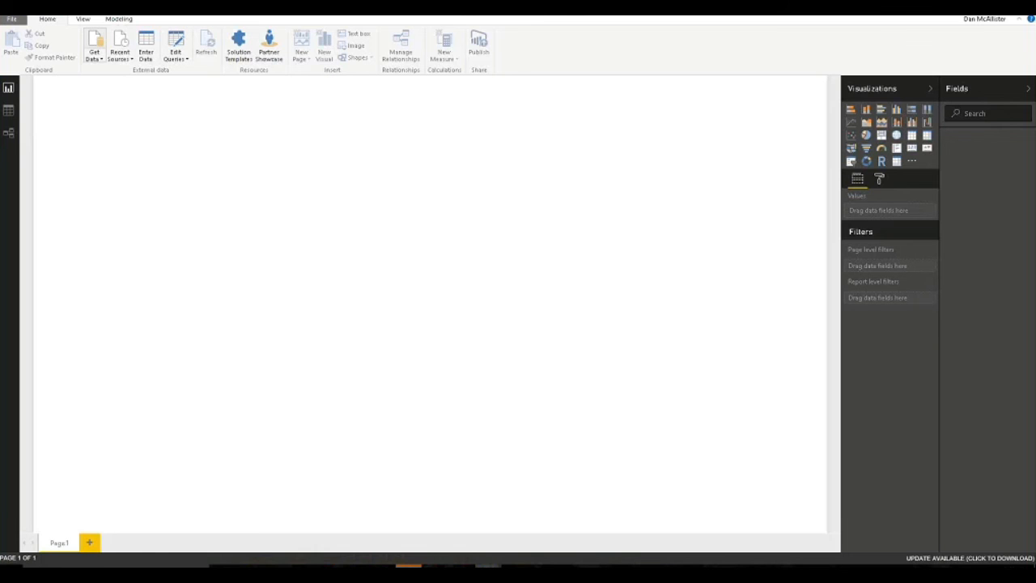
text(odata)
click(510, 165)
click(608, 439)
key(ctrl+v)
text(data)
click(405, 261)
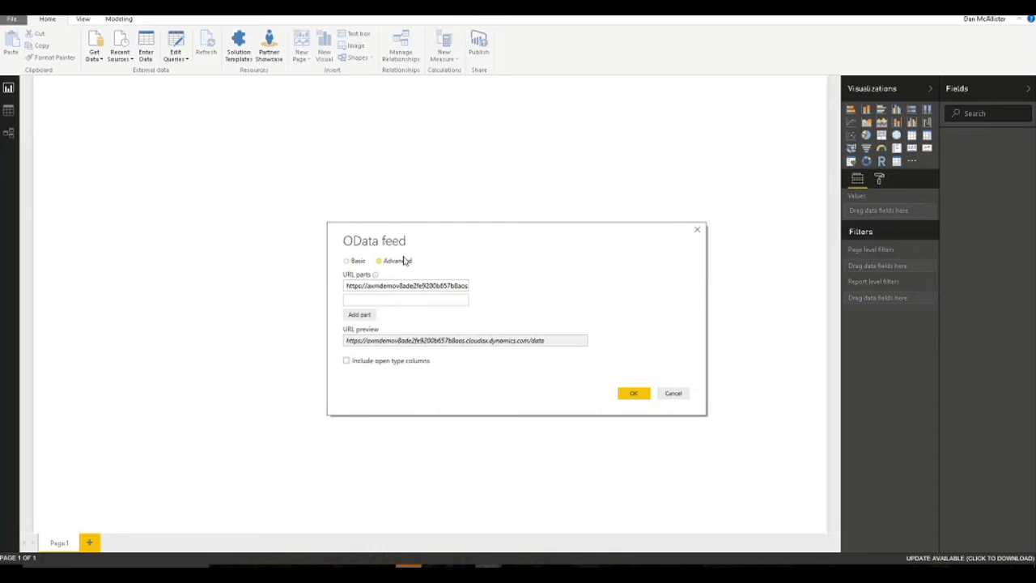
click(354, 261)
click(628, 320)
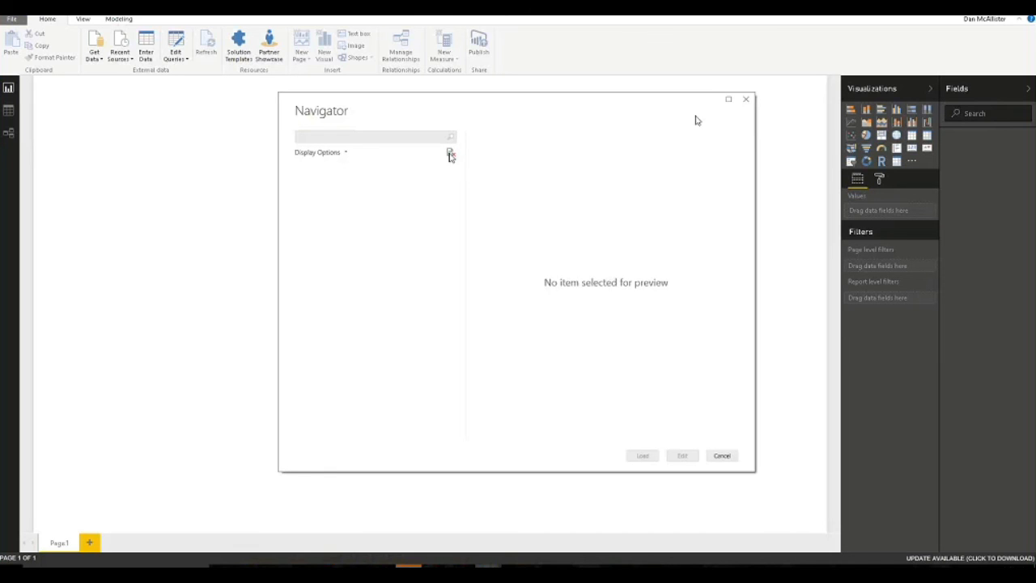
click(722, 455)
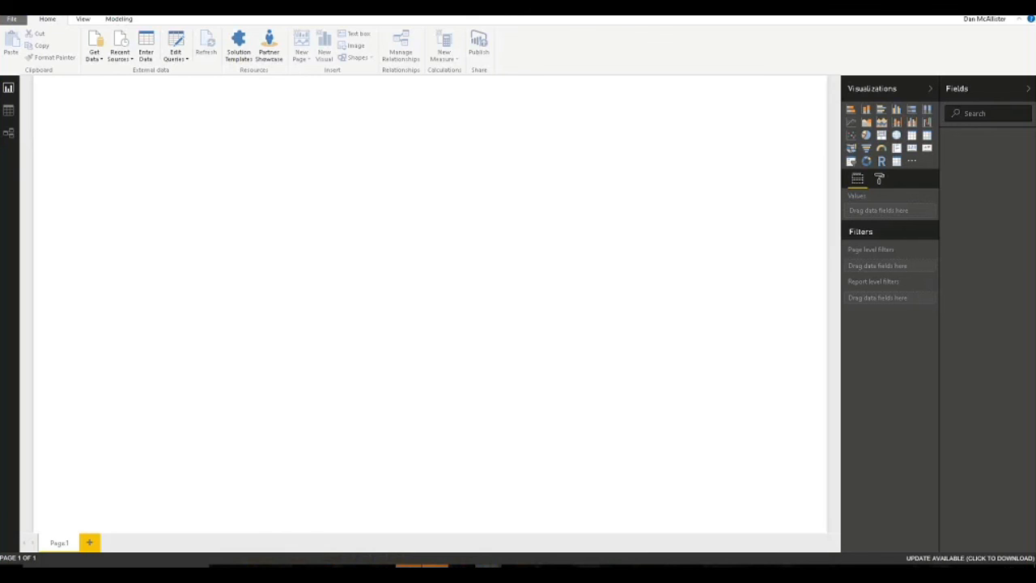
Sign out through the account menu's Switch account, close the sign-in dialog, and restore the ribbon.
click(993, 19)
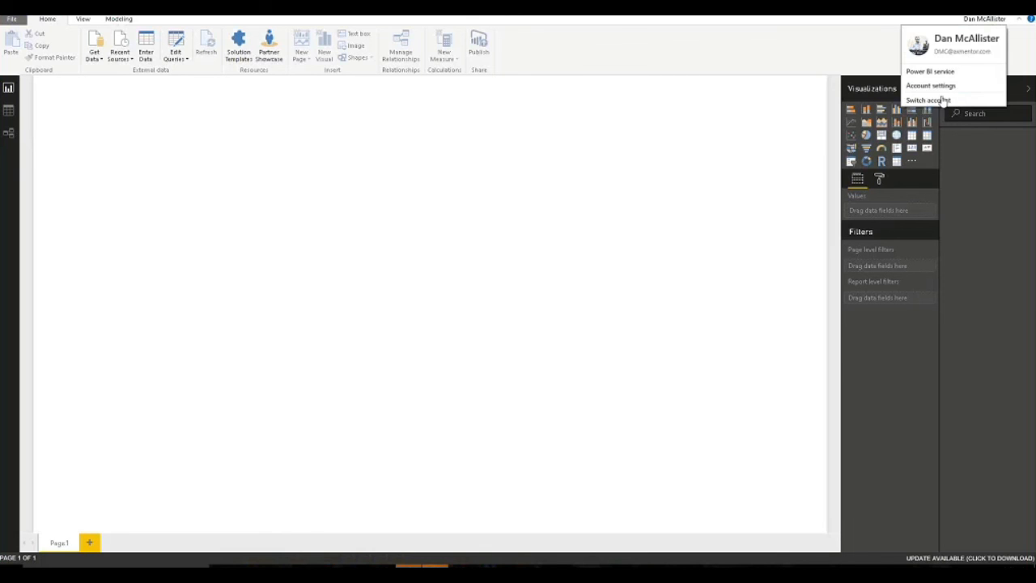
click(1019, 19)
click(1018, 19)
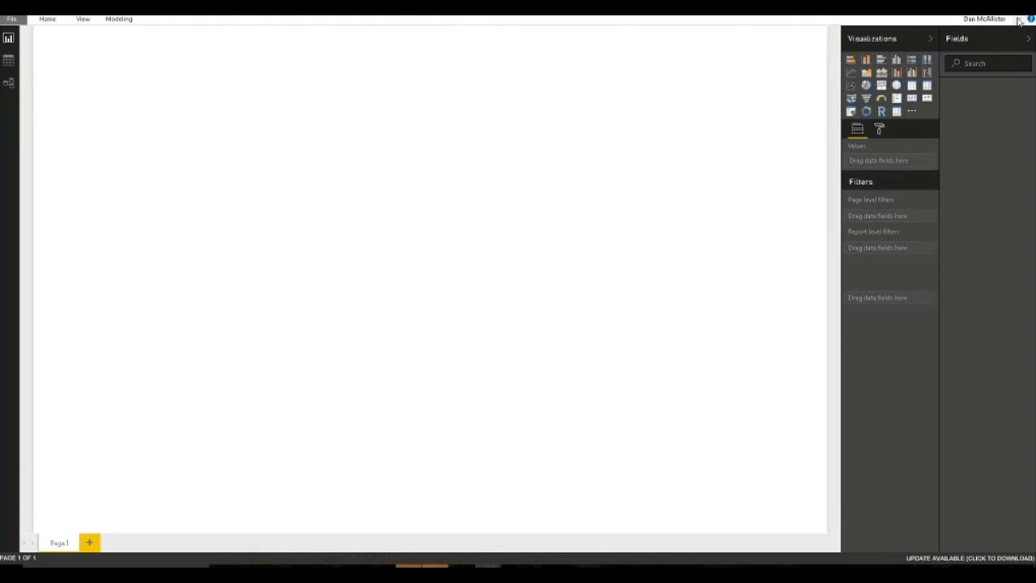
click(1004, 21)
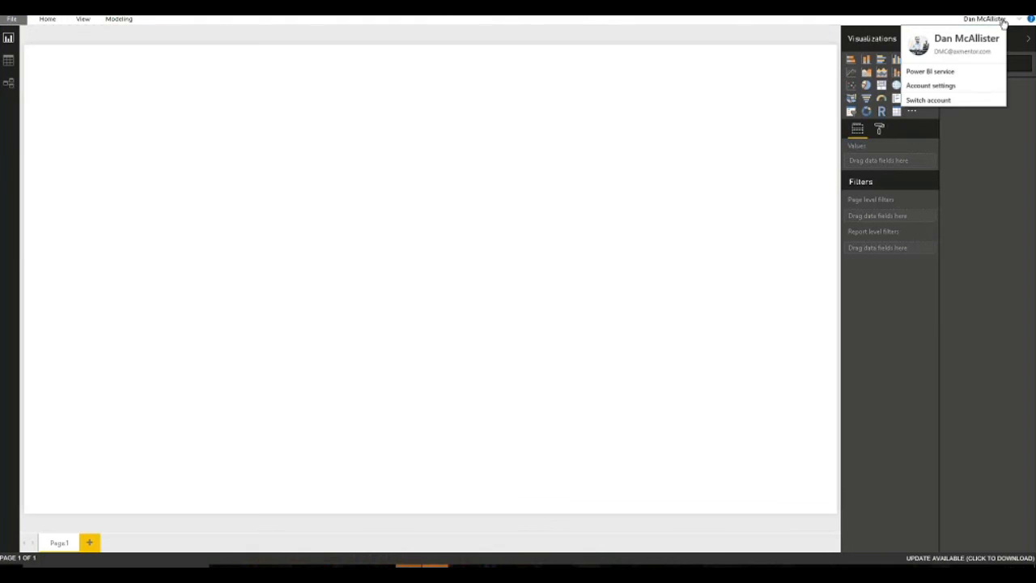
click(954, 99)
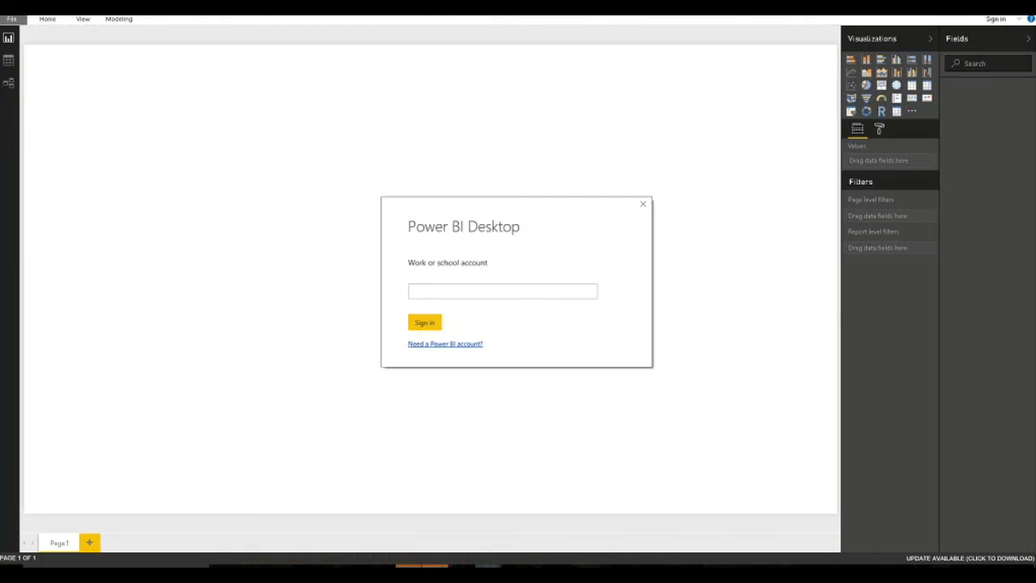
click(642, 204)
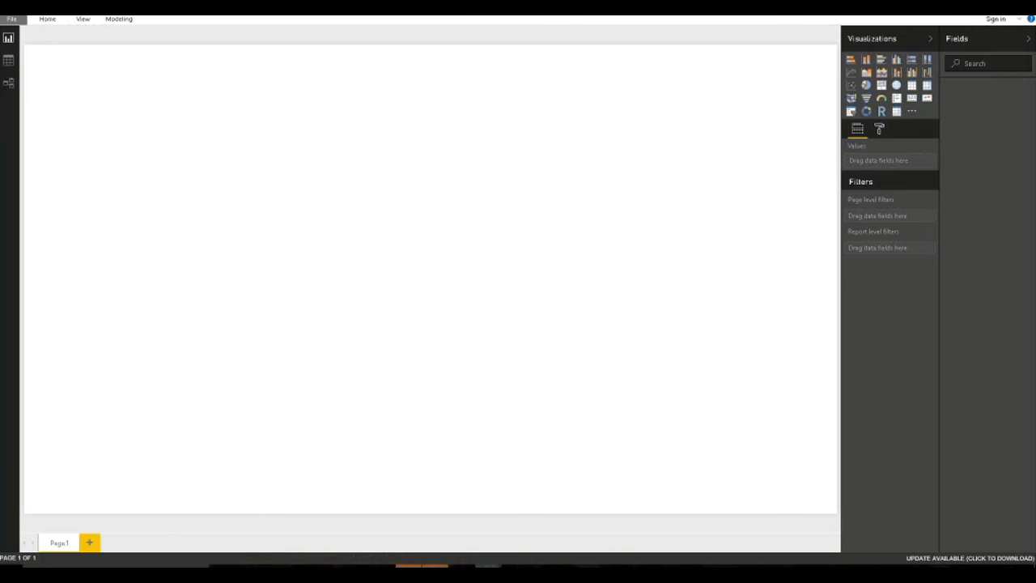
click(1020, 19)
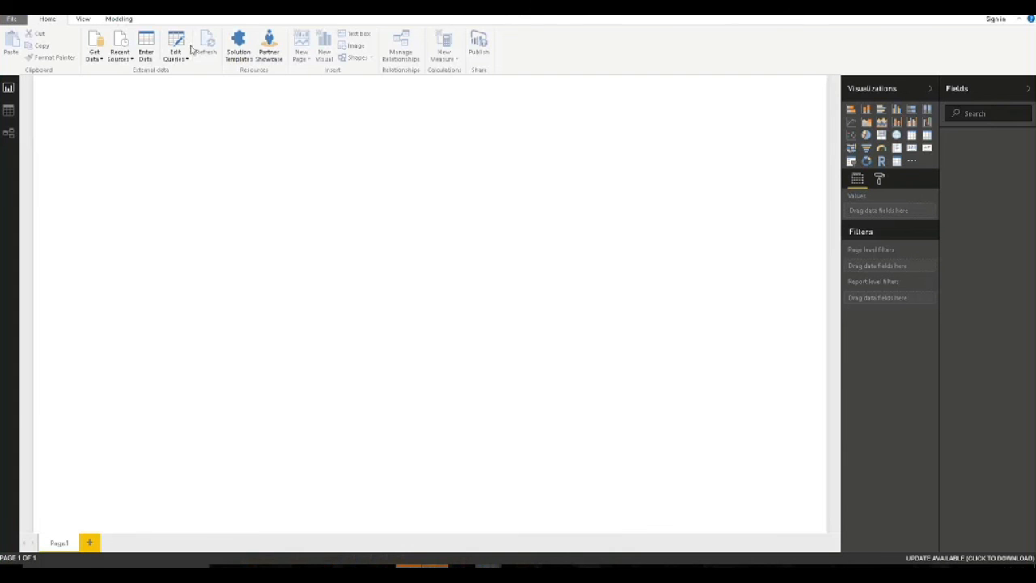
Connect an OData Feed source to the pasted Dynamics 365 URL ending in 'data'.
click(94, 38)
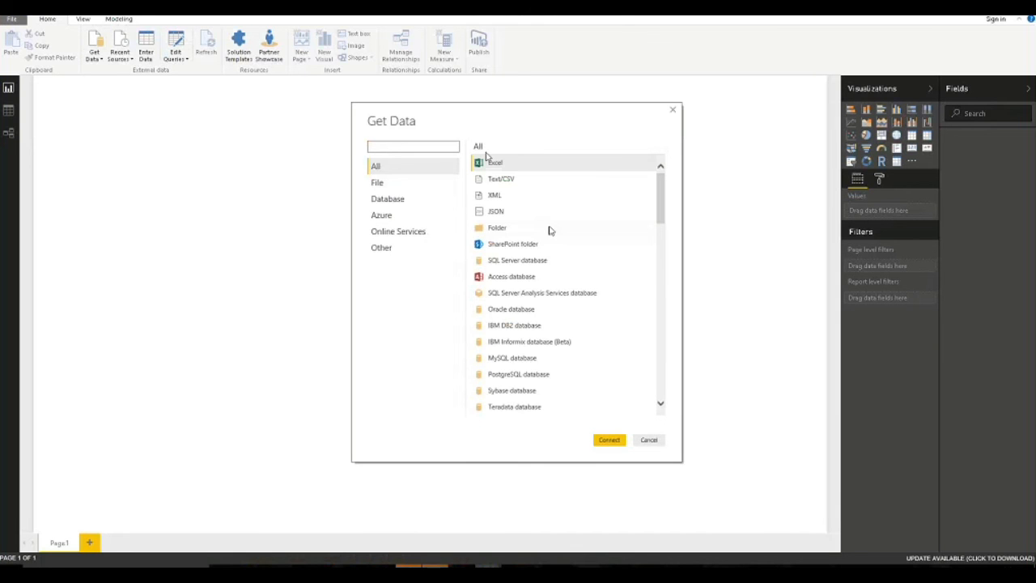
text(odata)
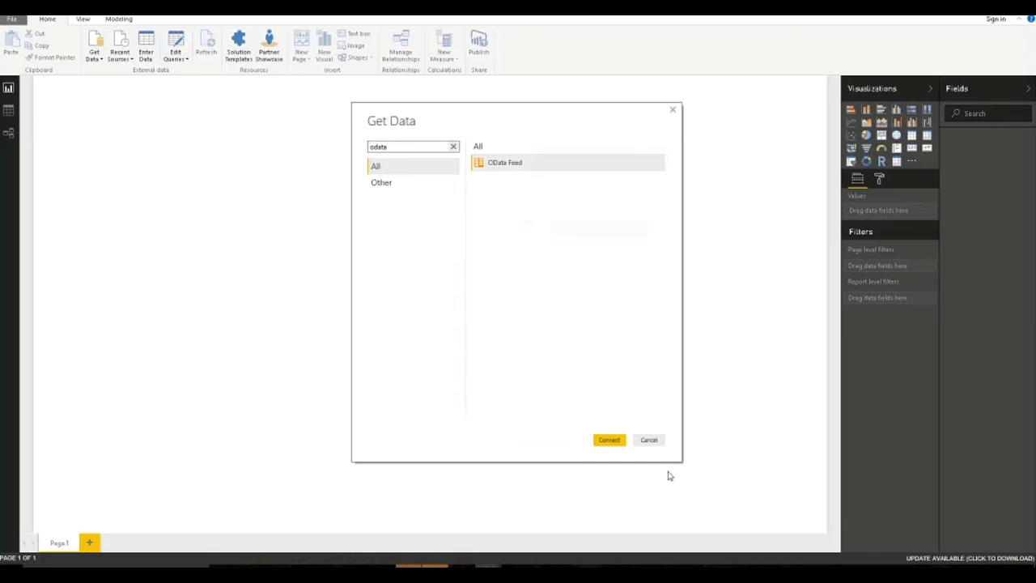
click(621, 441)
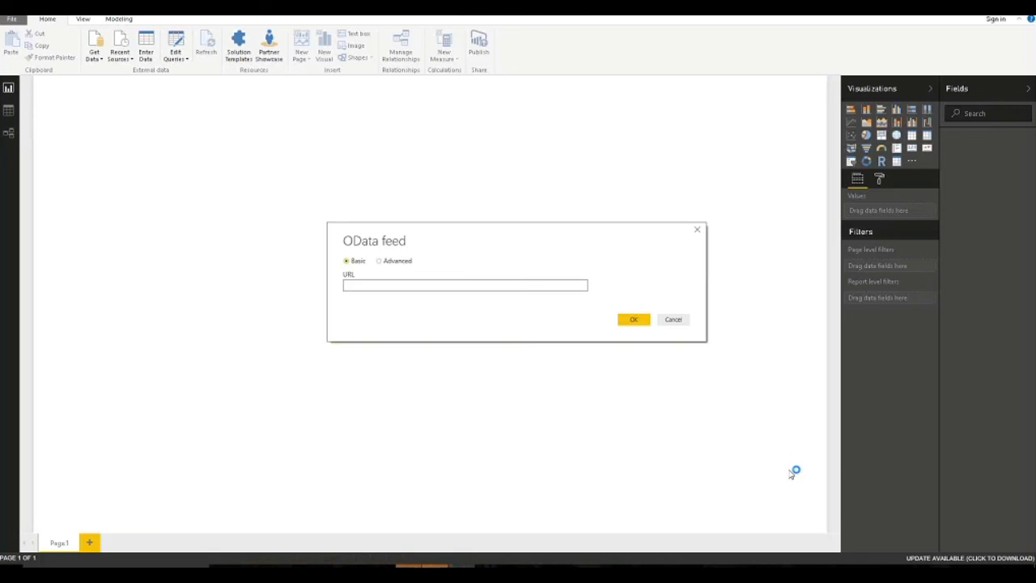
text(https://axmdemov8ade2fe5200b857b8aos.cloudax.dynamics.com/)
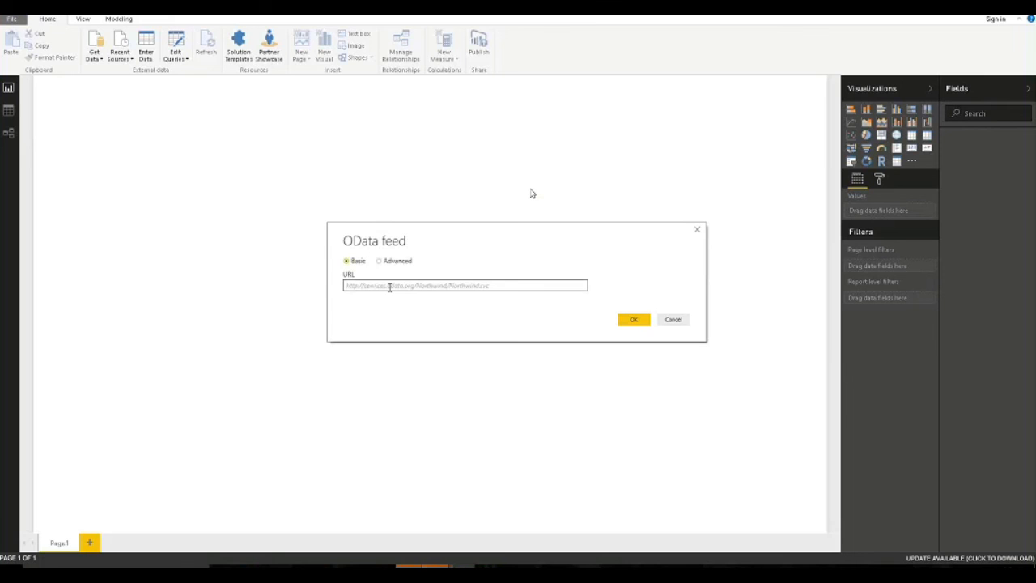
text(data)
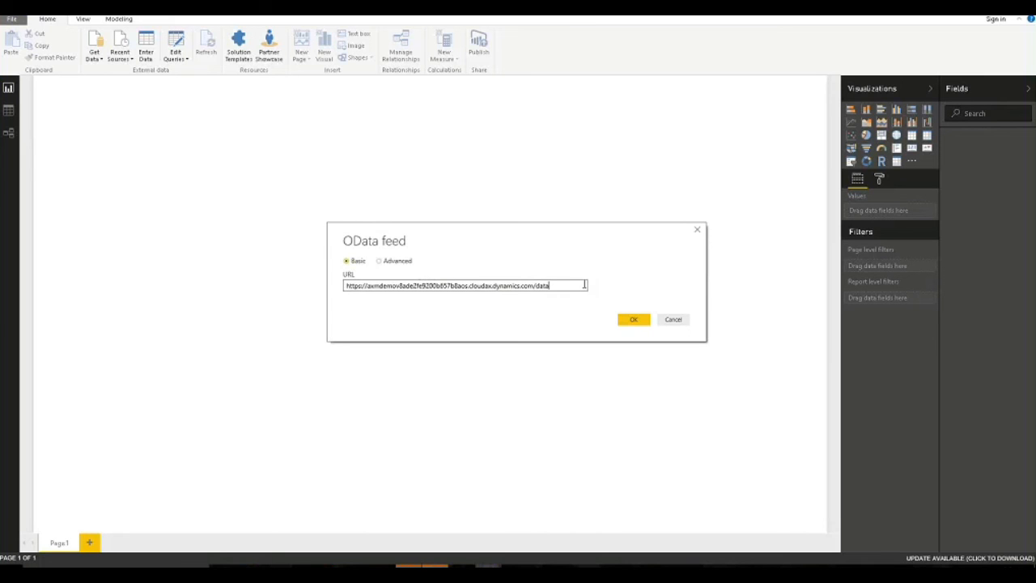
click(633, 319)
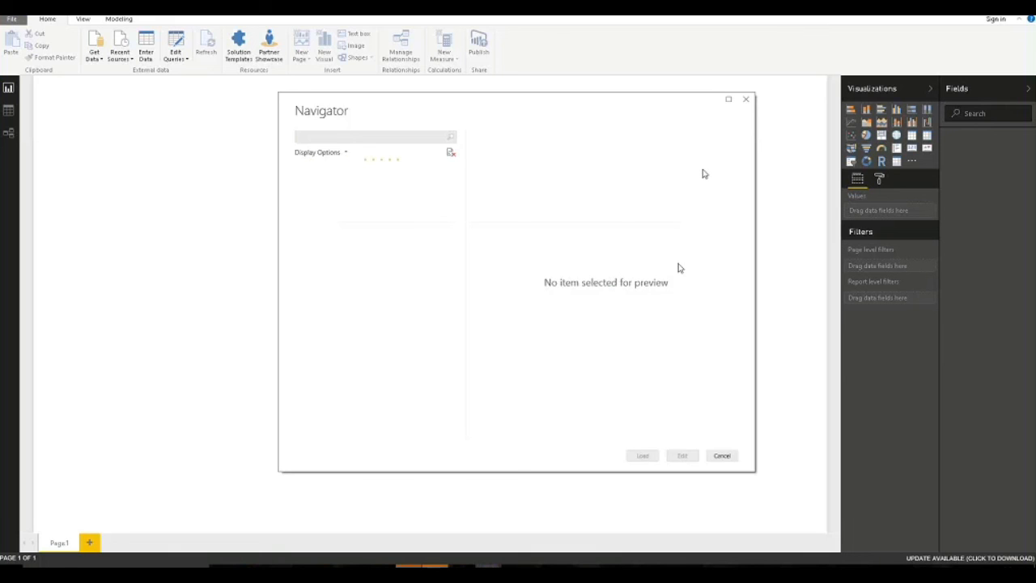
Reposition the Navigator and scroll through the feed's tables from AbsenceCodeGroups downward.
drag(578, 107, 608, 120)
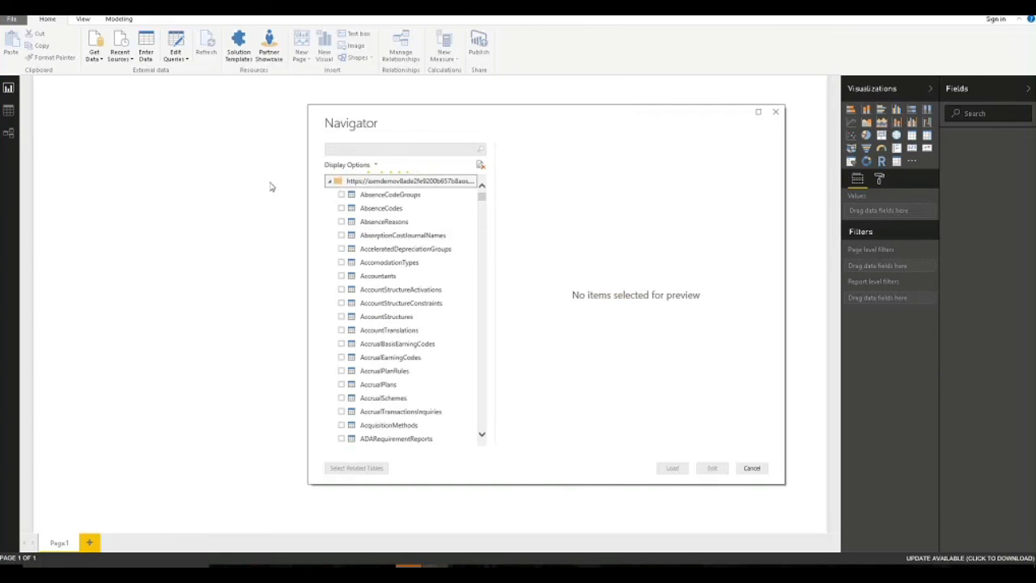
scroll(344, 275, down, 5)
scroll(348, 297, down, 10)
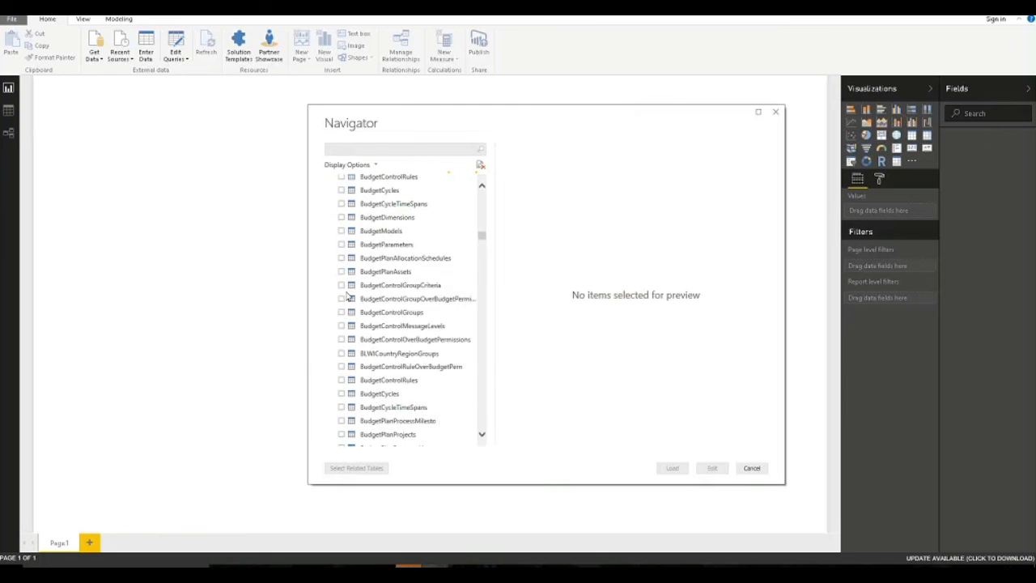
scroll(348, 296, down, 10)
scroll(405, 311, down, 10)
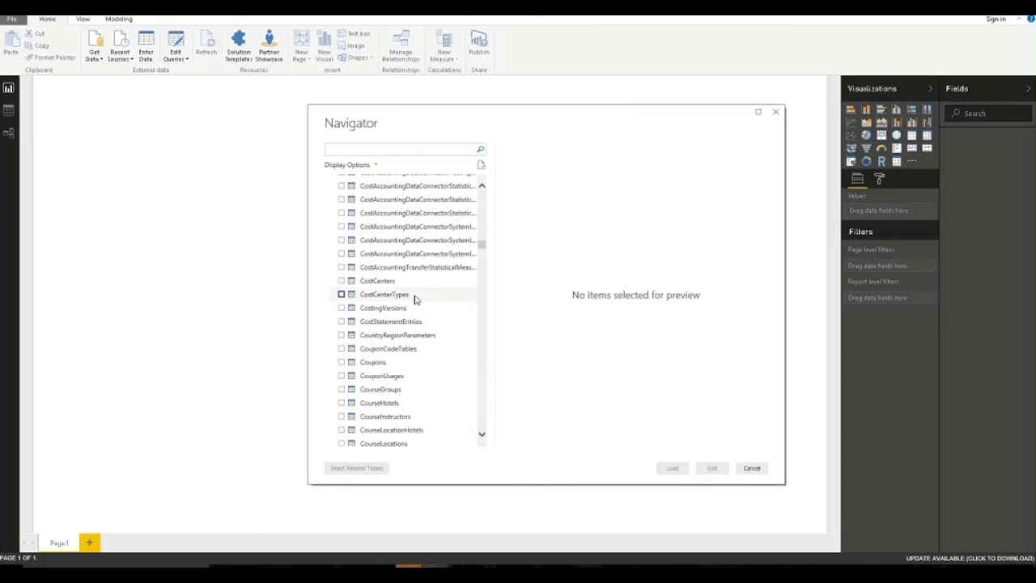
drag(483, 244, 484, 196)
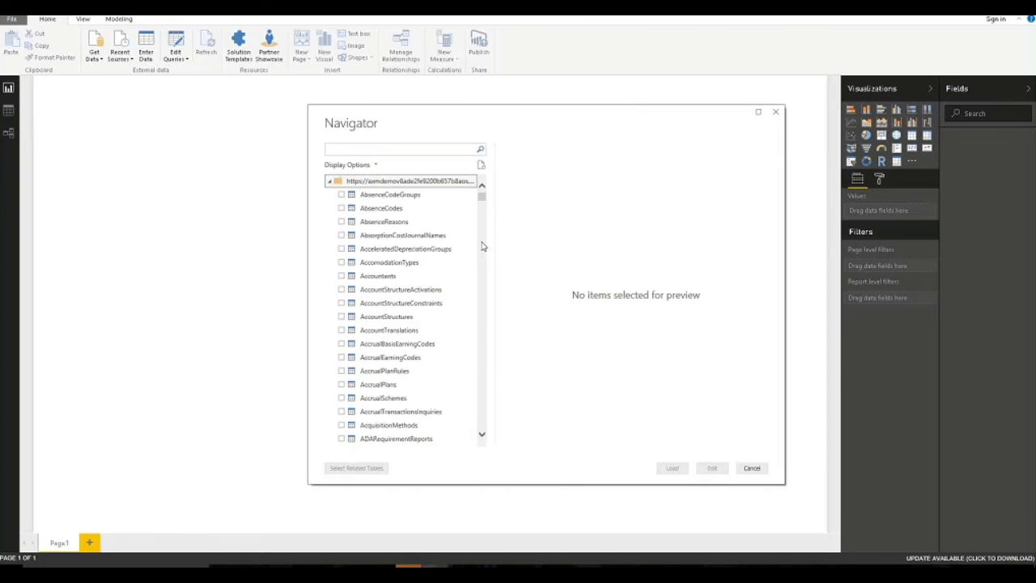
scroll(375, 272, down, 6)
scroll(380, 267, down, 6)
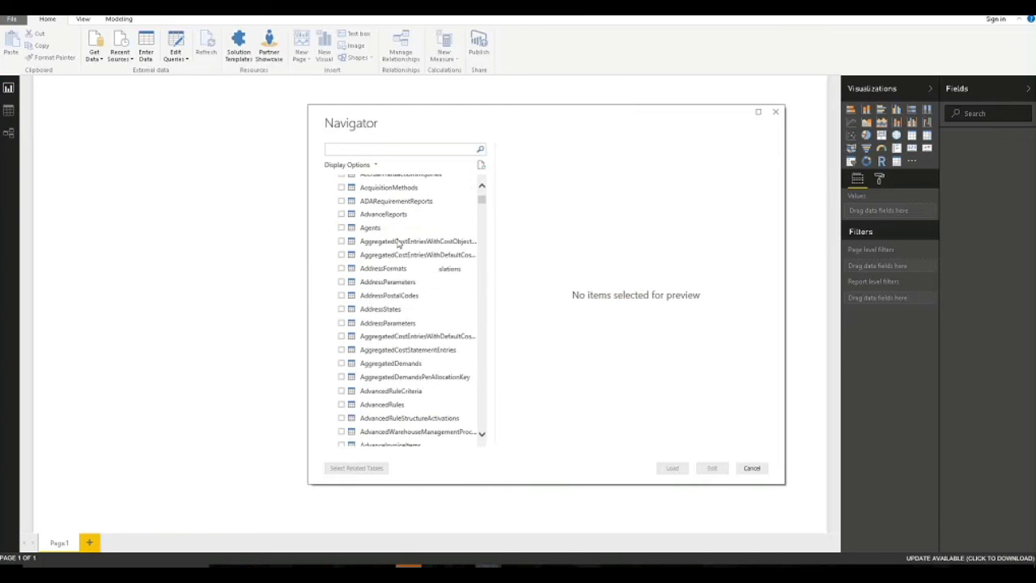
Search the Navigator for 'vendors' and preview the empty Vendors table.
drag(480, 202, 481, 167)
click(433, 150)
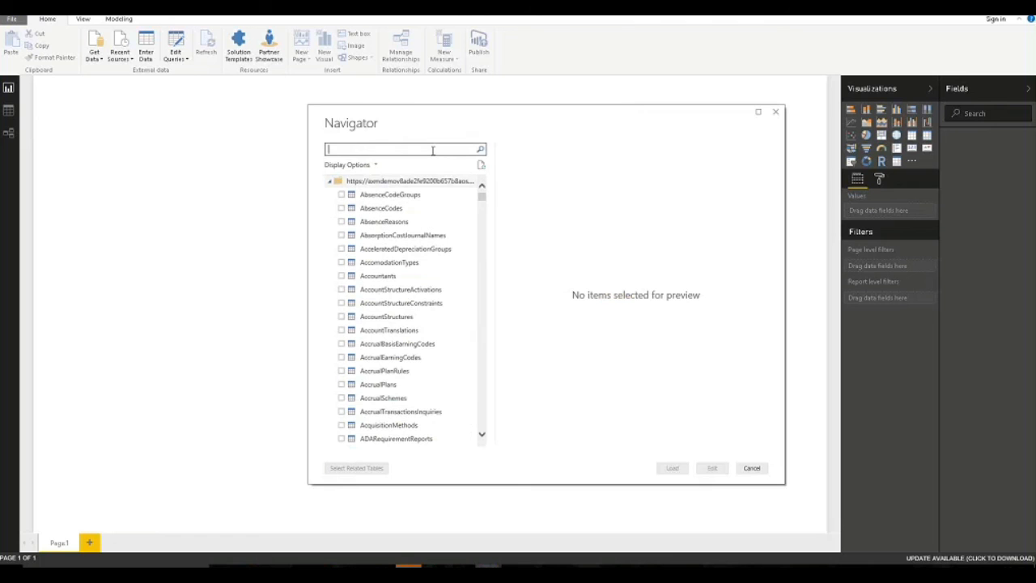
text(vendors)
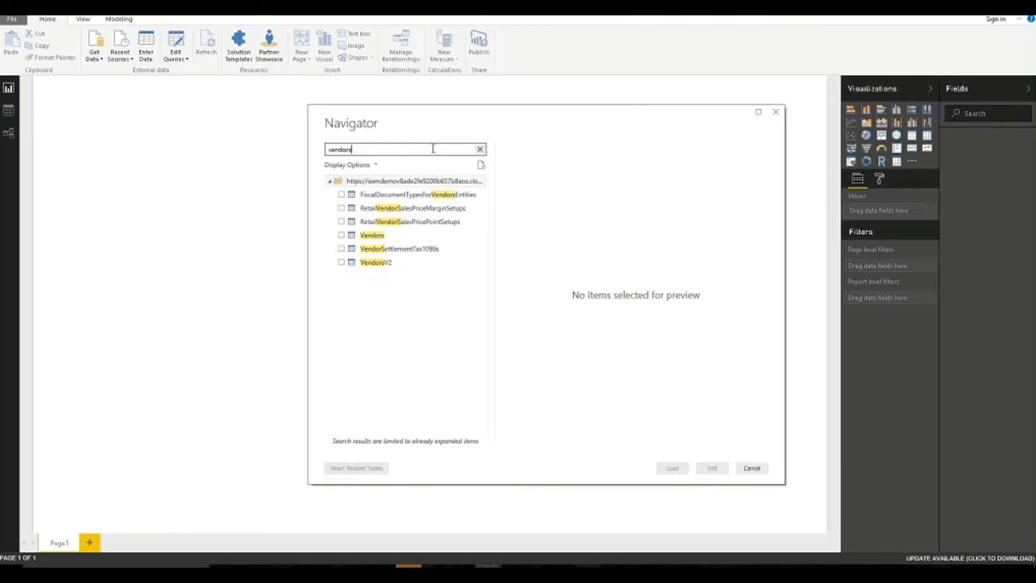
click(363, 235)
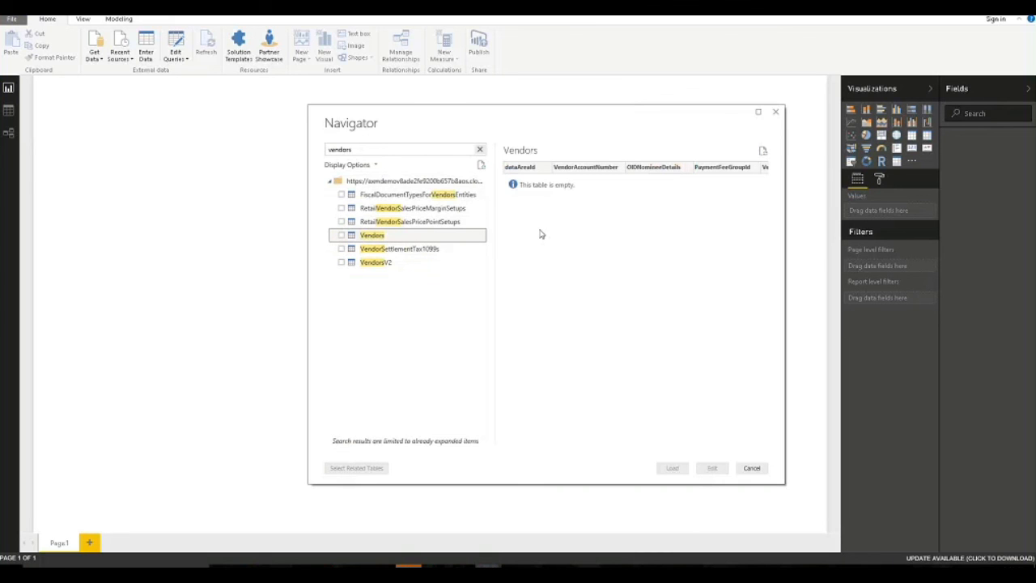
click(717, 444)
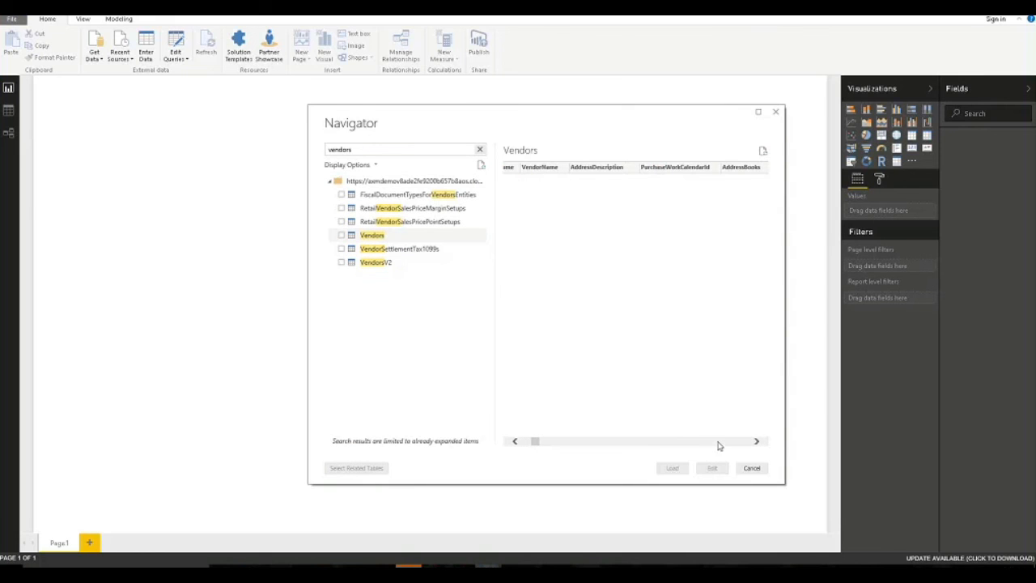
click(527, 443)
click(516, 444)
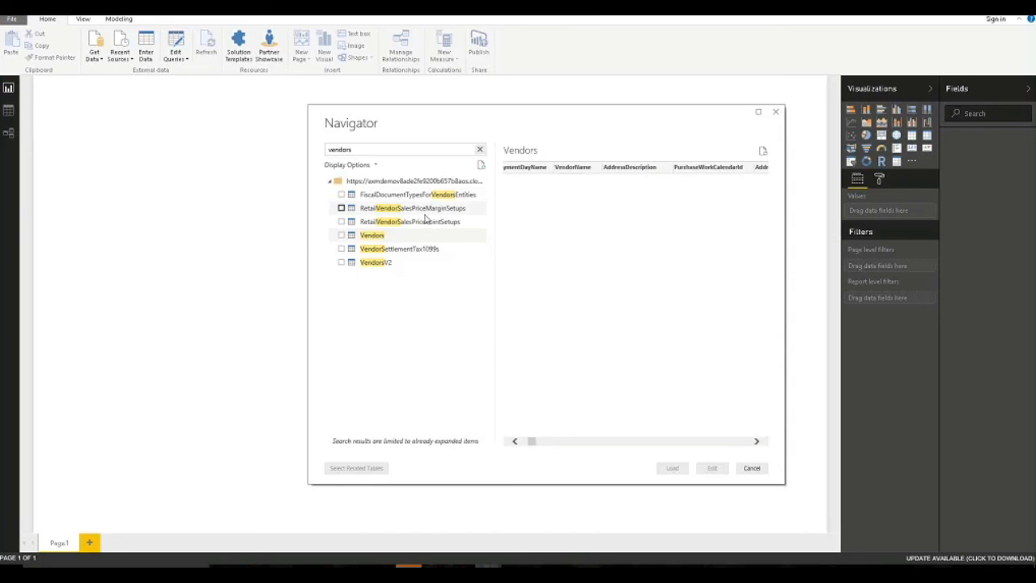
Check the Vendors table, then uncheck it again.
click(341, 235)
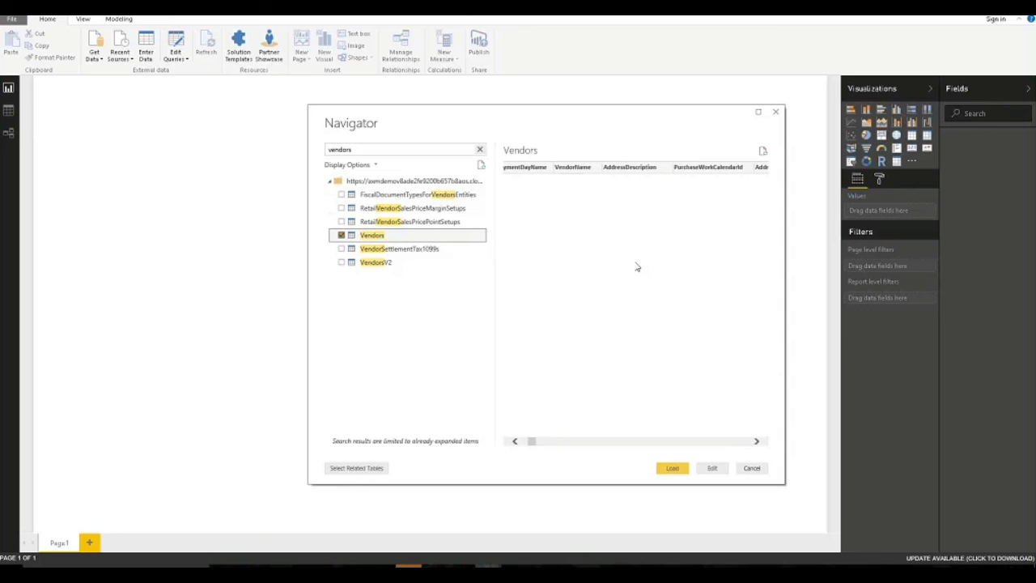
click(514, 442)
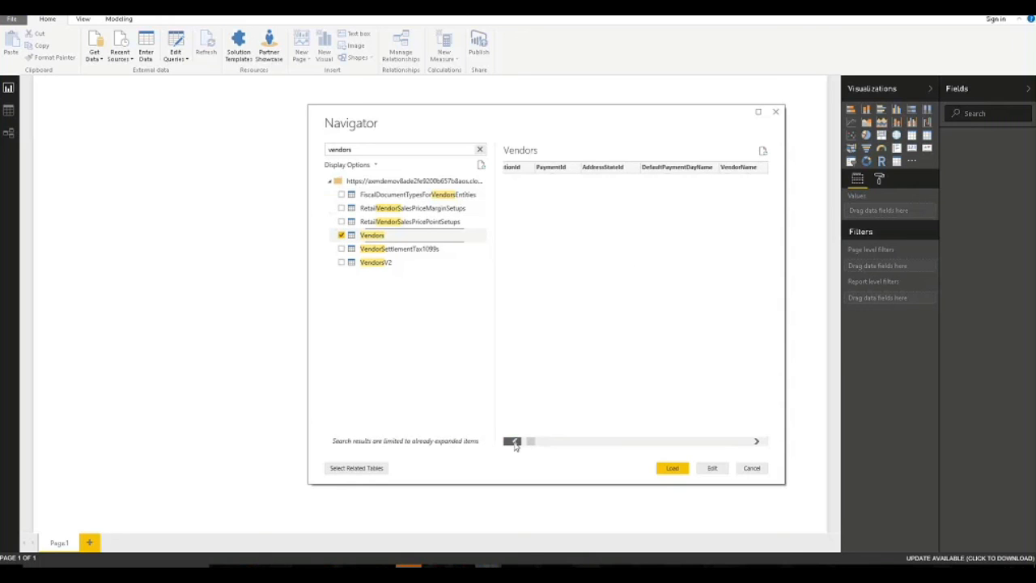
click(514, 442)
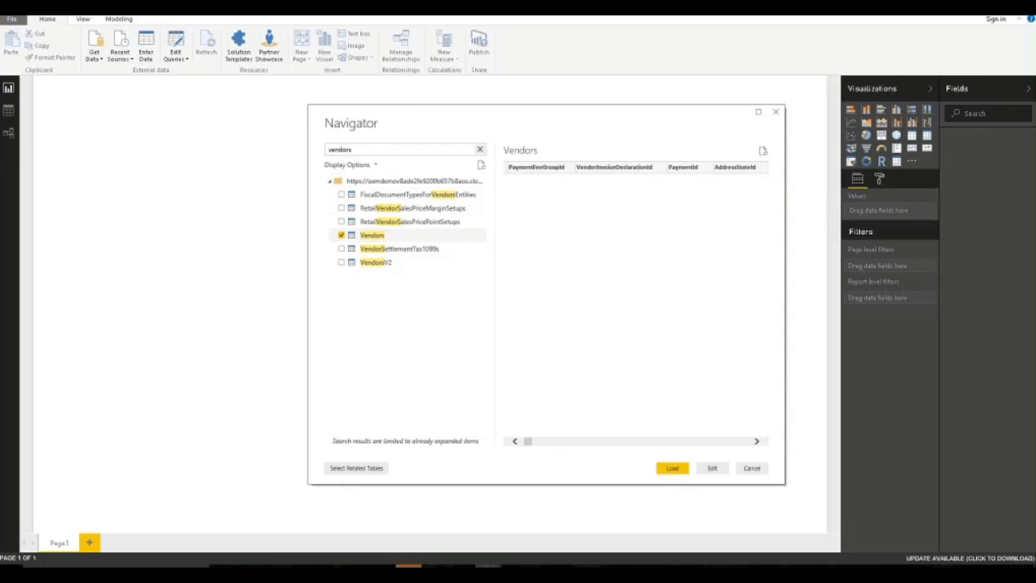
click(341, 235)
drag(362, 152, 274, 154)
Filter tables by 'sales', check SalesInvoiceHeaders and SalesInvoiceLines, and preview SalesInvoiceHeaders.
text(sales)
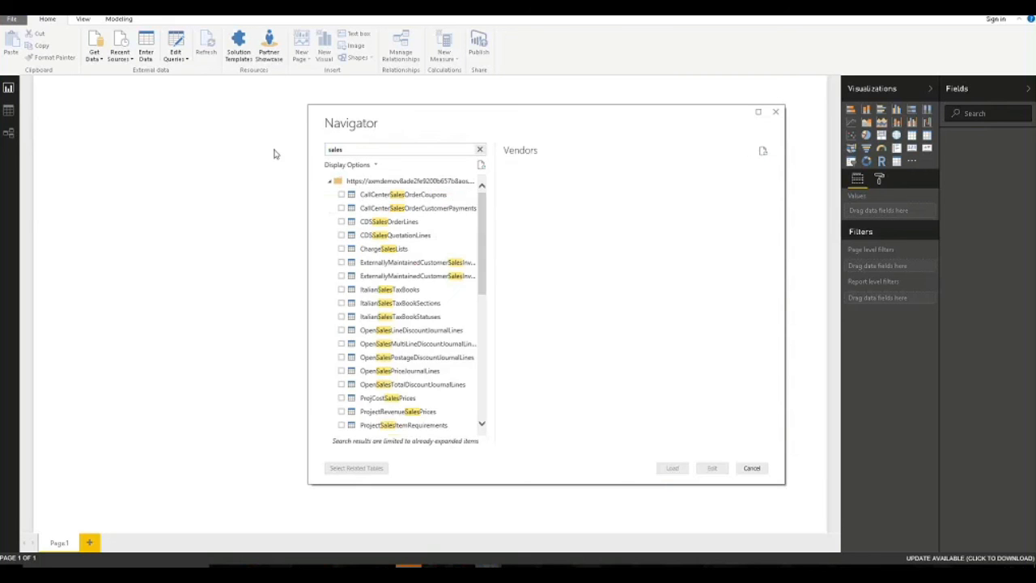
text(ta)
click(405, 153)
key(BackSpace)
key(BackSpace)
scroll(421, 315, down, 10)
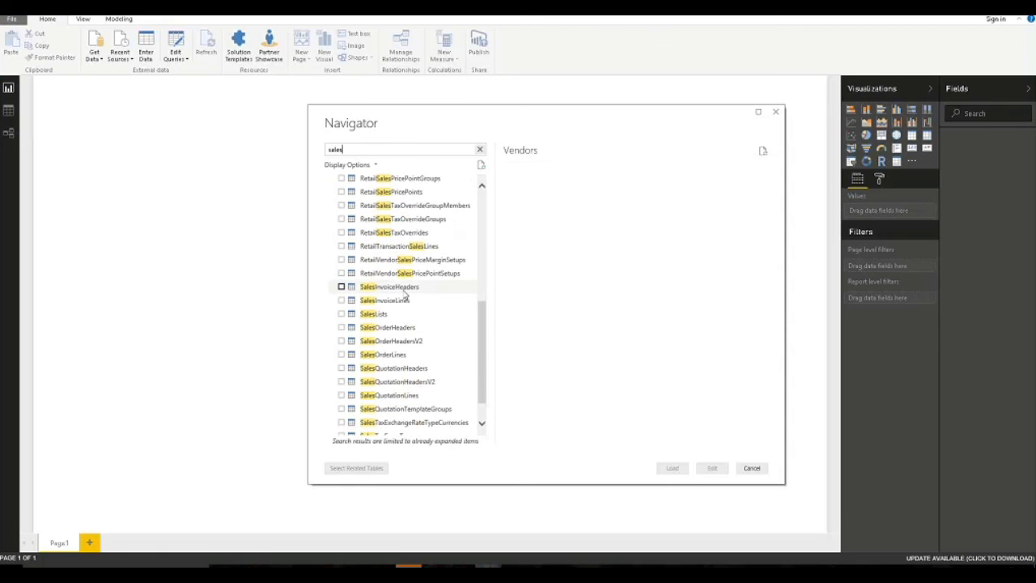
click(341, 287)
click(342, 301)
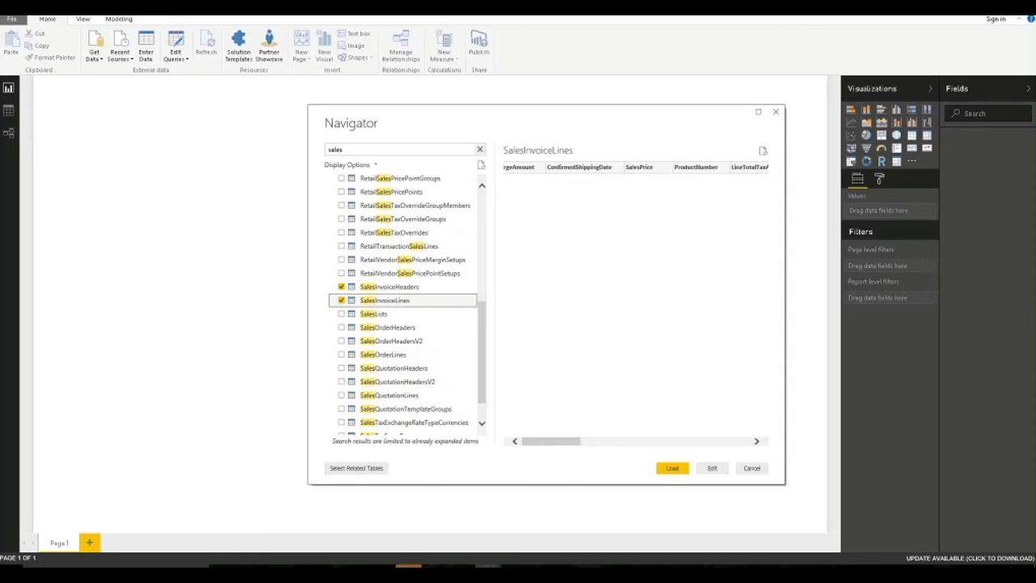
drag(550, 441, 778, 430)
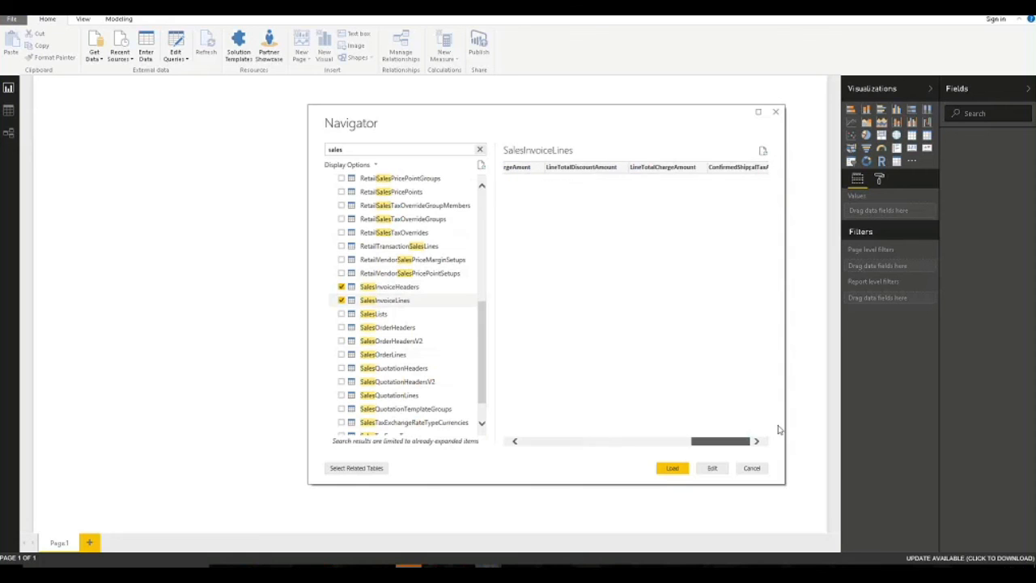
click(451, 288)
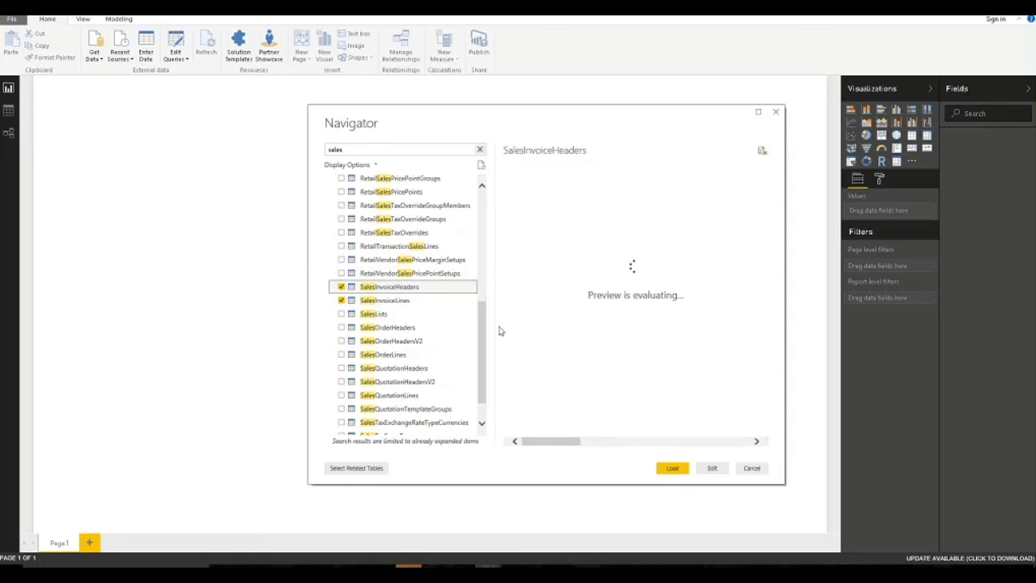